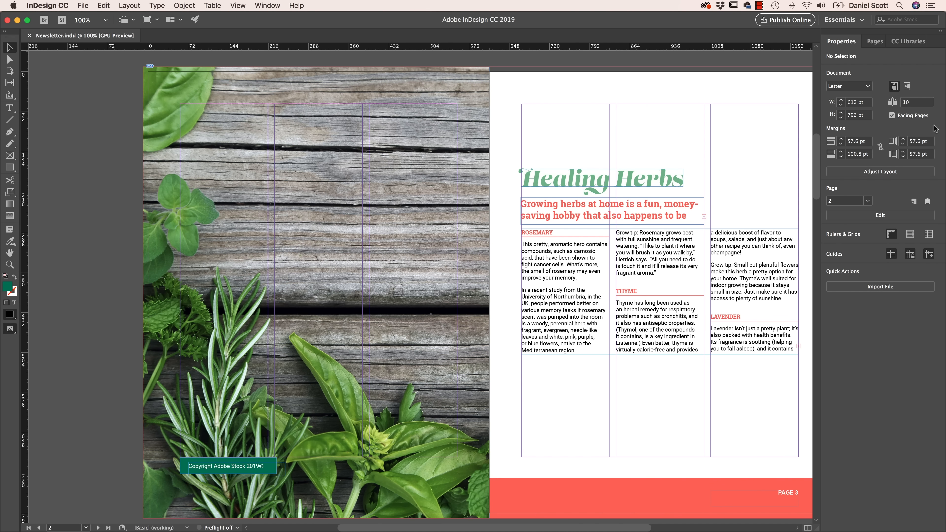
Select the potted-plants photo on the cover page and examine its text wrap settings, including the additional offset options
{"action": "scroll", "coordinate": [704, 93], "scroll_direction": "right", "scroll_amount": 5}
{"action": "scroll", "coordinate": [704, 93], "scroll_direction": "up", "scroll_amount": 10}
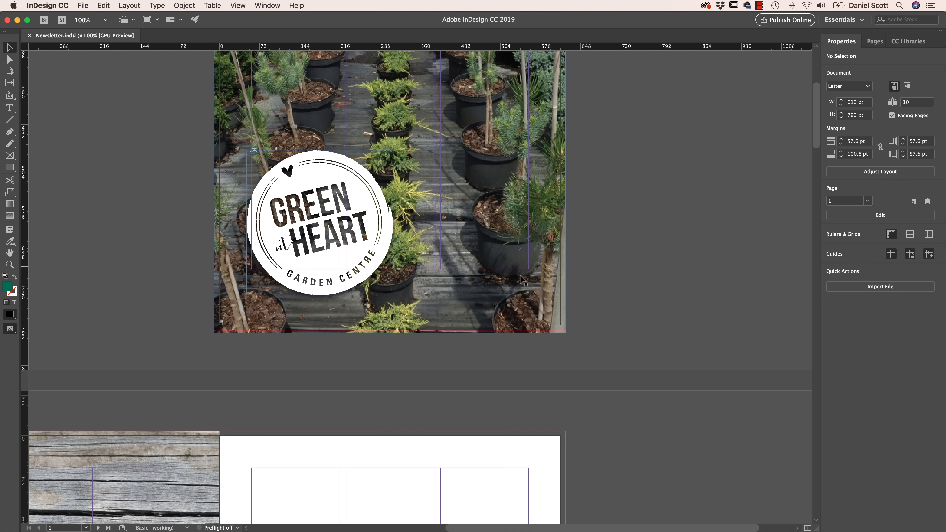
{"action": "left_click", "coordinate": [505, 184]}
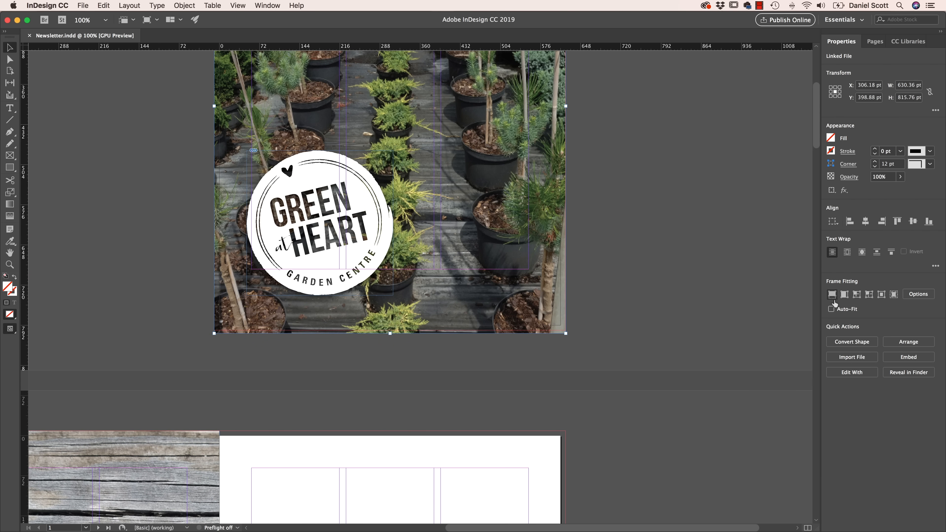
{"action": "left_click", "coordinate": [267, 5]}
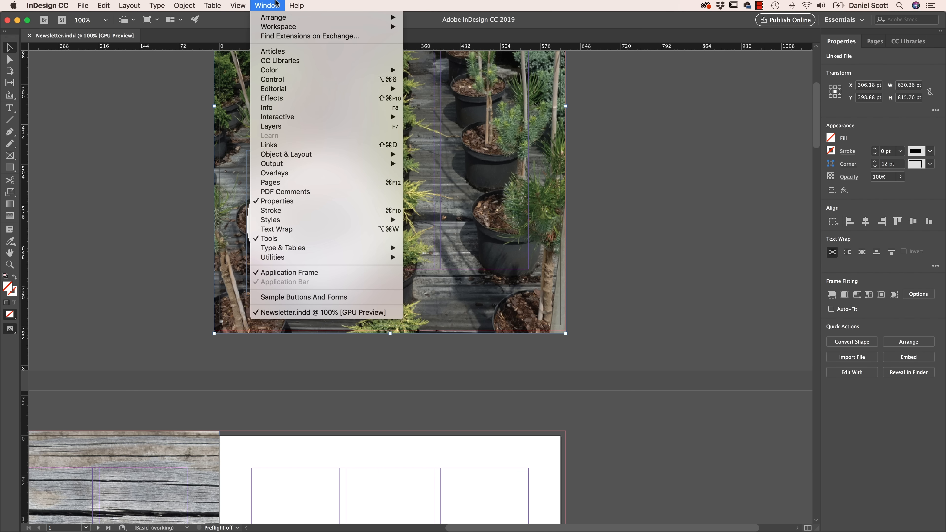
{"action": "left_click", "coordinate": [292, 227]}
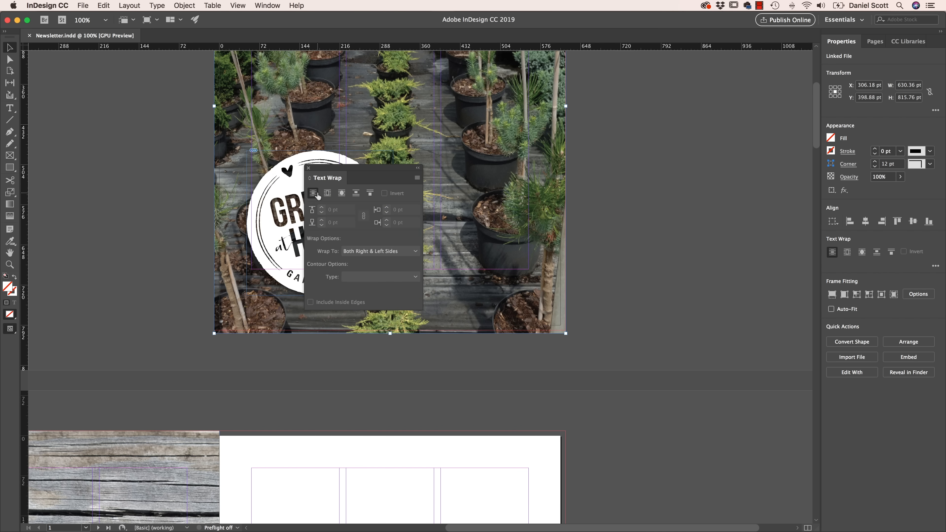
{"action": "left_click", "coordinate": [309, 168]}
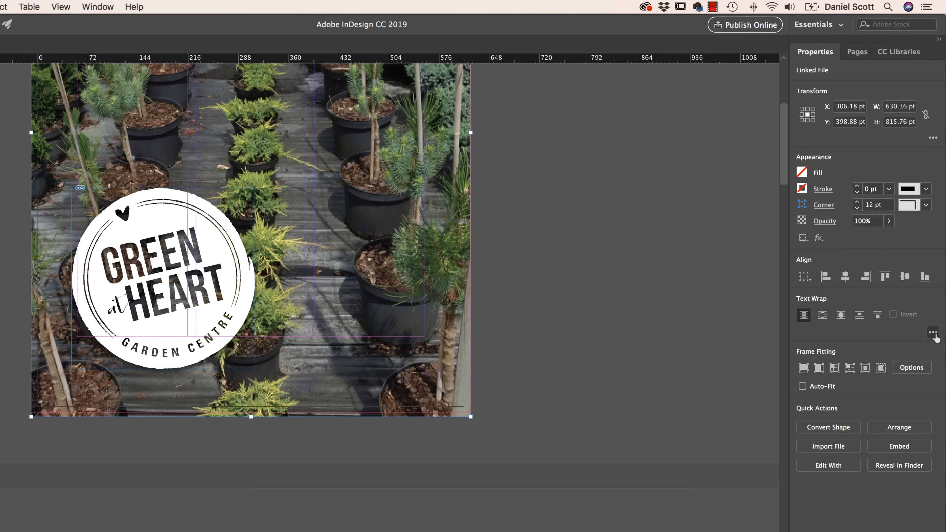
{"action": "left_click", "coordinate": [932, 331]}
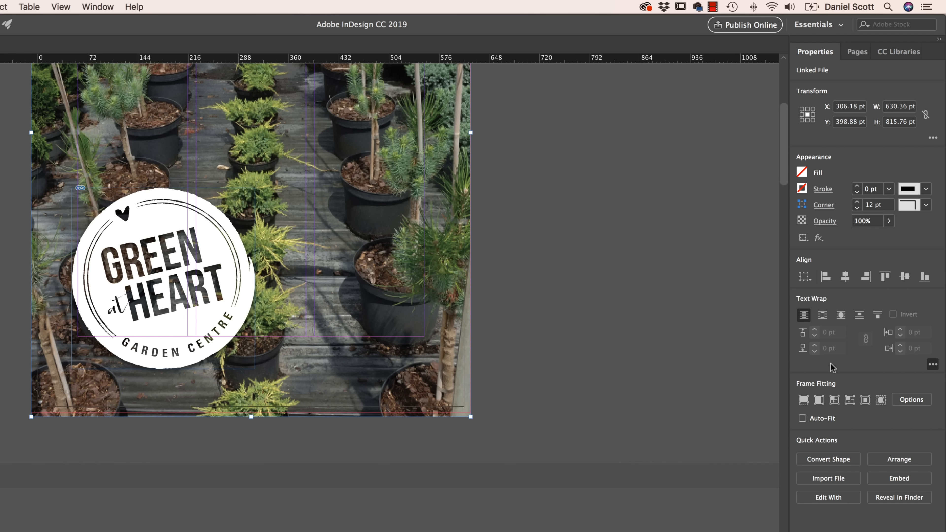
{"action": "left_click", "coordinate": [932, 364]}
Select the "Healing Herbs" heading on page 3 and examine the character and paragraph styles available for it
{"action": "scroll", "coordinate": [766, 380], "scroll_direction": "down", "scroll_amount": 15}
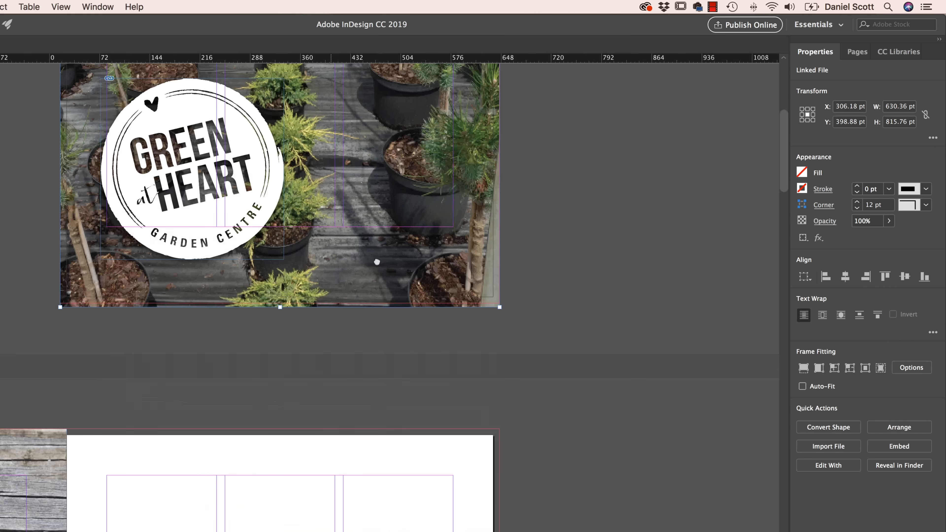
{"action": "left_click", "coordinate": [342, 224]}
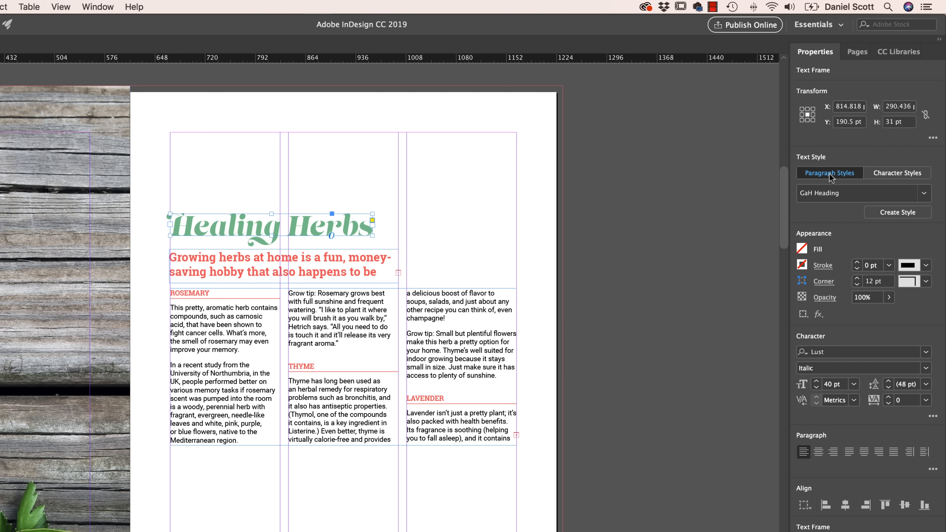
{"action": "left_click", "coordinate": [871, 175]}
{"action": "left_click", "coordinate": [924, 193]}
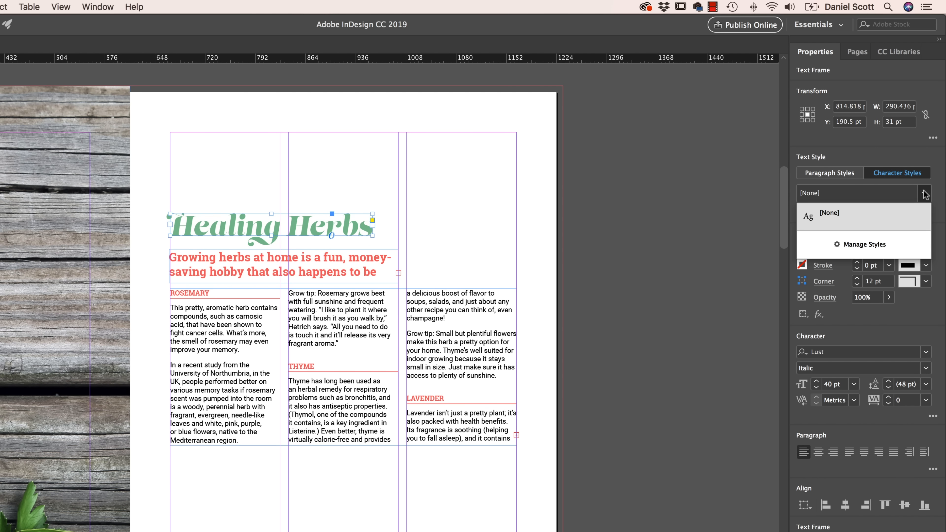
{"action": "left_click", "coordinate": [925, 194]}
{"action": "left_click", "coordinate": [845, 174]}
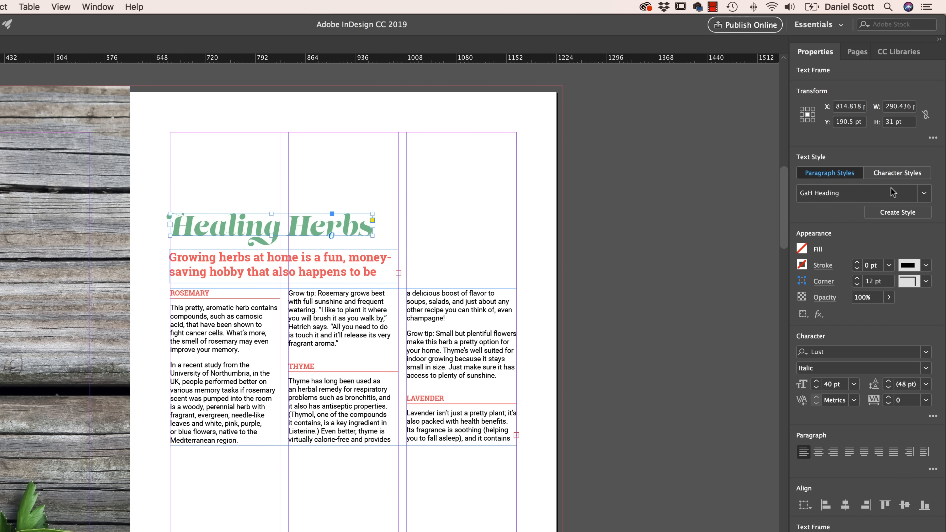
{"action": "left_click", "coordinate": [925, 193]}
{"action": "left_click", "coordinate": [927, 194]}
Replace the wooden-board herb photo on page 2 with Replacement Image.jpeg from the Links folder
{"action": "left_click", "coordinate": [48, 203]}
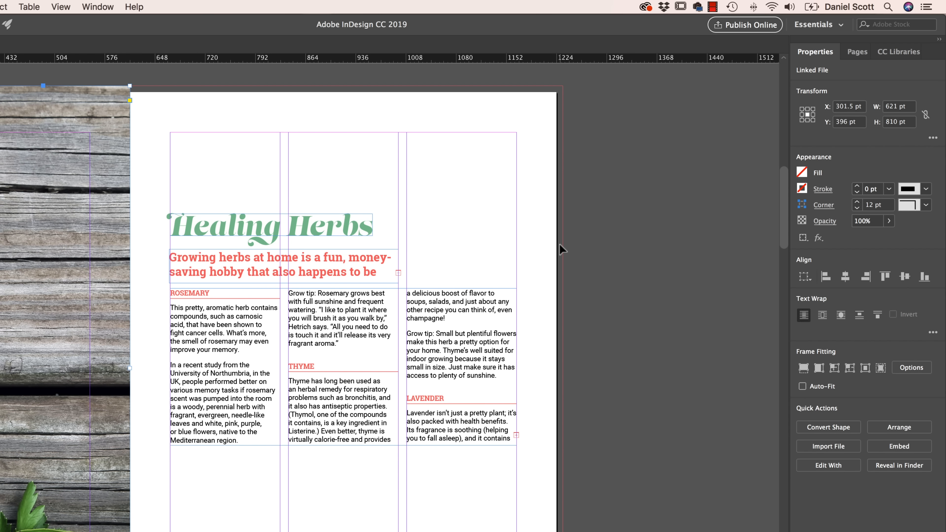
{"action": "left_click", "coordinate": [94, 3]}
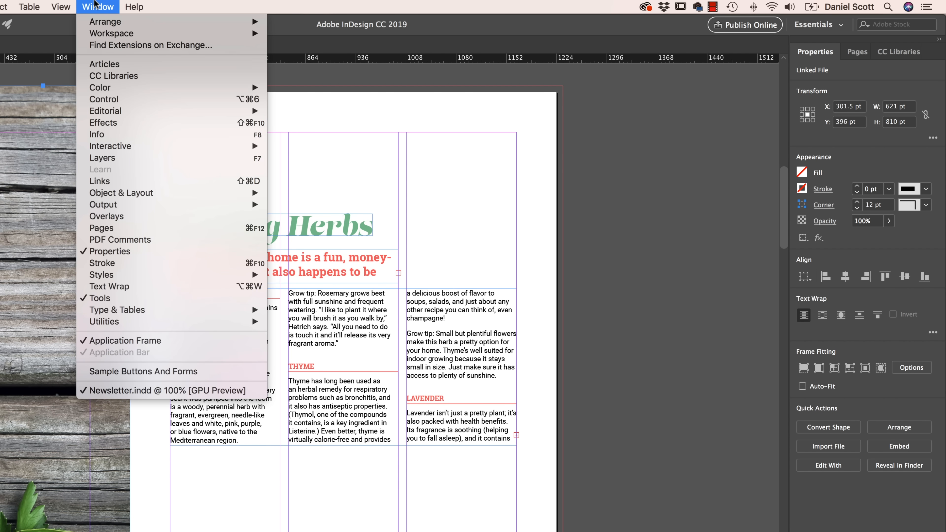
{"action": "left_click", "coordinate": [91, 4]}
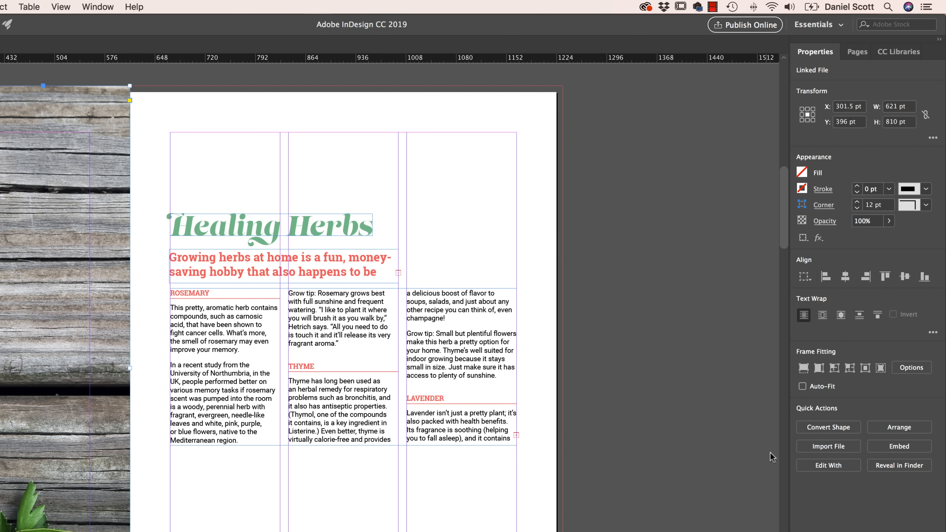
{"action": "left_click", "coordinate": [825, 447]}
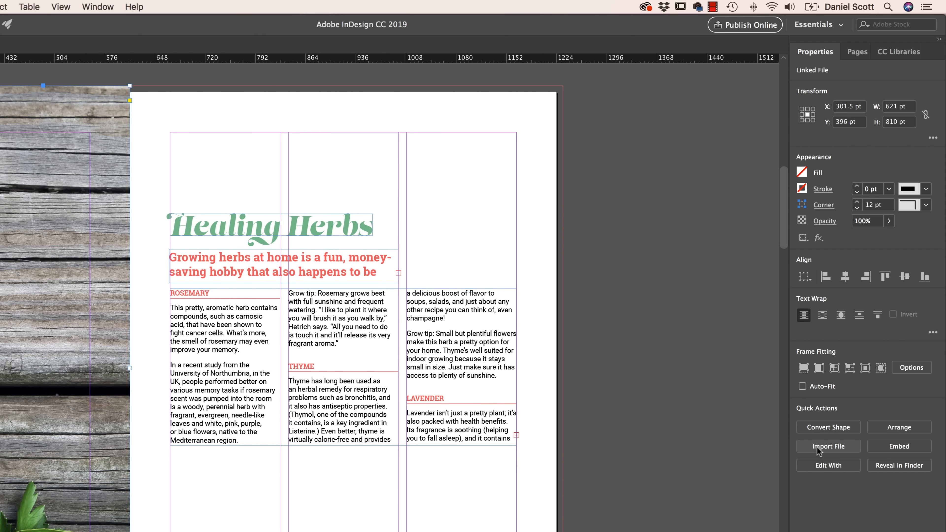
{"action": "left_click", "coordinate": [276, 216]}
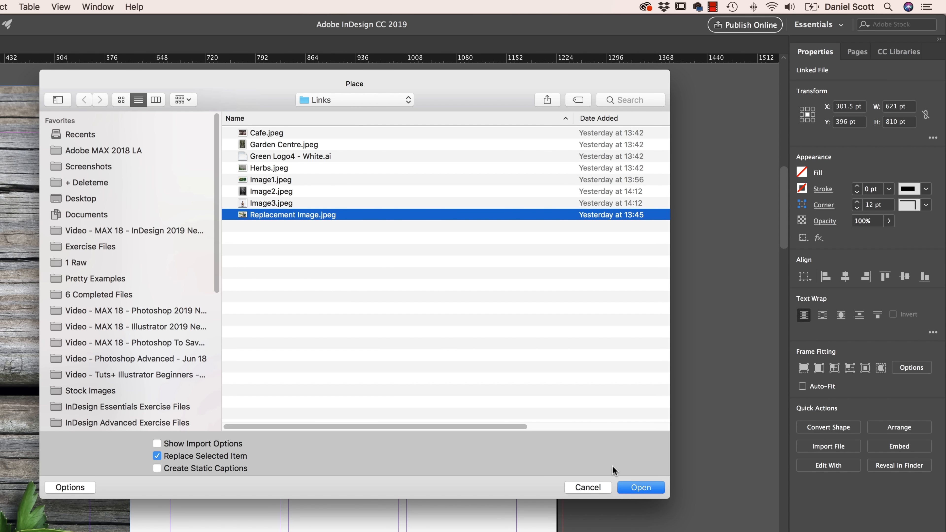
{"action": "left_click", "coordinate": [638, 489]}
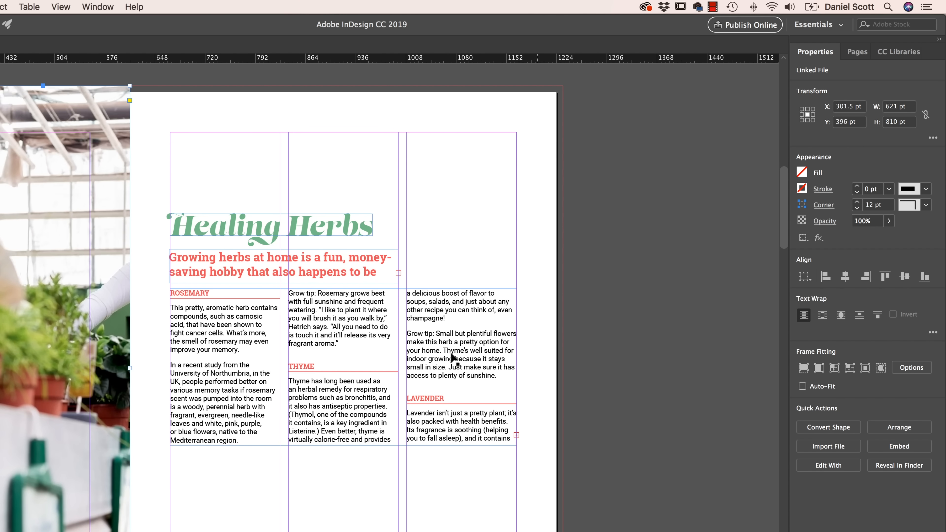
Show the Control panel above the document and hide it again
{"action": "scroll", "coordinate": [482, 358], "scroll_direction": "right", "scroll_amount": 3}
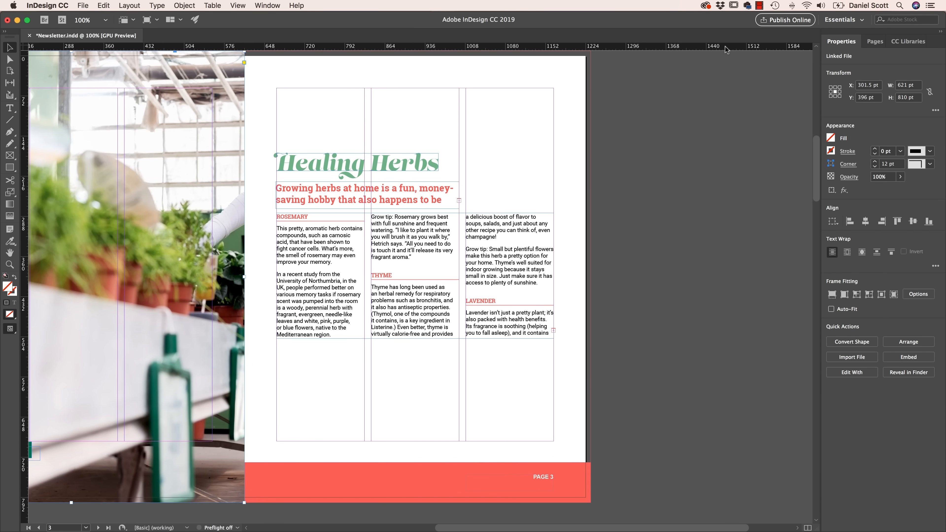
{"action": "left_click", "coordinate": [273, 5]}
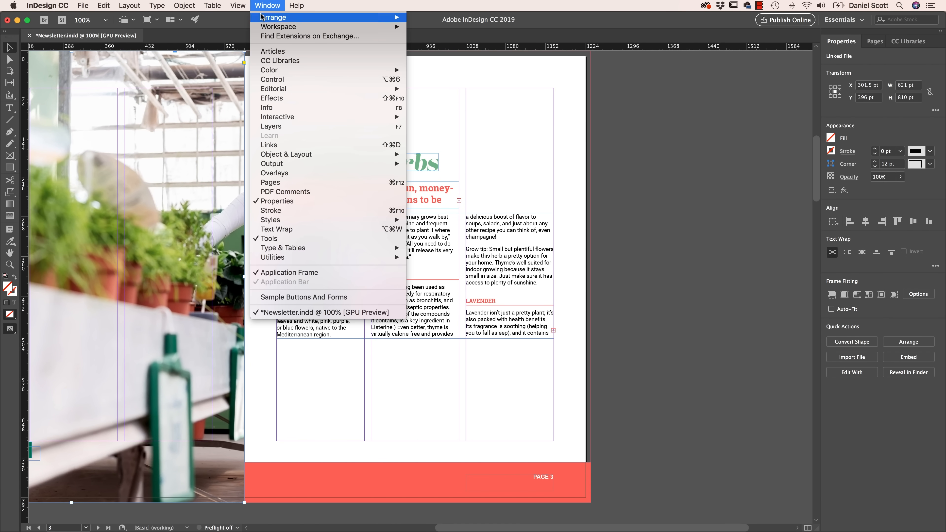
{"action": "left_click", "coordinate": [280, 80]}
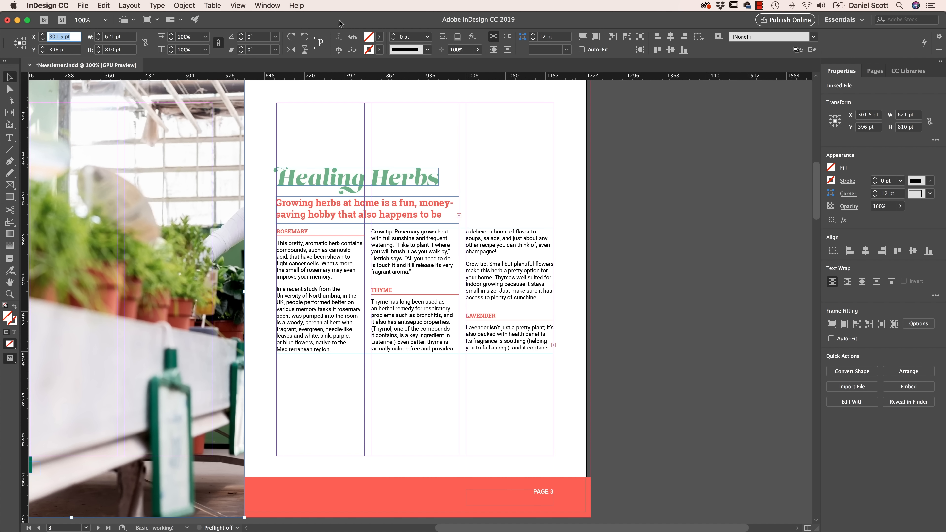
{"action": "left_click", "coordinate": [261, 9]}
{"action": "left_click", "coordinate": [287, 70]}
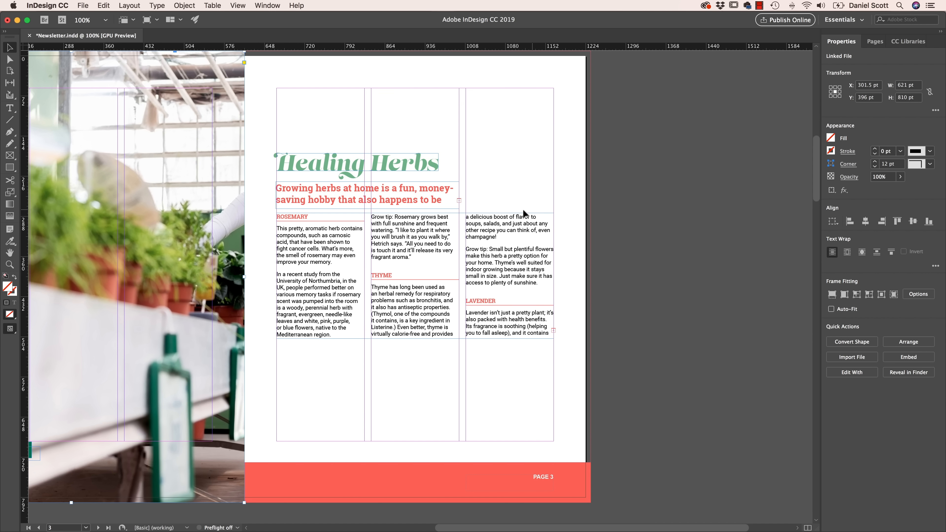
Expand the extra paragraph settings for the "Healing Herbs" heading and inspect its drop caps and nested styles options without applying anything
{"action": "left_click", "coordinate": [432, 165]}
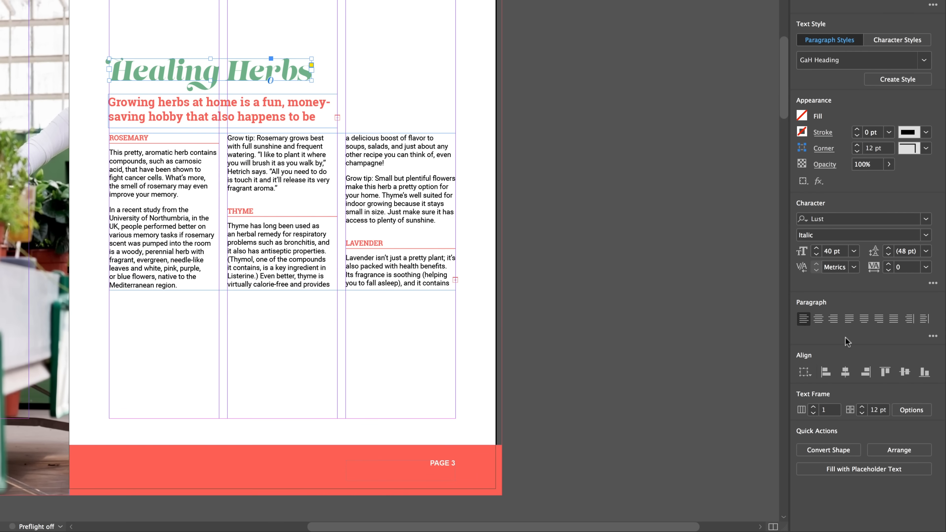
{"action": "left_click", "coordinate": [802, 251]}
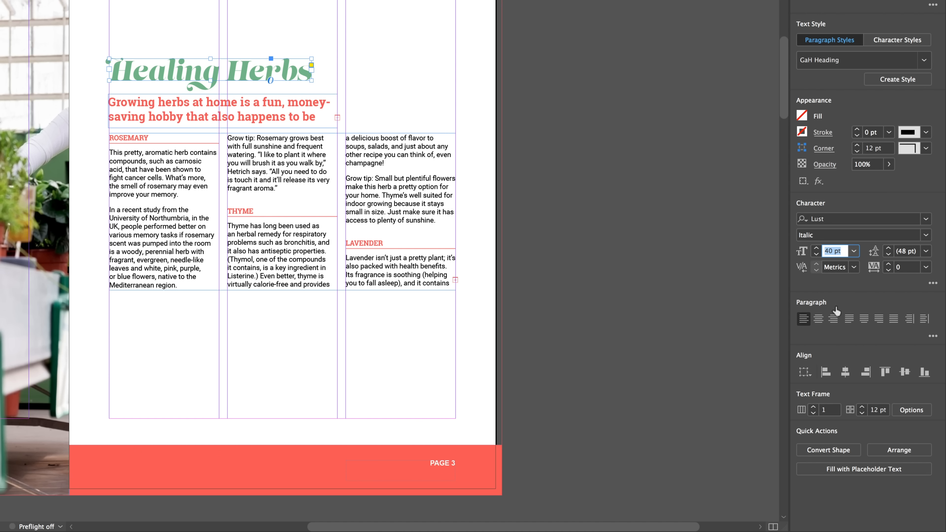
{"action": "left_click", "coordinate": [933, 337]}
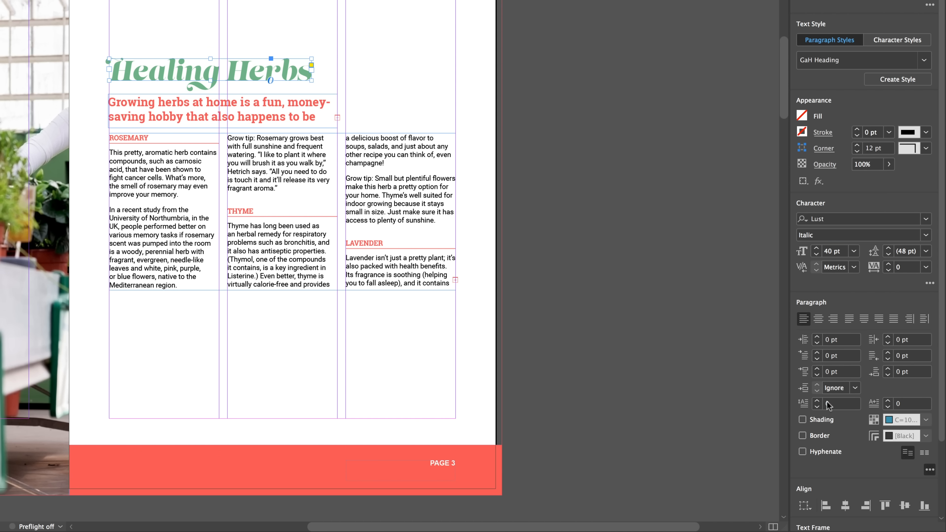
{"action": "left_click", "coordinate": [803, 404], "text": "alt"}
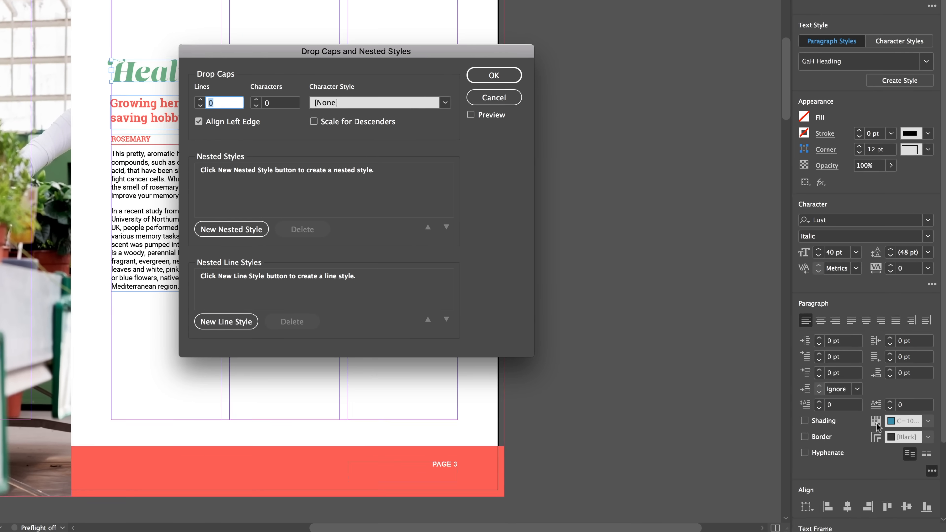
{"action": "left_click", "coordinate": [491, 96]}
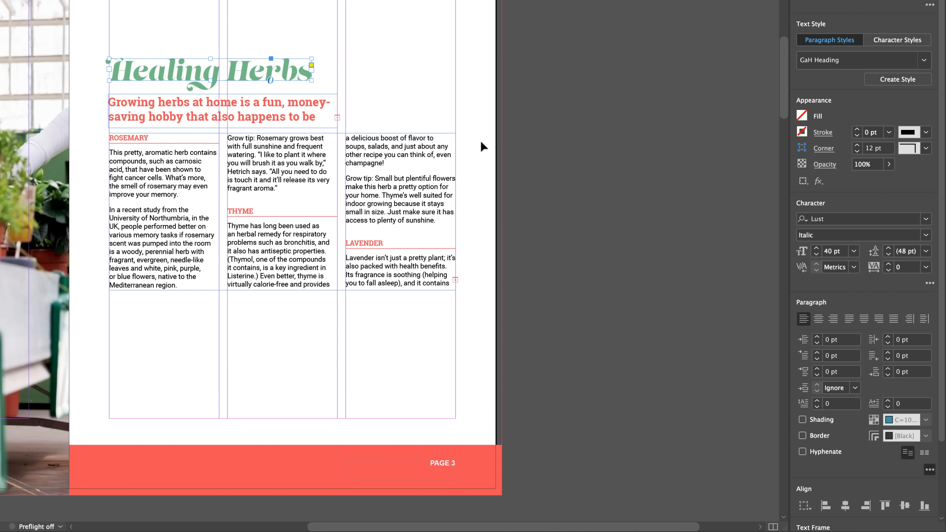
Insert a new page after page 3 with nothing selected, and undo the insertion
{"action": "left_click", "coordinate": [593, 147]}
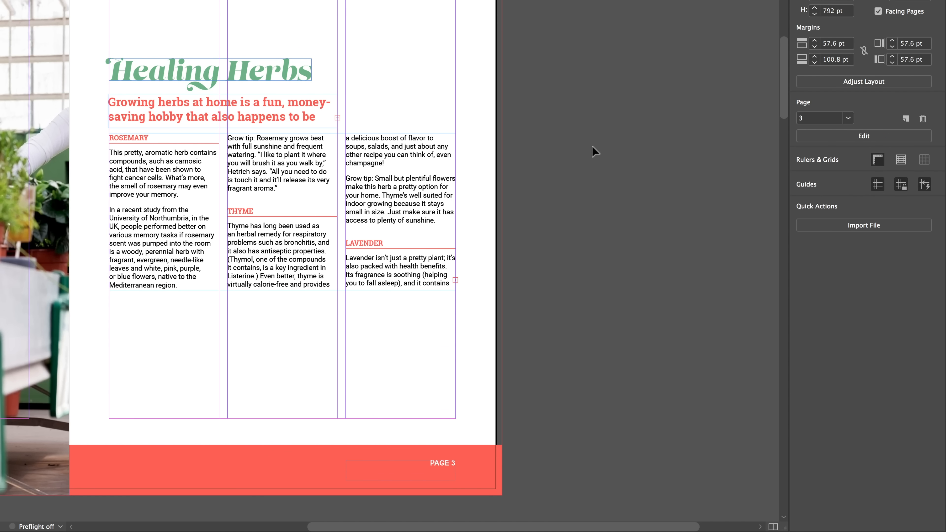
{"action": "left_click", "coordinate": [906, 119]}
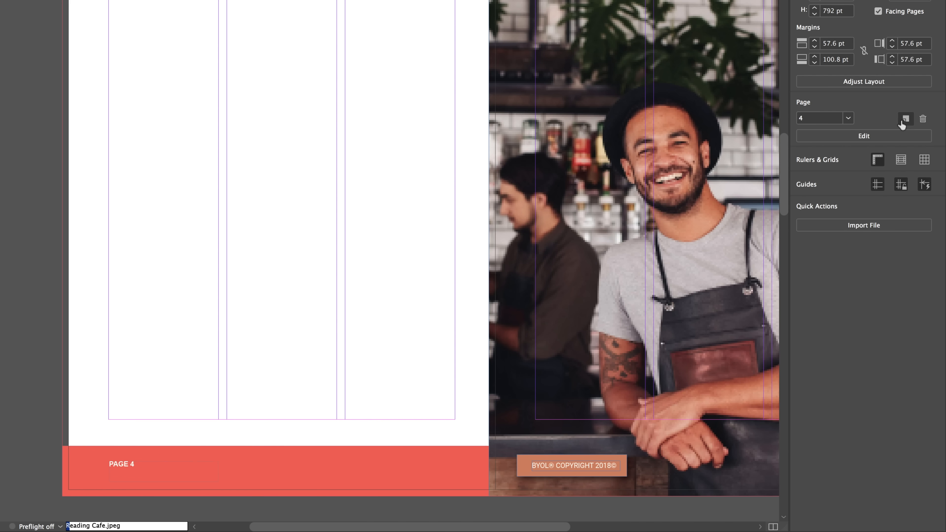
{"action": "key", "text": "super+z"}
Inspect the Insert Pages options for adding pages after page 3 and cancel without inserting any
{"action": "left_click_drag", "start_coordinate": [744, 102], "coordinate": [482, 97]}
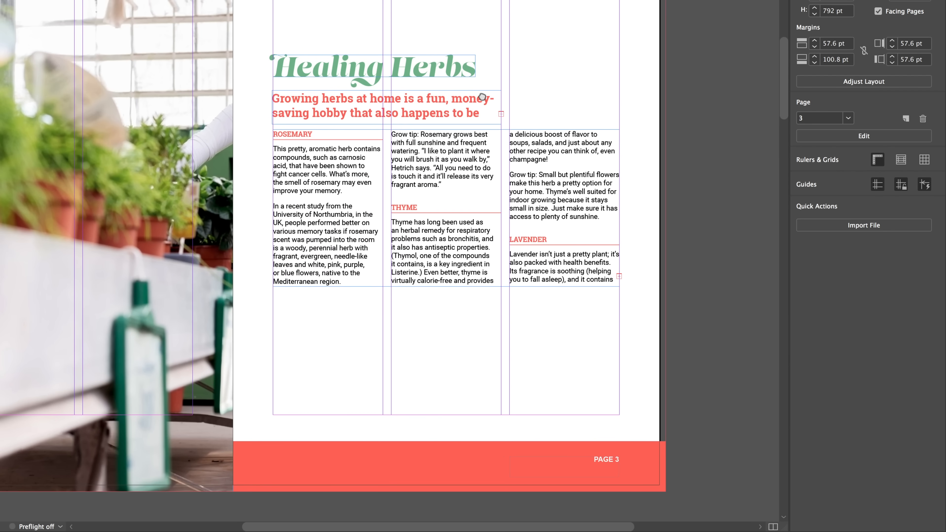
{"action": "left_click", "coordinate": [905, 119], "text": "alt"}
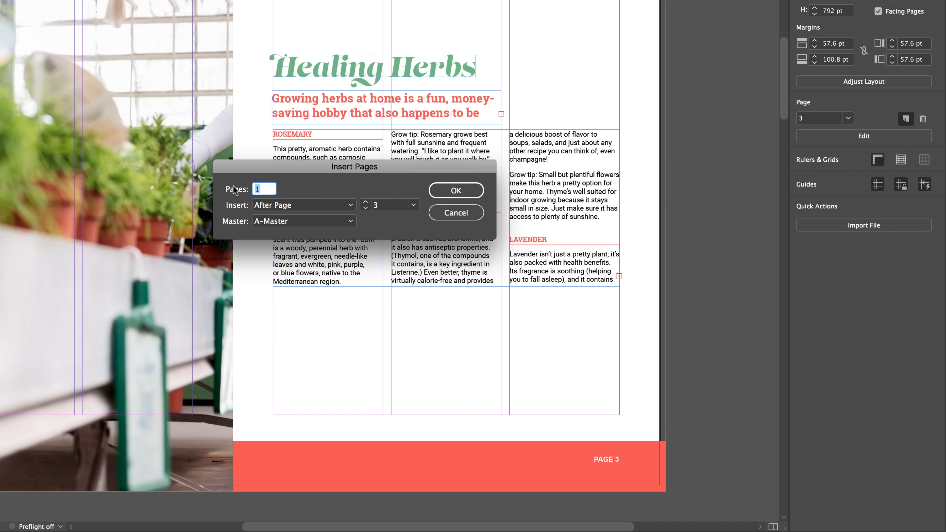
{"action": "left_click", "coordinate": [456, 212]}
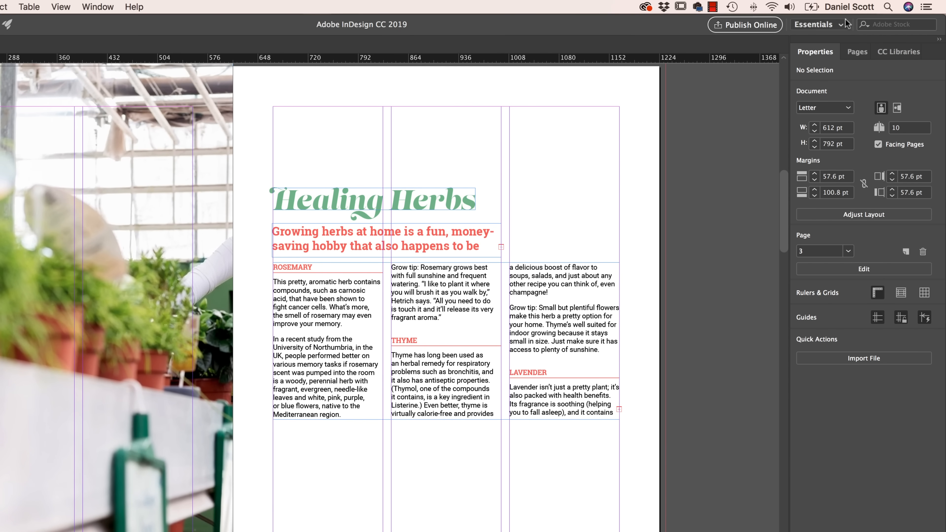
Try the Essentials Classic workspace with its docked panels expanded and CC Libraries collapsed, and return to the Essentials workspace
{"action": "left_click", "coordinate": [832, 23]}
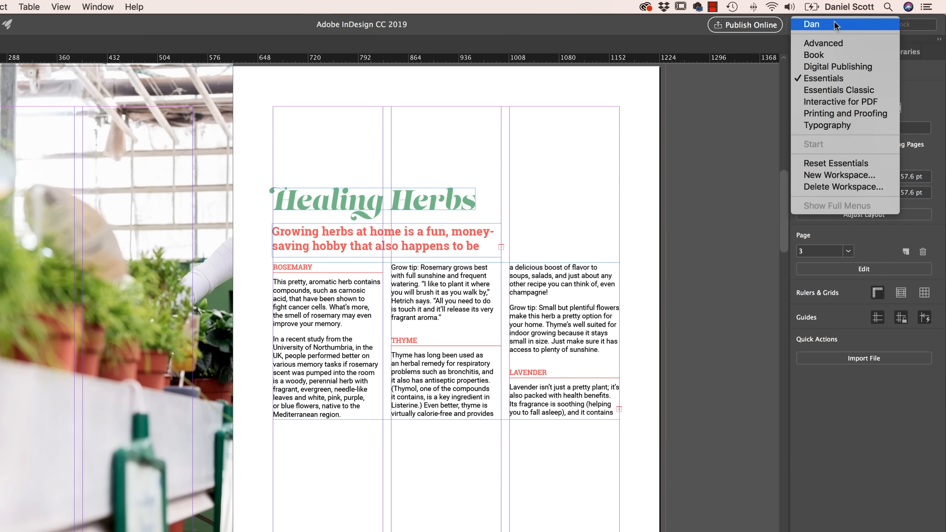
{"action": "left_click", "coordinate": [843, 89]}
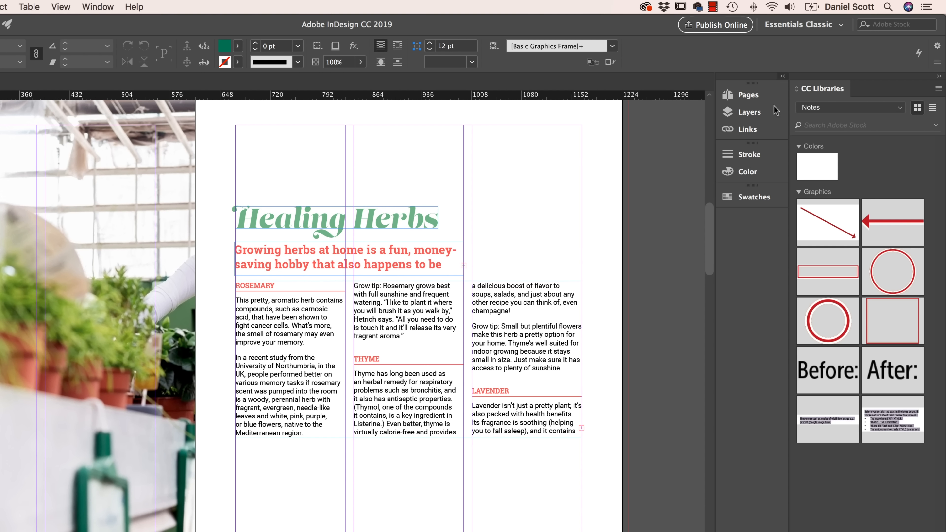
{"action": "left_click", "coordinate": [782, 76]}
{"action": "left_click", "coordinate": [939, 76]}
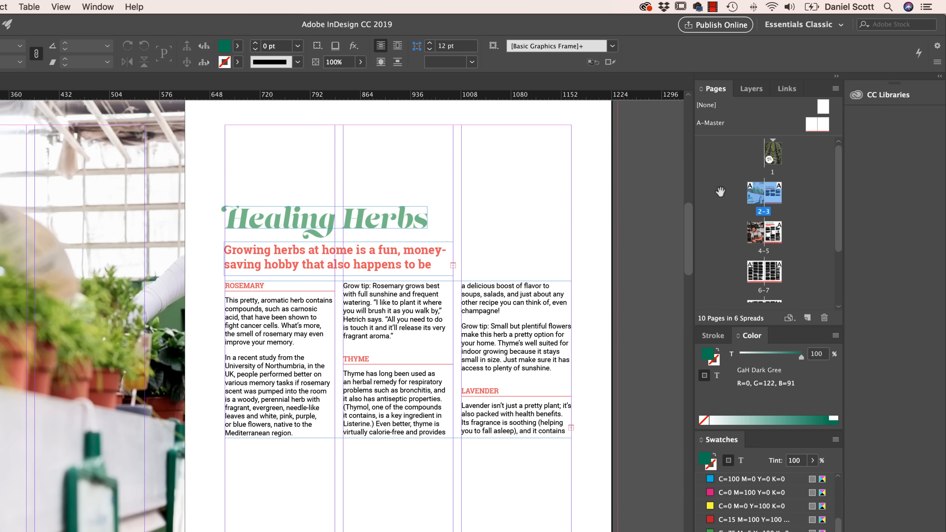
{"action": "left_click", "coordinate": [800, 24]}
{"action": "left_click", "coordinate": [793, 77]}
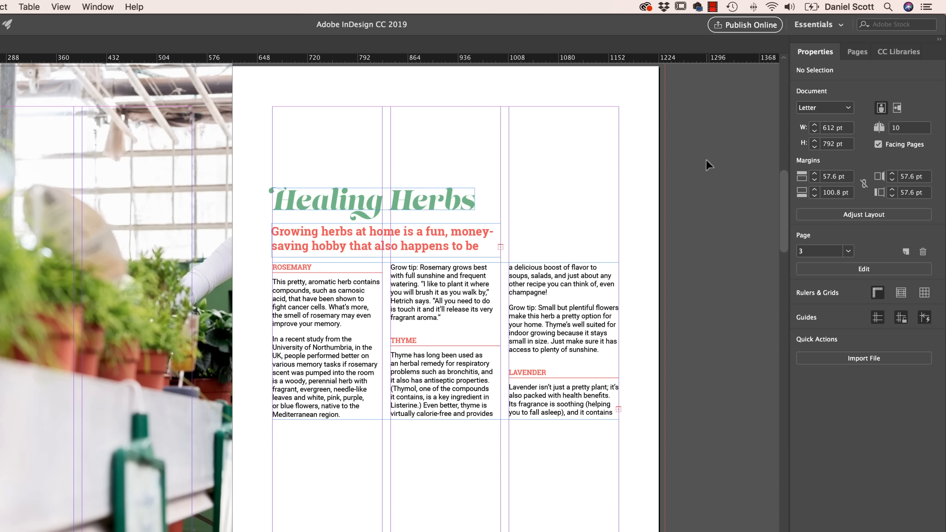
Switch to Chrome to view Adobe's Feature Request/Bug Report form for InDesign
{"action": "key", "text": "super+Tab"}
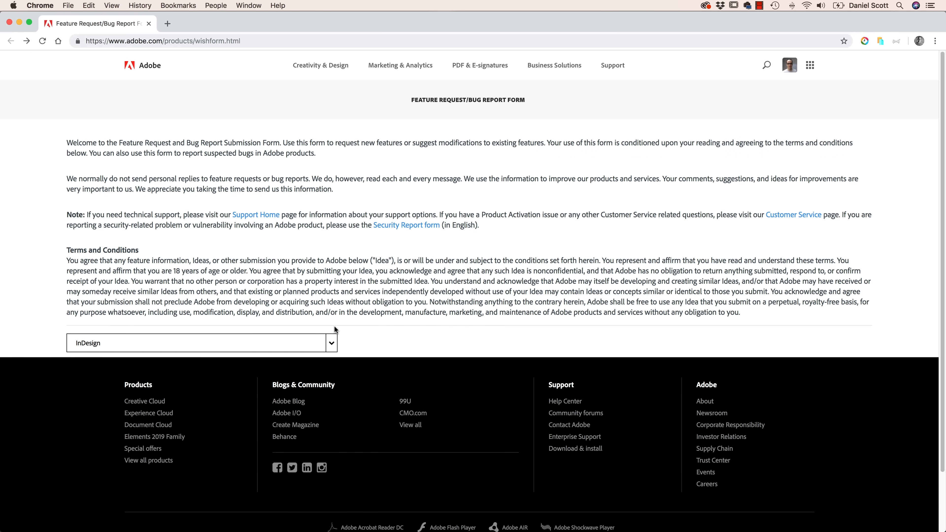
Examine the product choices on the feature request form without changing the selection, and switch back to InDesign
{"action": "left_click", "coordinate": [332, 345]}
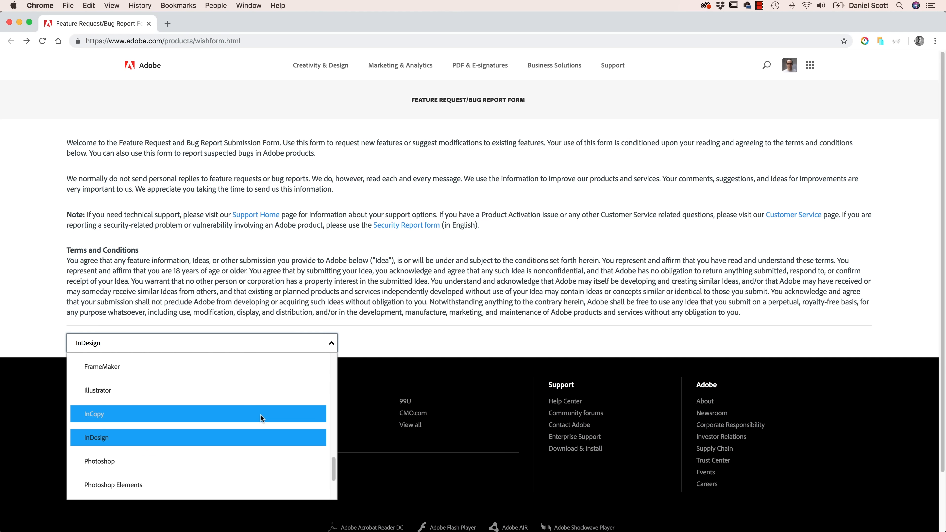
{"action": "left_click", "coordinate": [471, 257]}
{"action": "key", "text": "super+Tab"}
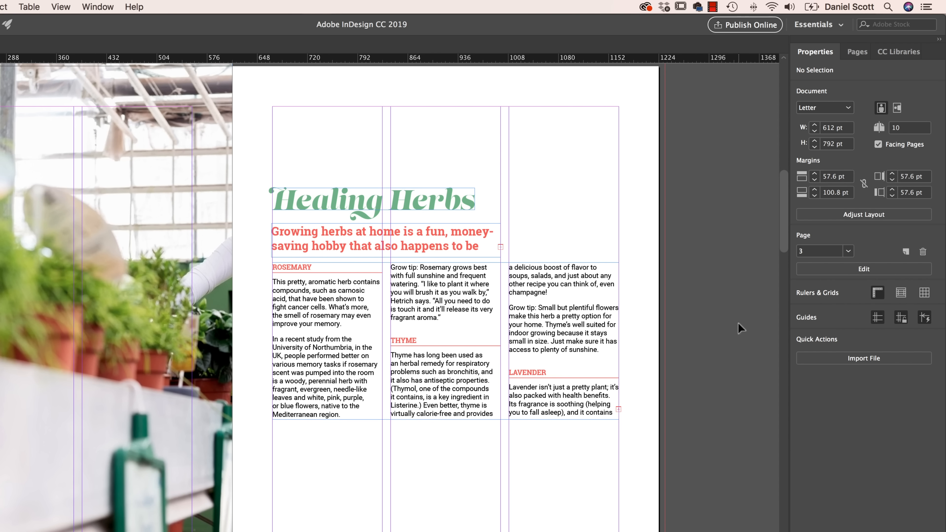
Try changing the document page size to A4 without adjusting the layout, check the cover page, and undo the change
{"action": "key", "text": "space"}
{"action": "left_click_drag", "start_coordinate": [720, 145], "coordinate": [572, 513]}
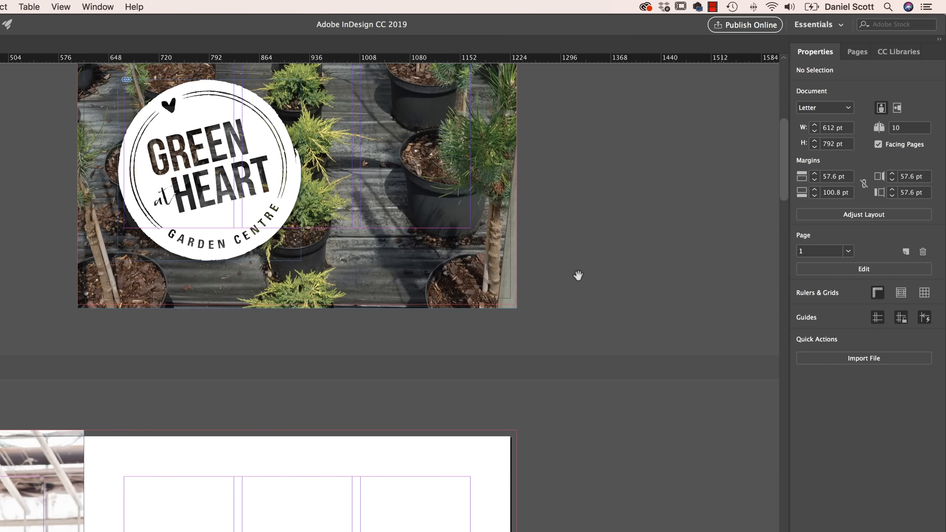
{"action": "left_click_drag", "start_coordinate": [575, 237], "coordinate": [586, 496]}
{"action": "left_click_drag", "start_coordinate": [587, 349], "coordinate": [617, 416]}
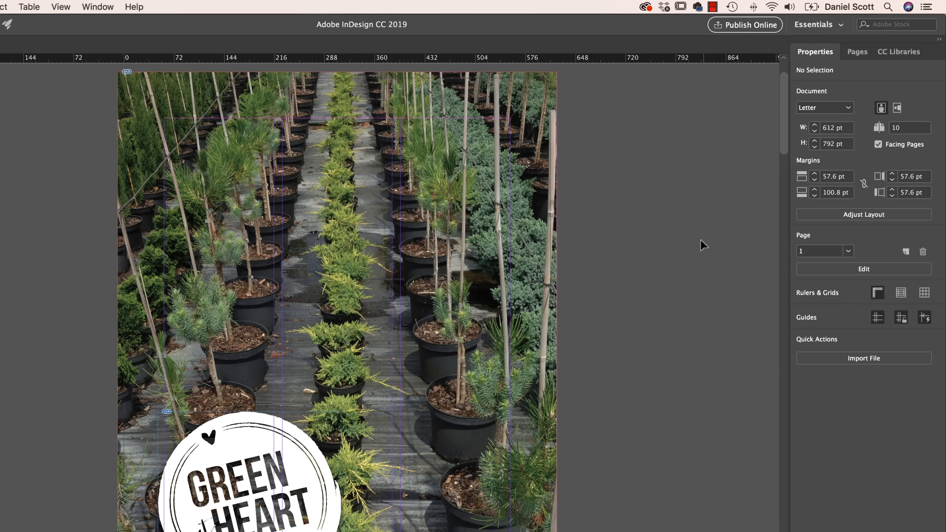
{"action": "left_click", "coordinate": [842, 108]}
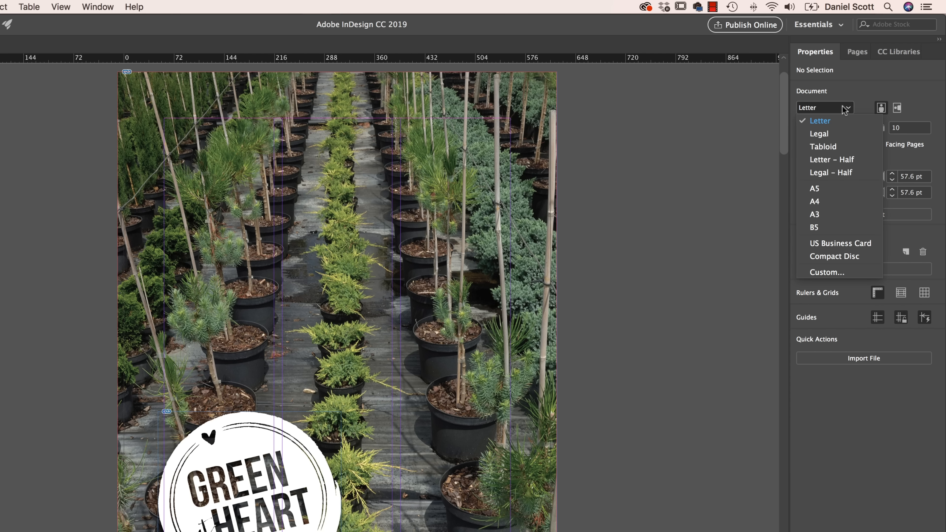
{"action": "left_click", "coordinate": [825, 204]}
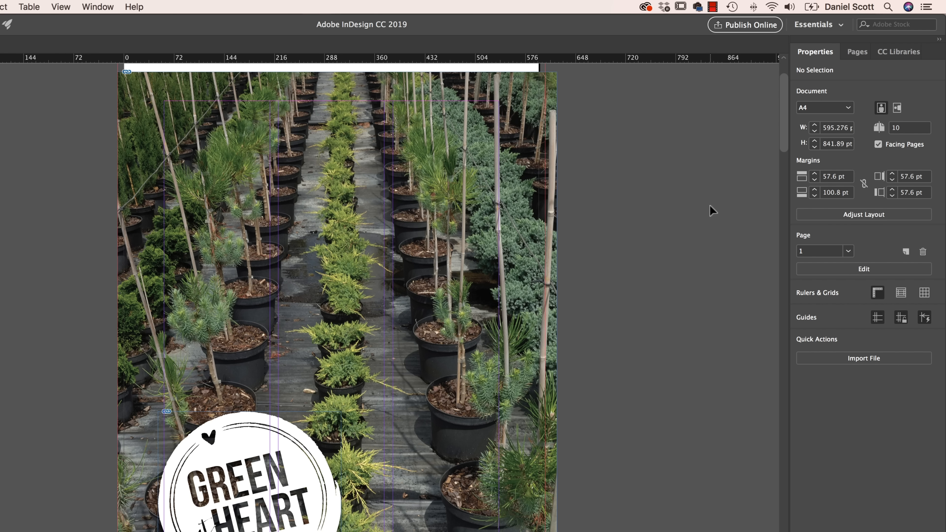
{"action": "mouse_move", "coordinate": [677, 203]}
{"action": "left_mouse_down"}
{"action": "mouse_move", "coordinate": [675, 217]}
{"action": "mouse_move", "coordinate": [701, 70]}
{"action": "mouse_move", "coordinate": [683, 239]}
{"action": "mouse_move", "coordinate": [686, 196]}
{"action": "left_mouse_up"}
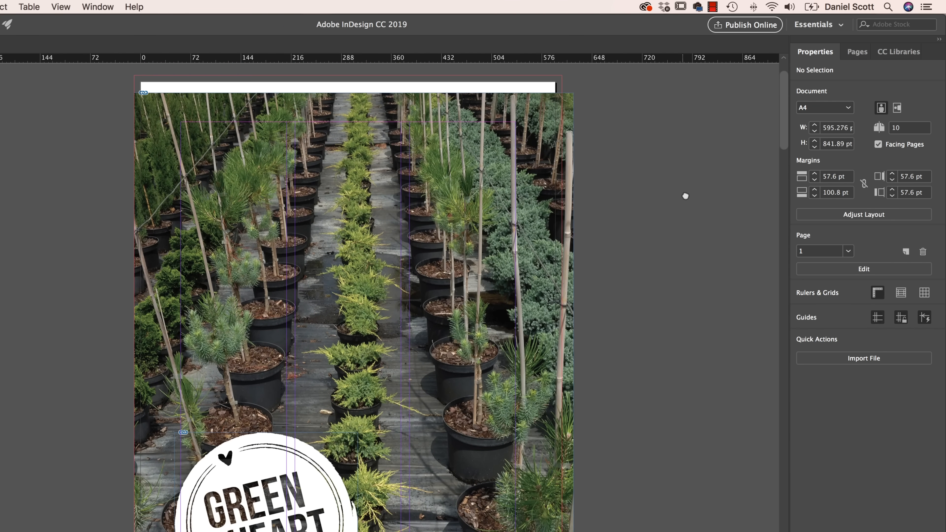
{"action": "key", "text": "super+z"}
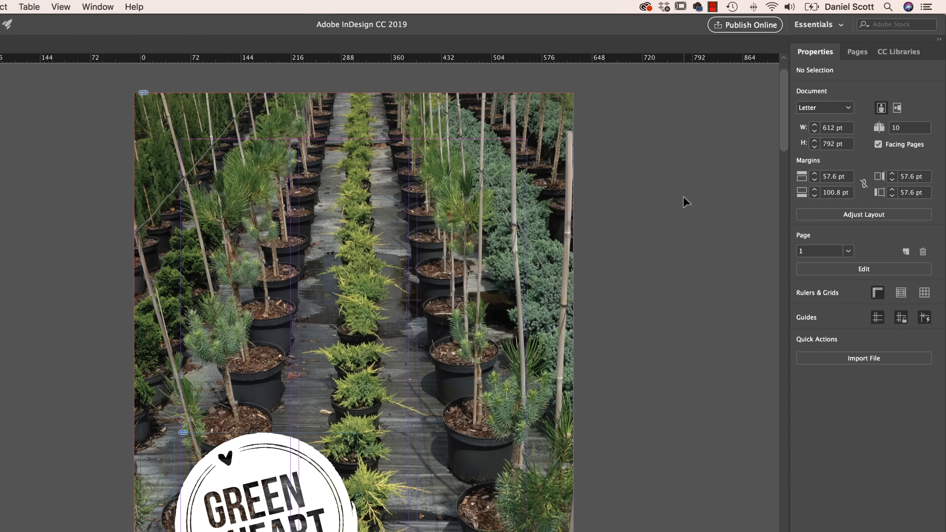
Use Adjust Layout to resize the newsletter to A4, and check the cover and the article on page 3
{"action": "left_click", "coordinate": [873, 217]}
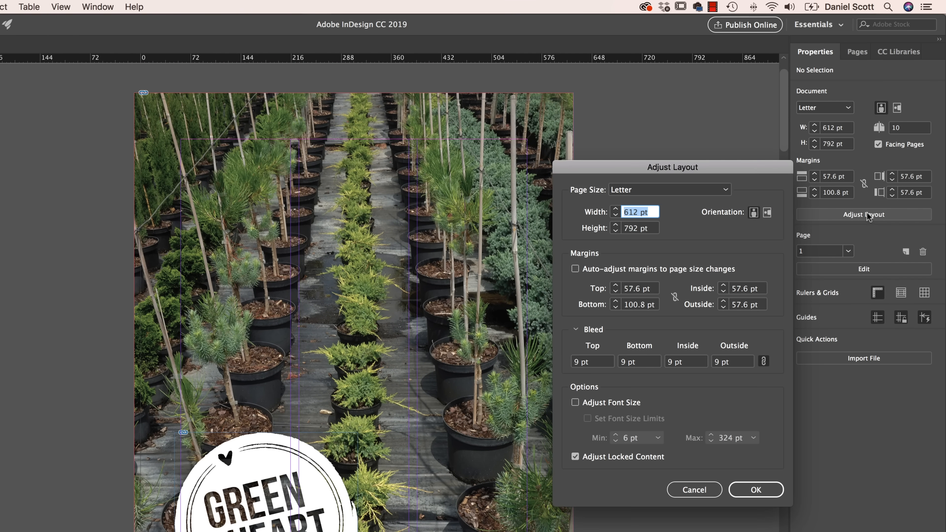
{"action": "left_click", "coordinate": [725, 189]}
{"action": "left_click", "coordinate": [648, 290]}
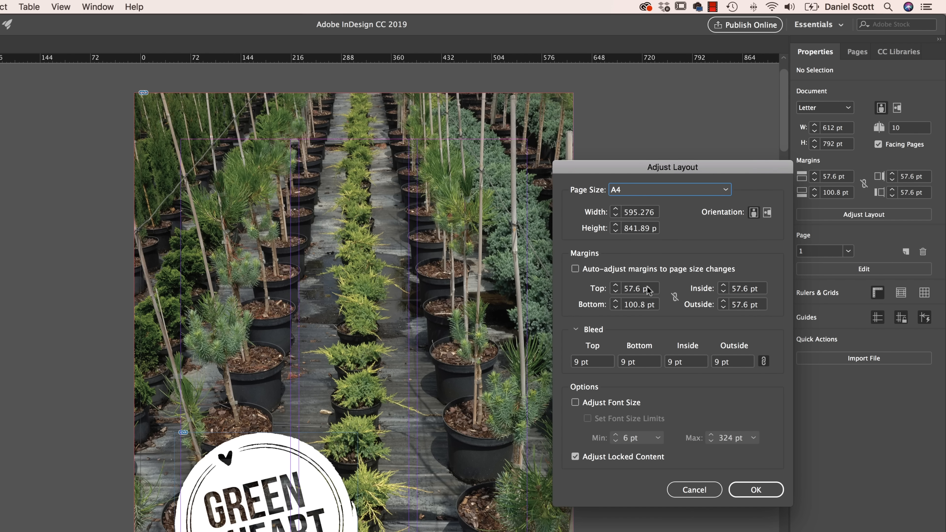
{"action": "left_click", "coordinate": [757, 490]}
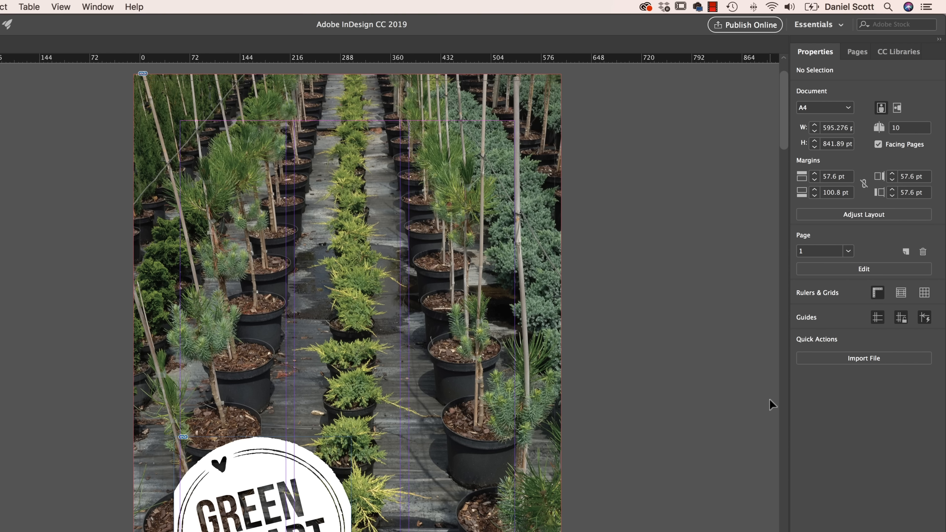
{"action": "scroll", "coordinate": [693, 408], "scroll_direction": "down", "scroll_amount": 10}
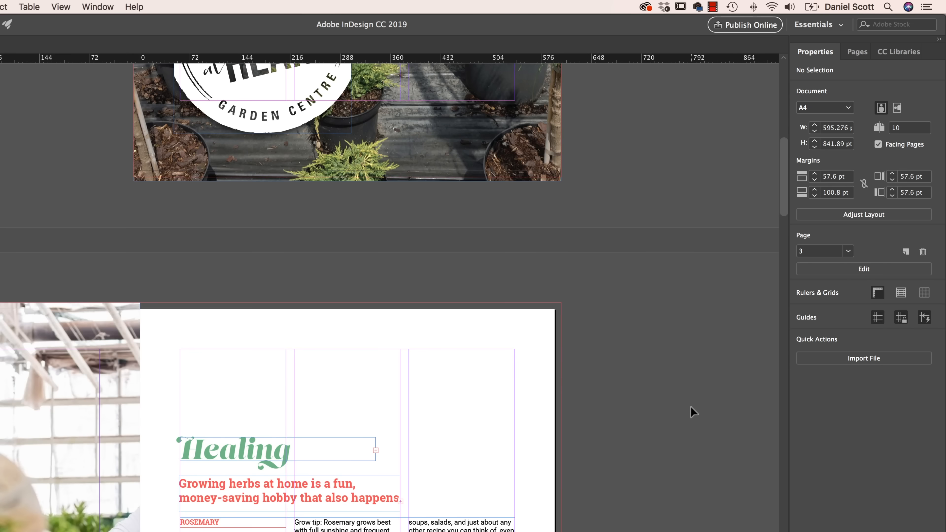
{"action": "scroll", "coordinate": [690, 408], "scroll_direction": "up", "scroll_amount": 10}
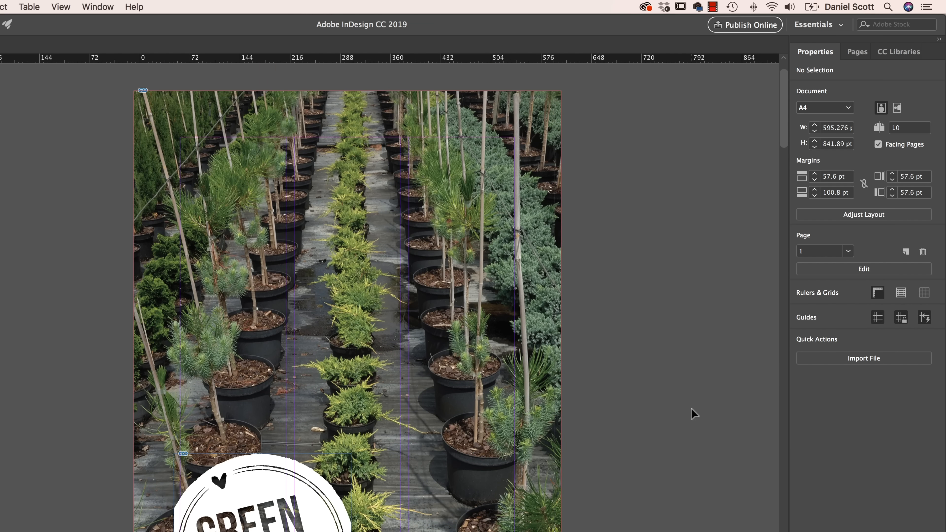
Undo and redo the A4 layout adjustment to compare the cover before and after, leaving the adjustment undone
{"action": "key", "text": "super+z"}
{"action": "key", "text": "super+shift+z"}
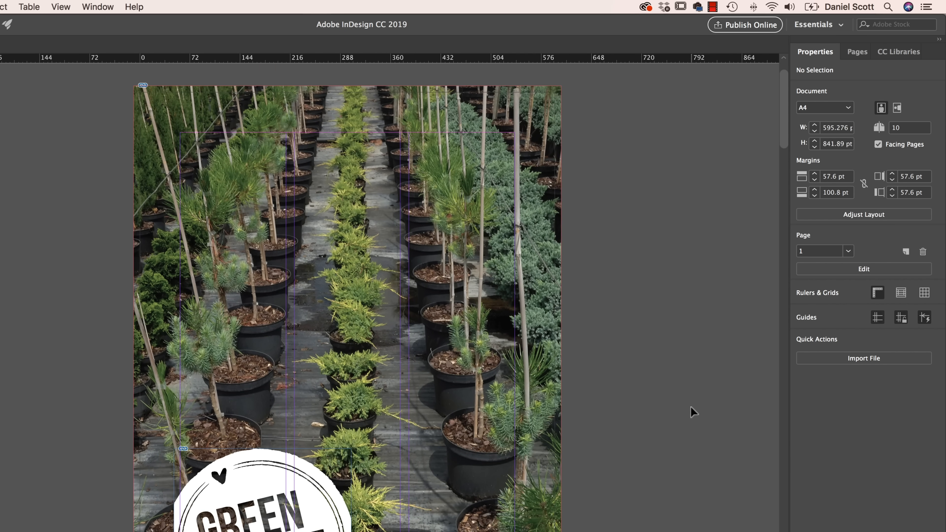
{"action": "key", "text": "super+z"}
{"action": "key", "text": "super+shift+z"}
{"action": "scroll", "coordinate": [648, 382], "scroll_direction": "down", "scroll_amount": 2}
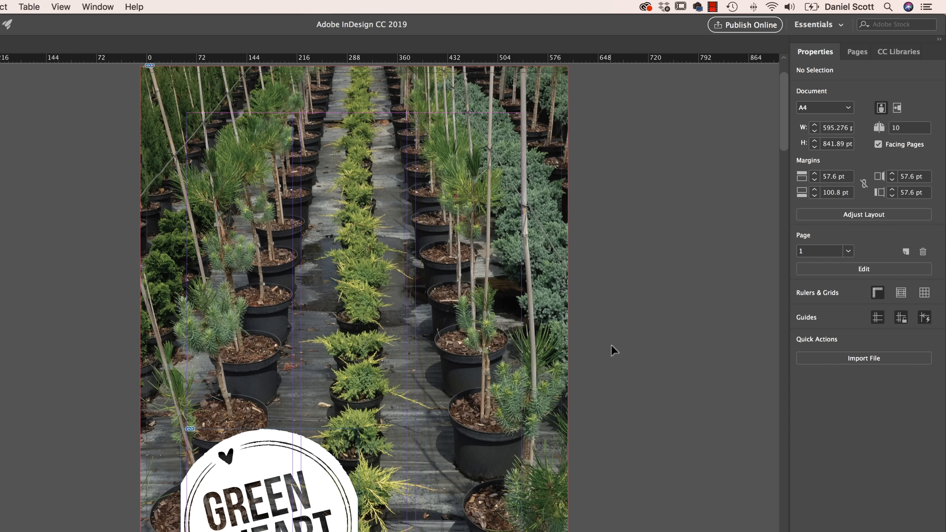
{"action": "key", "text": "super+z"}
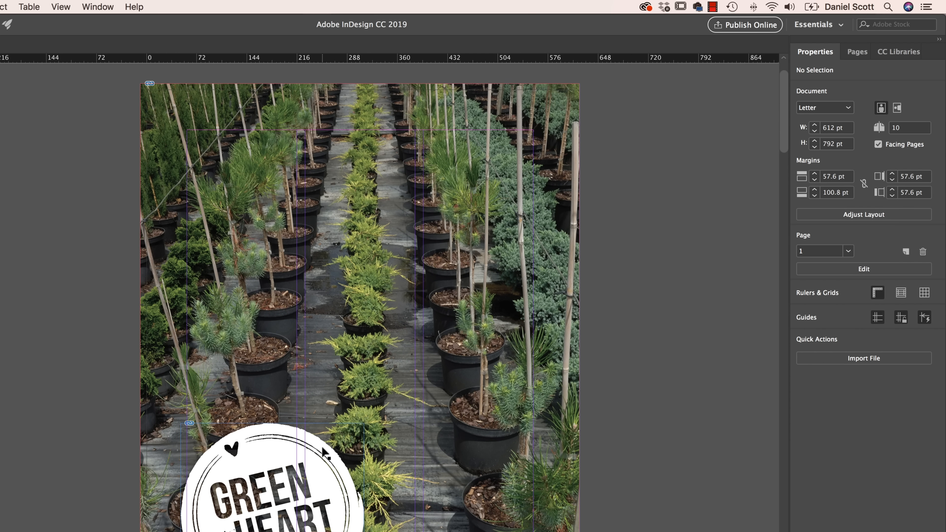
Turn on Auto-Fit for the Green at Heart logo frame, apply proportional frame fitting to it, and deselect it
{"action": "left_click", "coordinate": [338, 479]}
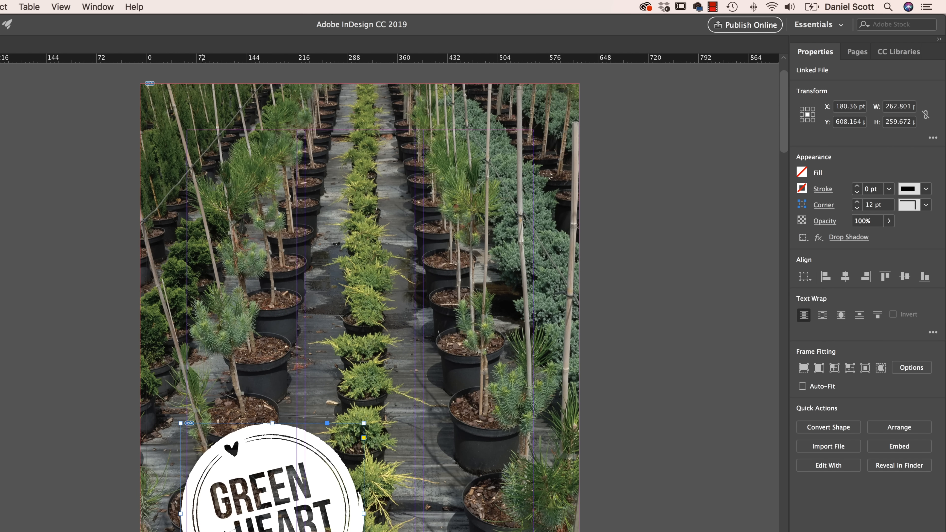
{"action": "left_click", "coordinate": [802, 386]}
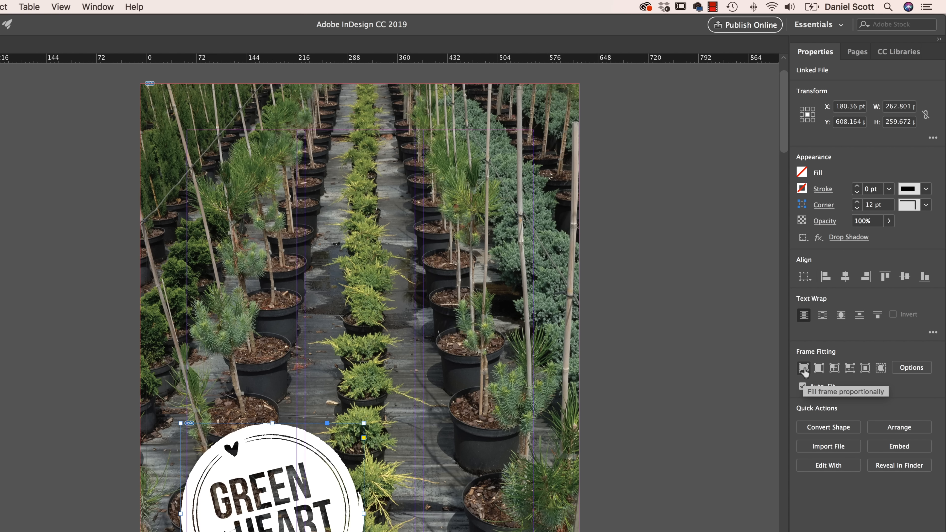
{"action": "left_click", "coordinate": [803, 368]}
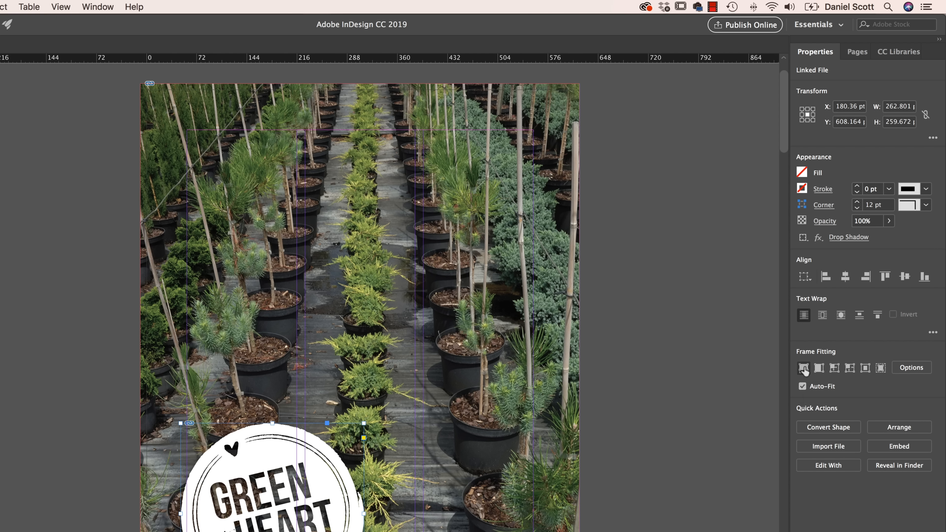
{"action": "left_click", "coordinate": [818, 372]}
{"action": "left_click", "coordinate": [659, 330]}
Repeat Adjust Layout with the A4 page size after fitting the logo, and check the cover logo and the page 3 article
{"action": "left_click", "coordinate": [864, 215]}
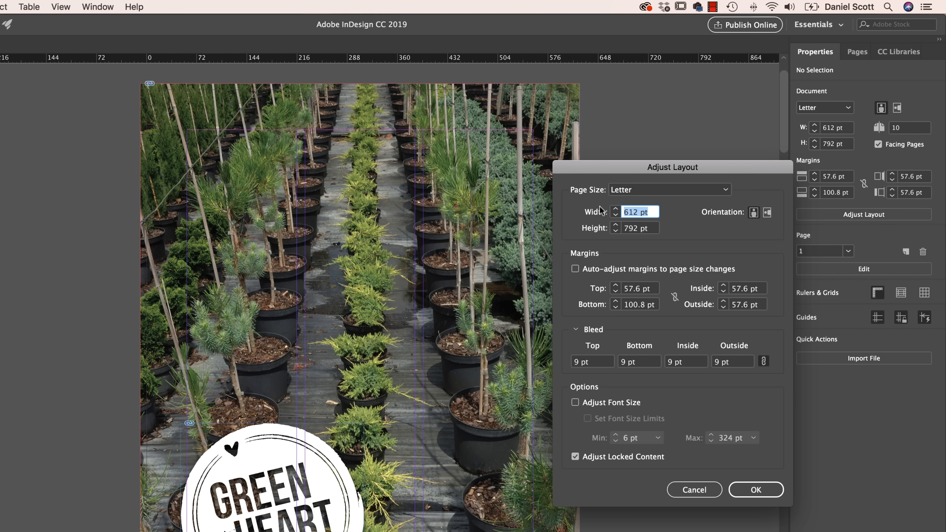
{"action": "left_click", "coordinate": [622, 189]}
{"action": "left_click", "coordinate": [627, 284]}
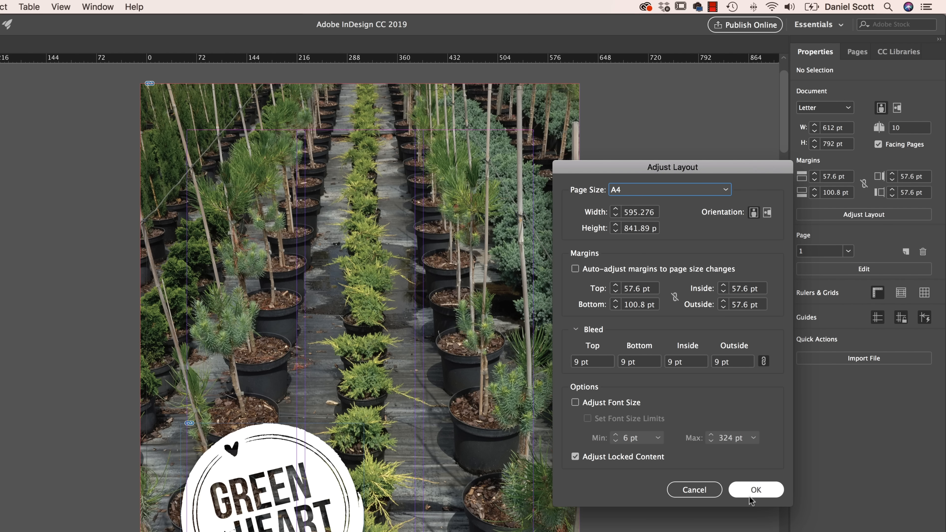
{"action": "left_click", "coordinate": [748, 485]}
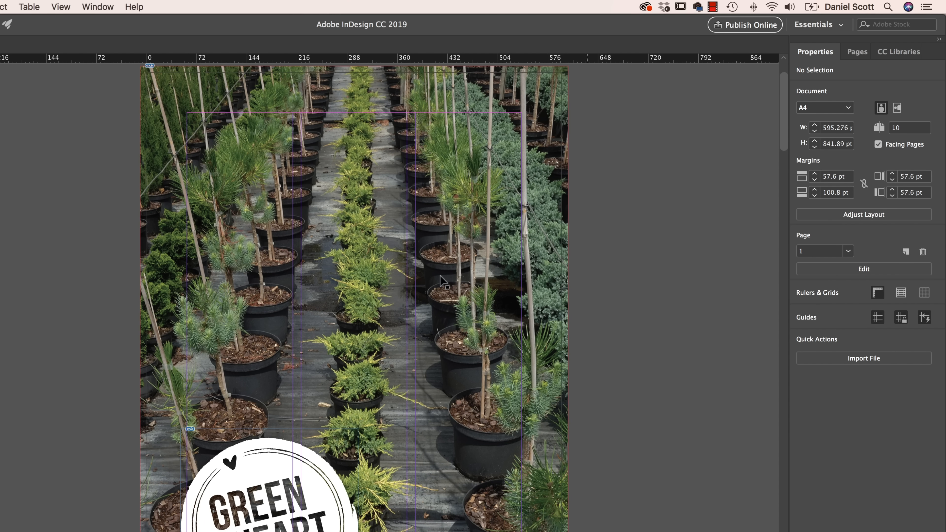
{"action": "mouse_move", "coordinate": [207, 410]}
{"action": "left_mouse_down"}
{"action": "mouse_move", "coordinate": [321, 152]}
{"action": "mouse_move", "coordinate": [324, 80]}
{"action": "left_mouse_up"}
{"action": "left_click_drag", "start_coordinate": [276, 289], "coordinate": [272, 58]}
{"action": "mouse_move", "coordinate": [305, 354]}
{"action": "left_mouse_down"}
{"action": "mouse_move", "coordinate": [276, 167]}
{"action": "mouse_move", "coordinate": [282, 197]}
{"action": "left_mouse_up"}
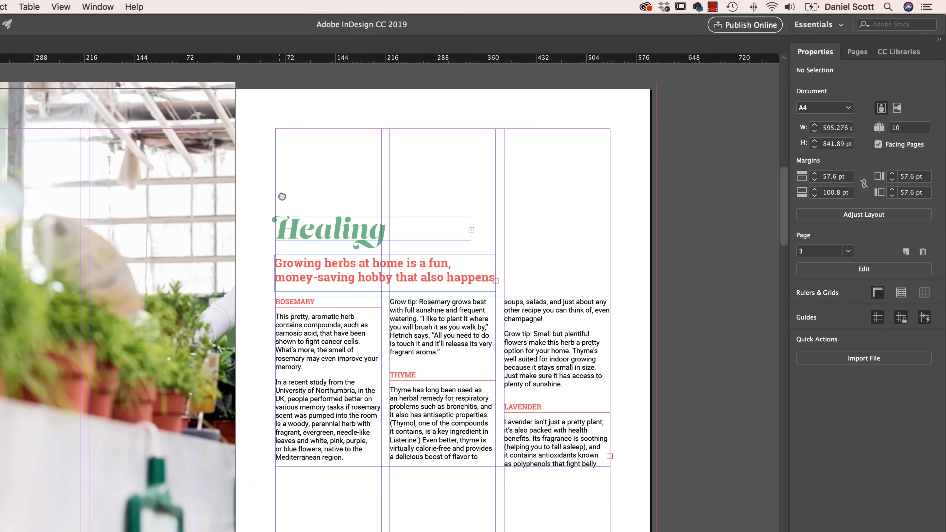
Revert the newsletter to its last saved version and show the whole Healing Herbs spread
{"action": "key", "text": "super+minus"}
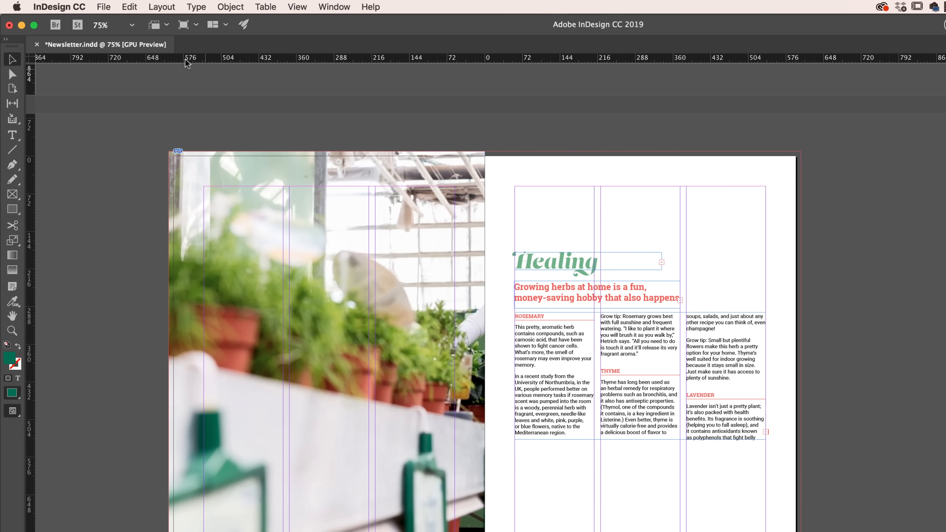
{"action": "left_click", "coordinate": [15, 6]}
{"action": "left_click", "coordinate": [117, 134]}
{"action": "left_click", "coordinate": [687, 360]}
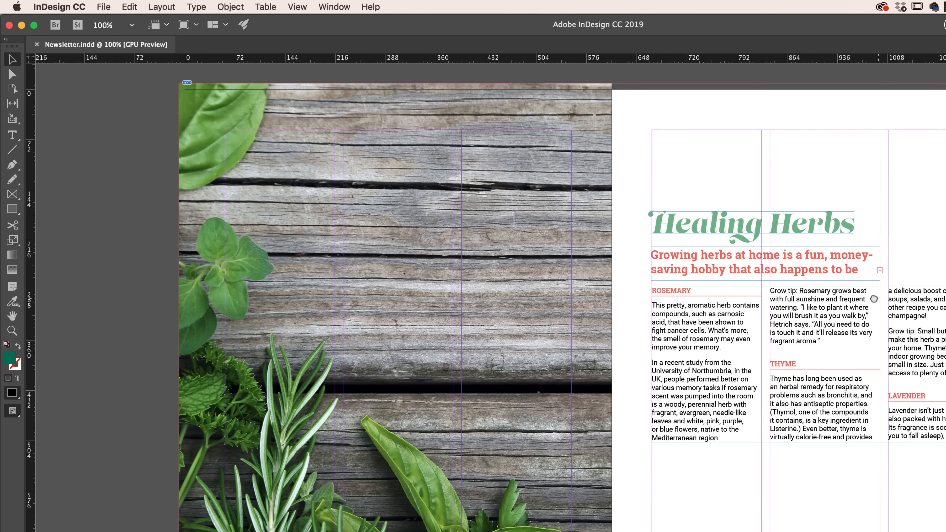
{"action": "key", "text": "super+minus"}
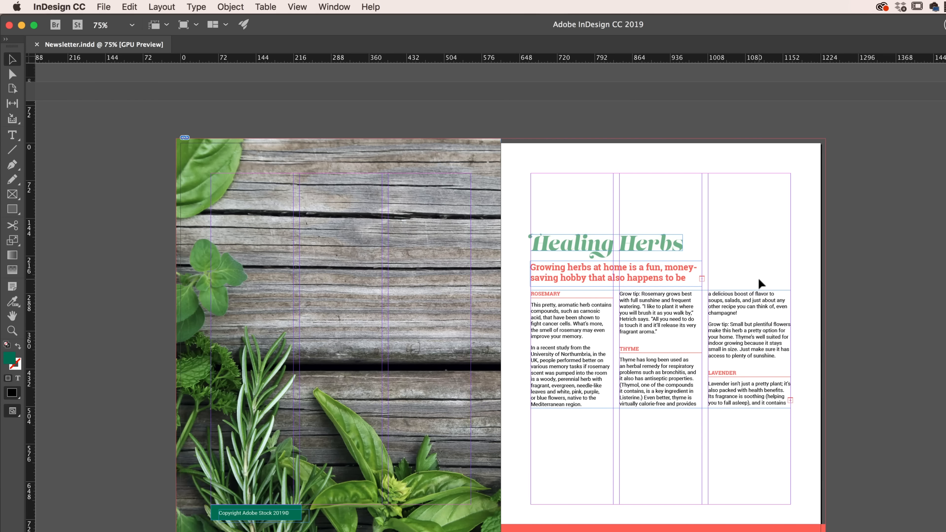
Check the Healing Herbs body and heading frames, try Adjust Layout to A4 without font size adjustment, and undo it
{"action": "left_click", "coordinate": [660, 295]}
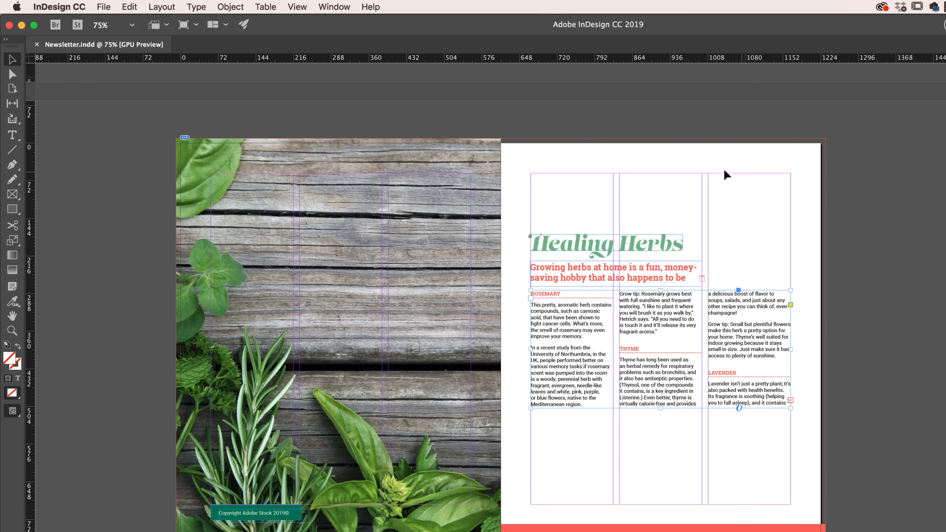
{"action": "left_click", "coordinate": [656, 250]}
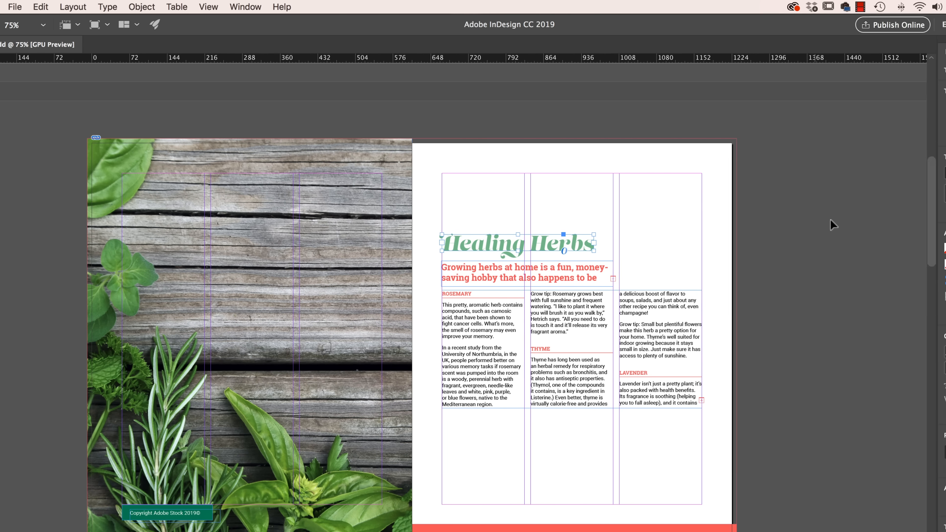
{"action": "left_click", "coordinate": [916, 257]}
{"action": "left_click", "coordinate": [849, 214]}
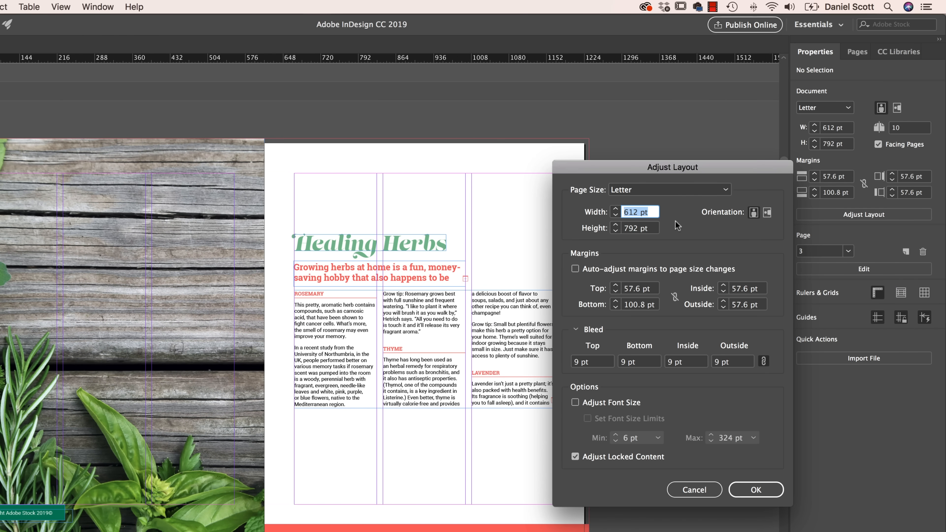
{"action": "left_click", "coordinate": [679, 190]}
{"action": "left_click", "coordinate": [626, 283]}
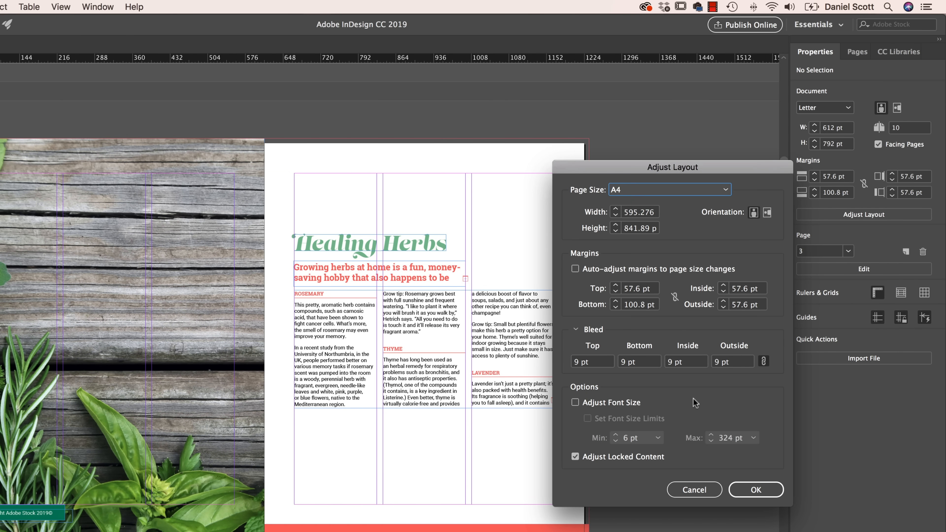
{"action": "left_click", "coordinate": [746, 488]}
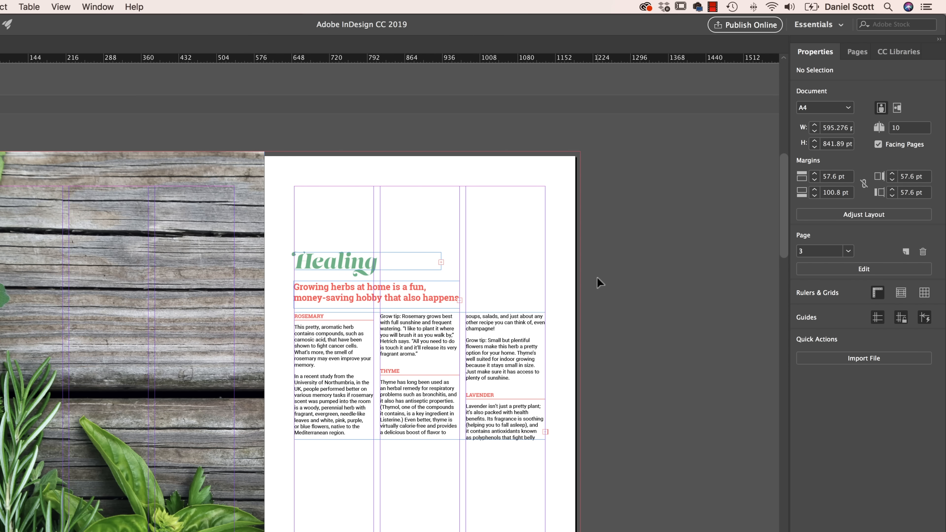
{"action": "key", "text": "super+z"}
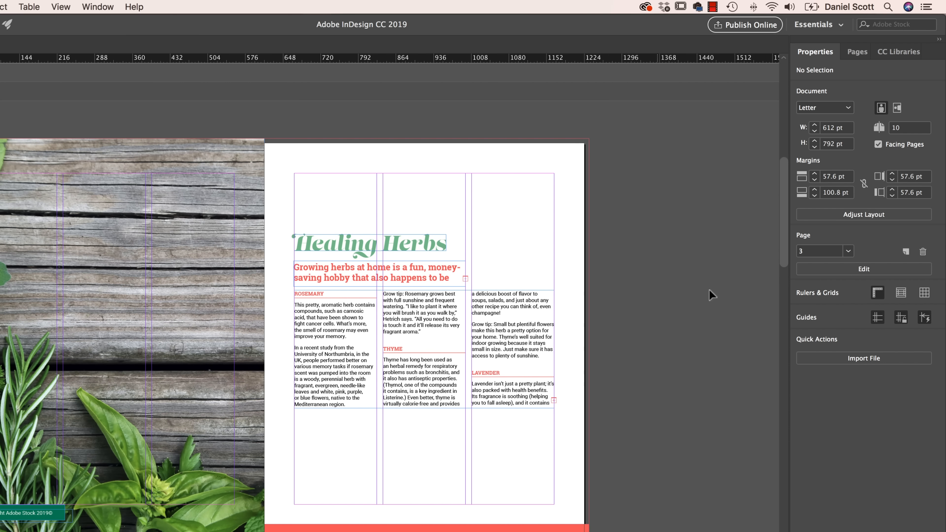
Apply Adjust Layout with the A4 page size and Adjust Font Size turned on
{"action": "left_click", "coordinate": [847, 215]}
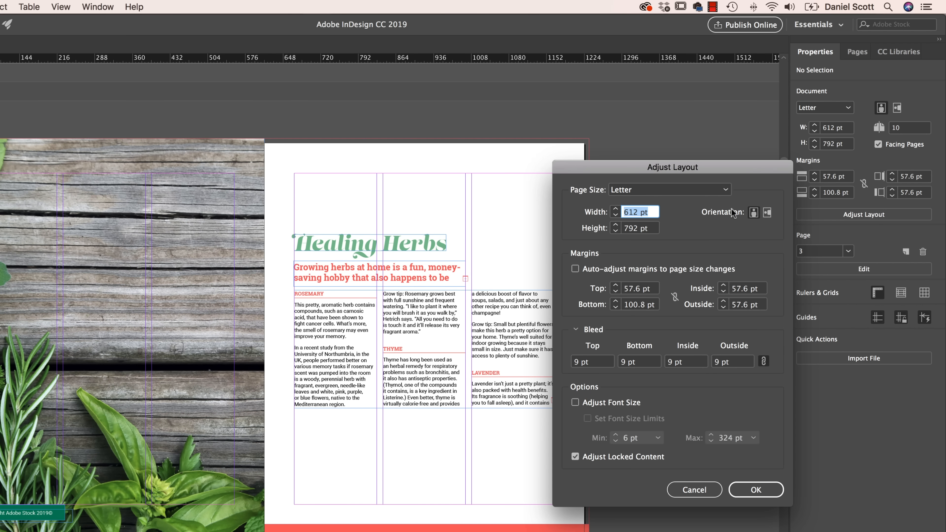
{"action": "left_click", "coordinate": [597, 403]}
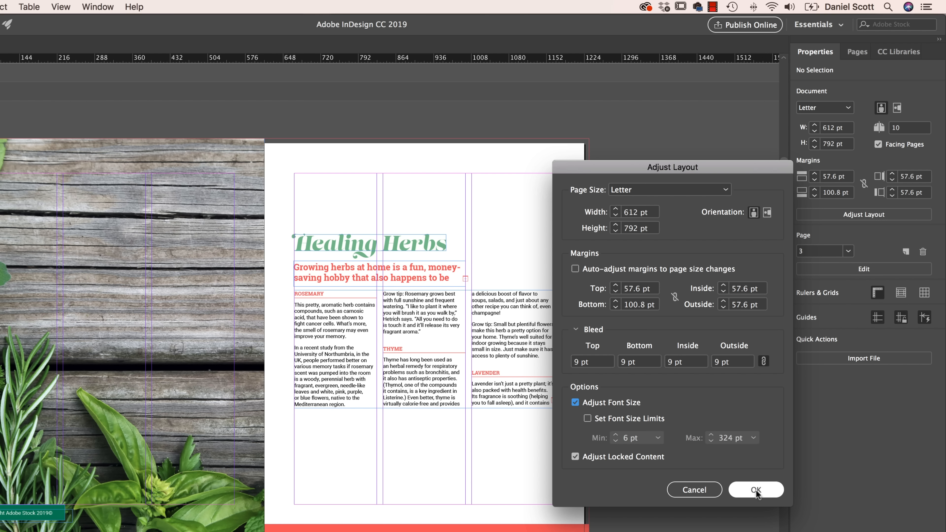
{"action": "left_click", "coordinate": [662, 189]}
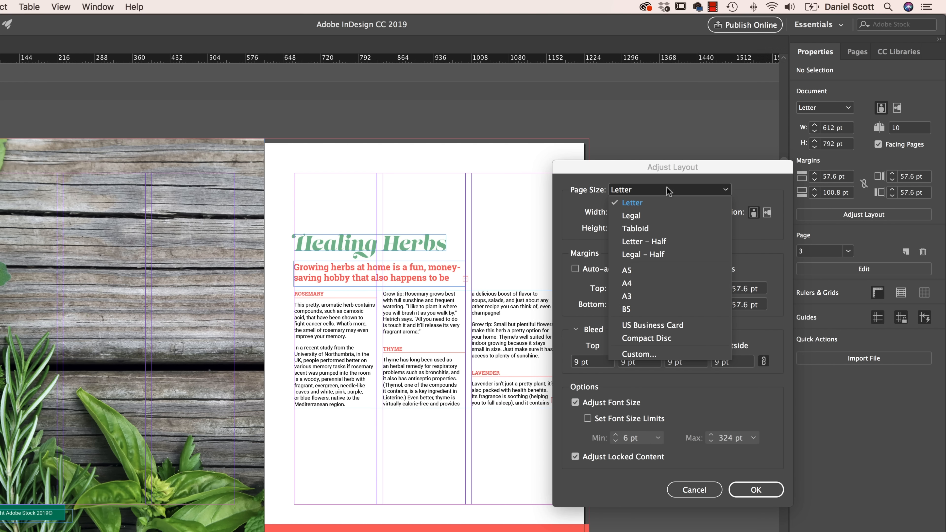
{"action": "left_click", "coordinate": [633, 279]}
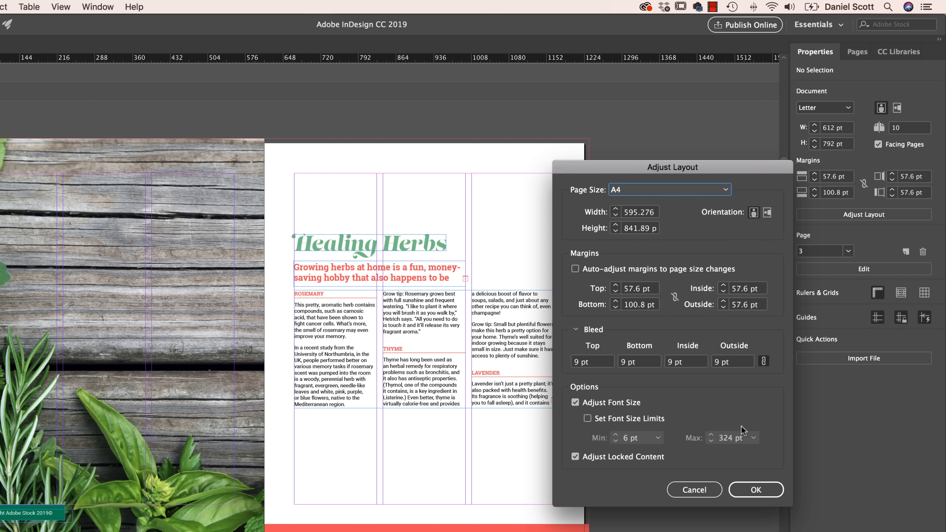
{"action": "left_click", "coordinate": [756, 490]}
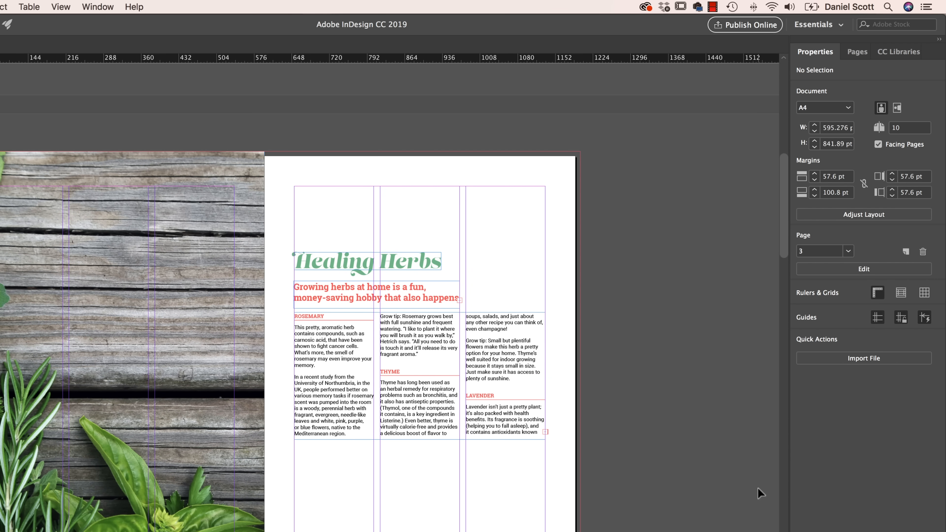
Undo and redo the A4 adjustment repeatedly to compare the two layouts, finishing on the Letter version
{"action": "key", "text": "super+z"}
{"action": "key", "text": "shift+super+z"}
{"action": "key", "text": "super+z"}
{"action": "key", "text": "shift+super+z"}
{"action": "key", "text": "super+z"}
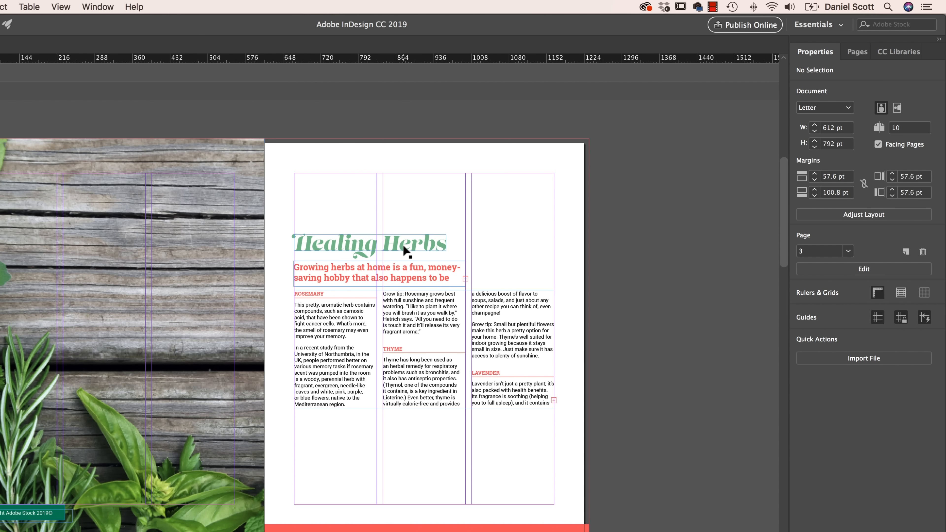
Check the font sizes of the Healing Herbs heading and the body copy in the Letter layout, and clear the selection
{"action": "left_click", "coordinate": [402, 246]}
{"action": "left_click", "coordinate": [655, 247]}
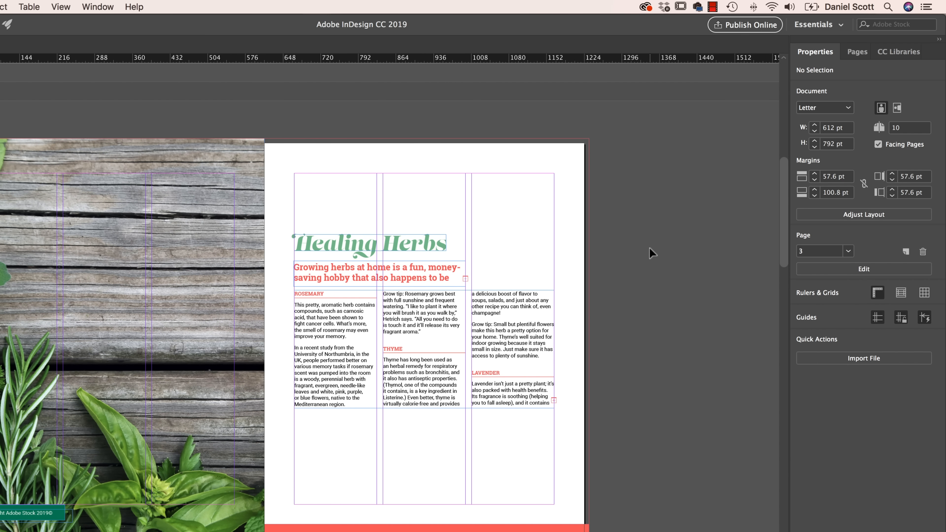
{"action": "left_click", "coordinate": [391, 246]}
{"action": "double_click", "coordinate": [394, 244]}
{"action": "left_click_drag", "start_coordinate": [399, 244], "coordinate": [383, 244]}
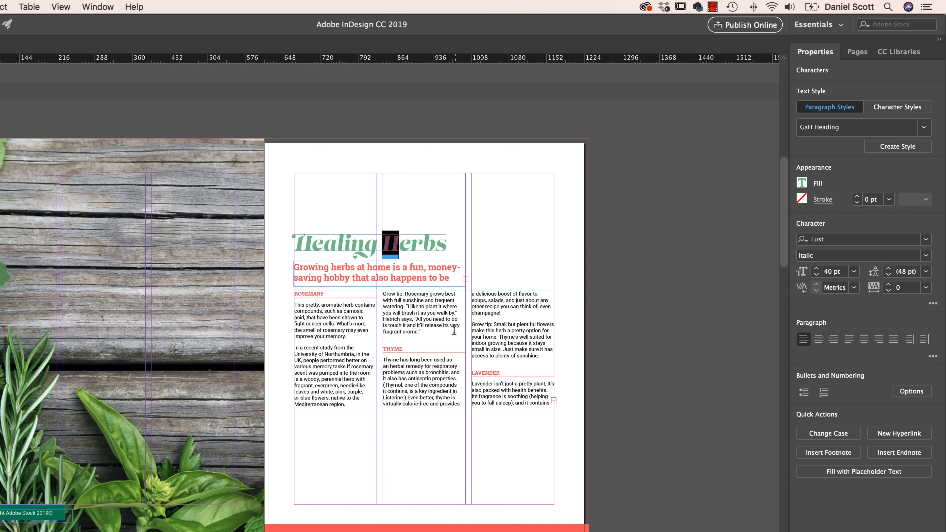
{"action": "double_click", "coordinate": [437, 319]}
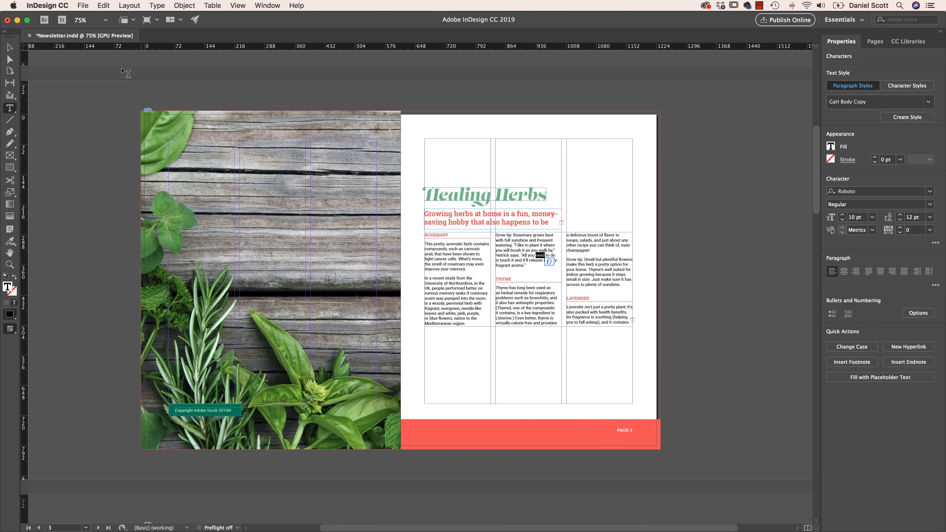
{"action": "left_click", "coordinate": [9, 47]}
{"action": "left_click", "coordinate": [44, 59]}
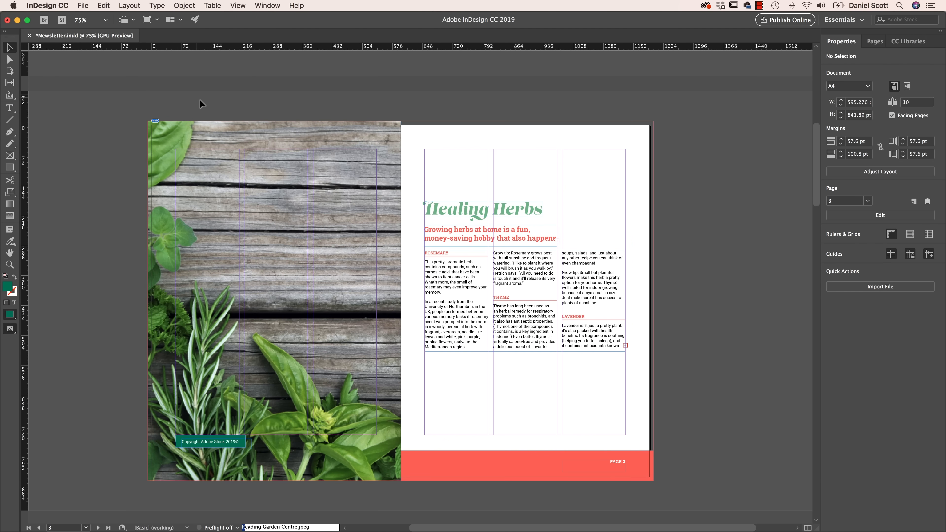
Check the font sizes of the Healing Herbs heading and the body copy in the A4 layout, and deselect the text
{"action": "double_click", "coordinate": [495, 208]}
{"action": "left_click_drag", "start_coordinate": [497, 208], "coordinate": [507, 210]}
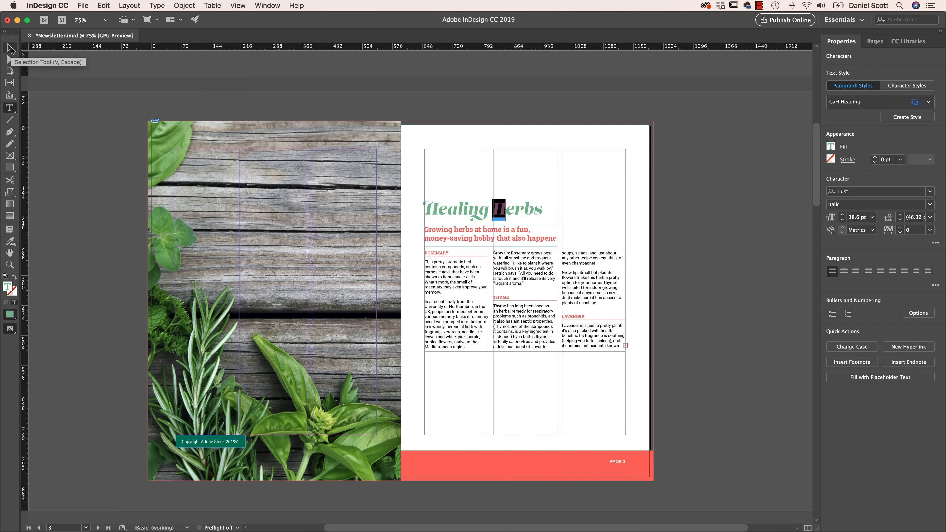
{"action": "left_click", "coordinate": [10, 48]}
{"action": "left_click", "coordinate": [561, 194]}
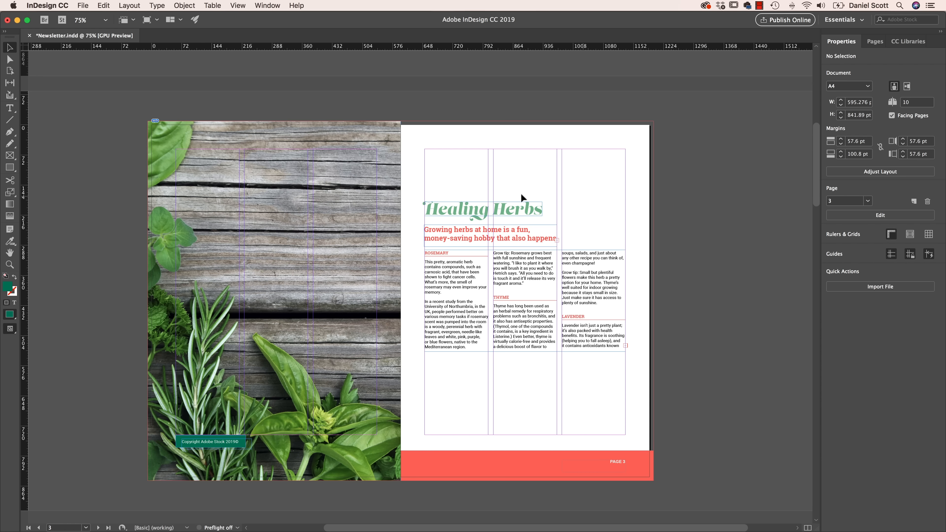
{"action": "double_click", "coordinate": [522, 208]}
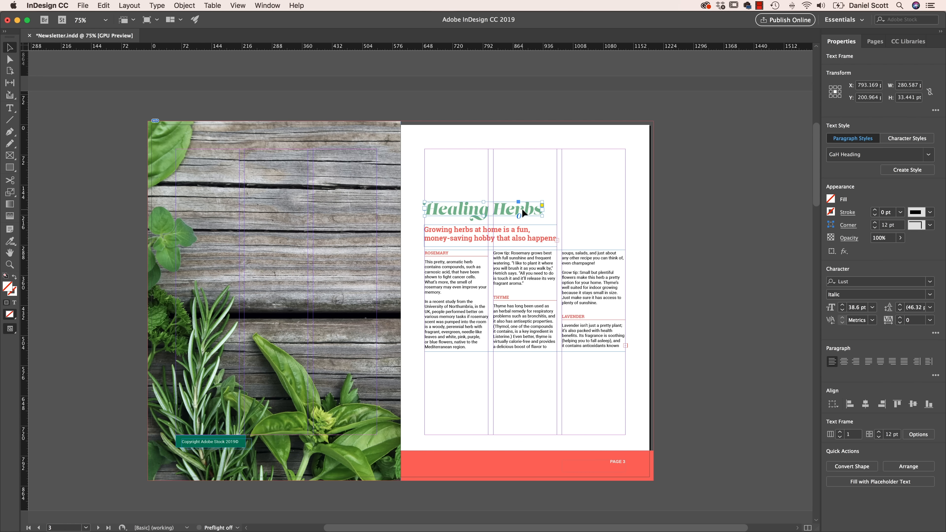
{"action": "key", "text": "shift+Left"}
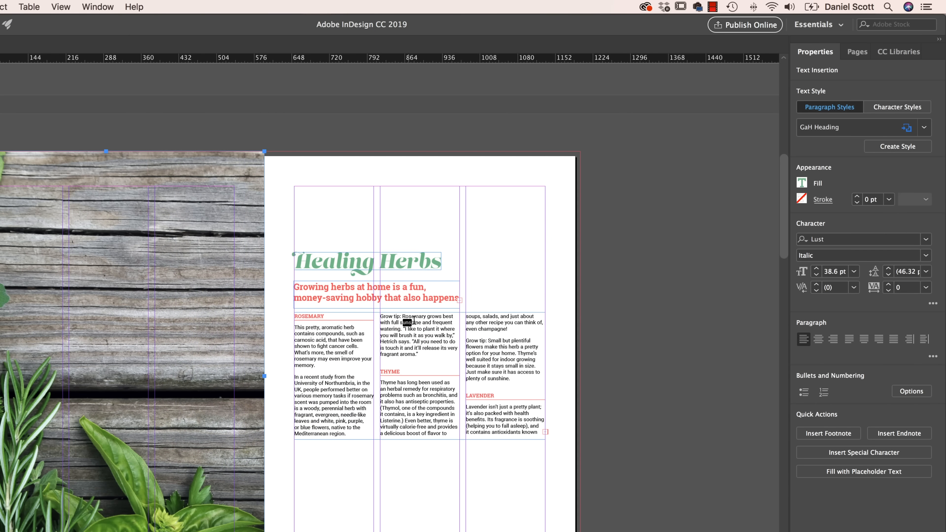
{"action": "left_click_drag", "start_coordinate": [414, 319], "coordinate": [416, 322]}
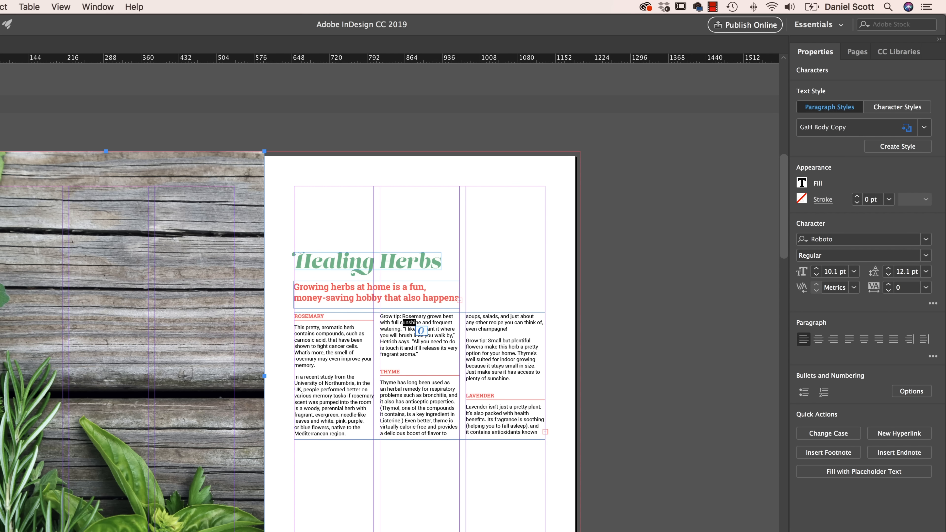
{"action": "left_click", "coordinate": [616, 303]}
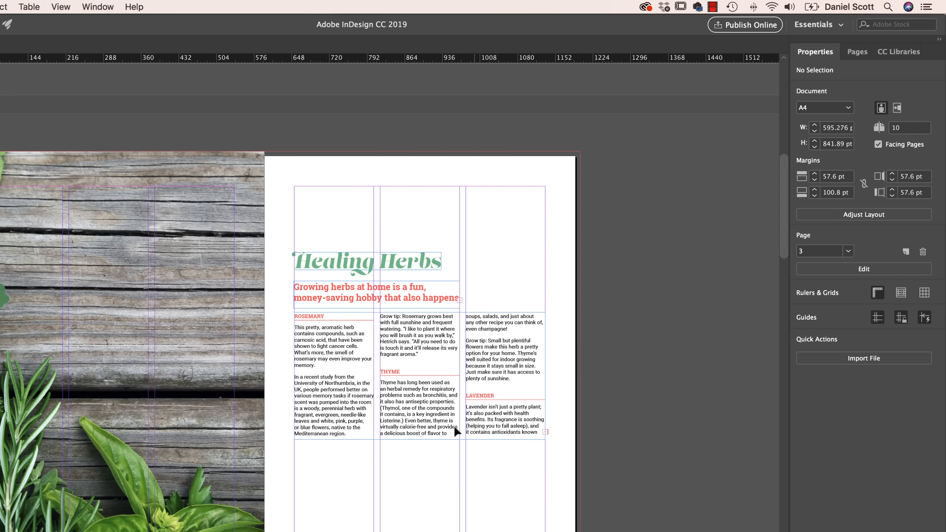
Use Adjust Layout to set the inside and outside margins to 30 mm each
{"action": "scroll", "coordinate": [588, 358], "scroll_direction": "down", "scroll_amount": 20}
{"action": "scroll", "coordinate": [587, 356], "scroll_direction": "up", "scroll_amount": 20}
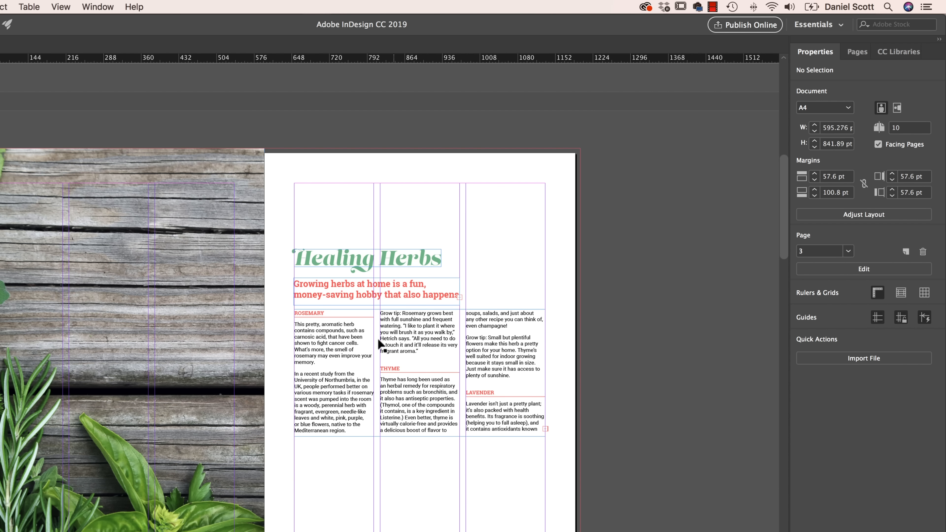
{"action": "left_click", "coordinate": [927, 215]}
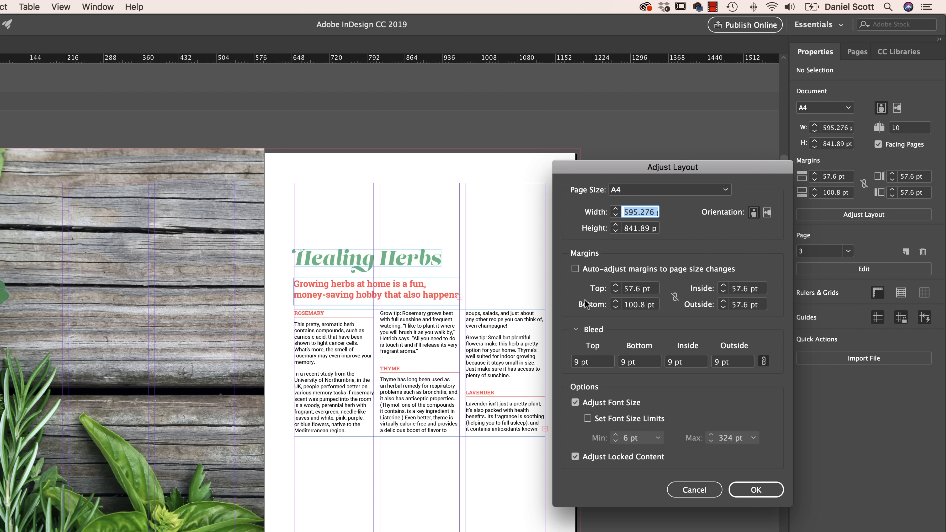
{"action": "left_click", "coordinate": [724, 286]}
{"action": "triple_click", "coordinate": [767, 289]}
{"action": "type", "text": "30mm"}
{"action": "key", "text": "Tab"}
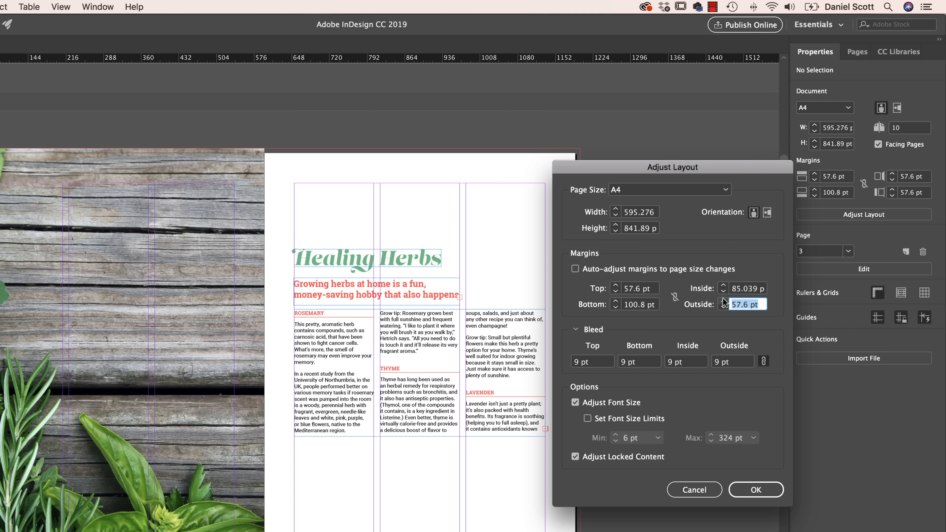
{"action": "type", "text": "30mm"}
{"action": "key", "text": "Tab"}
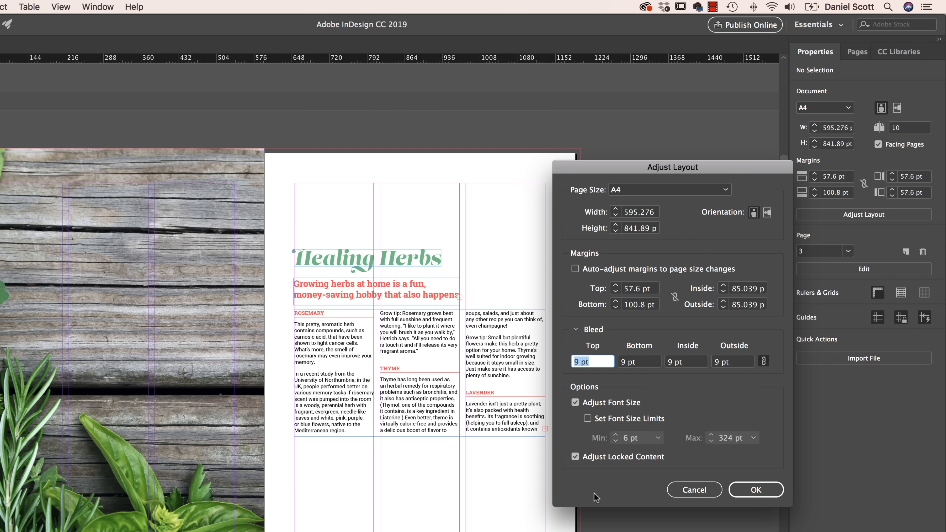
{"action": "left_click", "coordinate": [753, 494]}
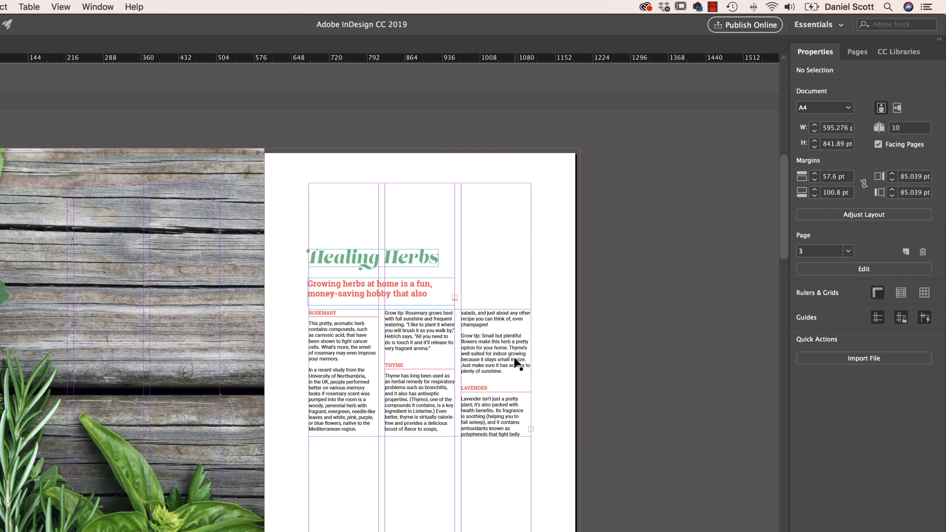
Review the adjusted pages and use Adjust Layout to set the bleed to 3 mm on all sides
{"action": "scroll", "coordinate": [516, 364], "scroll_direction": "down", "scroll_amount": 20}
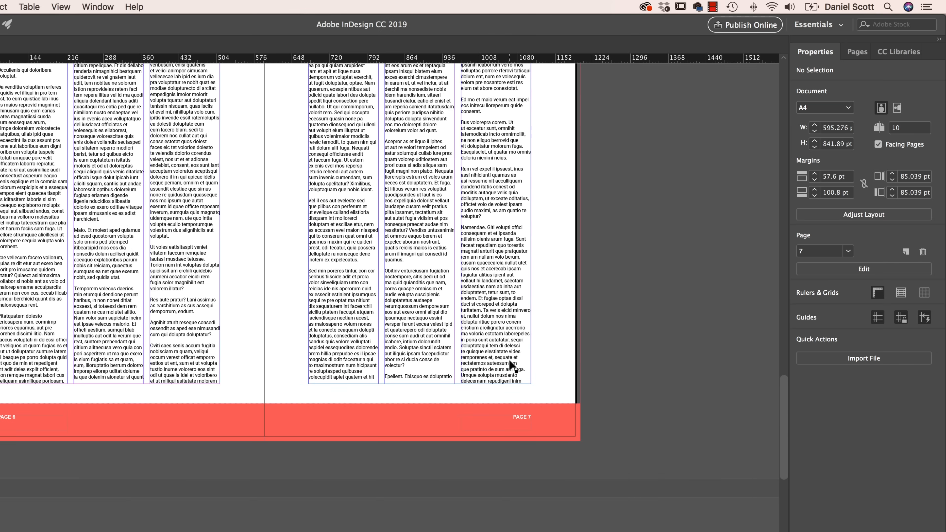
{"action": "scroll", "coordinate": [511, 363], "scroll_direction": "up", "scroll_amount": 15}
{"action": "scroll", "coordinate": [511, 365], "scroll_direction": "up", "scroll_amount": 20}
{"action": "scroll", "coordinate": [508, 368], "scroll_direction": "down", "scroll_amount": 8}
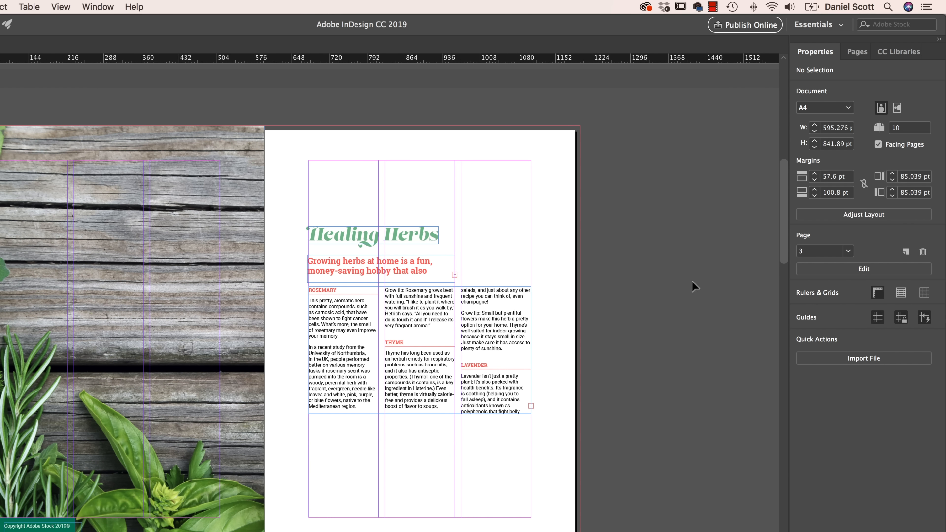
{"action": "left_click", "coordinate": [864, 214]}
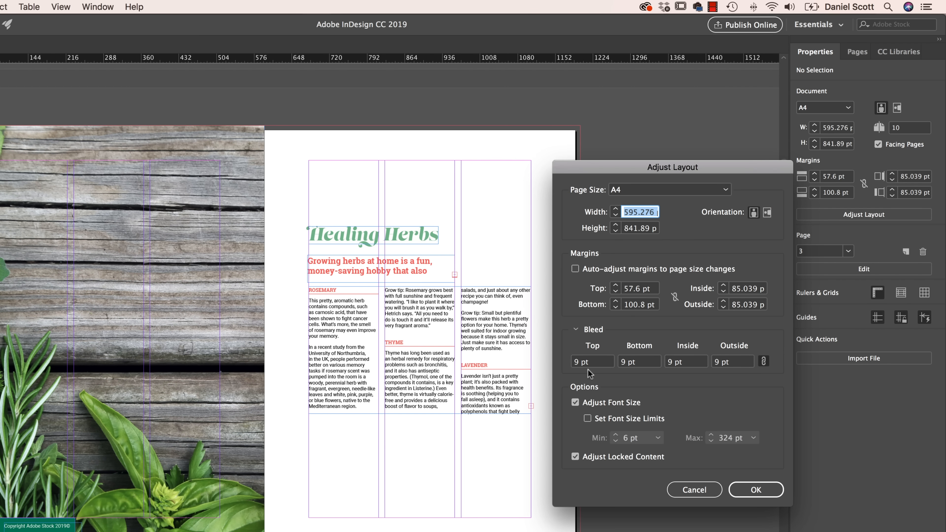
{"action": "left_click", "coordinate": [609, 361]}
{"action": "type", "text": "3mm"}
{"action": "key", "text": "Tab"}
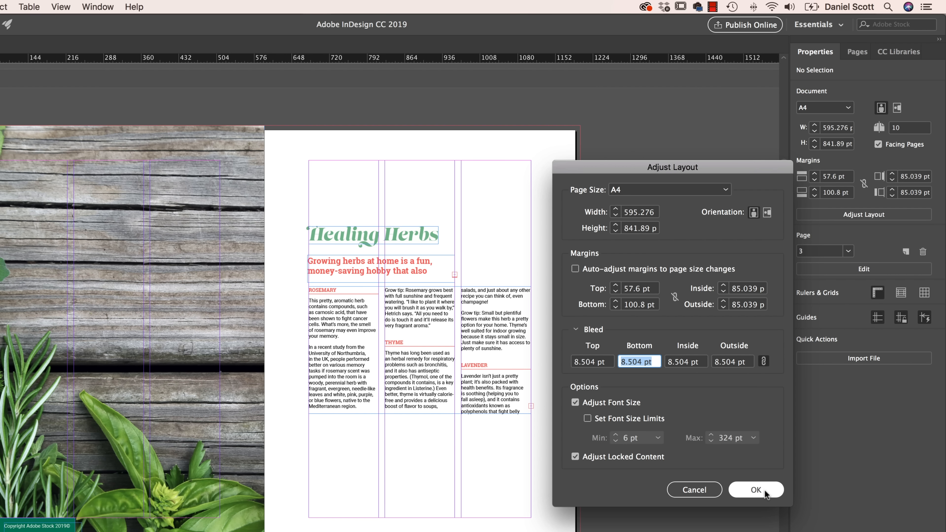
{"action": "left_click", "coordinate": [755, 490]}
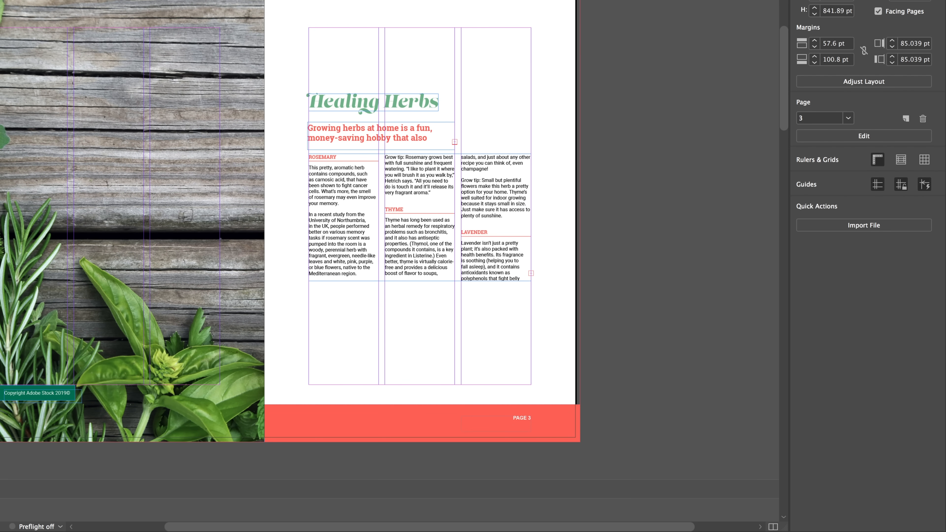
Use Adjust Layout to set the bleed to 6 mm on all sides
{"action": "left_click", "coordinate": [852, 84]}
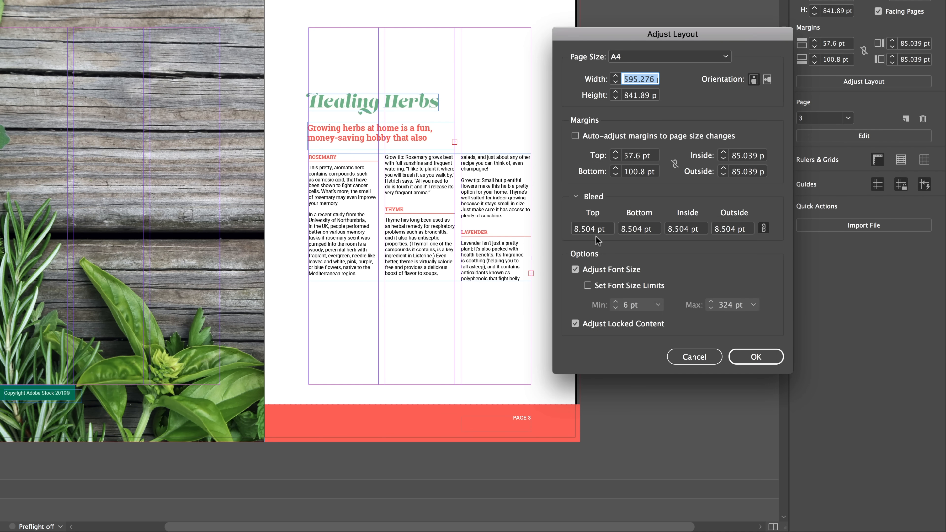
{"action": "left_click", "coordinate": [593, 228]}
{"action": "type", "text": "6mm"}
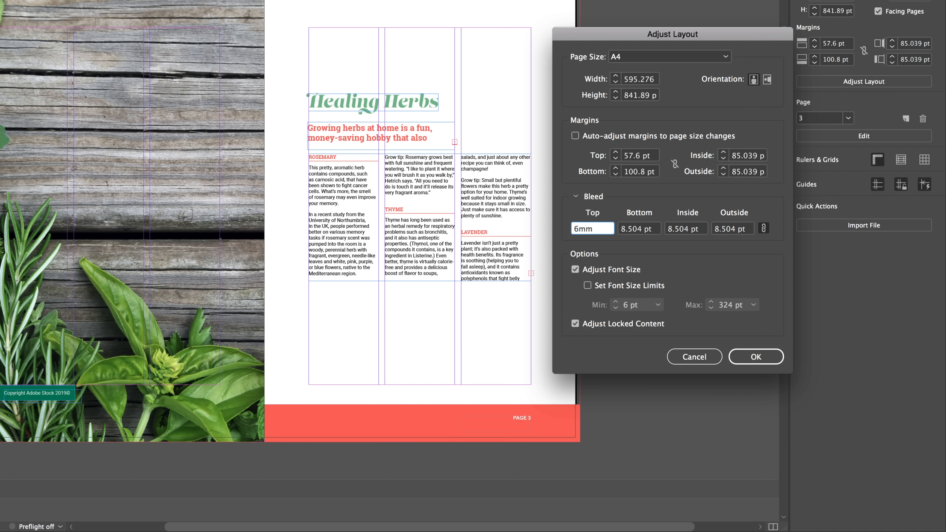
{"action": "left_click", "coordinate": [753, 352]}
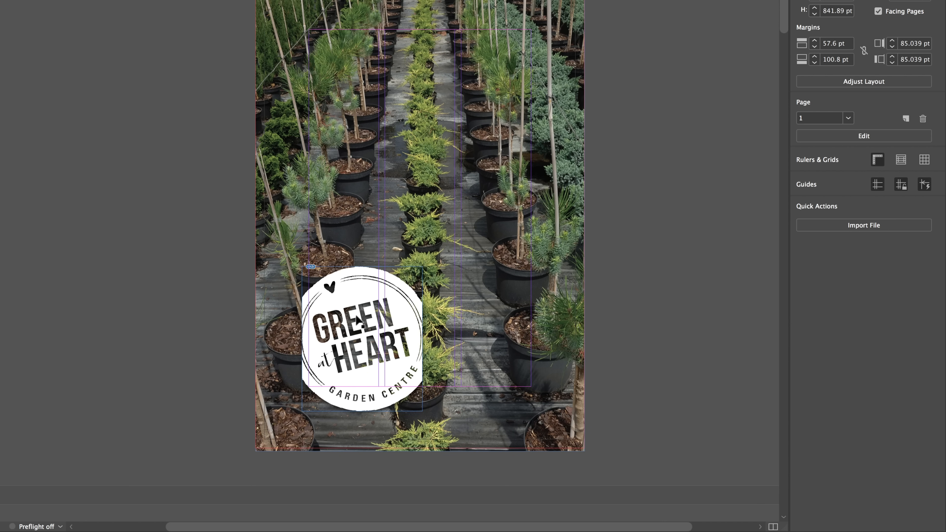
Turn on Auto-Fit for the cover's Green at Heart logo frame and fit the logo proportionally inside it
{"action": "left_click", "coordinate": [359, 321]}
{"action": "left_click", "coordinate": [819, 254]}
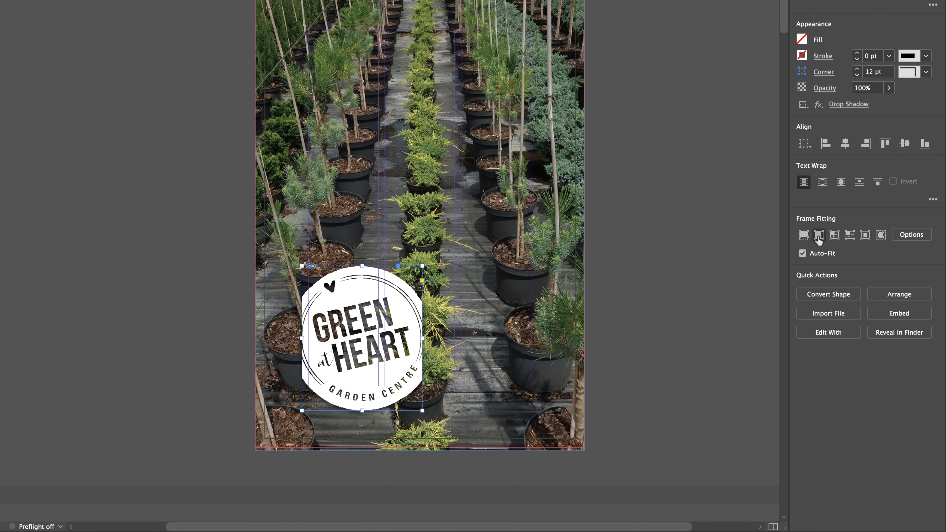
{"action": "left_click", "coordinate": [818, 235]}
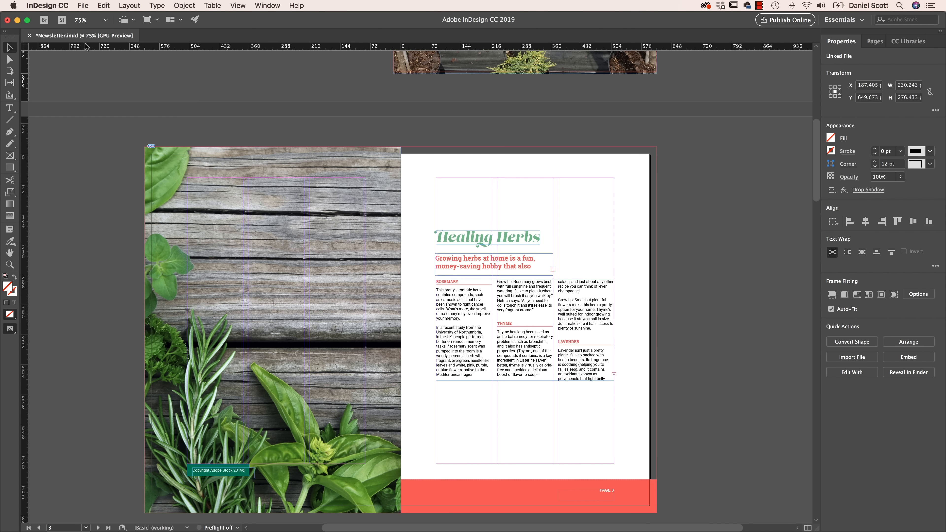
Export all newsletter pages as an Adobe PDF (Print) file named Newsletter with the High Quality Print preset, accepting the overset text
{"action": "scroll", "coordinate": [525, 291], "scroll_direction": "down", "scroll_amount": 1}
{"action": "scroll", "coordinate": [525, 290], "scroll_direction": "down", "scroll_amount": 5}
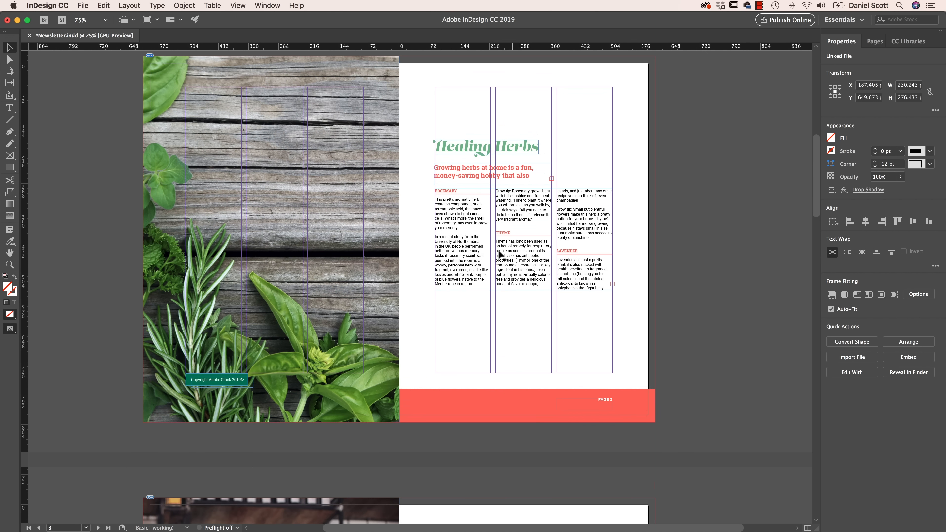
{"action": "left_click", "coordinate": [83, 6]}
{"action": "left_click", "coordinate": [128, 186]}
{"action": "left_click", "coordinate": [455, 331]}
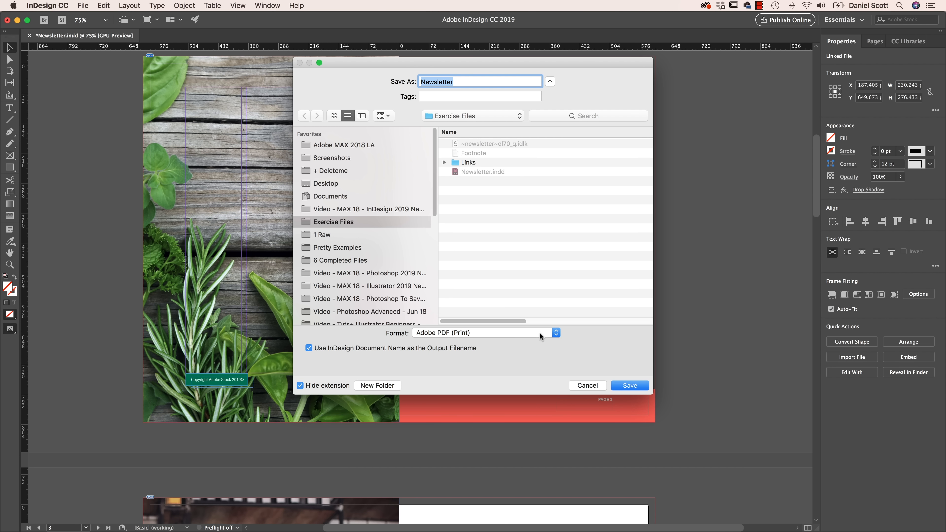
{"action": "left_click", "coordinate": [630, 384]}
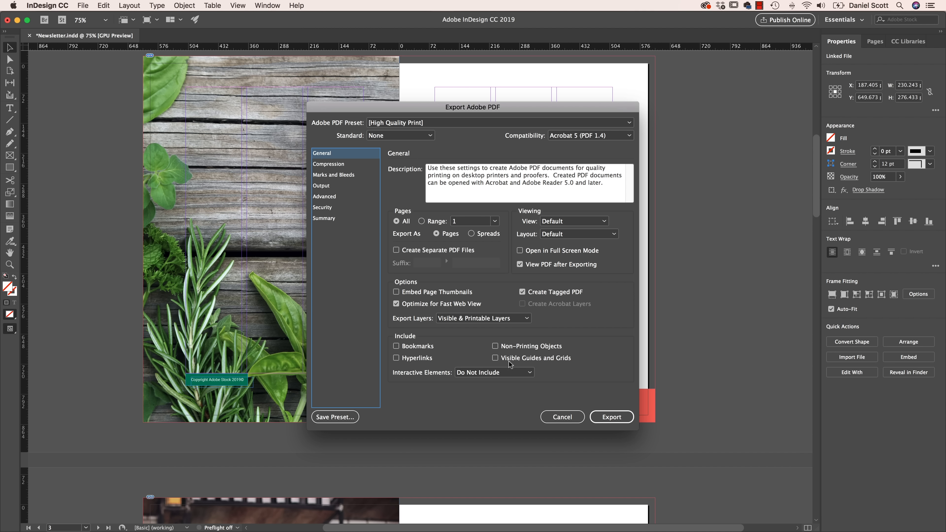
{"action": "left_click", "coordinate": [611, 417]}
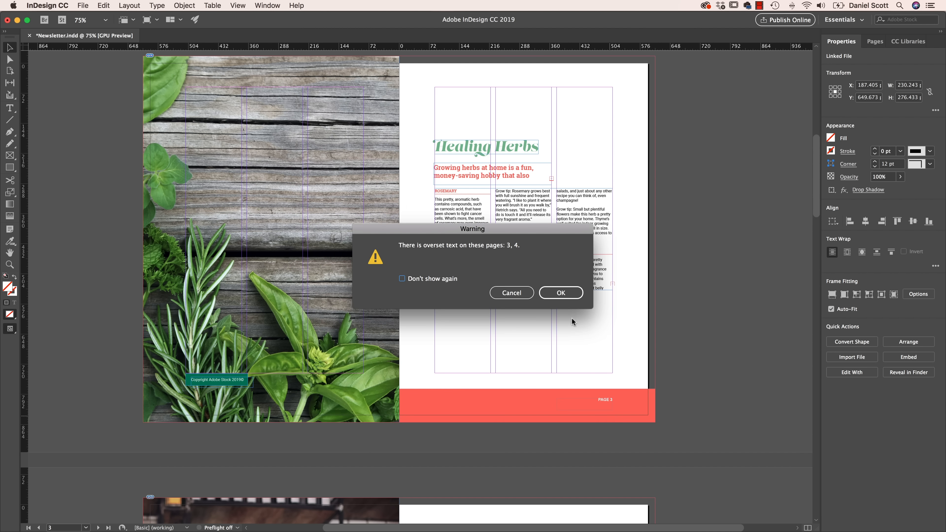
{"action": "left_click", "coordinate": [575, 296]}
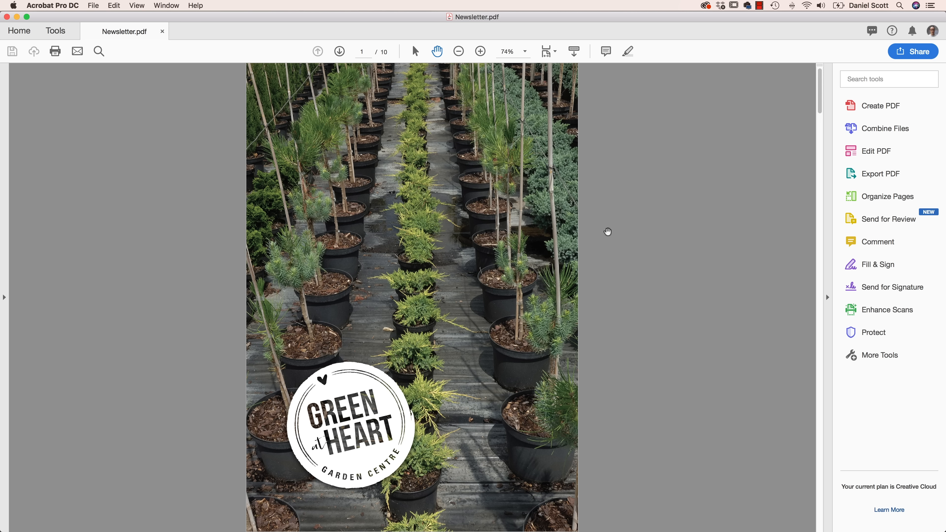
Start commenting on the PDF in Acrobat and post a sticky note on the cover photo reading "Hate this image"
{"action": "left_click", "coordinate": [882, 244]}
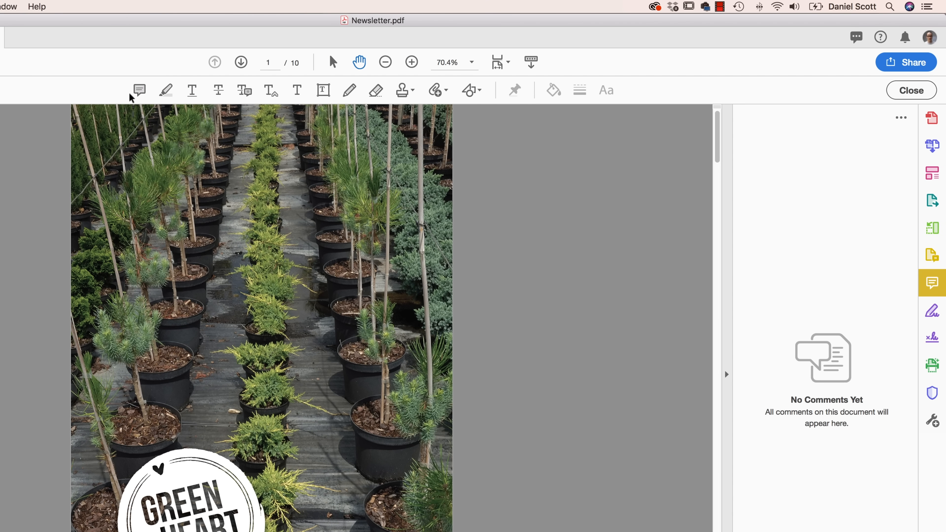
{"action": "left_click", "coordinate": [139, 91]}
{"action": "left_click", "coordinate": [324, 258]}
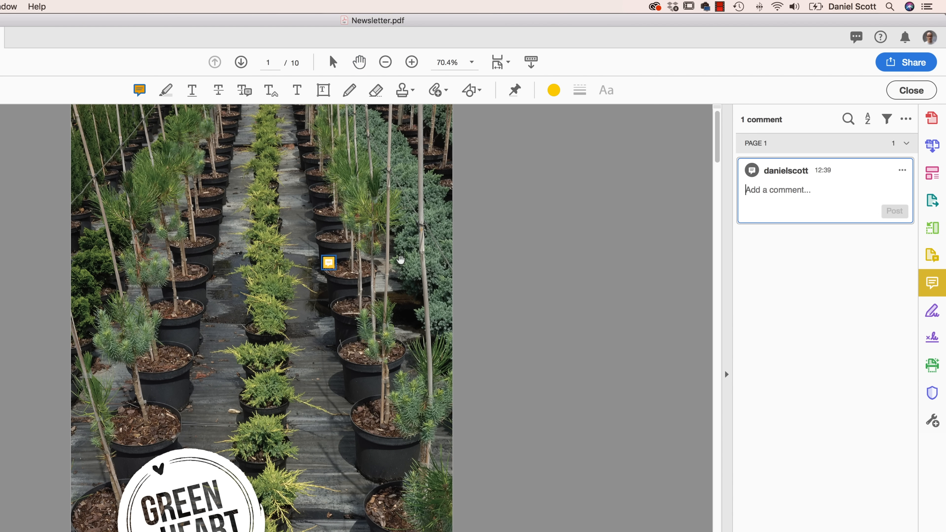
{"action": "type", "text": "Hate thi"}
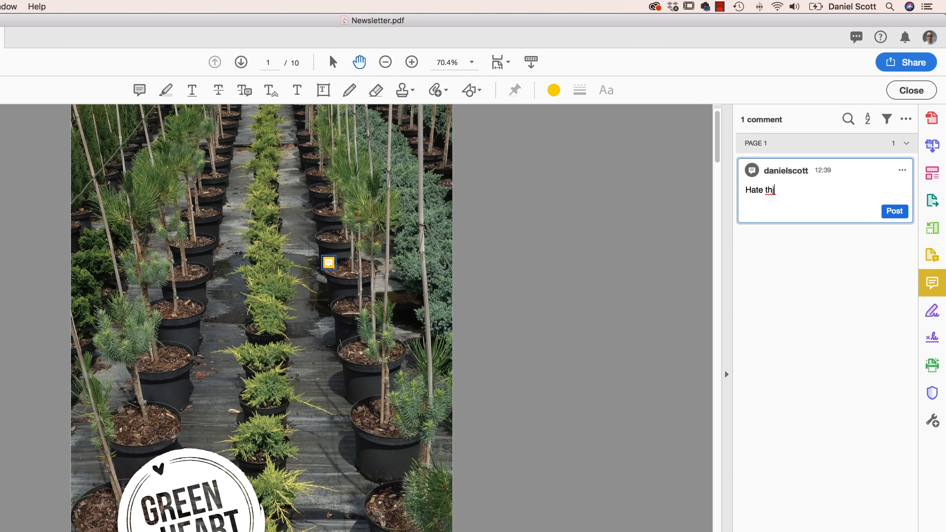
{"action": "type", "text": "s image"}
{"action": "left_click", "coordinate": [895, 211]}
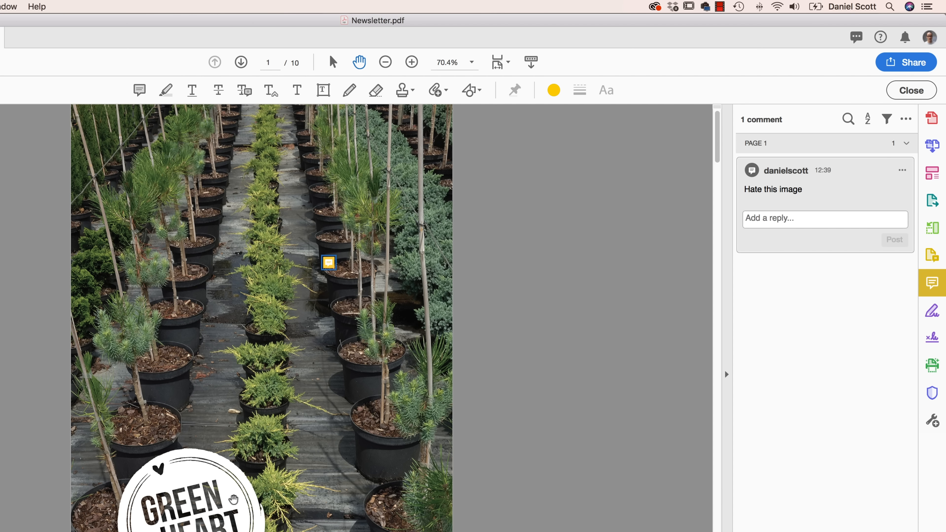
Highlight the red subheading under Healing Herbs on page 3 and post the comment "Over set?" on it
{"action": "scroll", "coordinate": [211, 416], "scroll_direction": "down", "scroll_amount": 5}
{"action": "scroll", "coordinate": [211, 418], "scroll_direction": "down", "scroll_amount": 20}
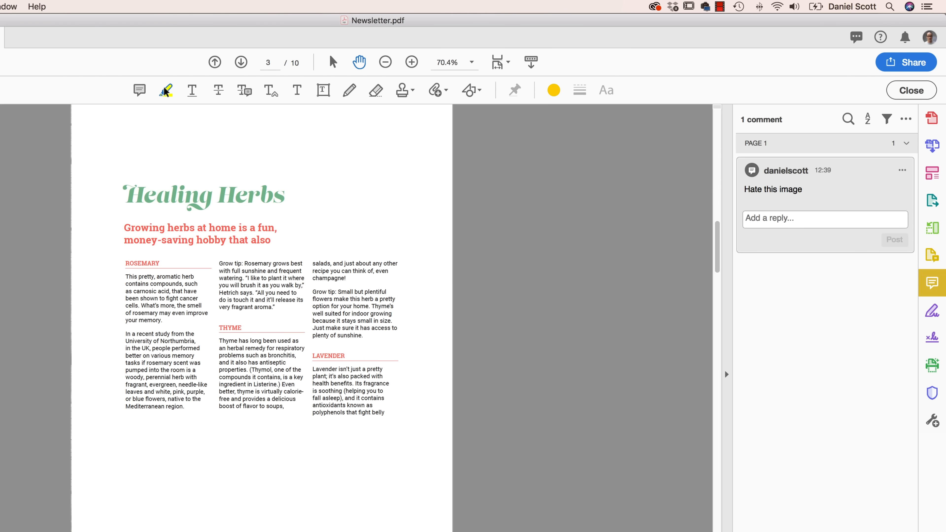
{"action": "left_click", "coordinate": [166, 95]}
{"action": "mouse_move", "coordinate": [124, 227]}
{"action": "left_mouse_down"}
{"action": "mouse_move", "coordinate": [283, 226]}
{"action": "mouse_move", "coordinate": [274, 242]}
{"action": "left_mouse_up"}
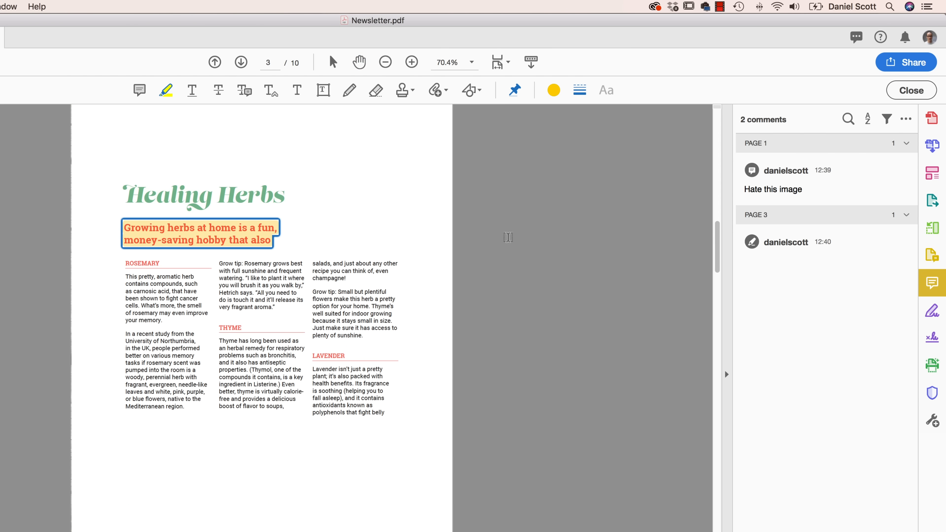
{"action": "type", "text": "O"}
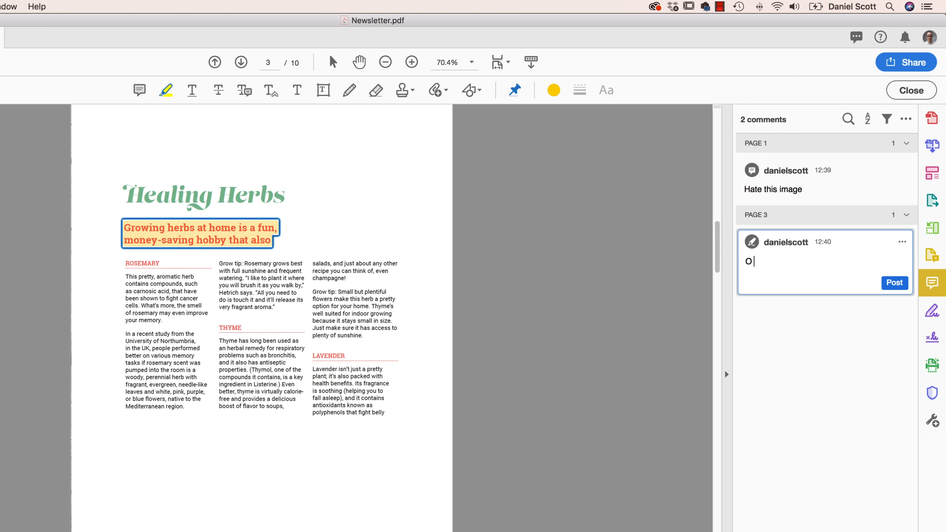
{"action": "type", "text": "ver set?"}
{"action": "left_click", "coordinate": [894, 283]}
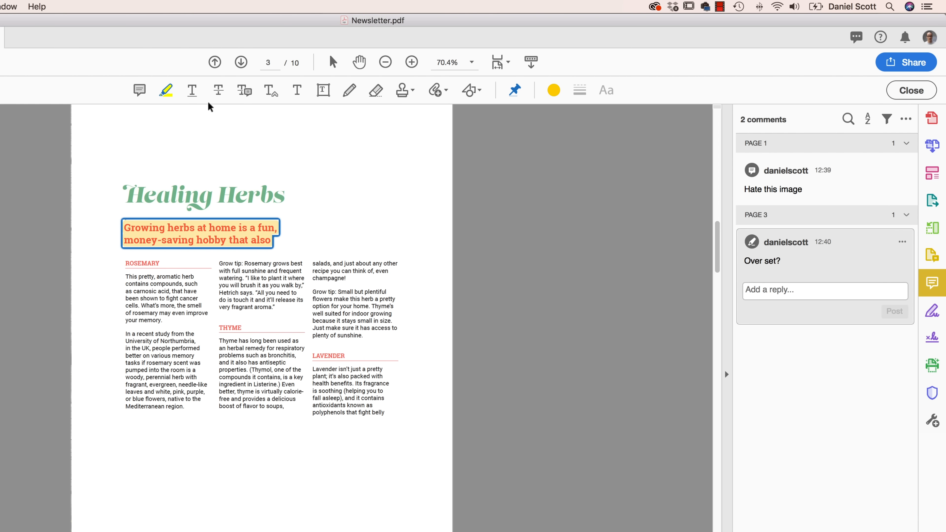
Strike through "such" in the Thyme paragraph and insert a text comment after "full" in the Rosemary grow tip reading "I don't know what I'm adding"
{"action": "left_click", "coordinate": [219, 91]}
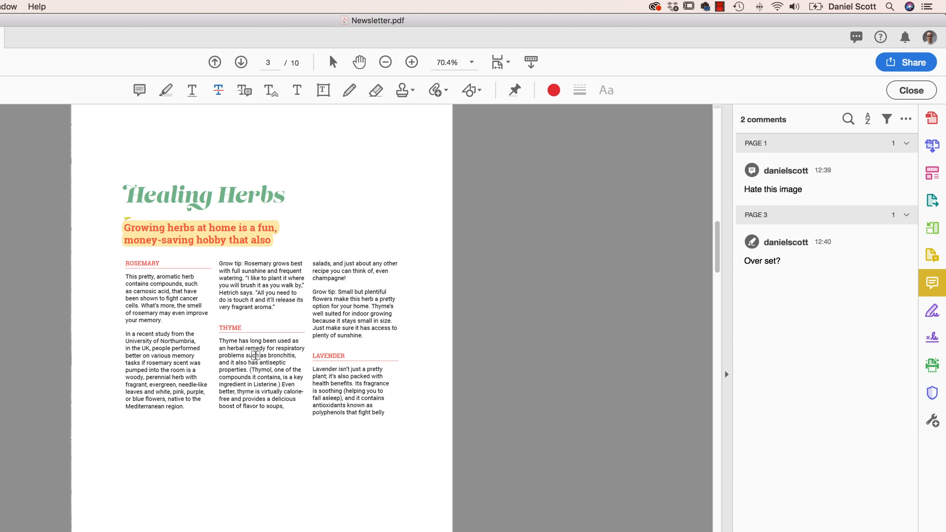
{"action": "double_click", "coordinate": [254, 355]}
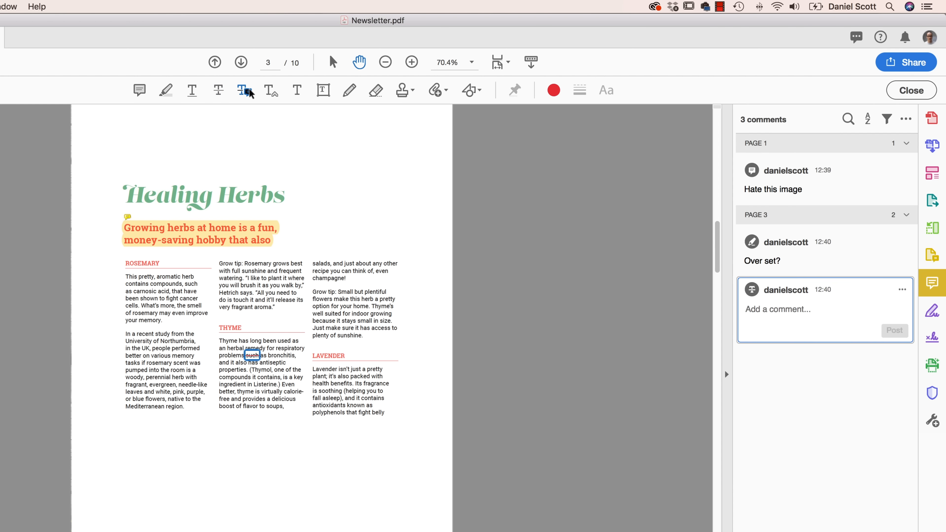
{"action": "left_click", "coordinate": [275, 96]}
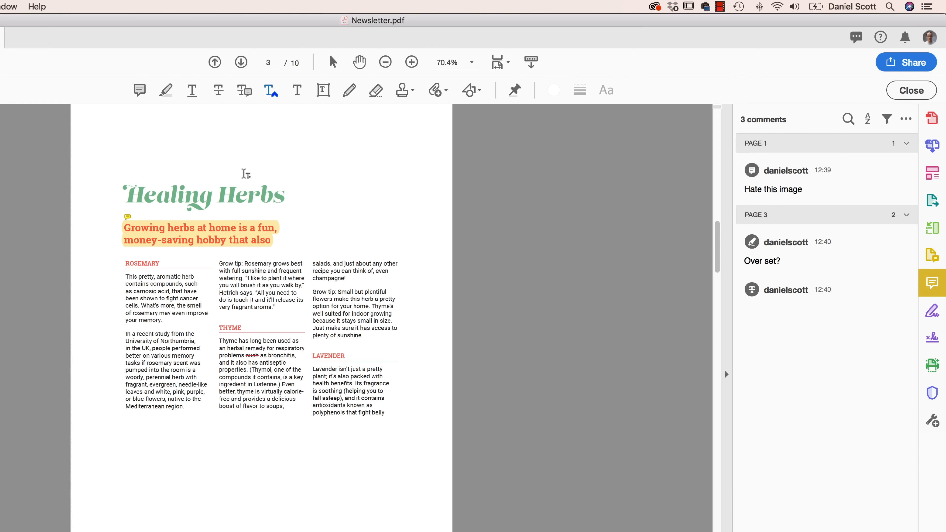
{"action": "key", "text": "super+plus"}
{"action": "key", "text": "super+plus"}
{"action": "key", "text": "super+plus"}
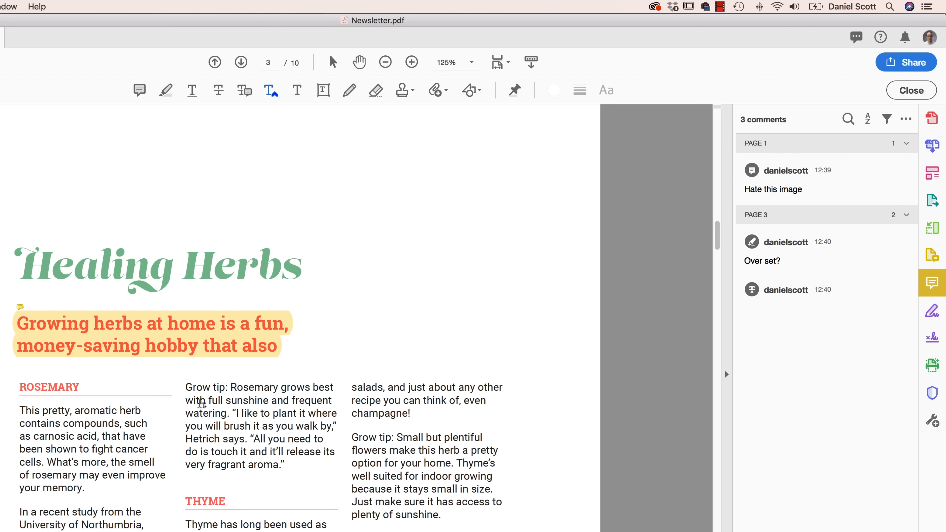
{"action": "left_click", "coordinate": [223, 401]}
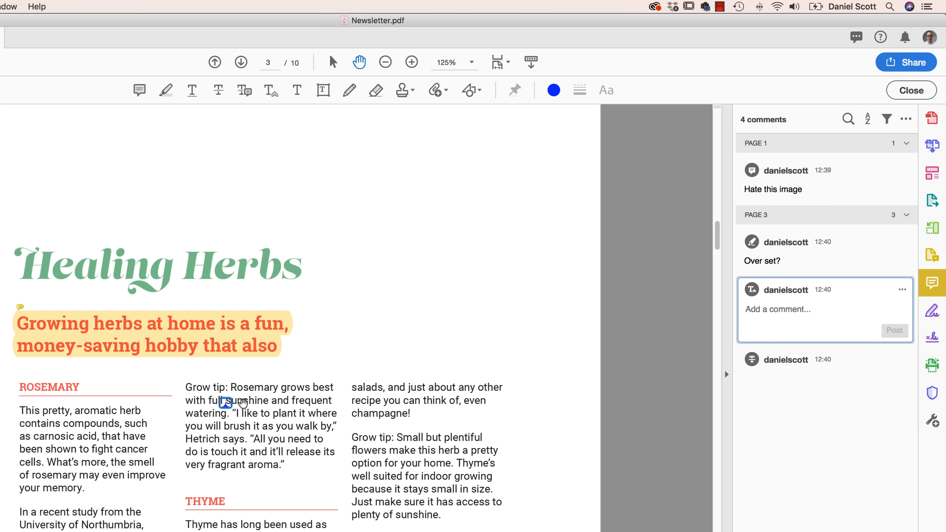
{"action": "type", "text": "I"}
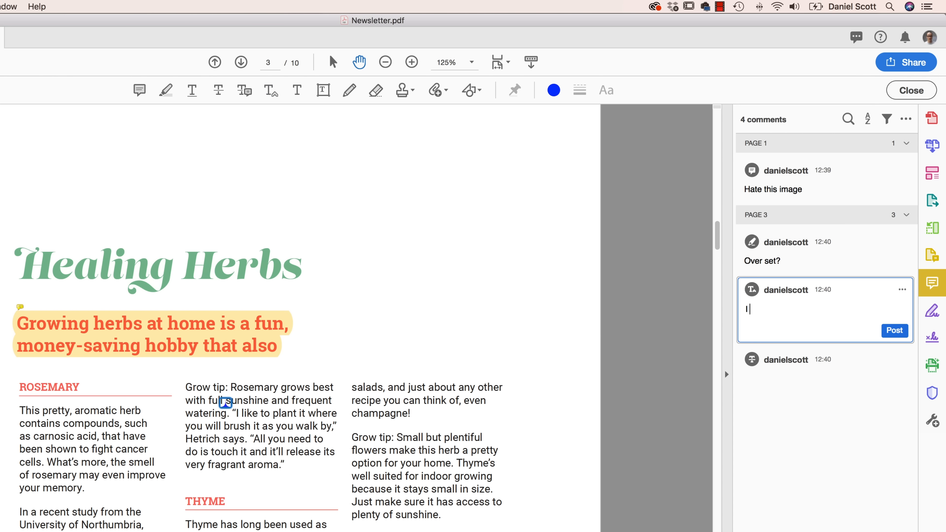
{"action": "type", "text": " don't know what I'm adding"}
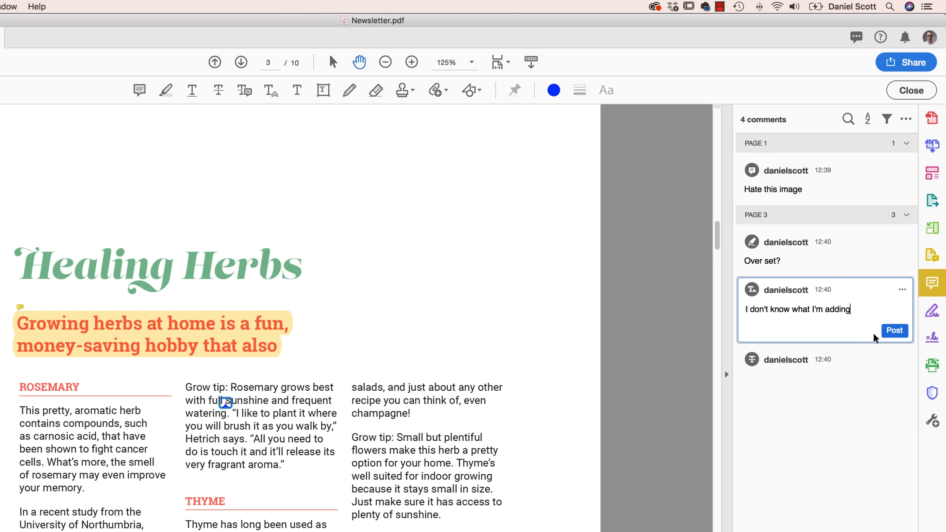
{"action": "left_click", "coordinate": [894, 331]}
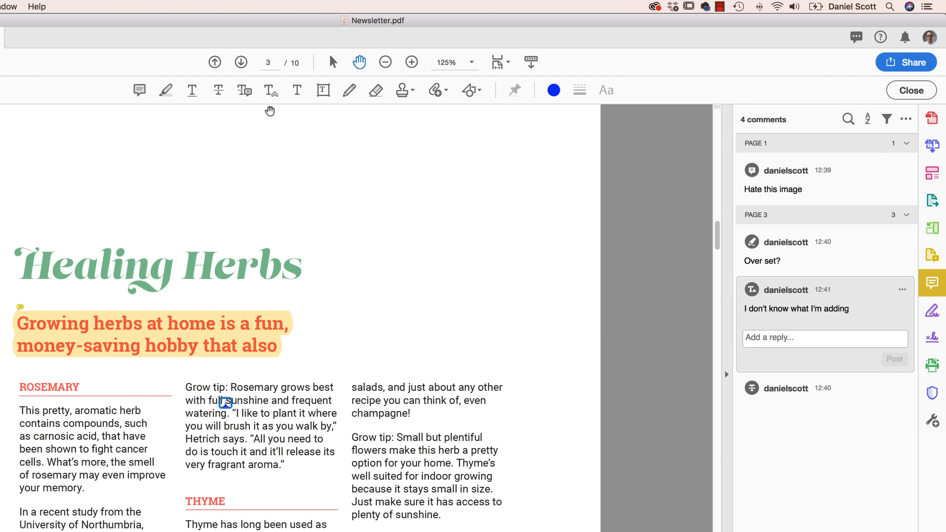
Strike through the first paragraph under Rosemary and add the comment "Needs to go." to it
{"action": "left_click", "coordinate": [220, 93]}
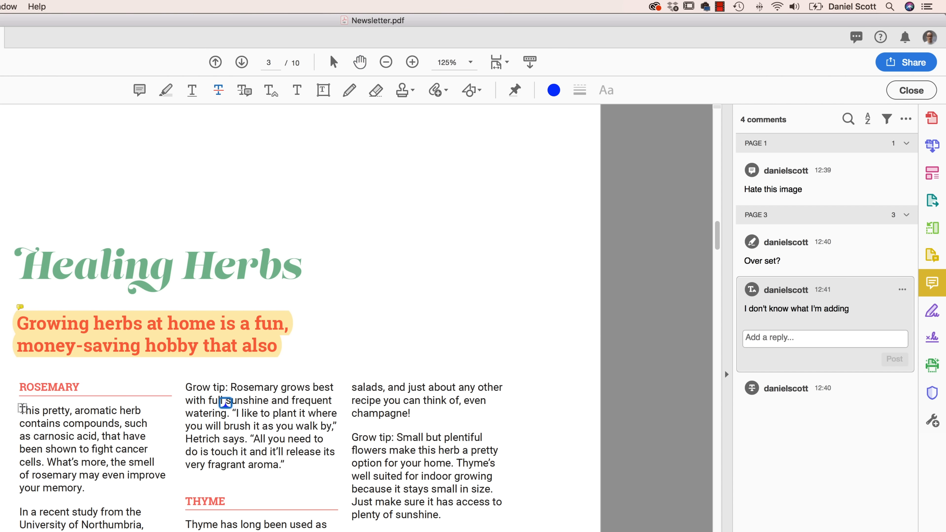
{"action": "left_click_drag", "start_coordinate": [22, 408], "coordinate": [85, 491]}
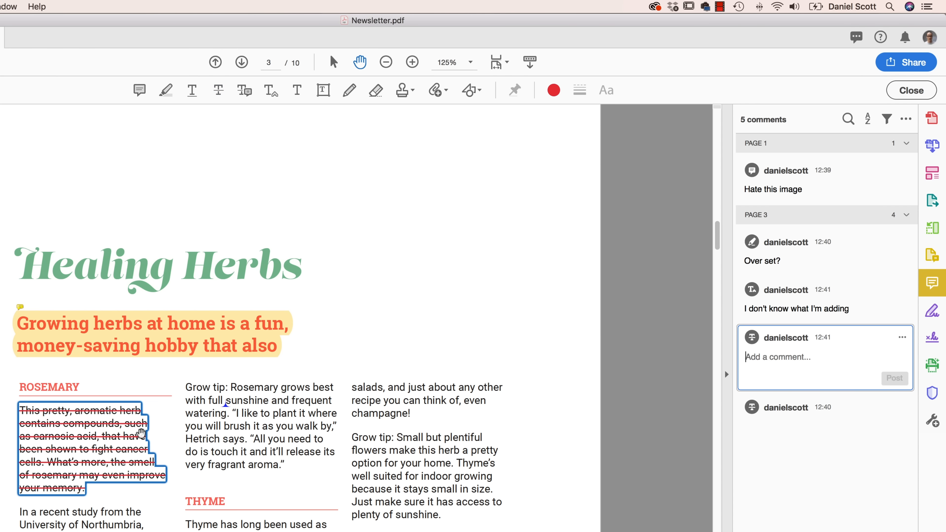
{"action": "type", "text": "Needs to go."}
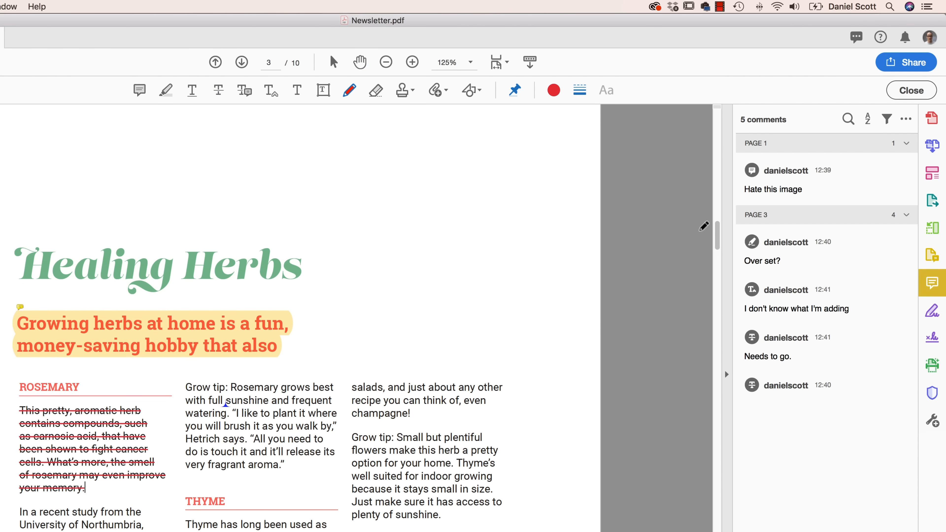
Draw red freehand loops around the smiling man's eyes in the page 4 photo
{"action": "left_click_drag", "start_coordinate": [717, 242], "coordinate": [718, 301]}
{"action": "mouse_move", "coordinate": [141, 287]}
{"action": "left_mouse_down"}
{"action": "mouse_move", "coordinate": [118, 332]}
{"action": "mouse_move", "coordinate": [162, 290]}
{"action": "mouse_move", "coordinate": [212, 334]}
{"action": "mouse_move", "coordinate": [162, 279]}
{"action": "left_mouse_up"}
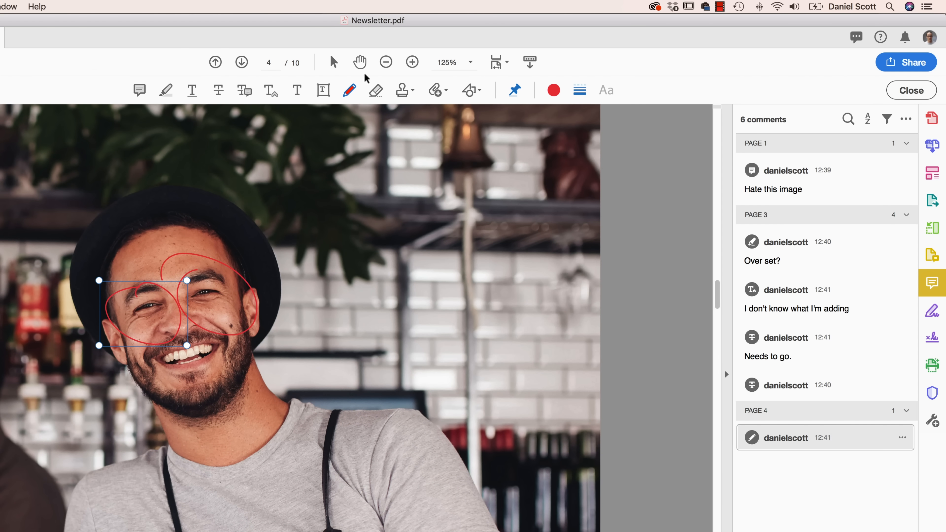
Place the plain green APPROVED stamp on the page 1 cover photo, above the logo
{"action": "left_click", "coordinate": [409, 91]}
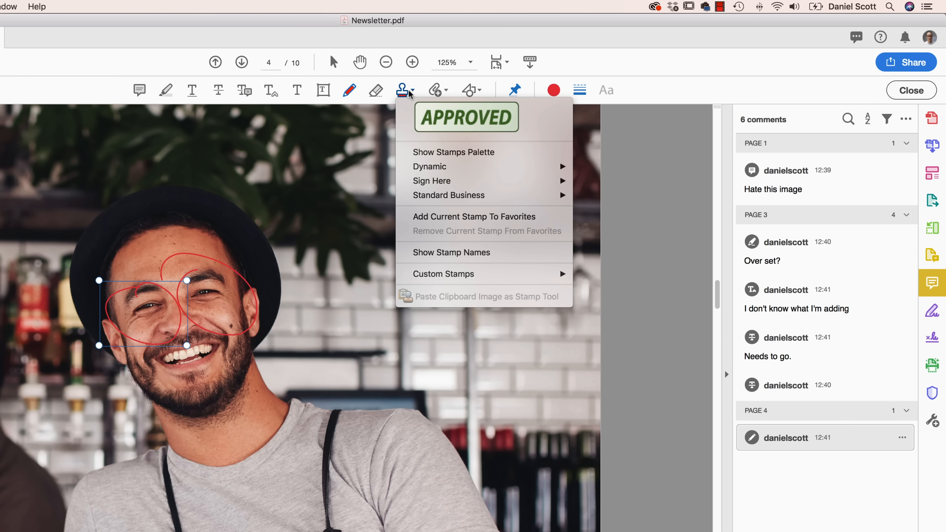
{"action": "left_click", "coordinate": [414, 90]}
{"action": "scroll", "coordinate": [718, 297], "scroll_direction": "up", "scroll_amount": 2}
{"action": "left_click_drag", "start_coordinate": [718, 298], "coordinate": [728, 140]}
{"action": "left_click", "coordinate": [414, 92]}
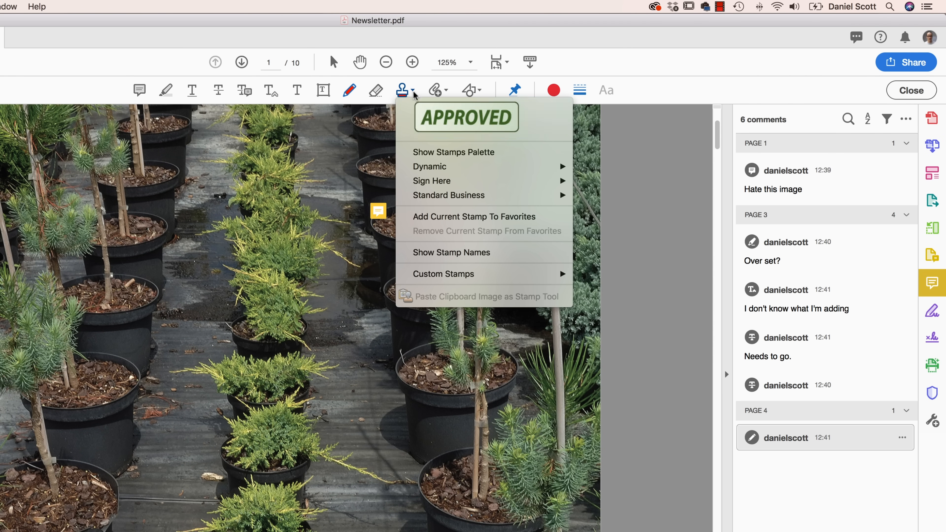
{"action": "left_click", "coordinate": [466, 117]}
{"action": "left_click", "coordinate": [205, 266]}
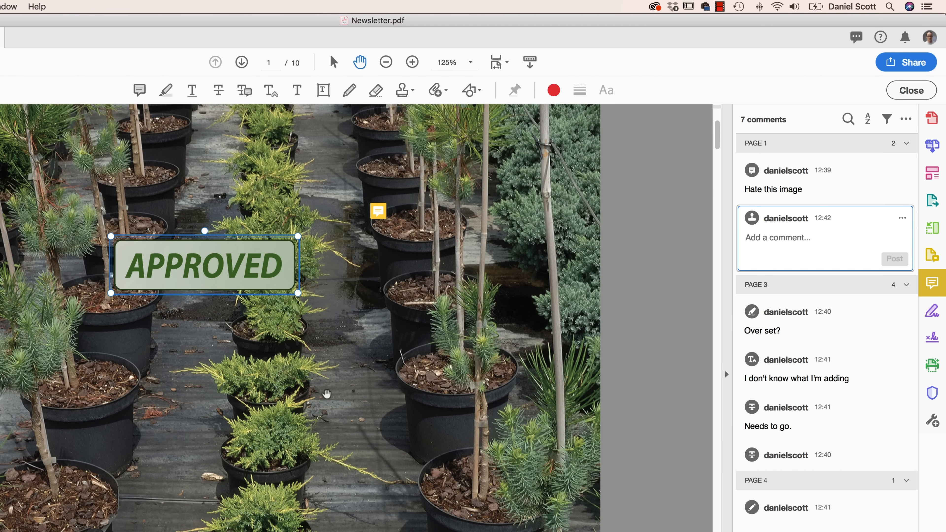
Place the dynamic APPROVED stamp with reviewer name and date below the plain stamp on the cover
{"action": "left_click", "coordinate": [411, 91]}
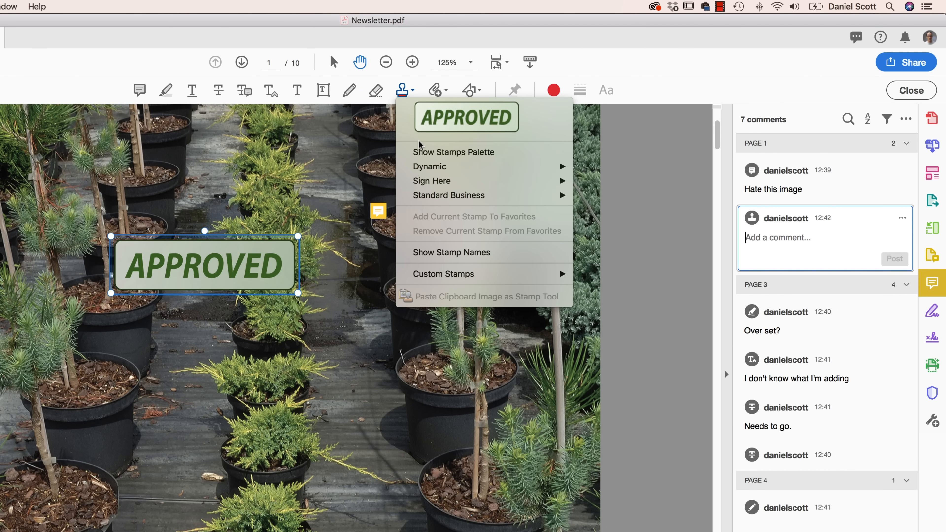
{"action": "mouse_move", "coordinate": [465, 167]}
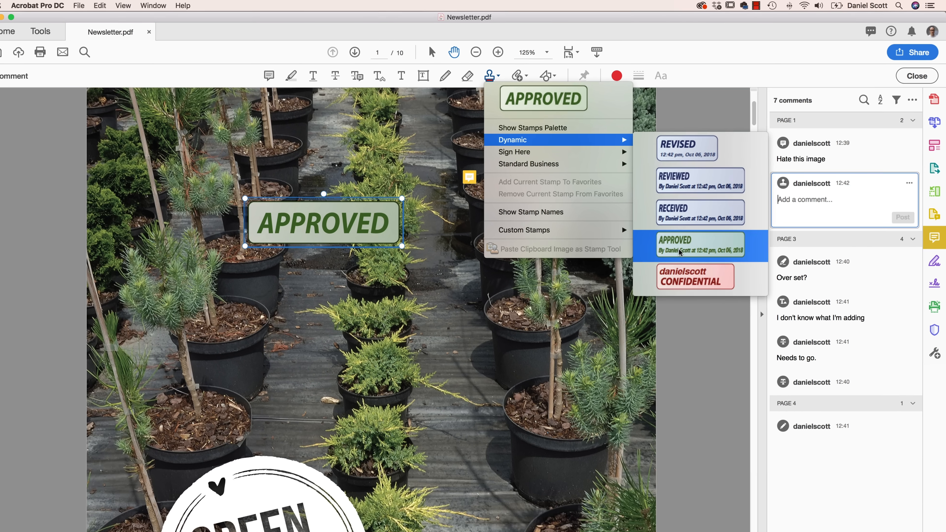
{"action": "left_click", "coordinate": [677, 254]}
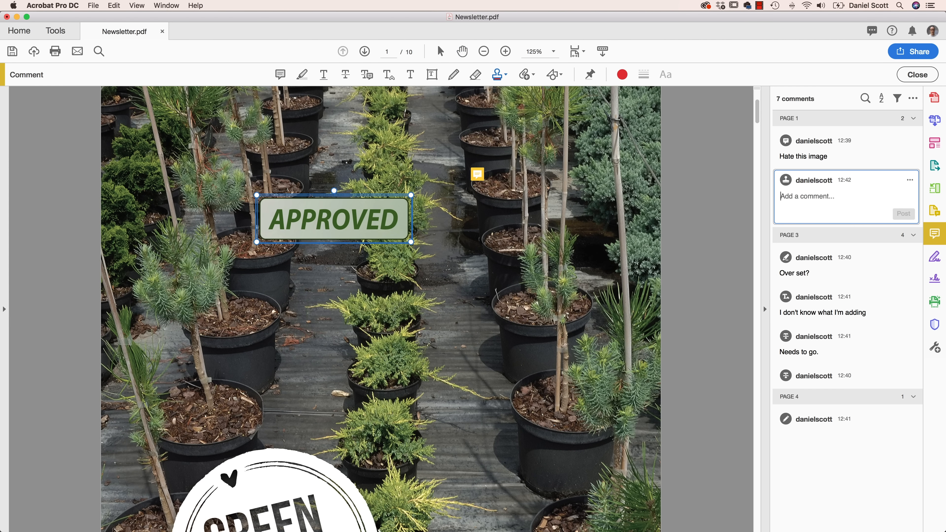
{"action": "left_click", "coordinate": [369, 315]}
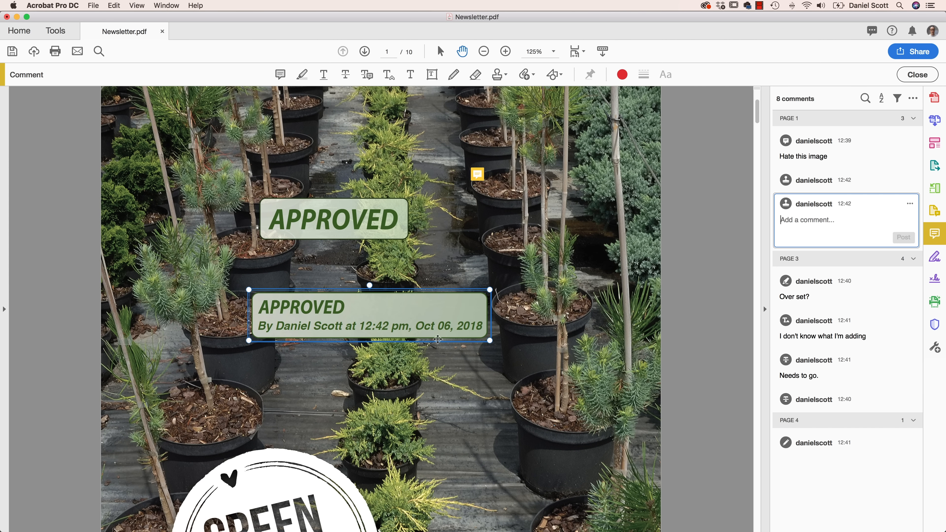
{"action": "left_click", "coordinate": [380, 212]}
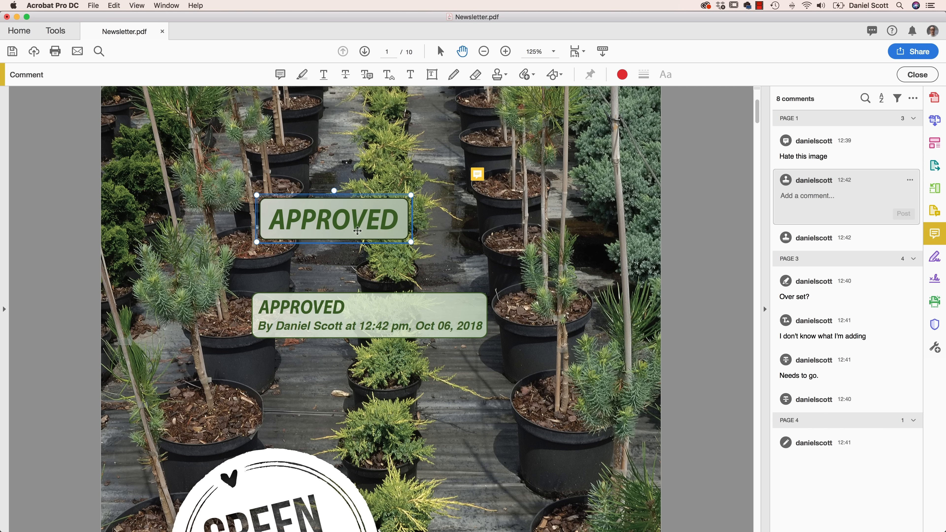
{"action": "left_click", "coordinate": [532, 77]}
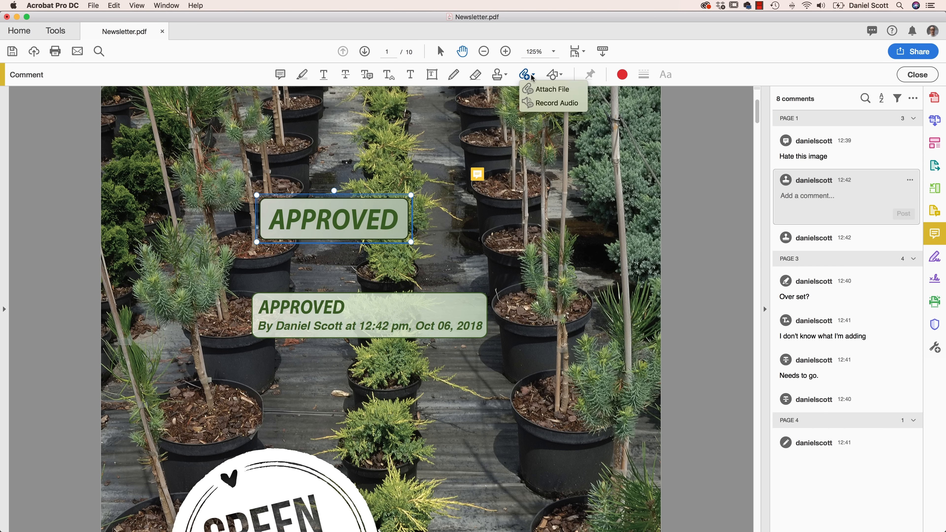
{"action": "left_click", "coordinate": [511, 82]}
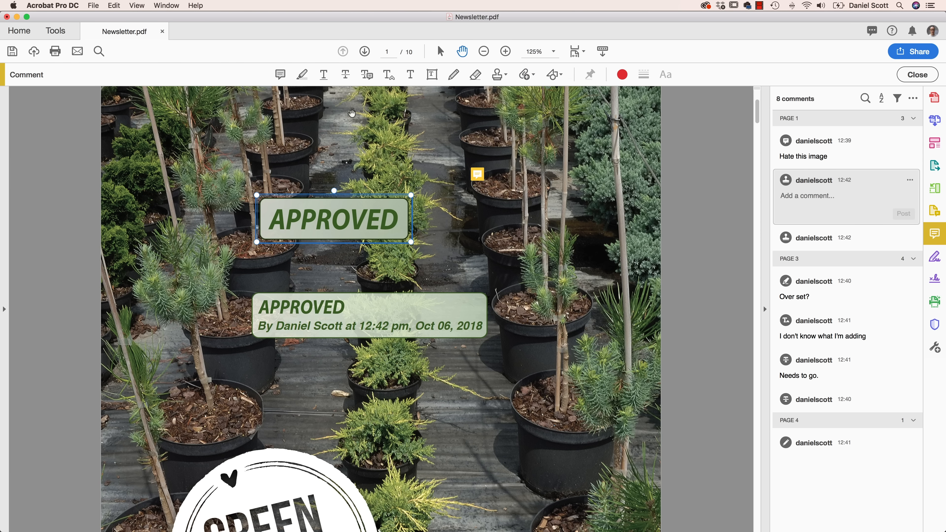
Save the marked-up newsletter PDF and switch to InDesign
{"action": "left_click", "coordinate": [93, 5]}
{"action": "left_click", "coordinate": [112, 49]}
{"action": "key", "text": "super+Tab"}
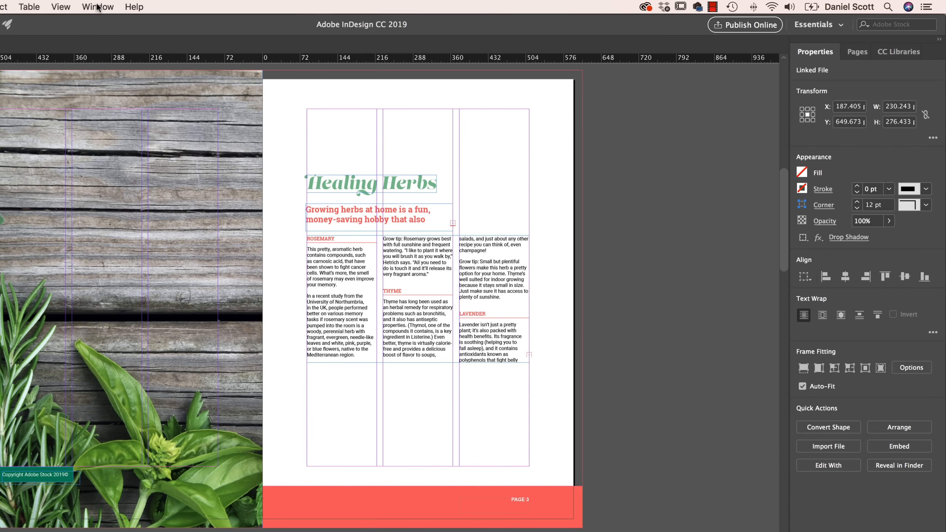
Import the PDF comments from Newsletter.pdf in the Exercise Files folder and enlarge the comment list
{"action": "left_click", "coordinate": [97, 6]}
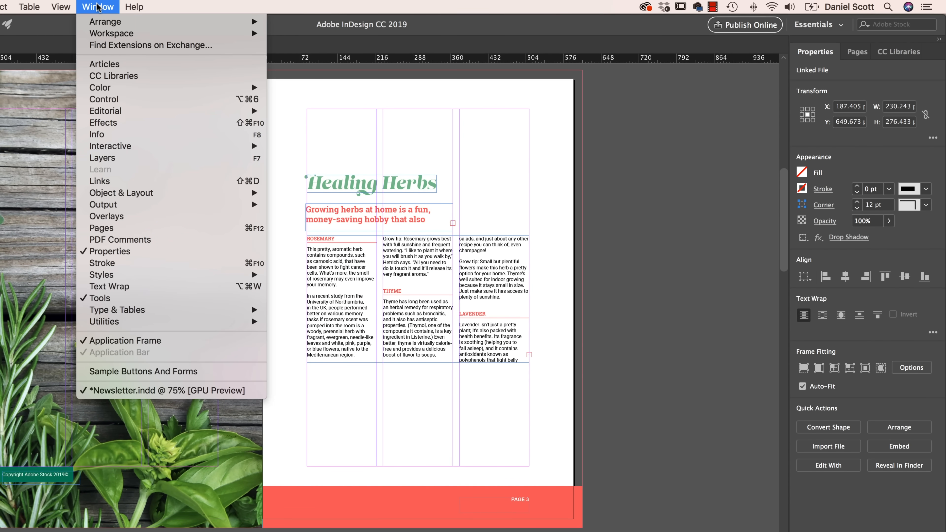
{"action": "left_click", "coordinate": [111, 240]}
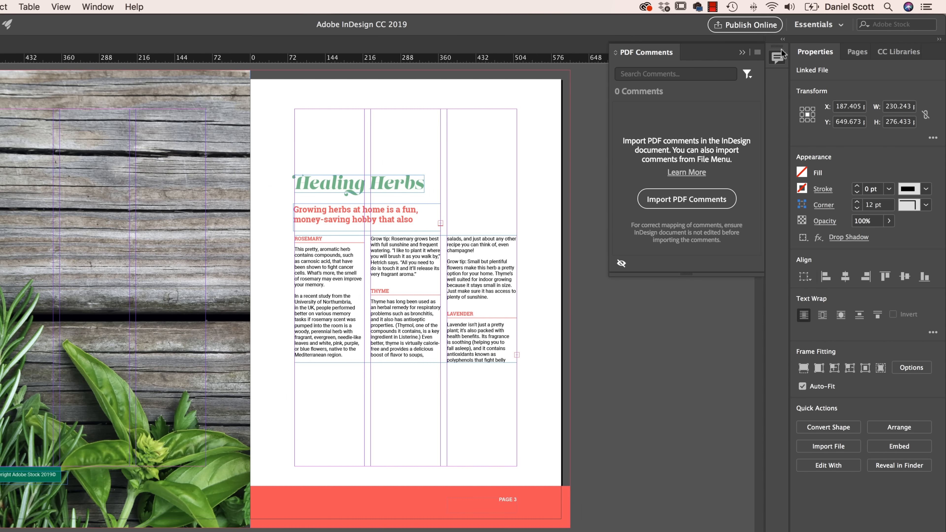
{"action": "left_click", "coordinate": [670, 200]}
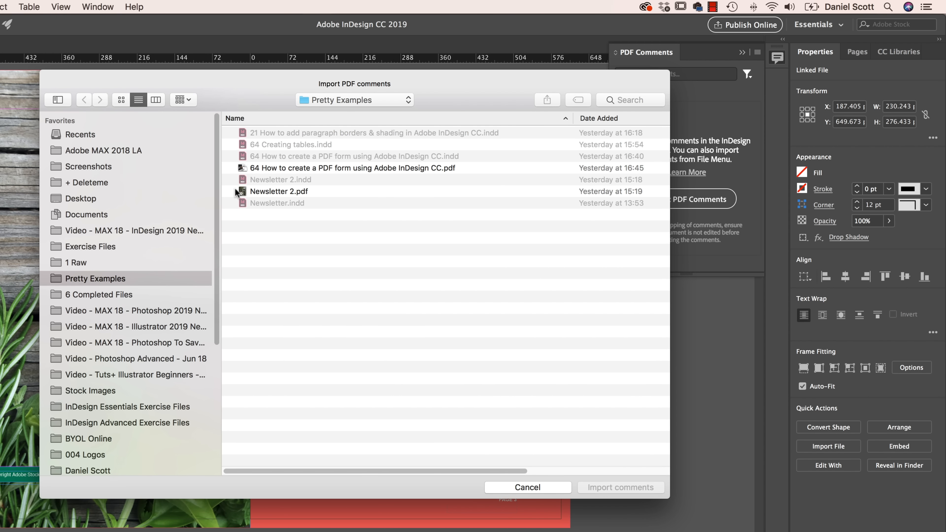
{"action": "left_click", "coordinate": [88, 247]}
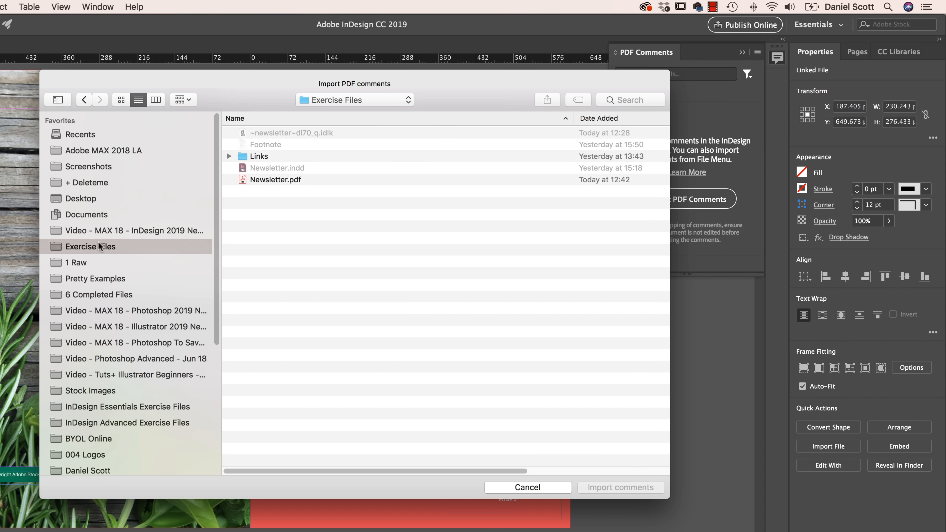
{"action": "left_click", "coordinate": [289, 180]}
{"action": "left_click", "coordinate": [654, 491]}
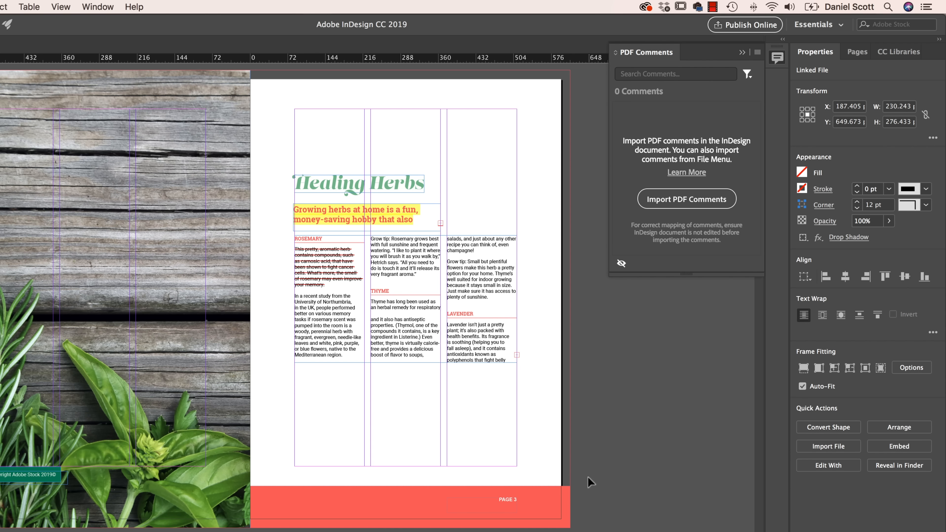
{"action": "left_click_drag", "start_coordinate": [687, 274], "coordinate": [699, 518]}
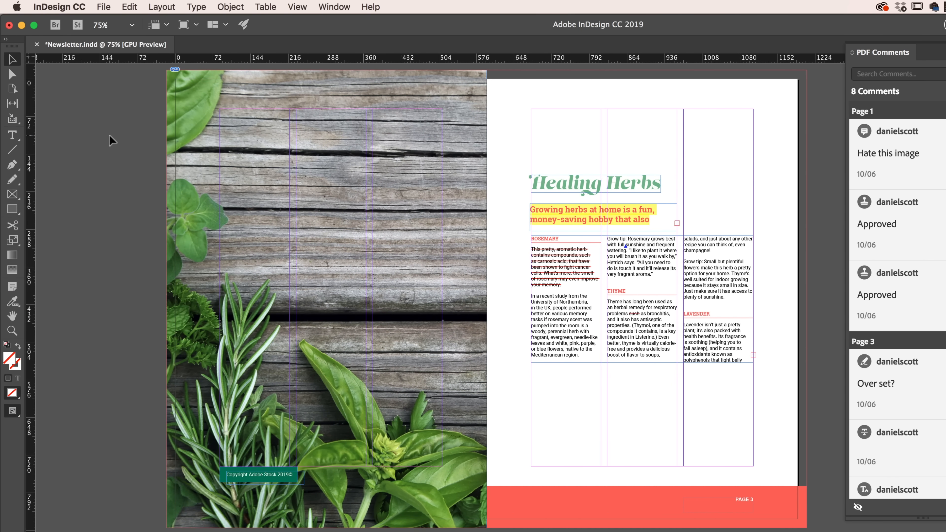
Compare the page 2–3 spread in Preview and Normal screen modes, finishing in Normal
{"action": "key", "text": "w"}
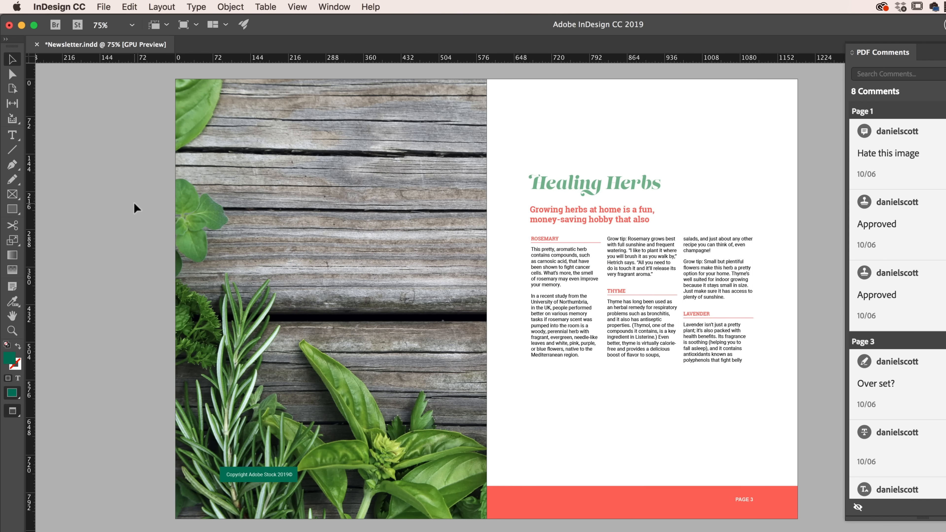
{"action": "key", "text": "w"}
{"action": "key", "text": "w"}
{"action": "key", "text": "w"}
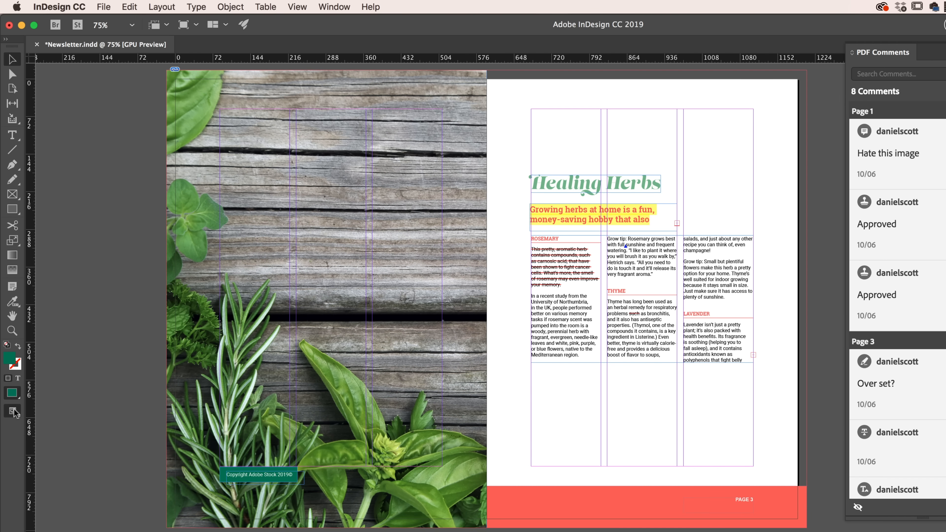
{"action": "left_click", "coordinate": [13, 410]}
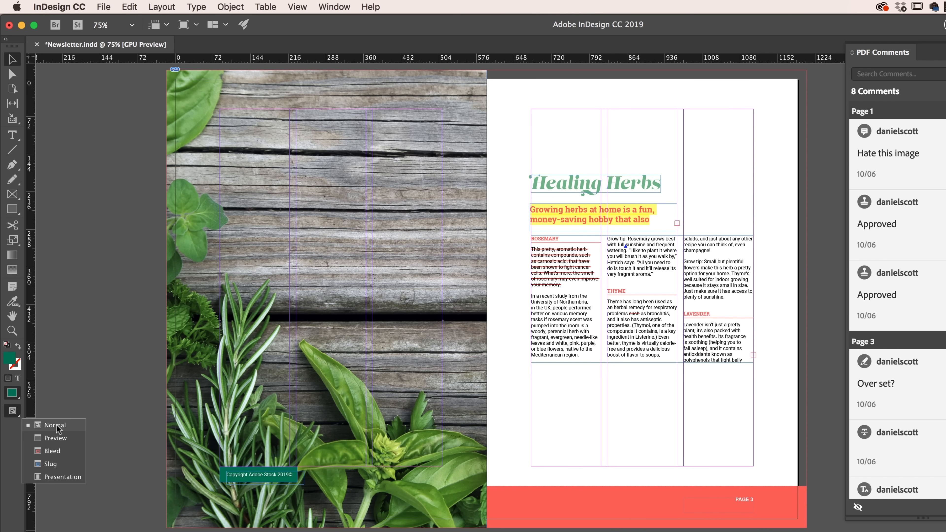
{"action": "left_click", "coordinate": [55, 437]}
{"action": "left_click", "coordinate": [12, 411]}
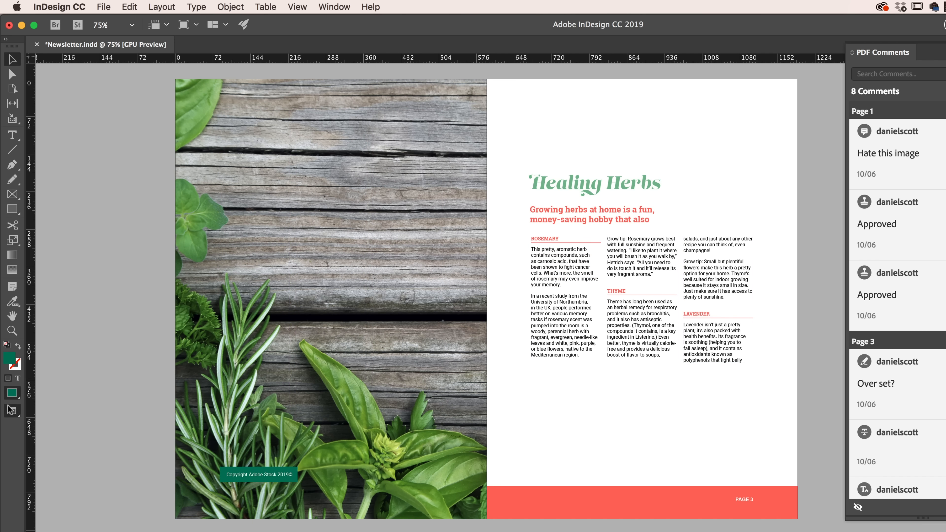
{"action": "left_click", "coordinate": [12, 411]}
{"action": "left_click", "coordinate": [13, 412]}
{"action": "left_click", "coordinate": [54, 425]}
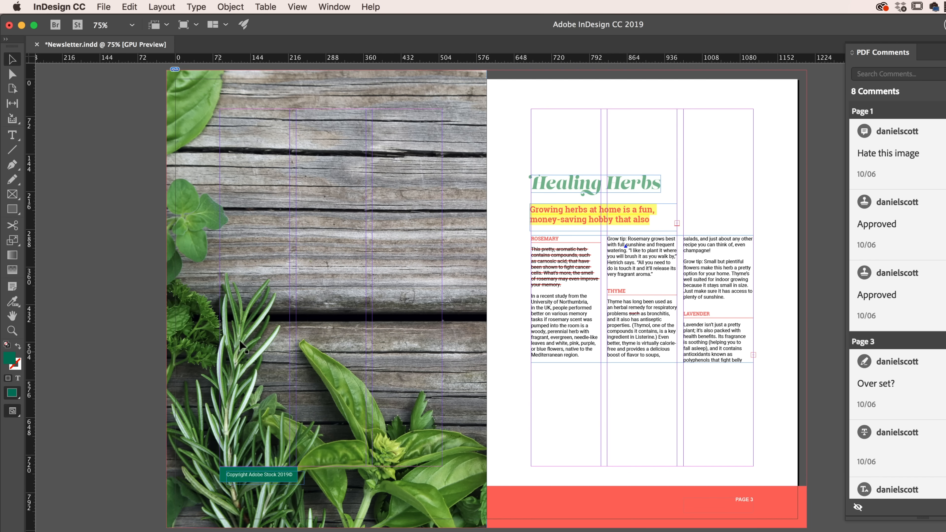
Replace the page 1 cover photo with Replacement Image.jpeg and fit it with Auto-Fit so it fills the frame
{"action": "scroll", "coordinate": [800, 231], "scroll_direction": "up", "scroll_amount": 10}
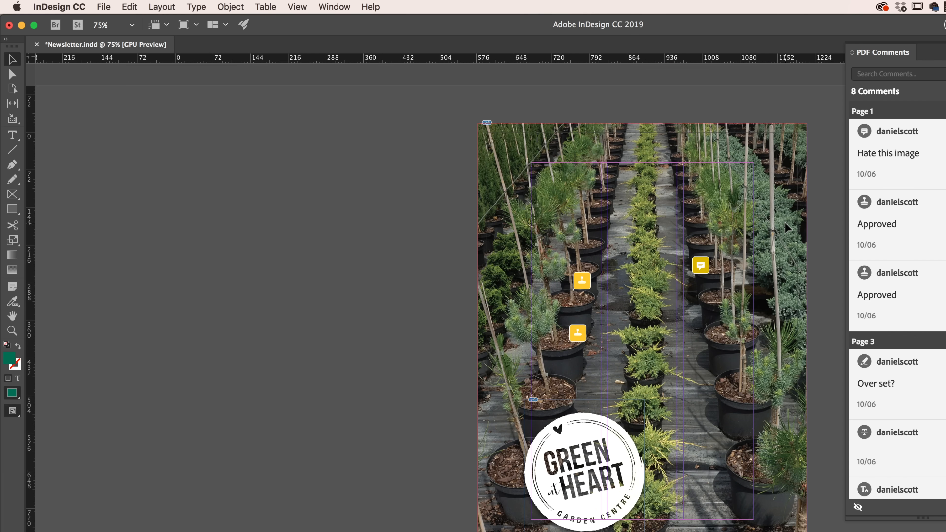
{"action": "left_click", "coordinate": [699, 265]}
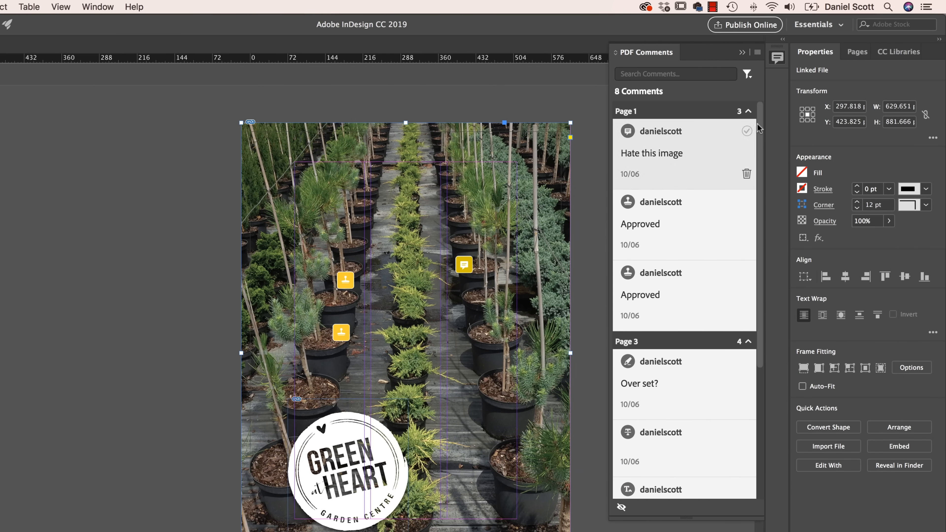
{"action": "left_click", "coordinate": [838, 446]}
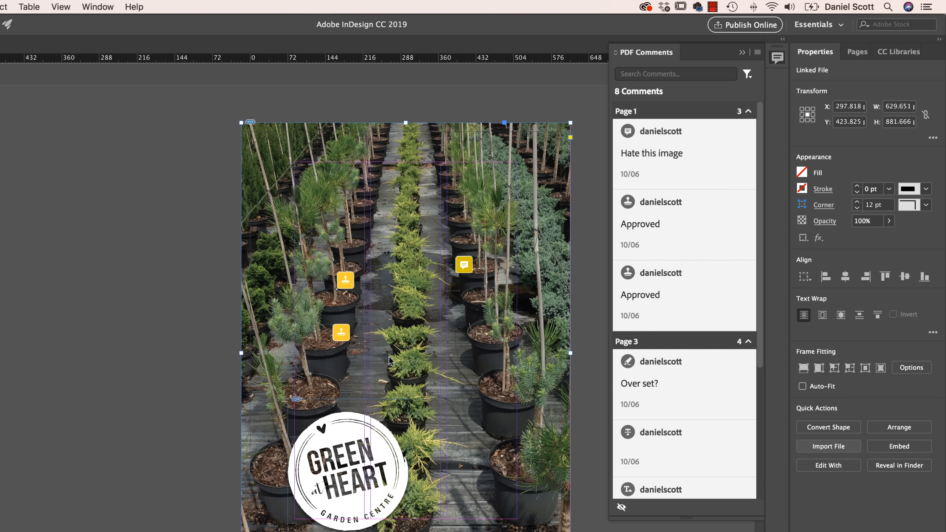
{"action": "left_click", "coordinate": [269, 216]}
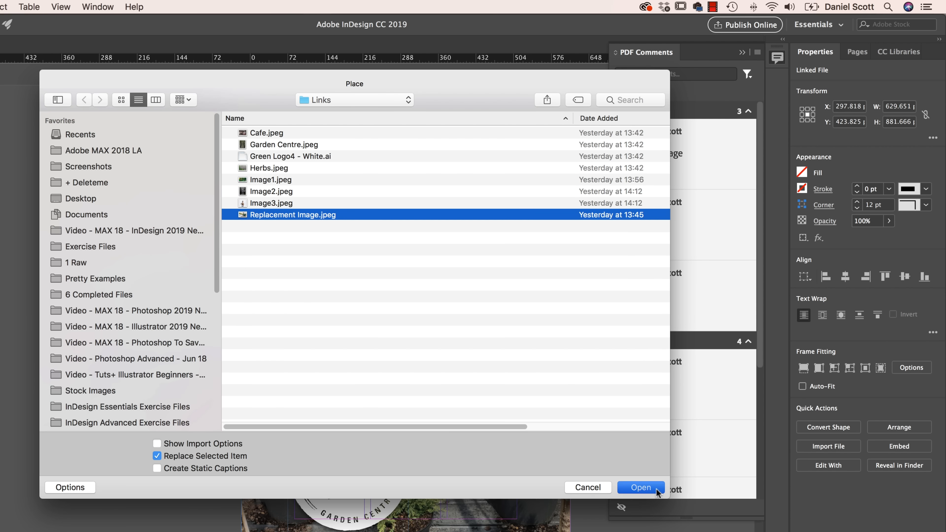
{"action": "left_click", "coordinate": [640, 487]}
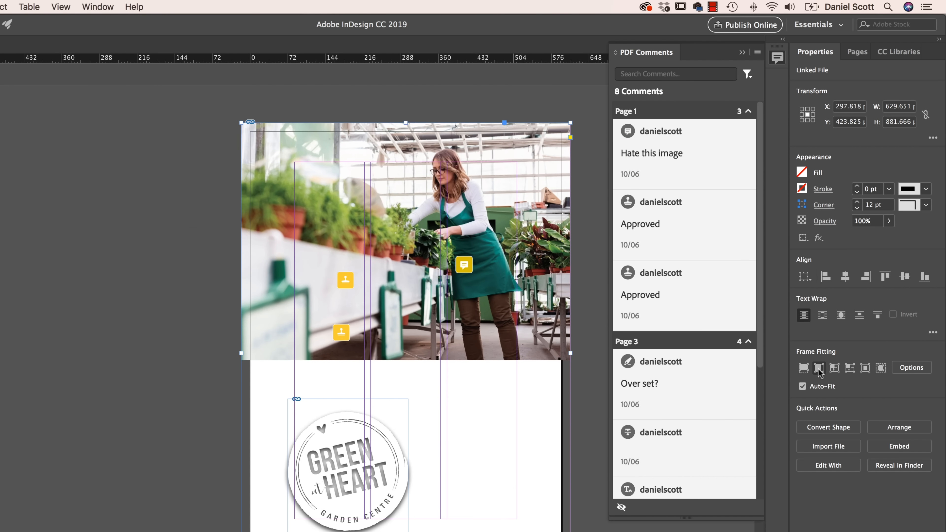
{"action": "left_click", "coordinate": [802, 386]}
{"action": "left_click", "coordinate": [803, 369]}
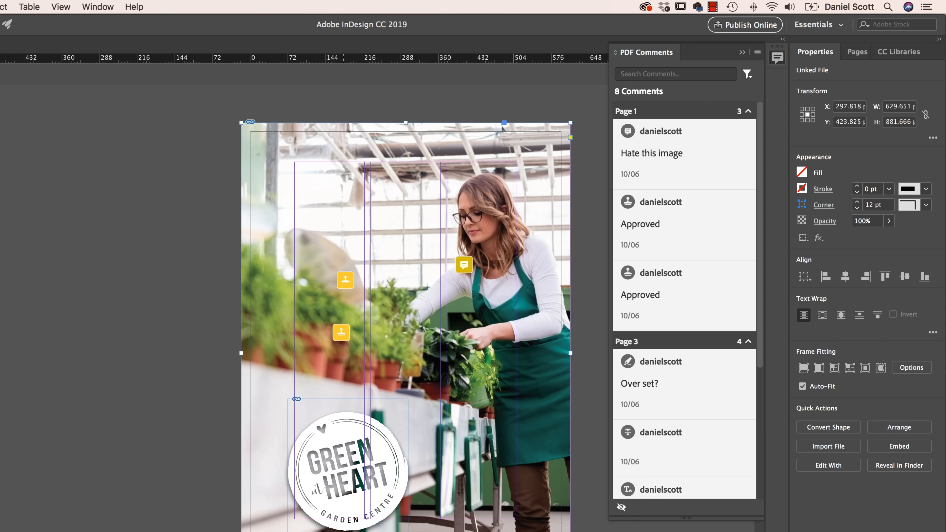
{"action": "left_click", "coordinate": [136, 446]}
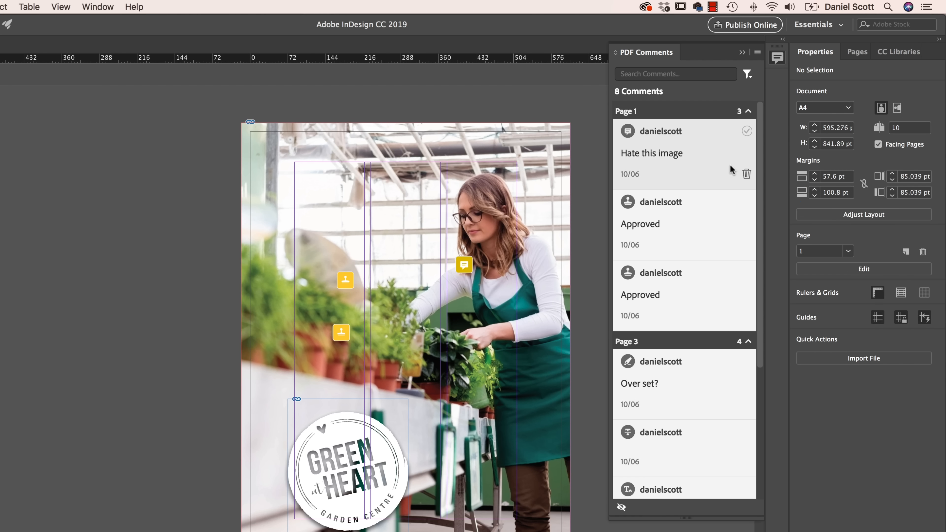
Mark the "Hate this image" comment as resolved and delete both Approved stamp comments from page 1
{"action": "left_click", "coordinate": [746, 132]}
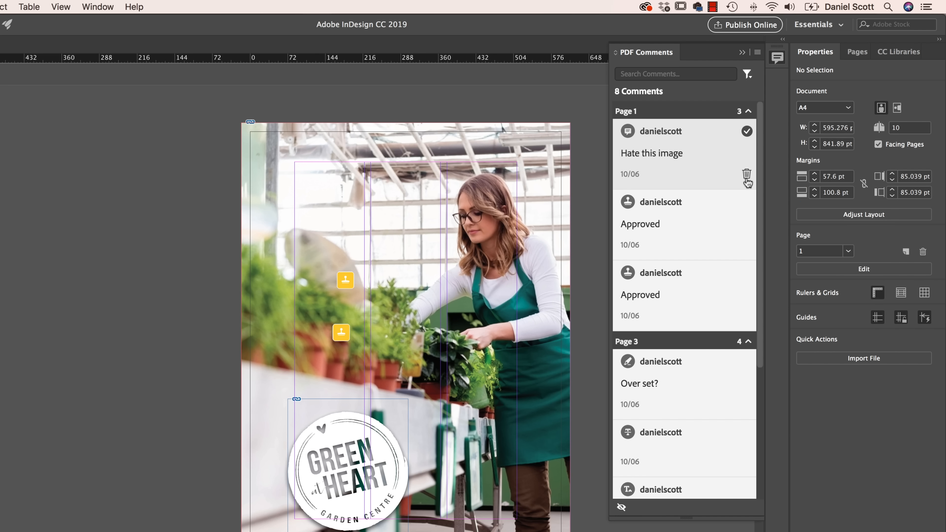
{"action": "left_click", "coordinate": [675, 153]}
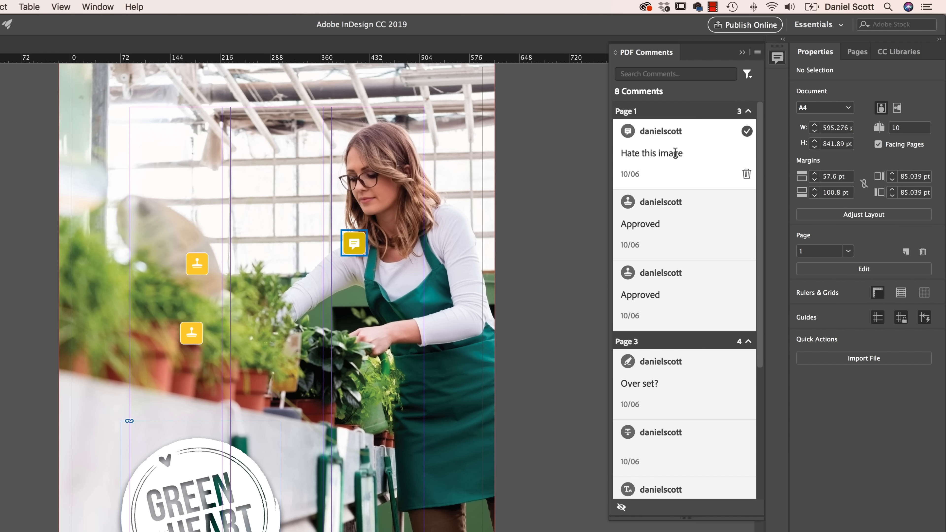
{"action": "left_click", "coordinate": [677, 223]}
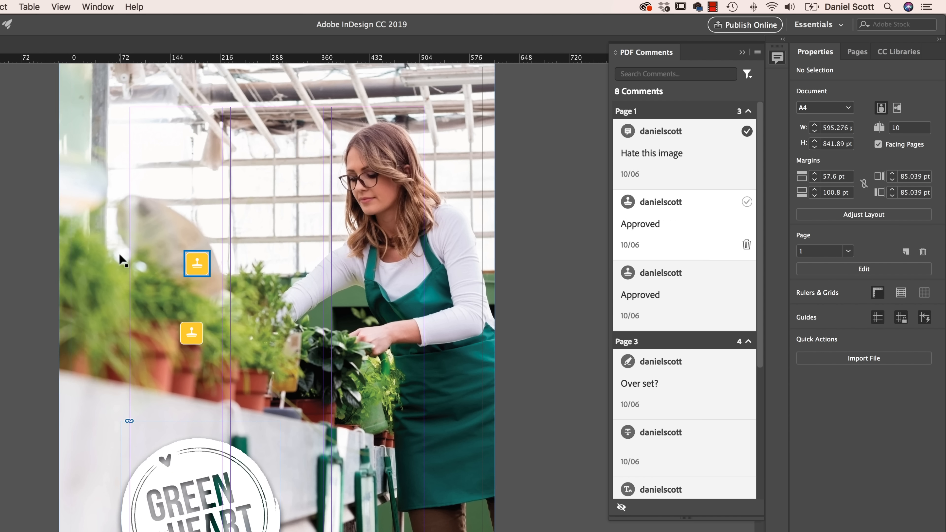
{"action": "left_click", "coordinate": [209, 263]}
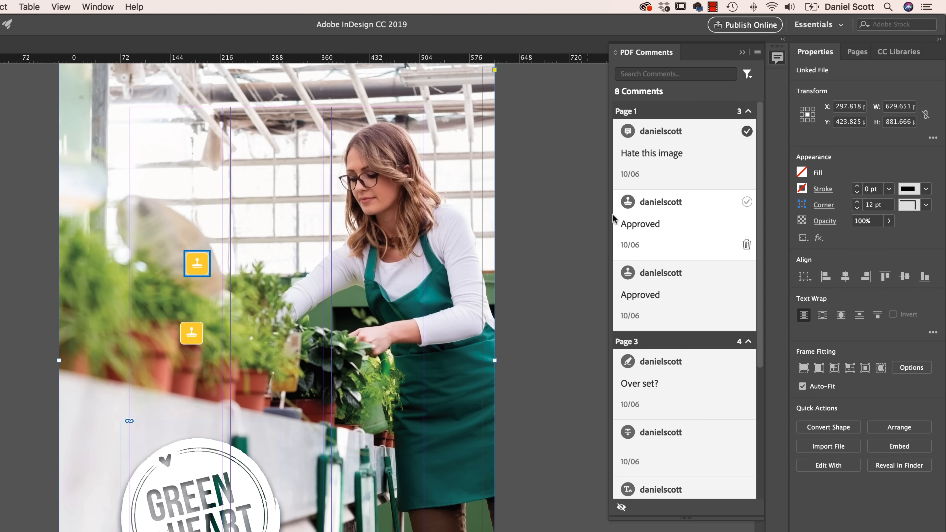
{"action": "left_click", "coordinate": [747, 244]}
{"action": "left_click", "coordinate": [192, 333]}
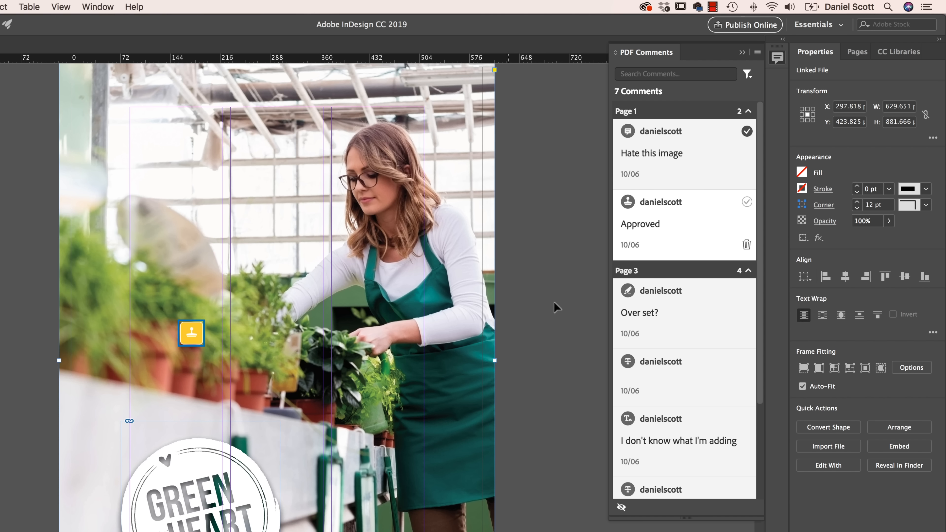
{"action": "left_click", "coordinate": [746, 245]}
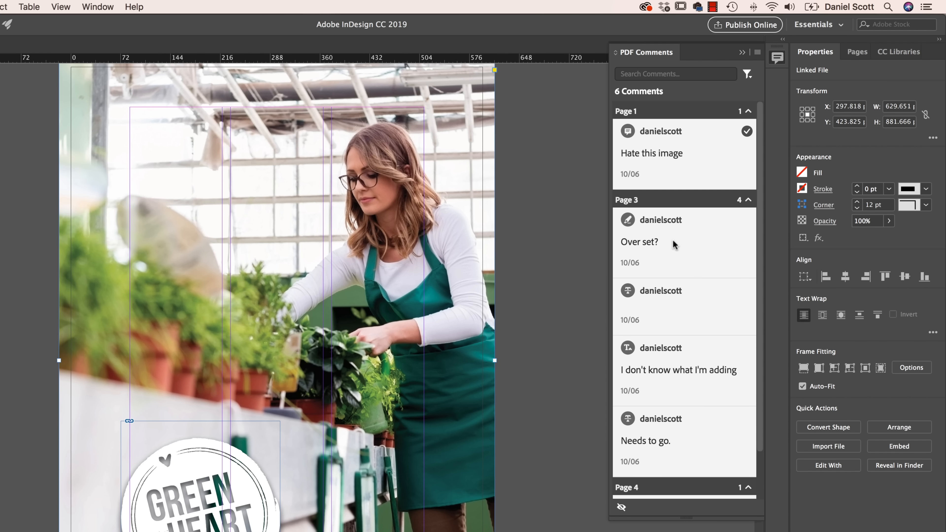
Widen the overset intro text frame on page 3 to about 427 pt across all three columns and resolve the "Over set?" comment
{"action": "left_click", "coordinate": [674, 244]}
{"action": "left_click", "coordinate": [276, 364]}
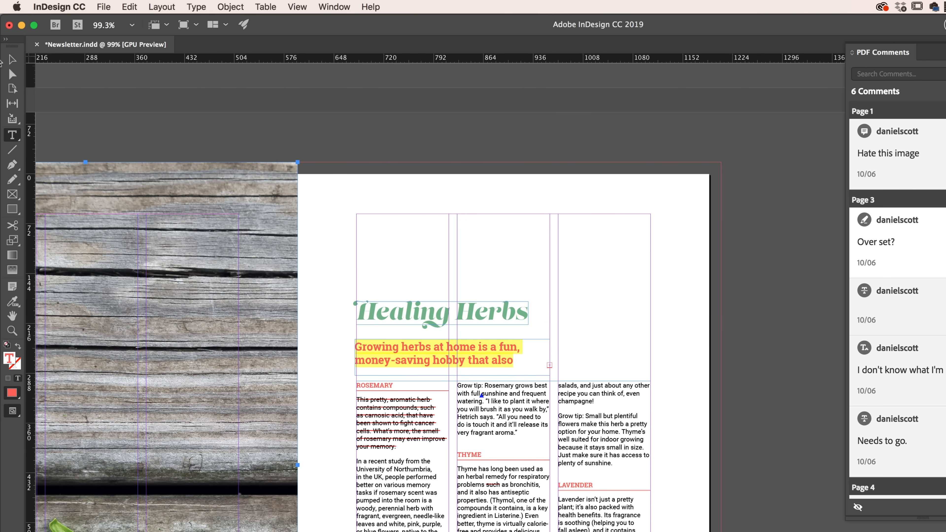
{"action": "left_click", "coordinate": [12, 58]}
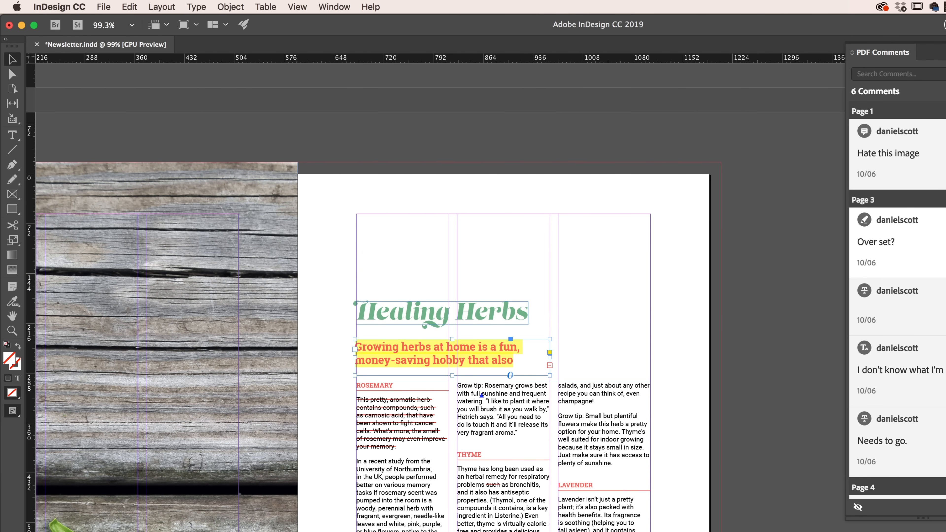
{"action": "left_click_drag", "start_coordinate": [549, 356], "coordinate": [650, 357]}
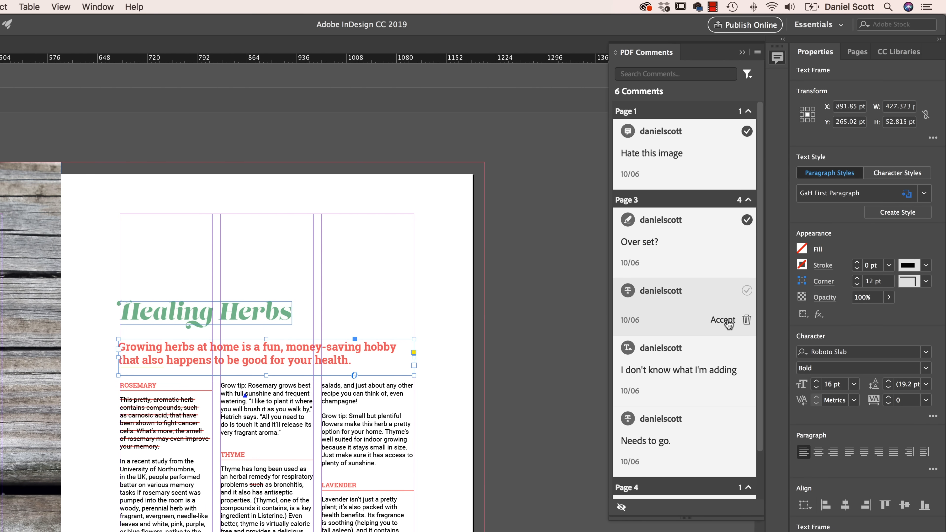
Accept the strikethrough comment that removes the word "such" from the Thyme paragraph, undoing and reapplying it once
{"action": "left_click", "coordinate": [726, 320]}
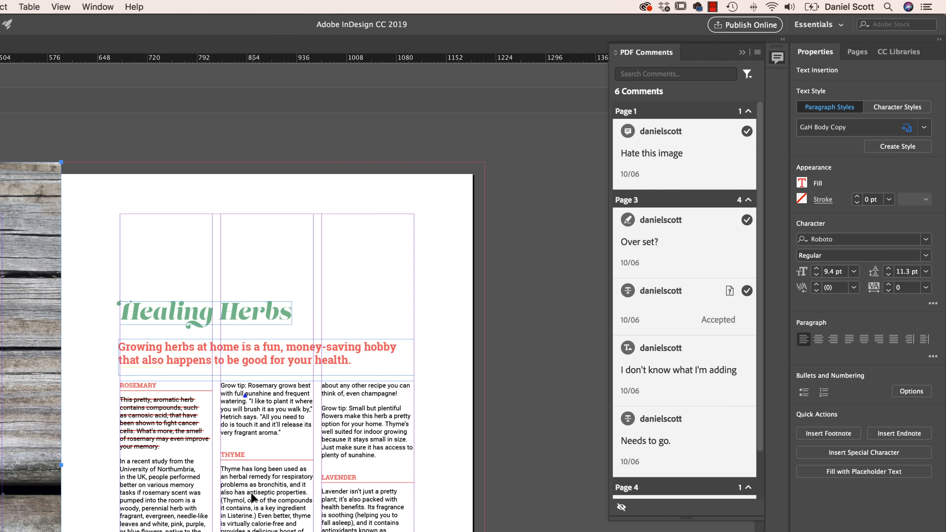
{"action": "key", "text": "super+z"}
{"action": "left_click", "coordinate": [719, 320]}
Accept the "Needs to go." deletion of the first Rosemary paragraph and remove the empty line left under the heading
{"action": "mouse_move", "coordinate": [643, 387]}
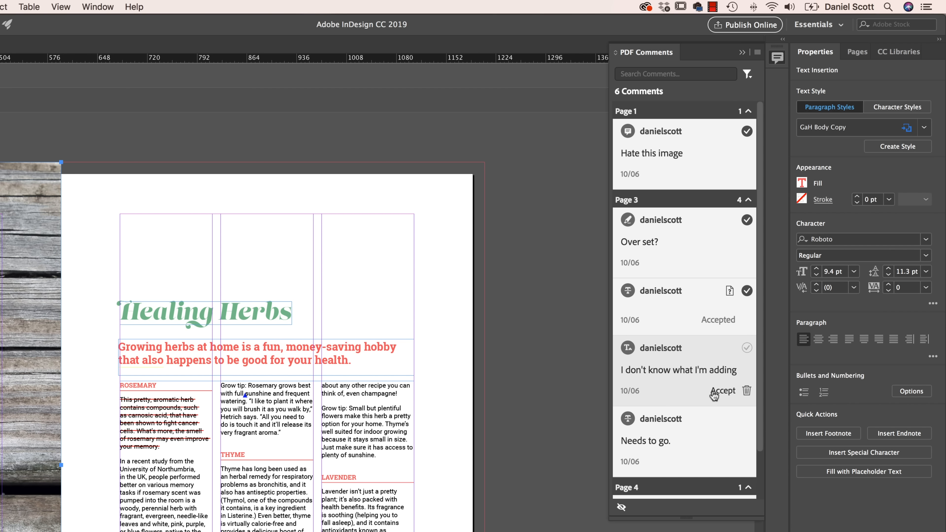
{"action": "mouse_move", "coordinate": [658, 443]}
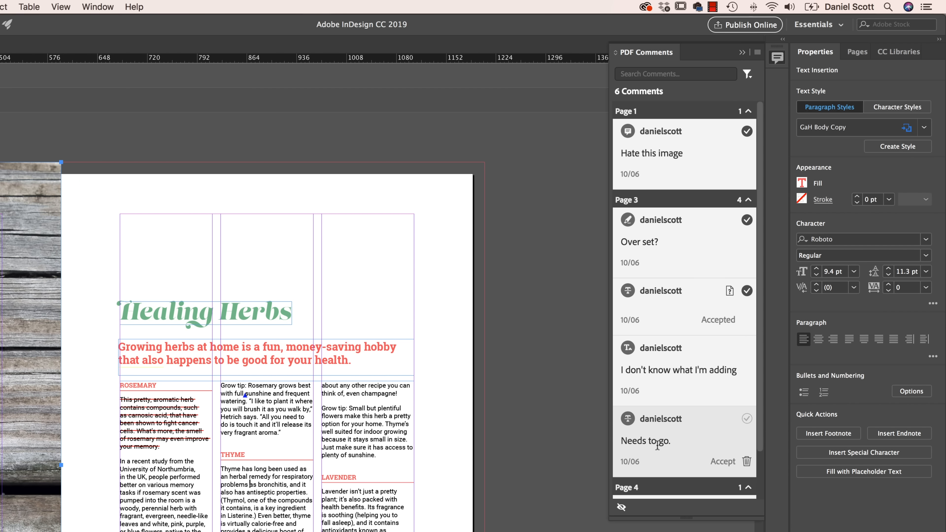
{"action": "left_click", "coordinate": [722, 462]}
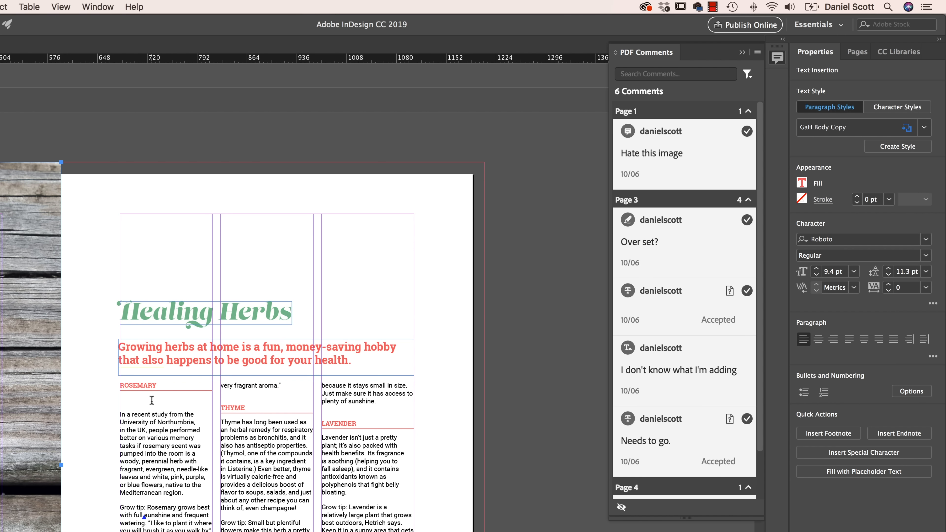
{"action": "key", "text": "BackSpace"}
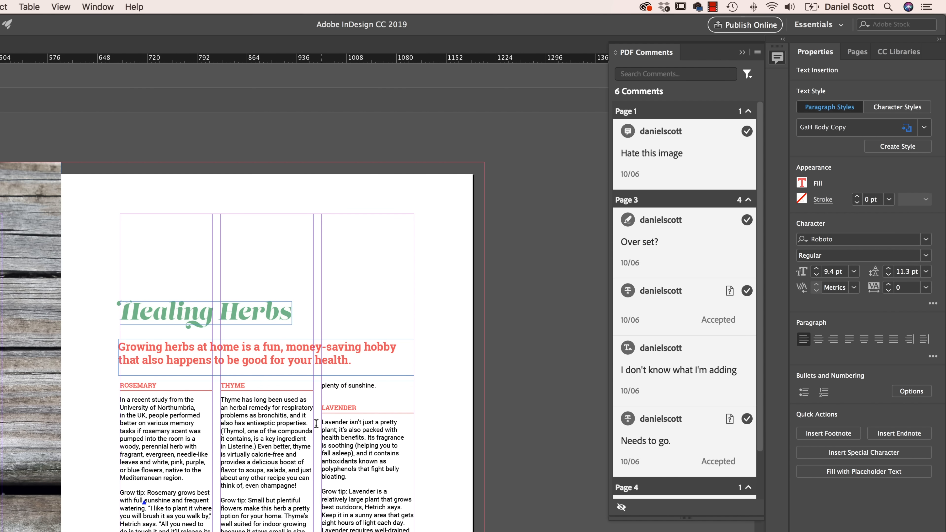
Accept the "I don't know what I'm adding" text insertion and highlight the inserted words in the Rosemary grow tip
{"action": "left_click", "coordinate": [722, 389]}
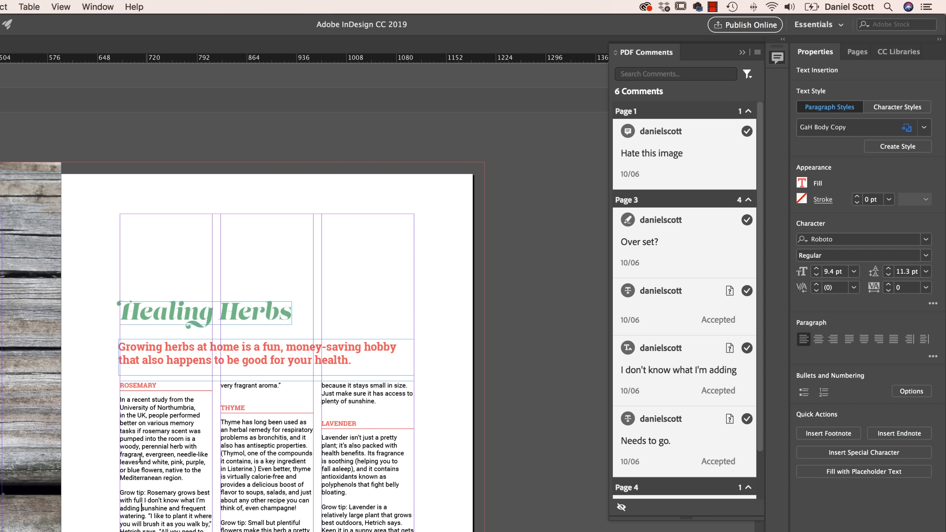
{"action": "left_click_drag", "start_coordinate": [146, 500], "coordinate": [148, 508]}
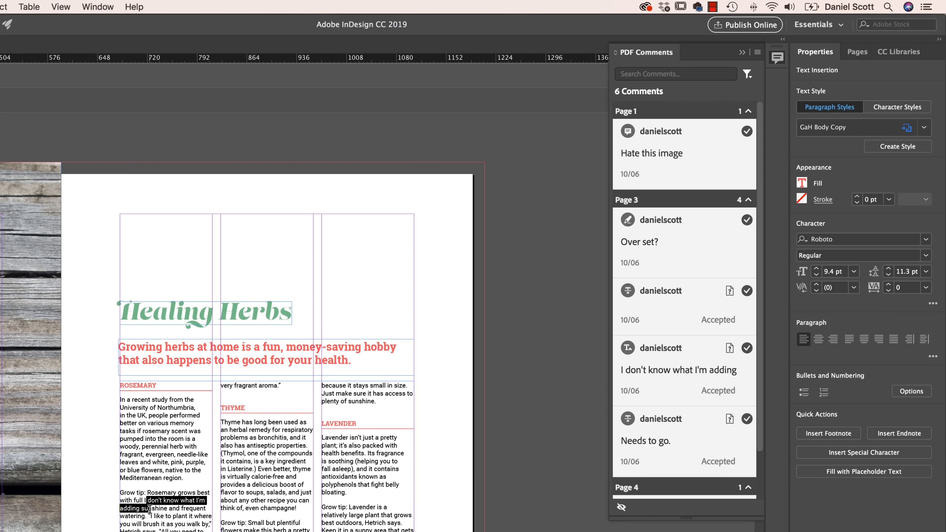
Undo the accepted "I don't know what I'm adding" text insertion and accept that comment again
{"action": "key", "text": "super+z"}
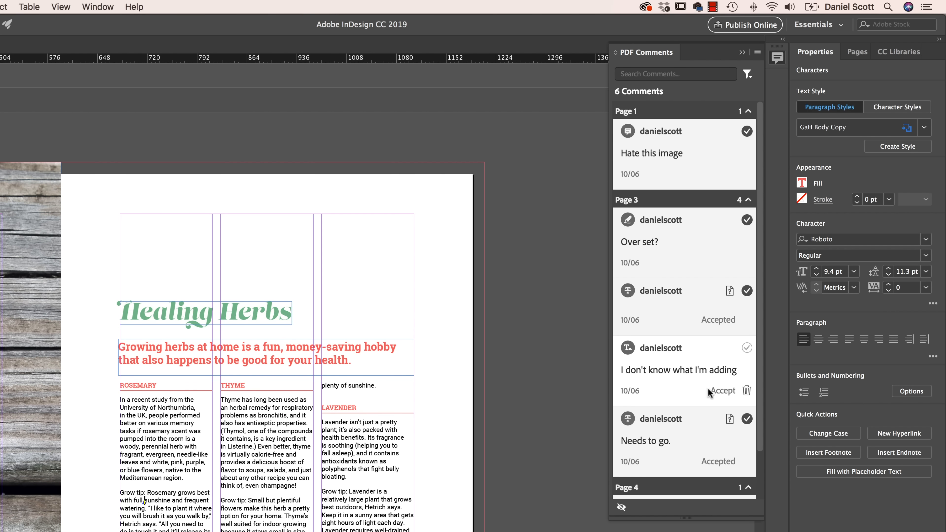
{"action": "left_click", "coordinate": [722, 391]}
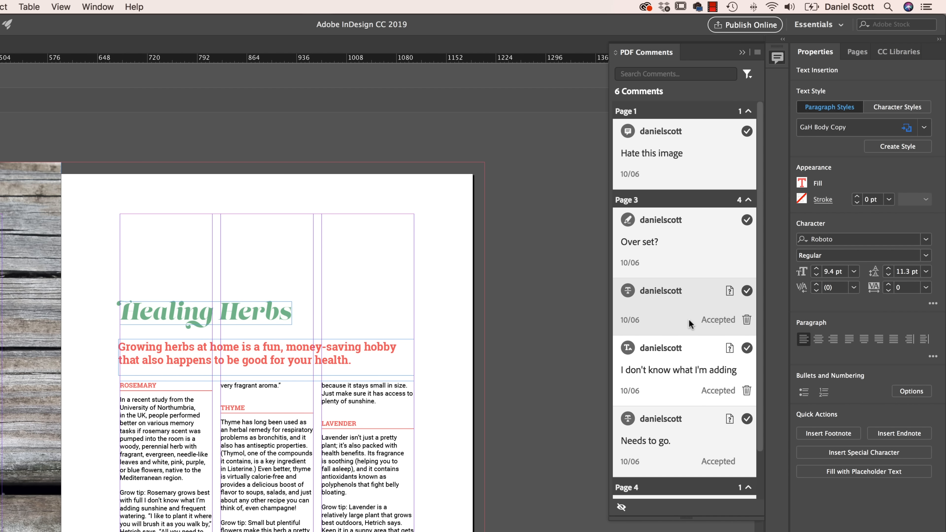
Delete the freehand drawing comment on the portrait photo on page 4
{"action": "scroll", "coordinate": [680, 351], "scroll_direction": "down", "scroll_amount": 3}
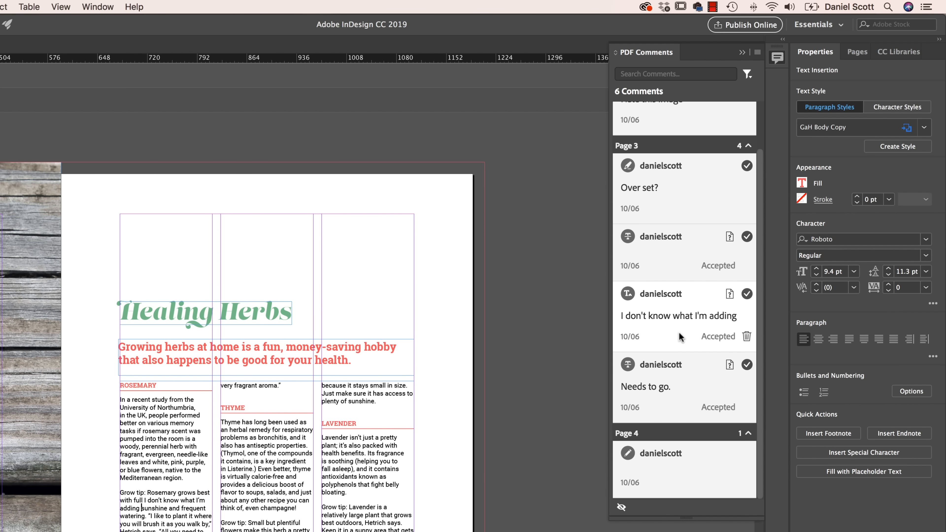
{"action": "left_click", "coordinate": [667, 456]}
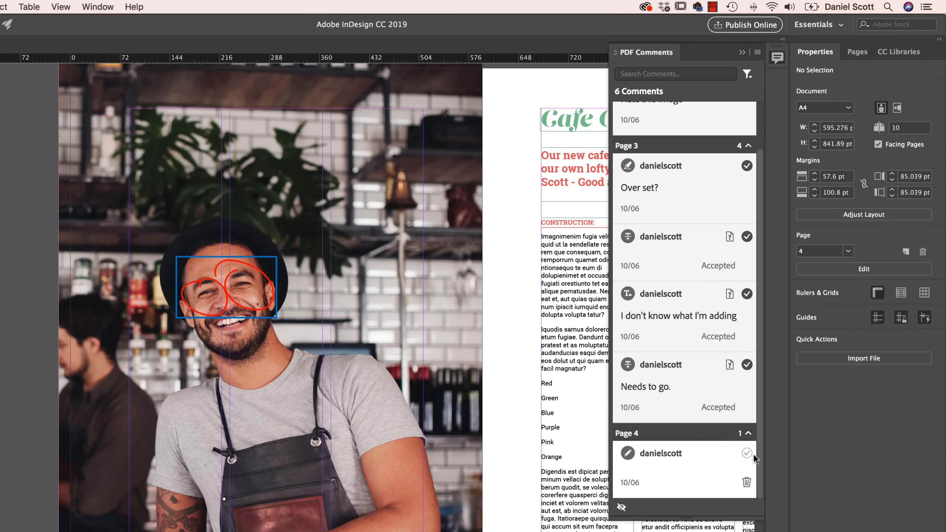
{"action": "left_click", "coordinate": [746, 484]}
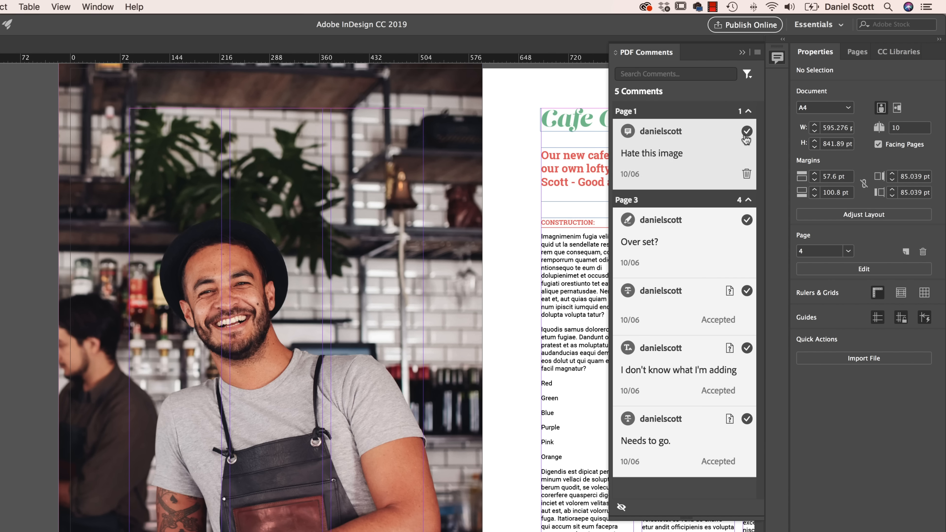
Collapse all the imported PDF comments in the comment list
{"action": "left_click", "coordinate": [758, 53]}
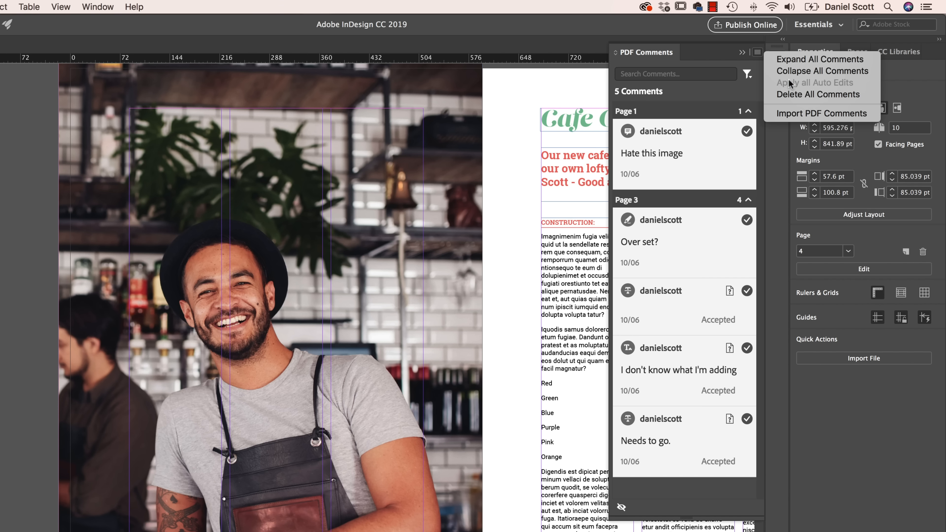
{"action": "left_click", "coordinate": [801, 71]}
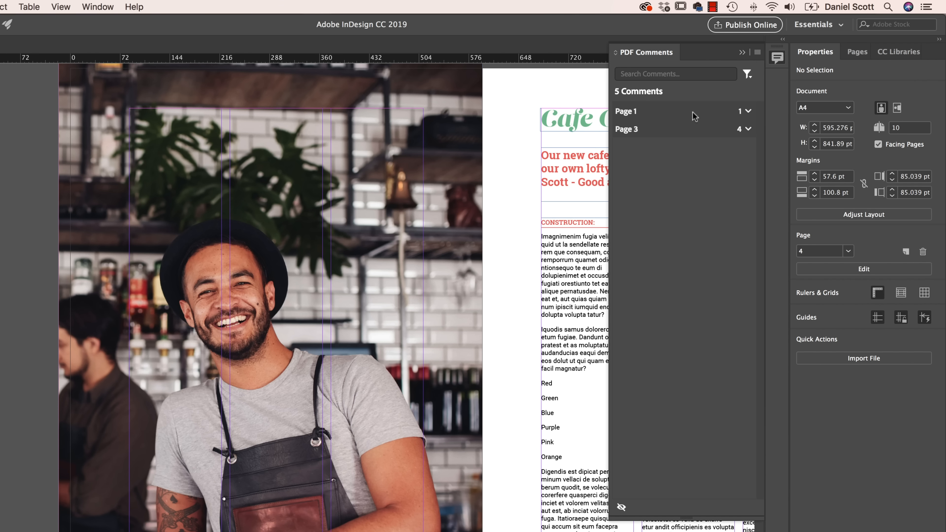
{"action": "left_click", "coordinate": [758, 54]}
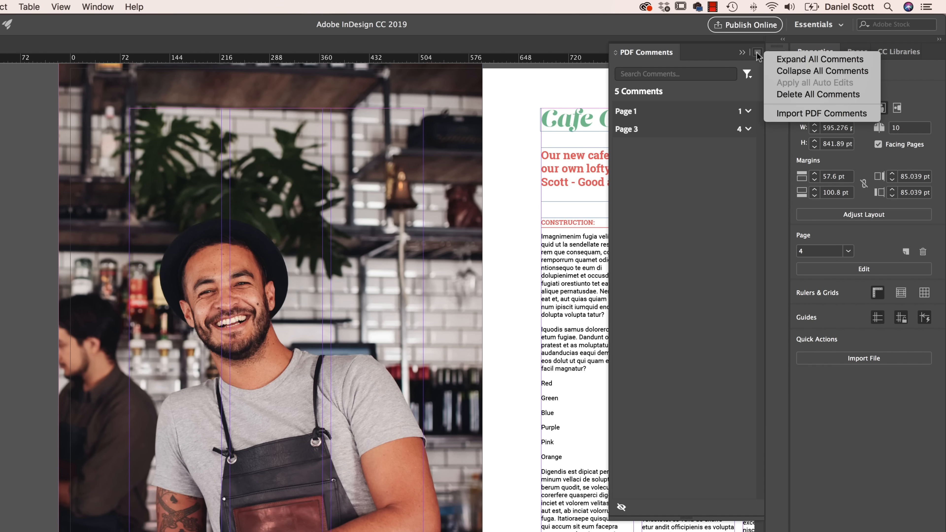
{"action": "left_click", "coordinate": [742, 261]}
Undo the deletion of the page 4 drawing comment
{"action": "left_click_drag", "start_coordinate": [551, 171], "coordinate": [542, 175]}
{"action": "key", "text": "super+z"}
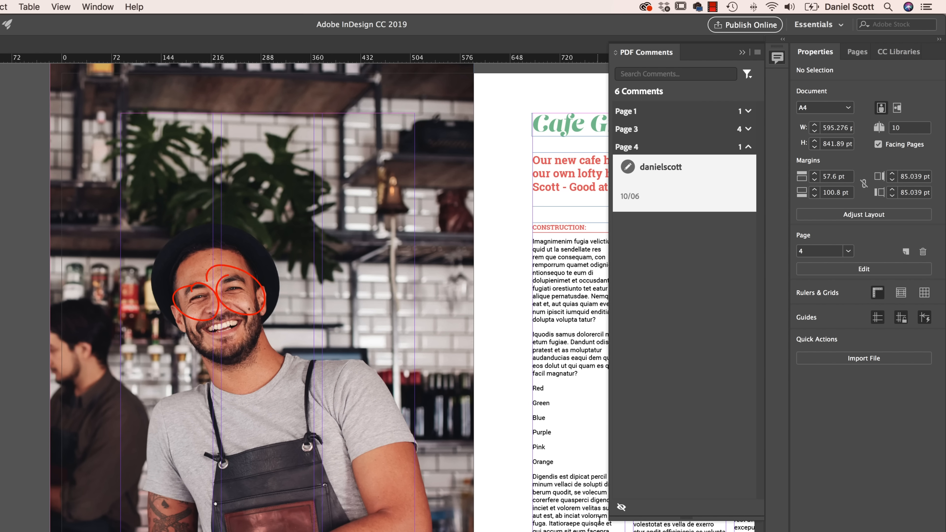
Toggle the visibility of the PDF comment markings in the layout several times, ending with them shown
{"action": "left_click", "coordinate": [621, 508]}
{"action": "left_click", "coordinate": [621, 508]}
{"action": "left_click", "coordinate": [620, 509]}
{"action": "left_click", "coordinate": [621, 508]}
{"action": "left_click", "coordinate": [621, 508]}
{"action": "left_click", "coordinate": [621, 508]}
Collapse the page 4 comment group, close the PDF comments, and return to the Healing Herbs page
{"action": "left_click", "coordinate": [748, 147]}
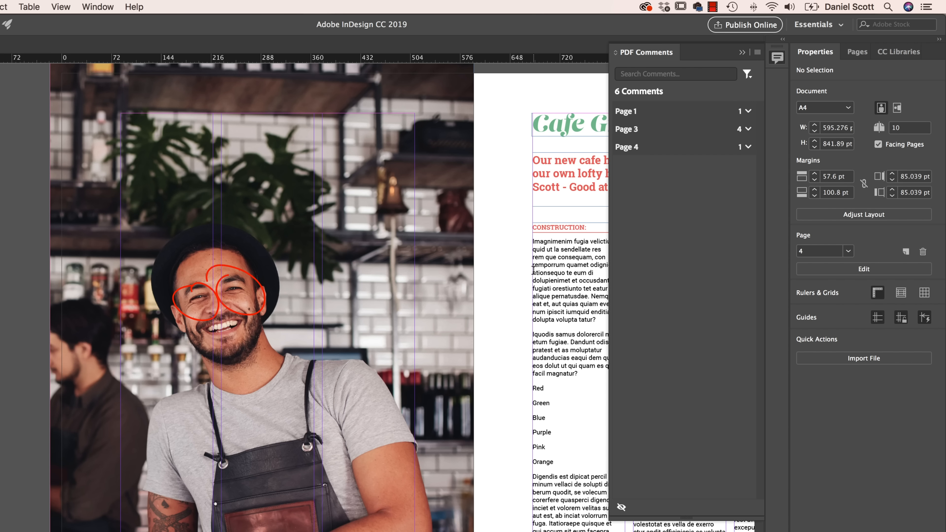
{"action": "left_click", "coordinate": [778, 58]}
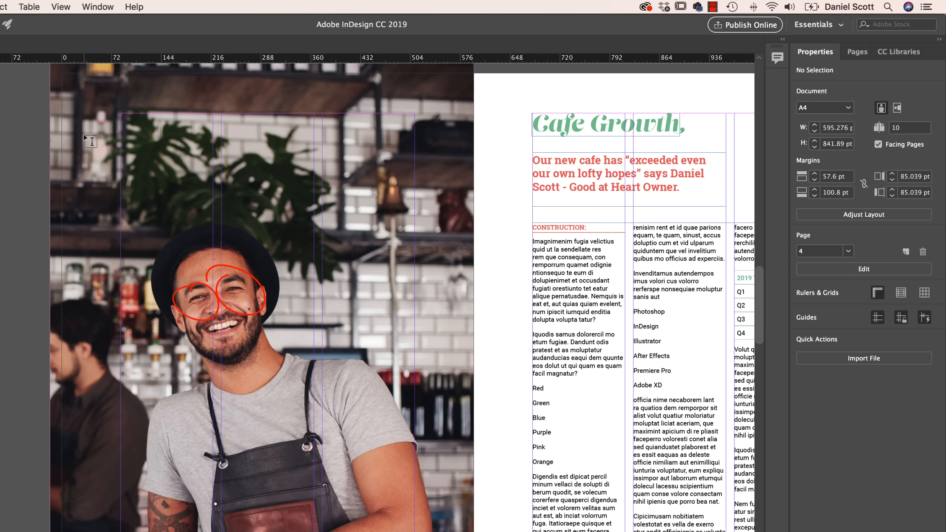
{"action": "scroll", "coordinate": [425, 407], "scroll_direction": "up", "scroll_amount": 15}
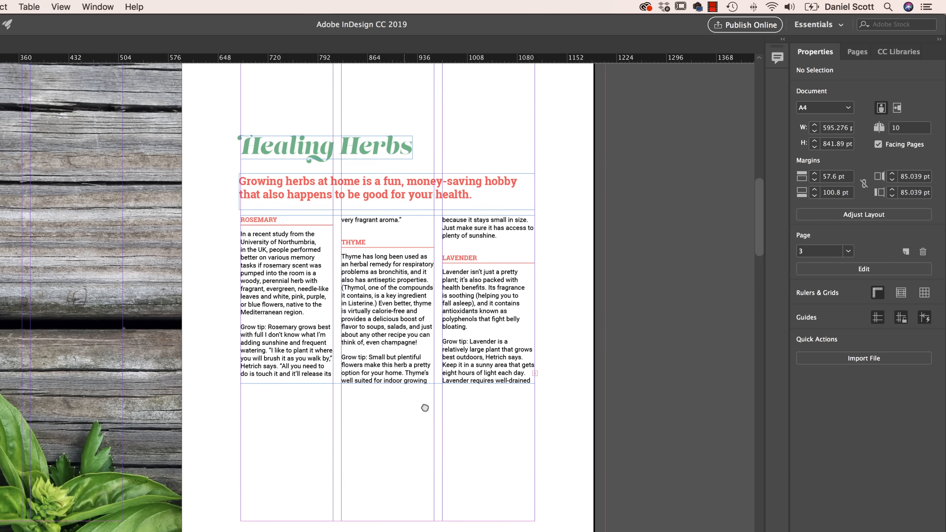
{"action": "mouse_move", "coordinate": [425, 408]}
{"action": "left_mouse_down"}
{"action": "mouse_move", "coordinate": [425, 484]}
{"action": "mouse_move", "coordinate": [456, 417]}
{"action": "mouse_move", "coordinate": [412, 405]}
{"action": "left_mouse_up"}
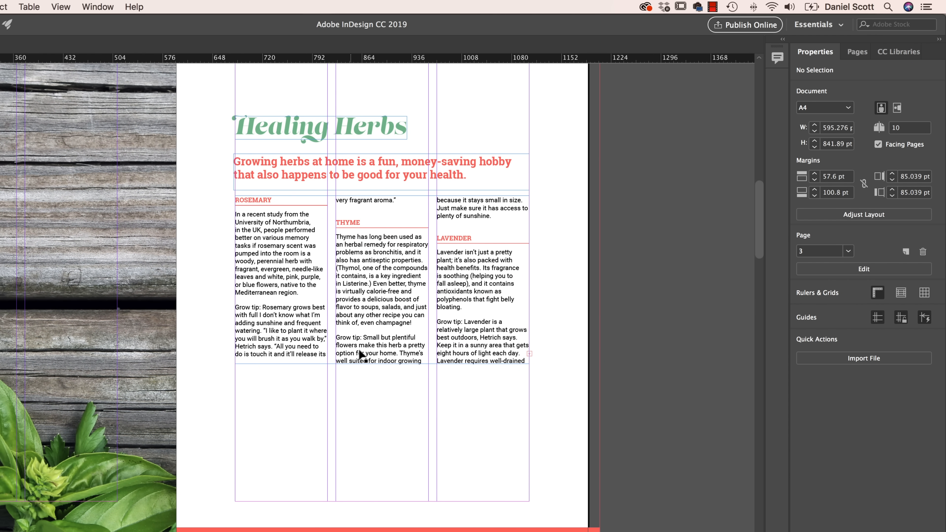
{"action": "left_click_drag", "start_coordinate": [351, 377], "coordinate": [335, 531]}
{"action": "mouse_move", "coordinate": [356, 343]}
{"action": "left_mouse_down"}
{"action": "mouse_move", "coordinate": [355, 531]}
{"action": "mouse_move", "coordinate": [373, 269]}
{"action": "left_mouse_up"}
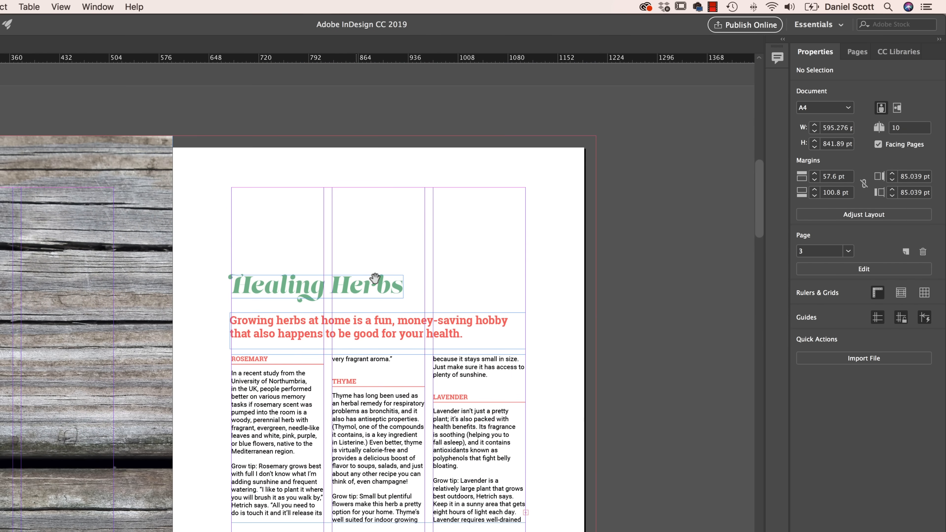
{"action": "scroll", "coordinate": [373, 269], "scroll_direction": "down", "scroll_amount": 5}
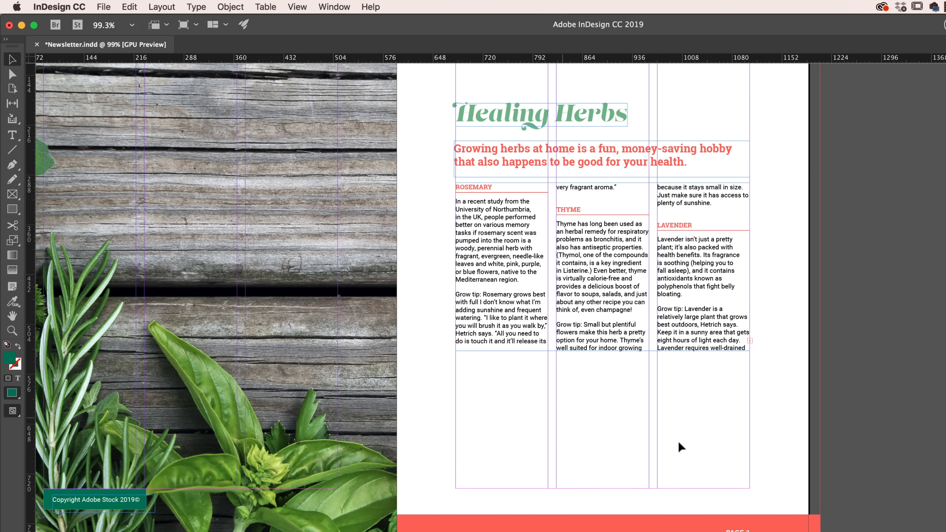
{"action": "left_click", "coordinate": [105, 4]}
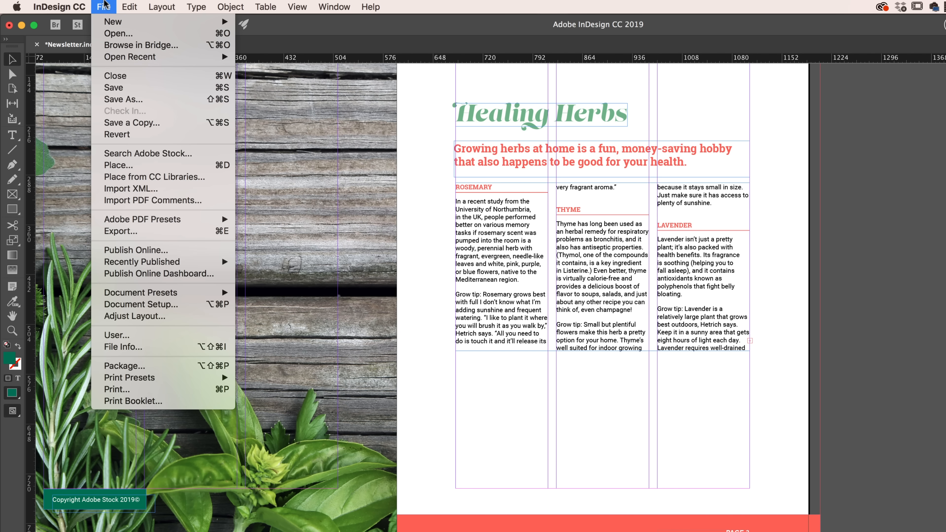
{"action": "left_click", "coordinate": [150, 163]}
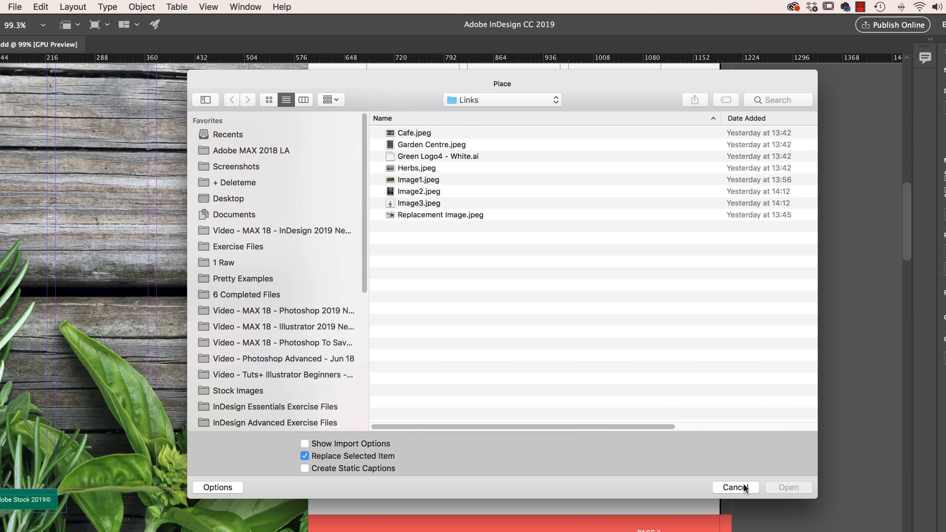
{"action": "left_click", "coordinate": [834, 489]}
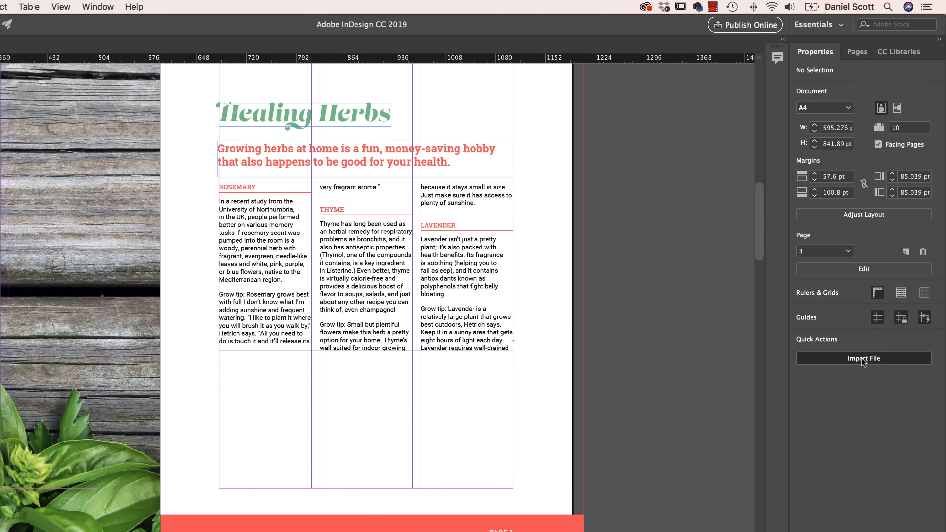
Load Image1.jpeg, Image2.jpeg and Image3.jpeg from the Links folder together for placing
{"action": "left_click", "coordinate": [861, 358]}
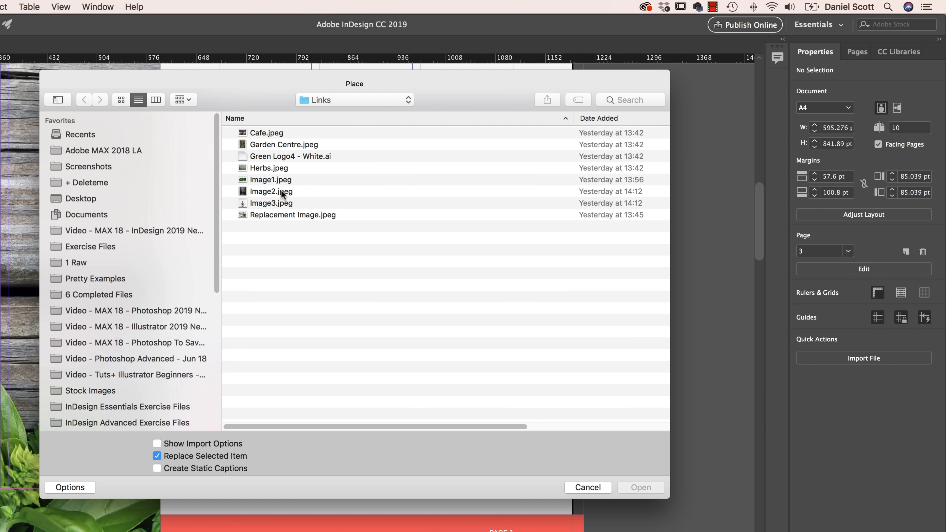
{"action": "left_click", "coordinate": [280, 179]}
{"action": "left_click", "coordinate": [273, 202], "text": "shift"}
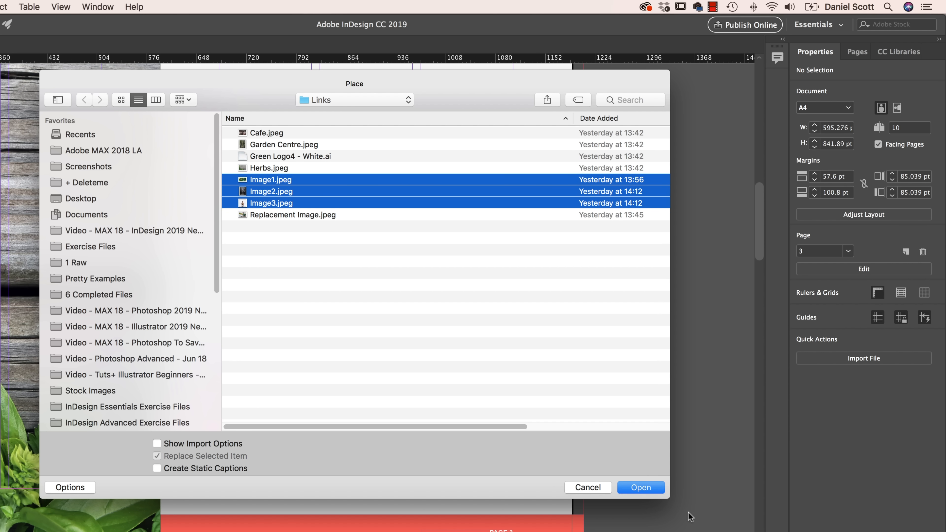
{"action": "key", "text": "Return"}
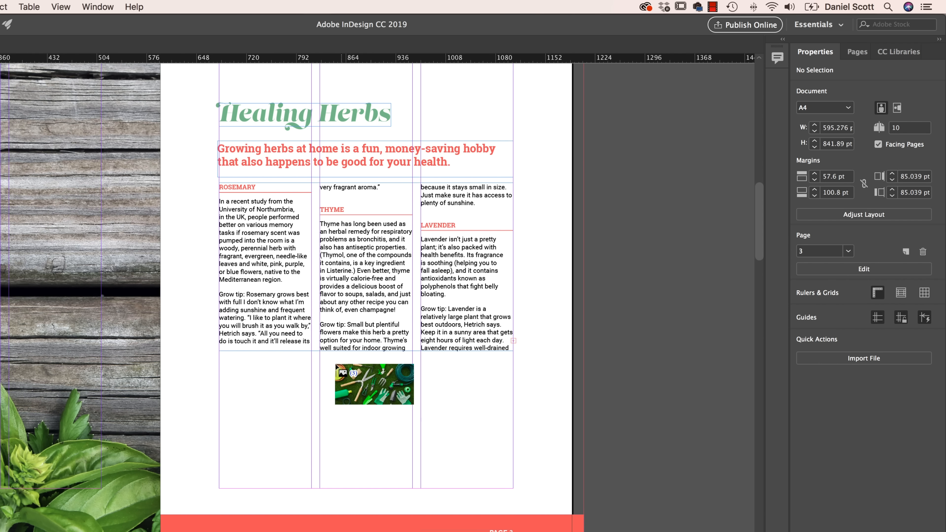
Cycle through the three loaded images until the man in the printed T-shirt is first to be placed
{"action": "key", "text": "Right"}
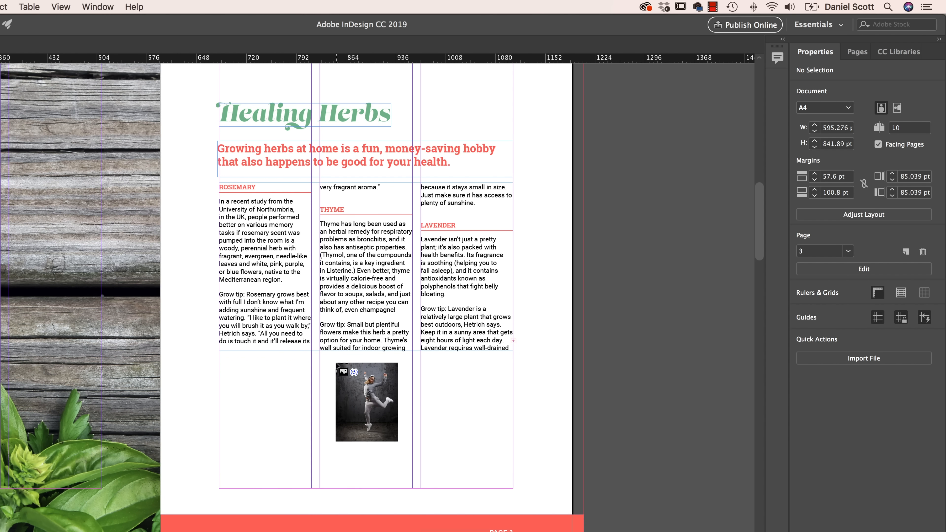
{"action": "key", "text": "Left"}
{"action": "key", "text": "Left"}
{"action": "key", "text": "Left"}
{"action": "key", "text": "Left"}
{"action": "key", "text": "Left"}
{"action": "key", "text": "Left"}
{"action": "key", "text": "Left"}
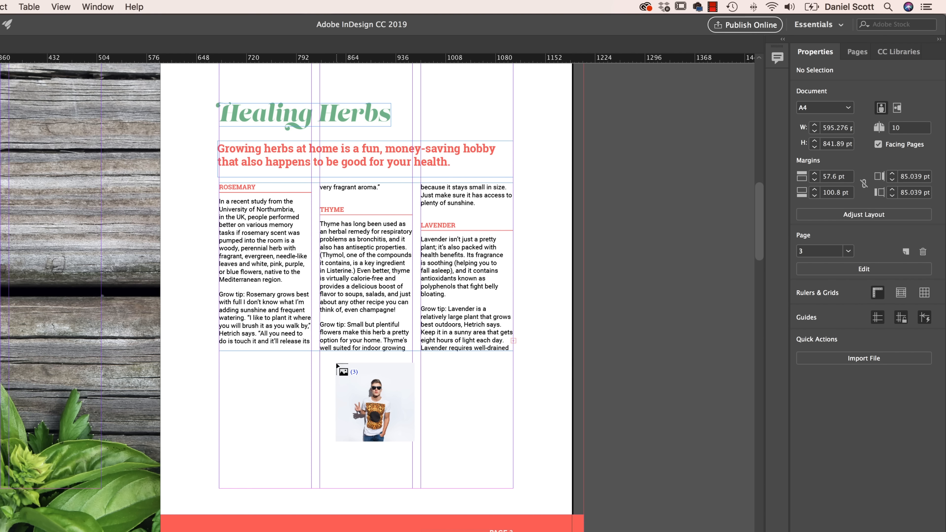
{"action": "key", "text": "Left"}
{"action": "key", "text": "Left"}
{"action": "key", "text": "Left"}
{"action": "key", "text": "Left"}
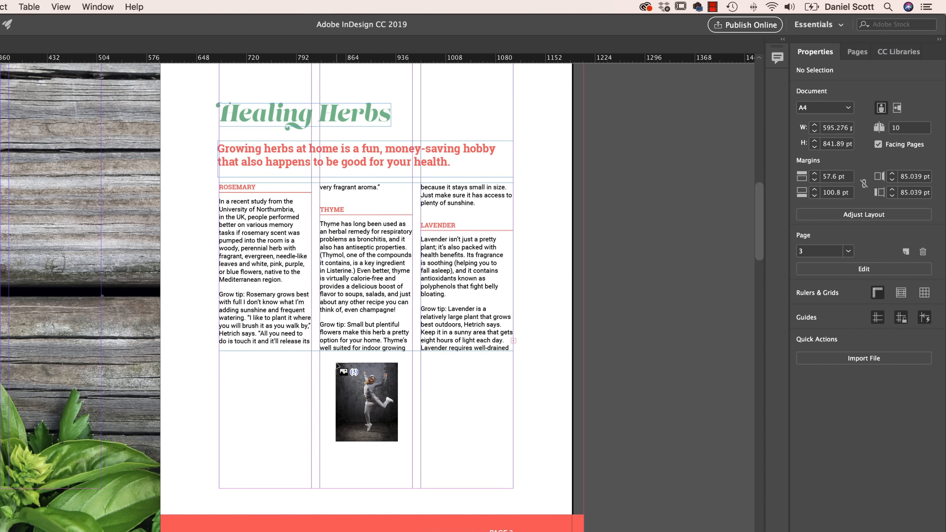
{"action": "key", "text": "Left"}
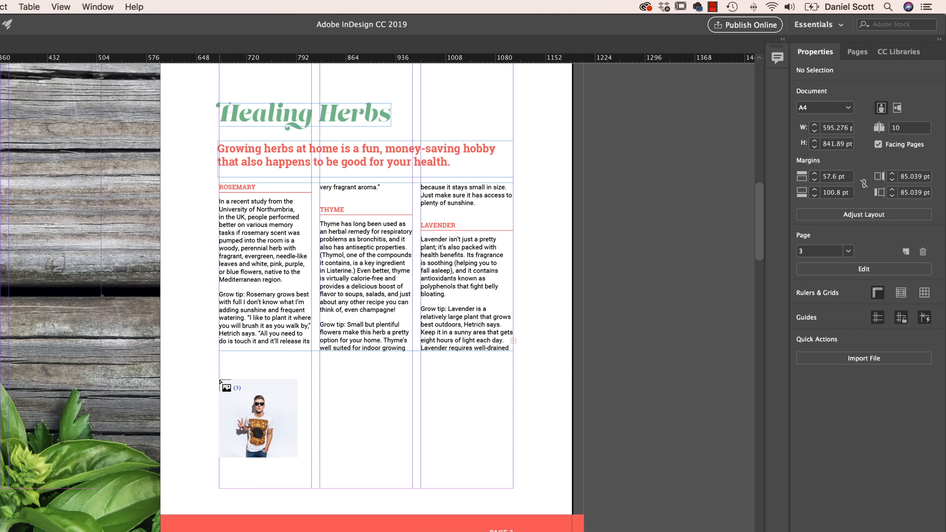
Place the loaded images as a one-row, three-column grid about 425 by 93 pt below the herb text columns
{"action": "key", "text": "super+shift"}
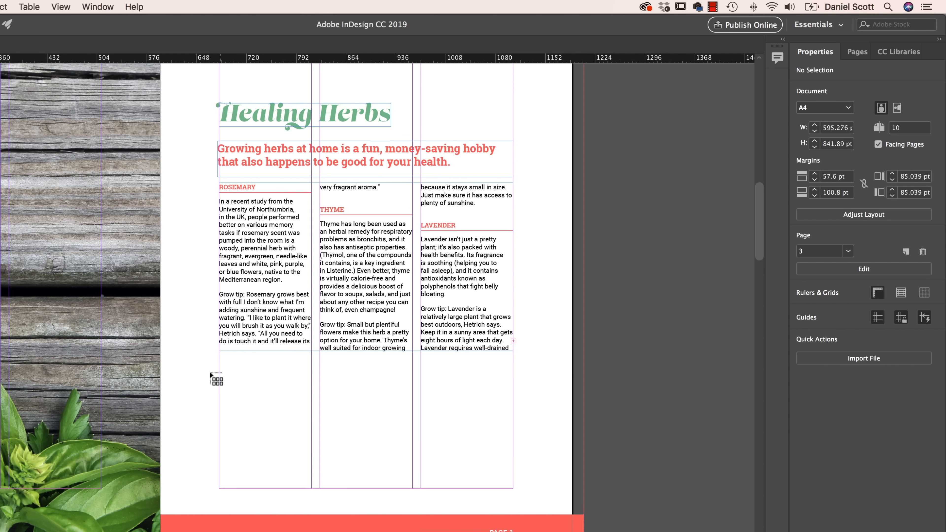
{"action": "left_click_drag", "start_coordinate": [219, 367], "coordinate": [492, 520]}
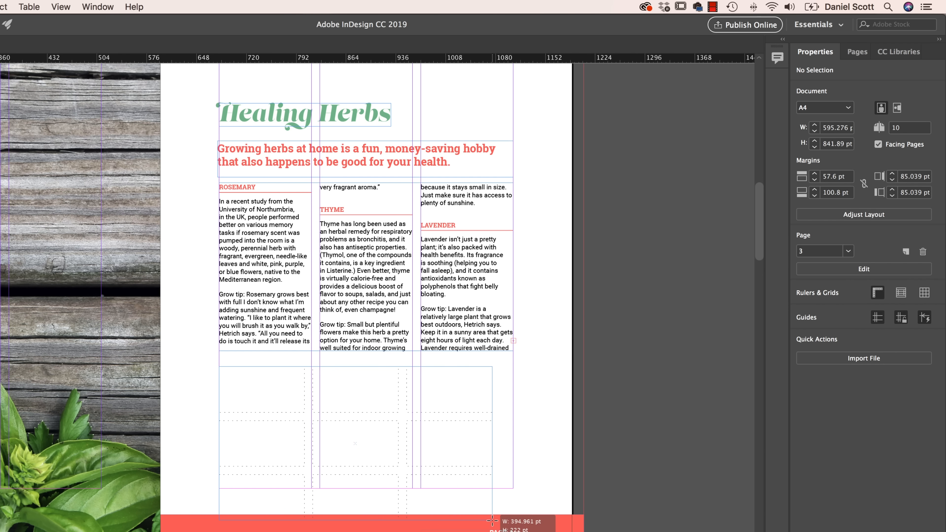
{"action": "left_click_drag", "start_coordinate": [492, 521], "coordinate": [462, 468]}
{"action": "key", "text": "Up"}
{"action": "key", "text": "Up"}
{"action": "key", "text": "Down"}
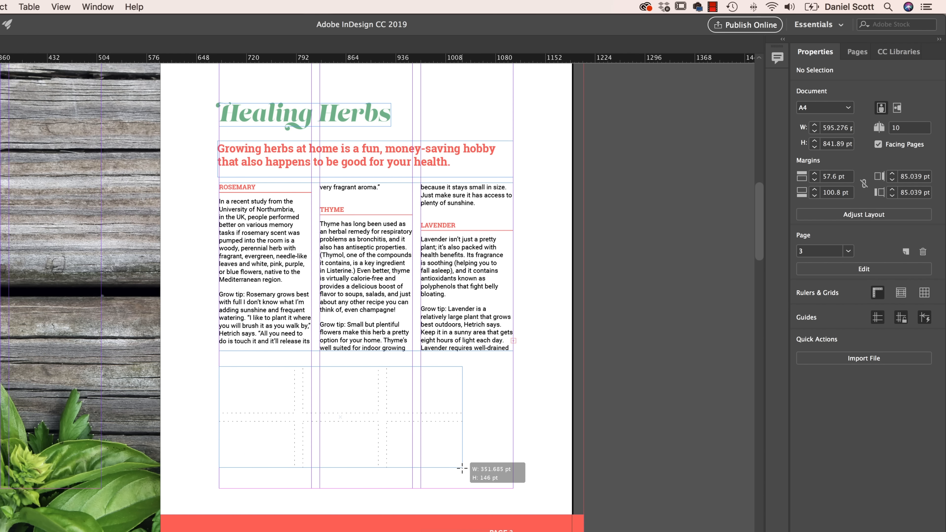
{"action": "left_click_drag", "start_coordinate": [462, 468], "coordinate": [513, 512]}
{"action": "key", "text": "Left"}
{"action": "key", "text": "super+Down"}
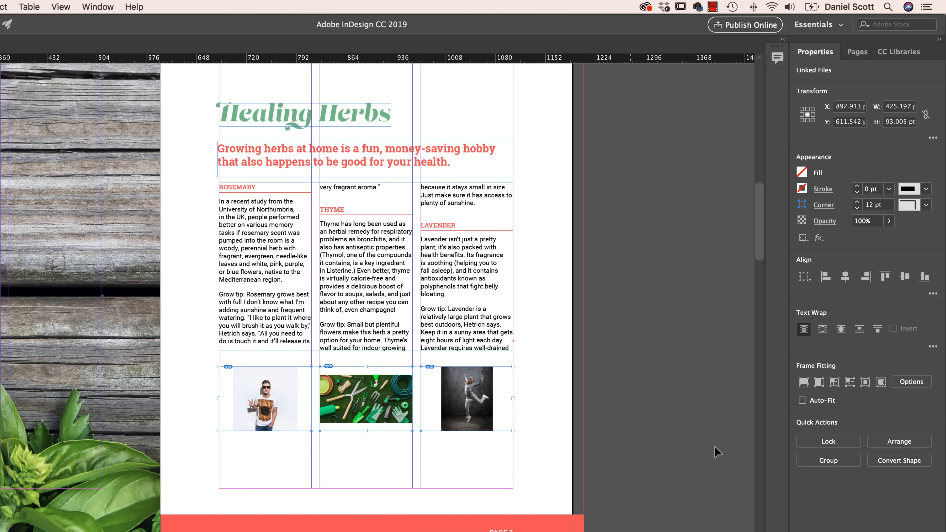
Try filling the three image frames proportionally and duplicating the row beneath, reverting both changes
{"action": "left_click", "coordinate": [803, 382]}
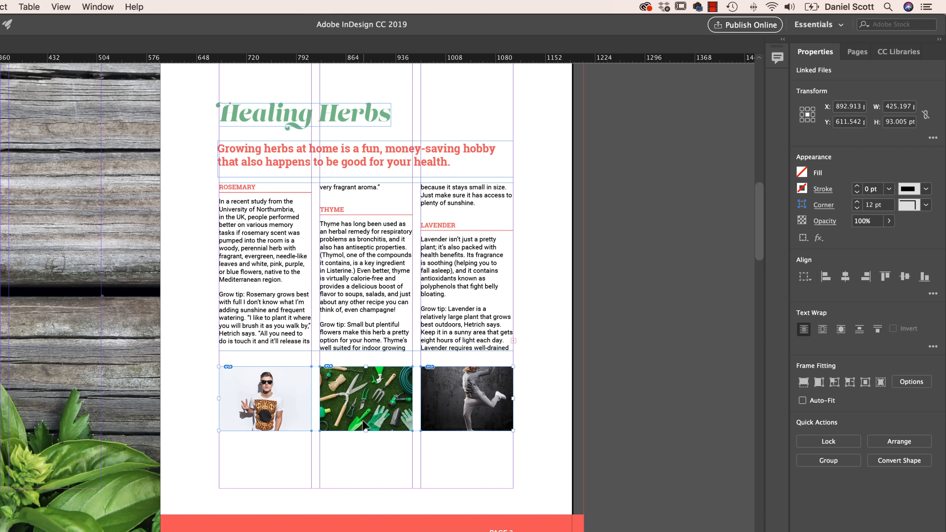
{"action": "key", "text": "super+alt+shift+e"}
{"action": "left_click_drag", "start_coordinate": [275, 395], "coordinate": [263, 477]}
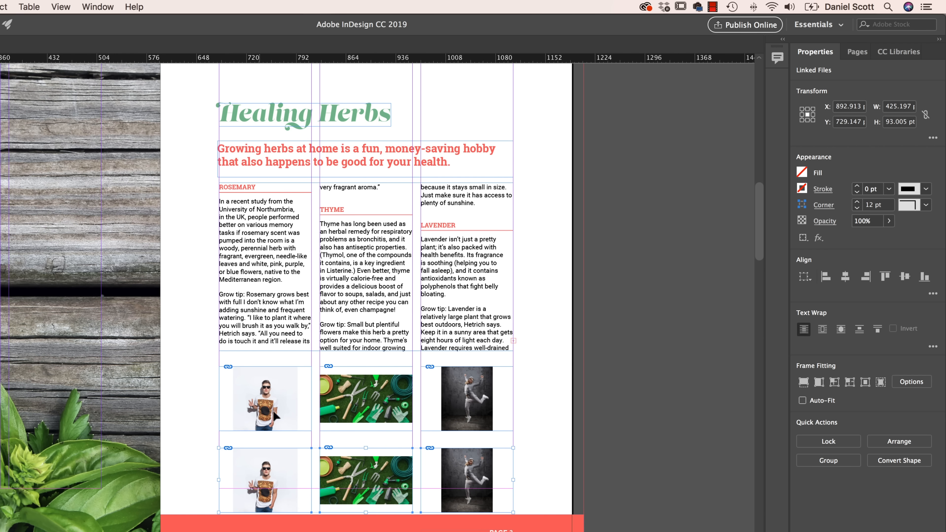
{"action": "key", "text": "super+z"}
Move the image row onto the pasteboard beside page 3 and duplicate it to make three stacked rows
{"action": "left_click_drag", "start_coordinate": [499, 376], "coordinate": [257, 445]}
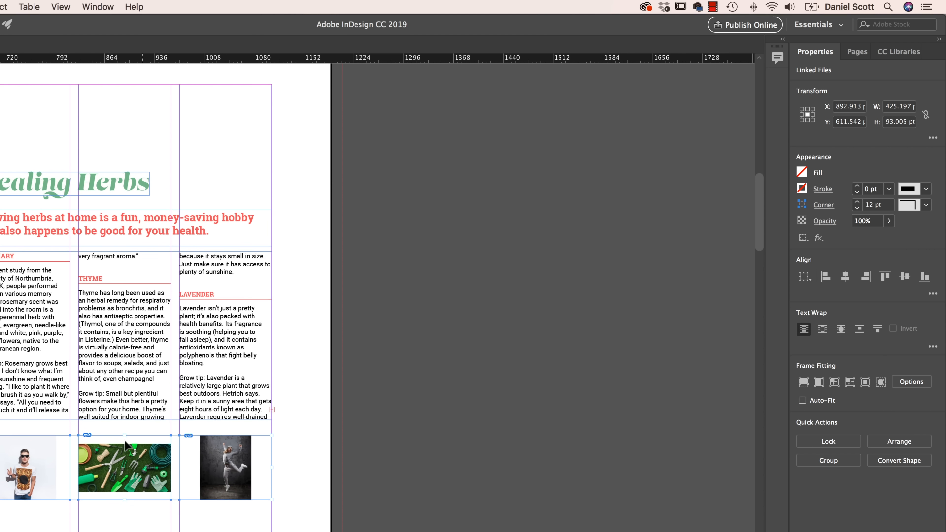
{"action": "left_click_drag", "start_coordinate": [32, 477], "coordinate": [472, 306]}
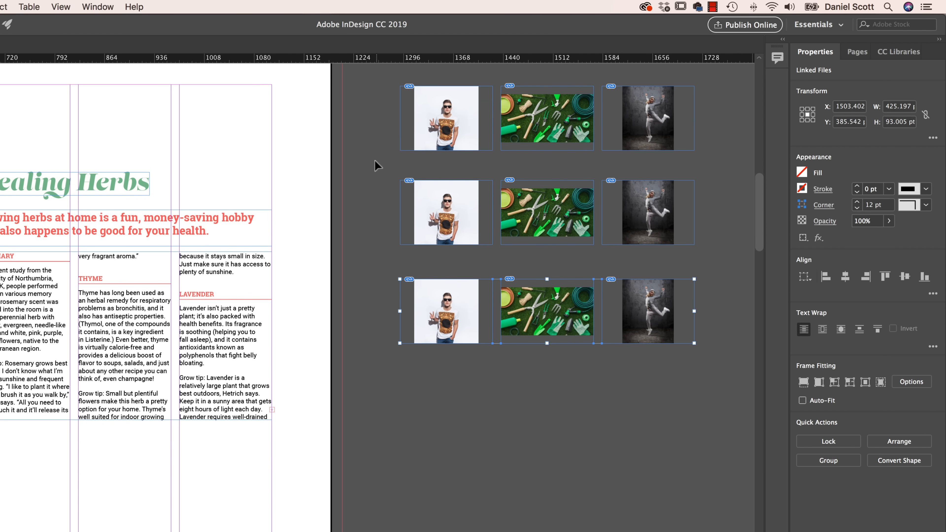
Apply Fill Frame Proportionally to the three images in the middle pasteboard row
{"action": "left_click", "coordinate": [469, 123]}
{"action": "left_click_drag", "start_coordinate": [377, 176], "coordinate": [693, 248]}
{"action": "left_click", "coordinate": [805, 382]}
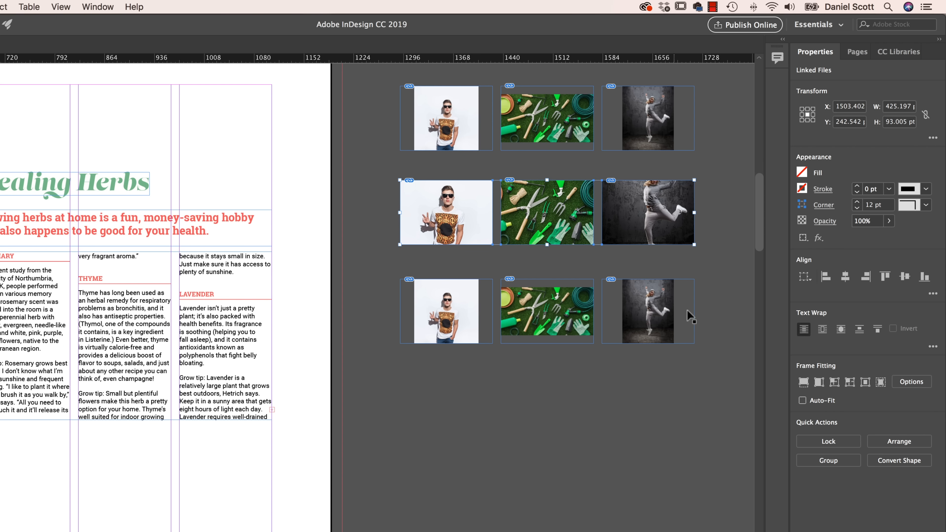
Select all three image frames in the bottom pasteboard row
{"action": "left_click_drag", "start_coordinate": [729, 272], "coordinate": [387, 398]}
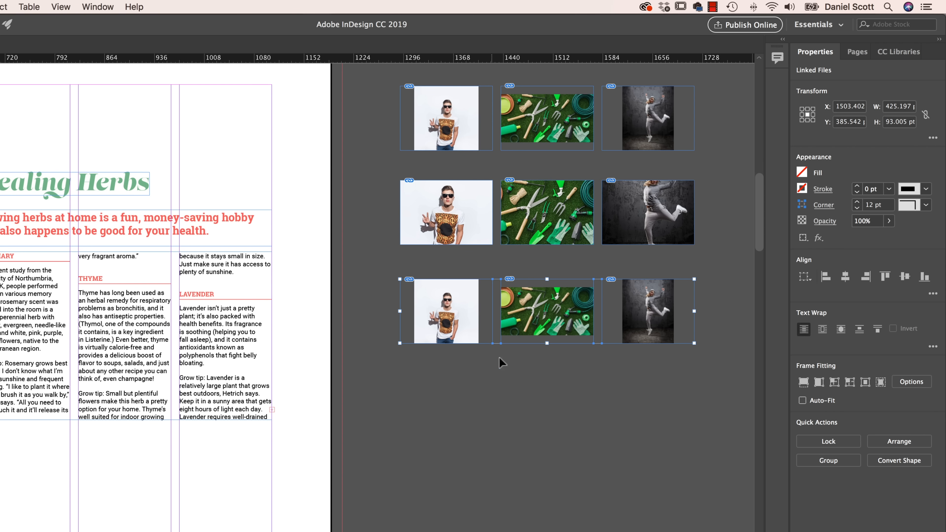
Apply Content-Aware Fit to the three photos in the third row on the pasteboard
{"action": "left_click", "coordinate": [880, 382]}
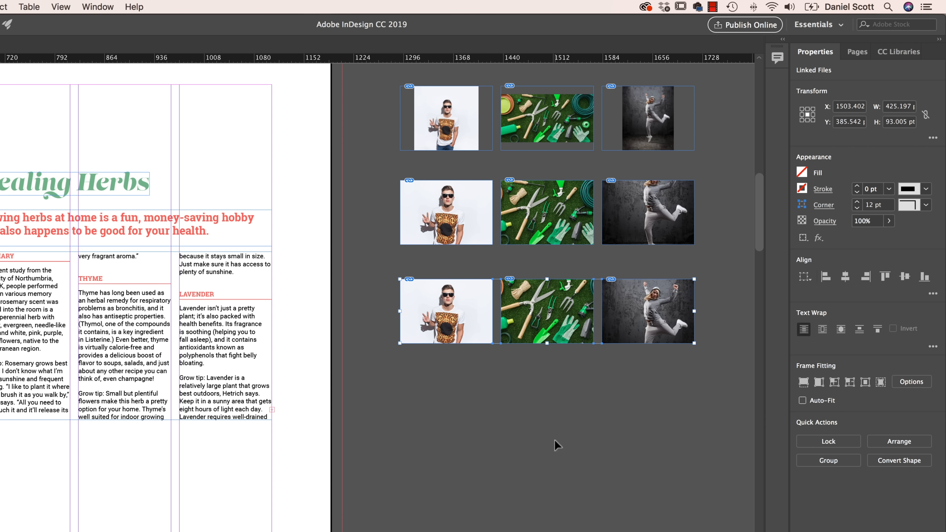
Build a row of three copies of the man's photo in differently shaped frames below the photo grid, and duplicate that row beneath it
{"action": "left_click", "coordinate": [458, 123]}
{"action": "left_click_drag", "start_coordinate": [458, 123], "coordinate": [460, 428]}
{"action": "left_click_drag", "start_coordinate": [492, 455], "coordinate": [486, 476]}
{"action": "left_click_drag", "start_coordinate": [444, 452], "coordinate": [649, 428]}
{"action": "left_click_drag", "start_coordinate": [407, 374], "coordinate": [645, 508]}
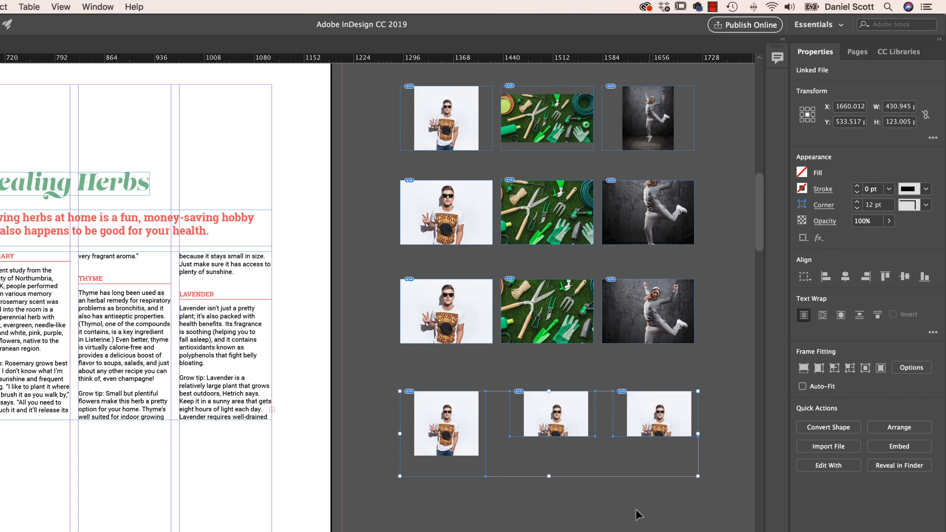
{"action": "left_click_drag", "start_coordinate": [567, 426], "coordinate": [585, 531]}
Apply Fill Frame Proportionally to the upper of the two new rows of the man's photo
{"action": "left_click_drag", "start_coordinate": [401, 367], "coordinate": [704, 448]}
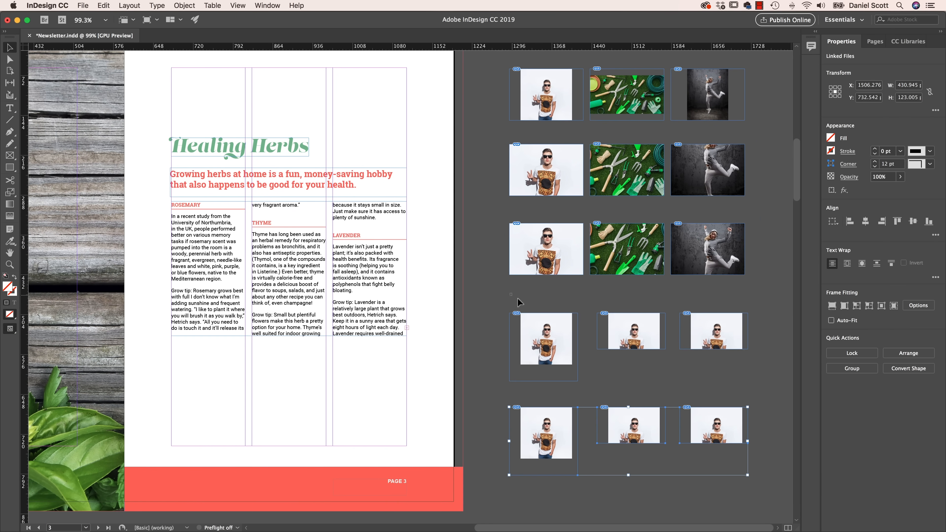
{"action": "left_click_drag", "start_coordinate": [752, 358], "coordinate": [753, 359]}
{"action": "left_click", "coordinate": [831, 306]}
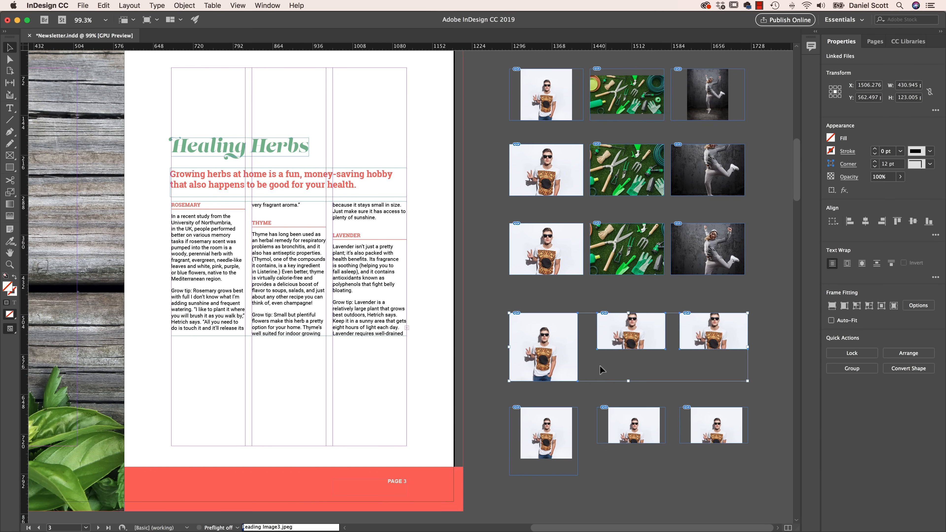
Apply Content-Aware Fit to the lowest row of the man's photo and deselect it
{"action": "left_click_drag", "start_coordinate": [499, 401], "coordinate": [735, 464]}
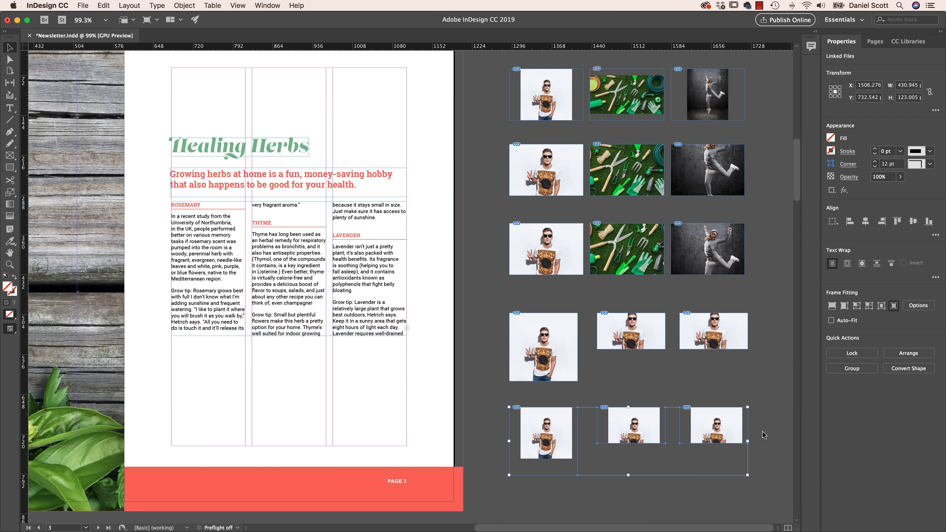
{"action": "key", "text": "super+alt+shift+c"}
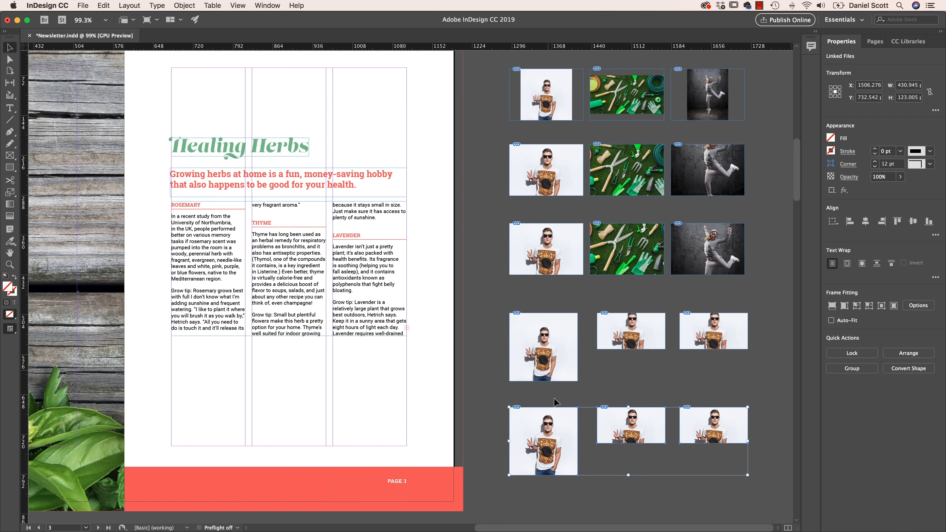
{"action": "left_click", "coordinate": [610, 377]}
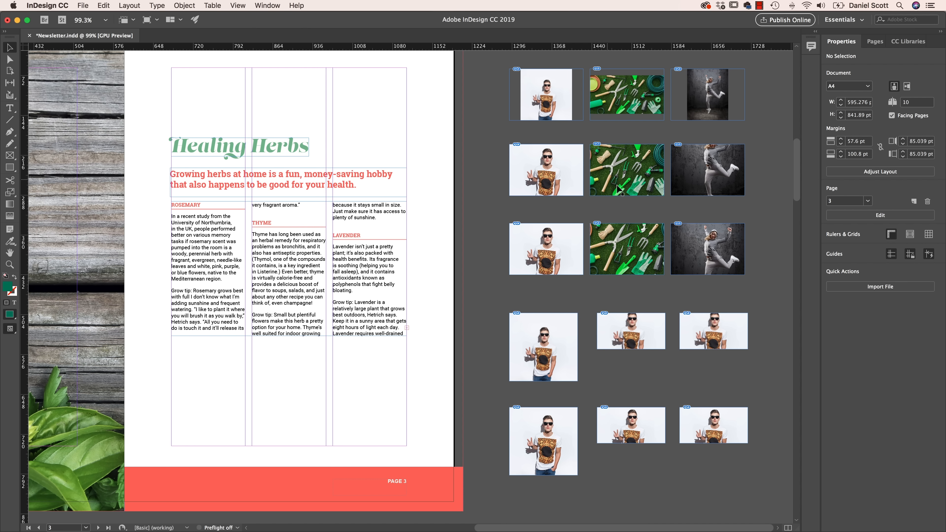
Try the General preference "Make Content-Aware Fit the default frame fitting option", switch it back off and accept the preferences
{"action": "left_click", "coordinate": [632, 183]}
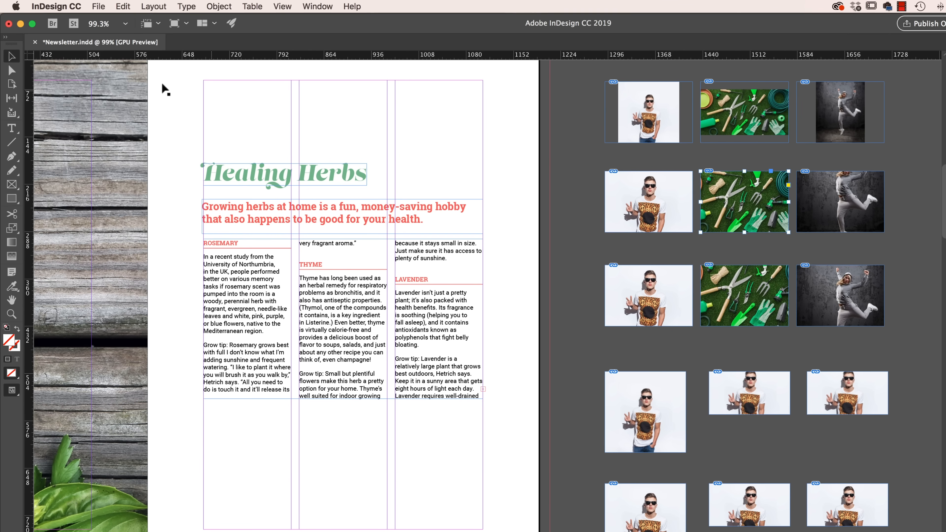
{"action": "left_click", "coordinate": [61, 6]}
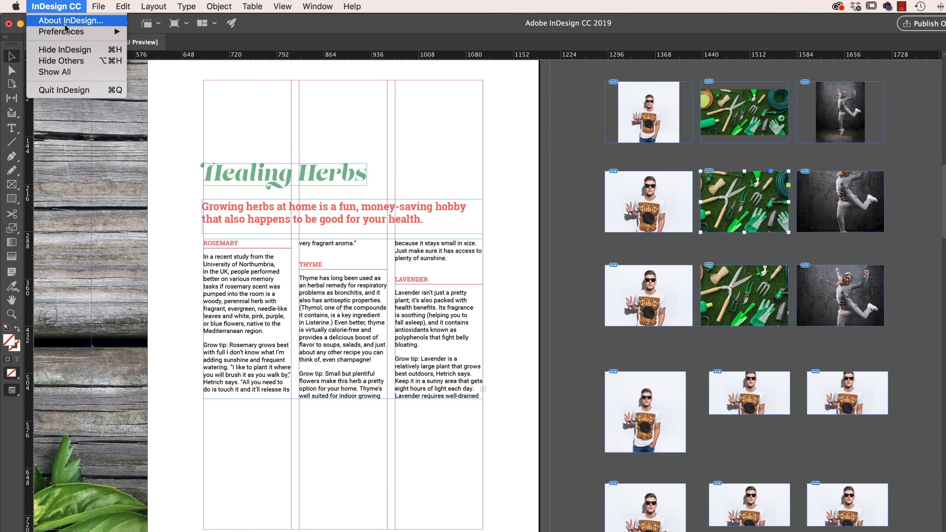
{"action": "mouse_move", "coordinate": [65, 32]}
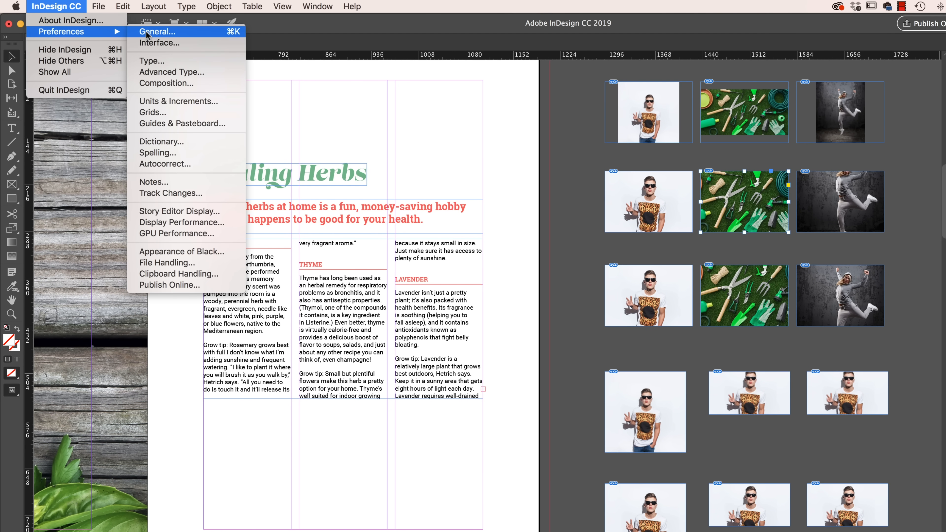
{"action": "mouse_move", "coordinate": [116, 5]}
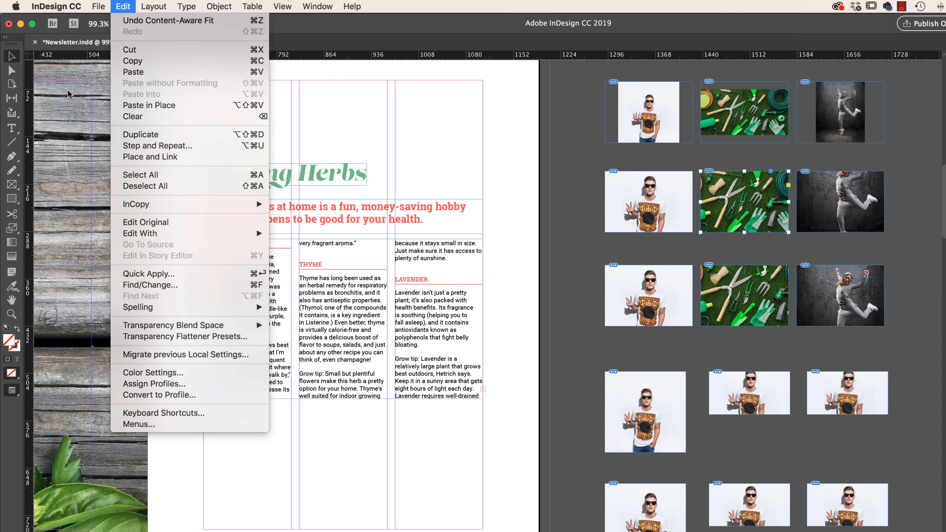
{"action": "mouse_move", "coordinate": [56, 6]}
{"action": "left_click", "coordinate": [165, 32]}
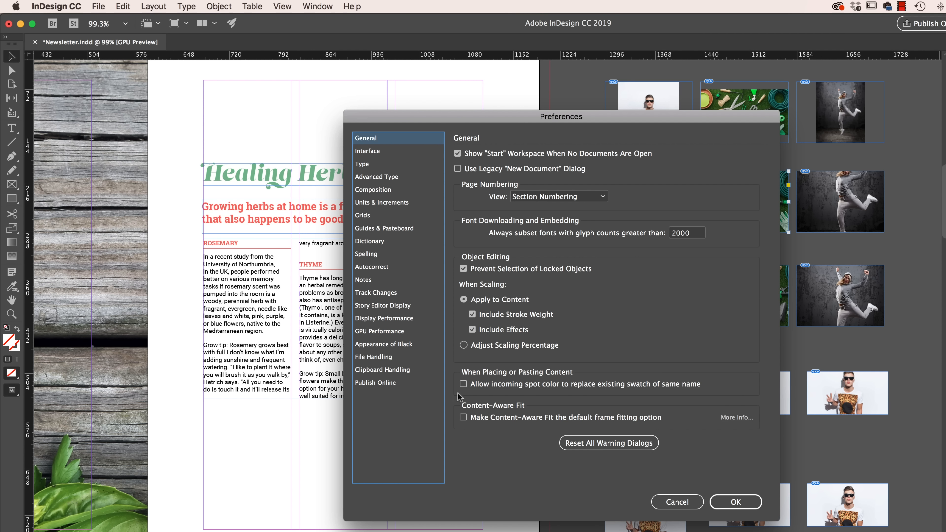
{"action": "left_click", "coordinate": [464, 418]}
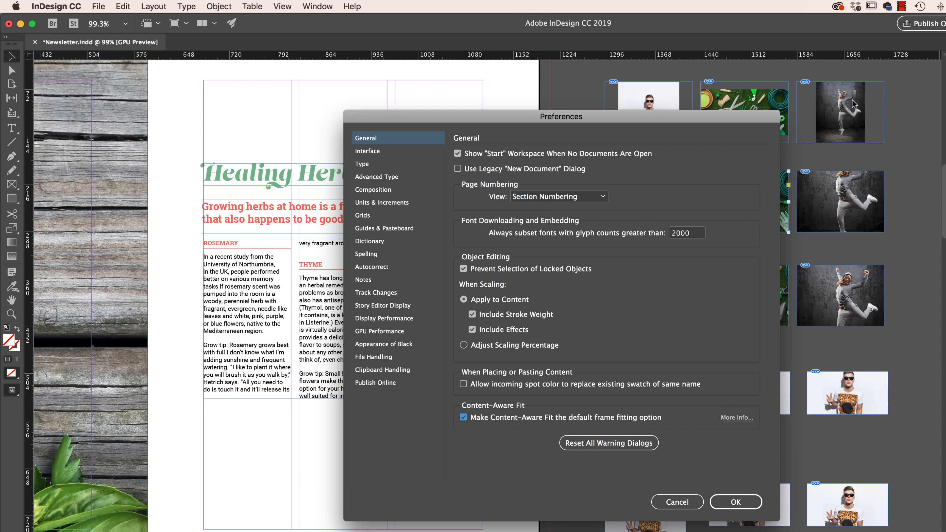
{"action": "left_click", "coordinate": [463, 417]}
{"action": "left_click", "coordinate": [735, 502]}
{"action": "left_click_drag", "start_coordinate": [576, 88], "coordinate": [857, 154]}
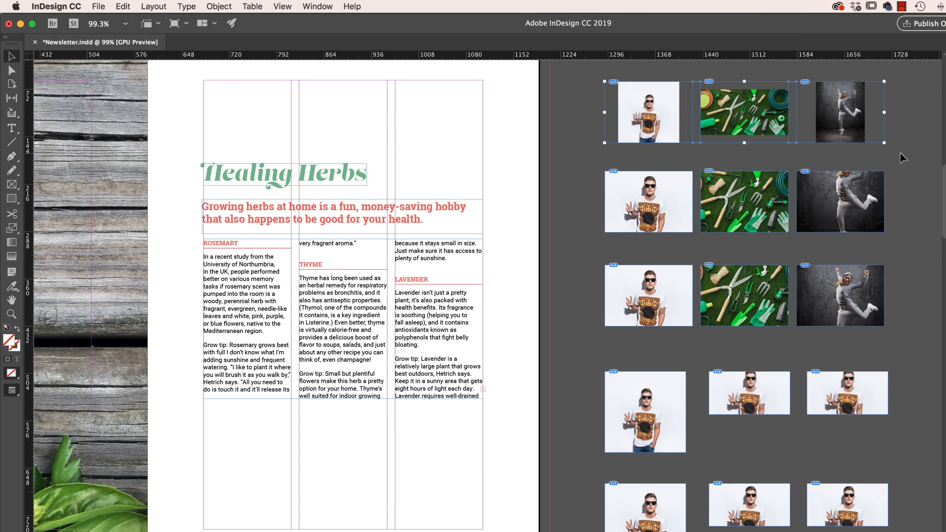
{"action": "left_click_drag", "start_coordinate": [915, 288], "coordinate": [585, 296]}
{"action": "left_click_drag", "start_coordinate": [740, 283], "coordinate": [339, 434]}
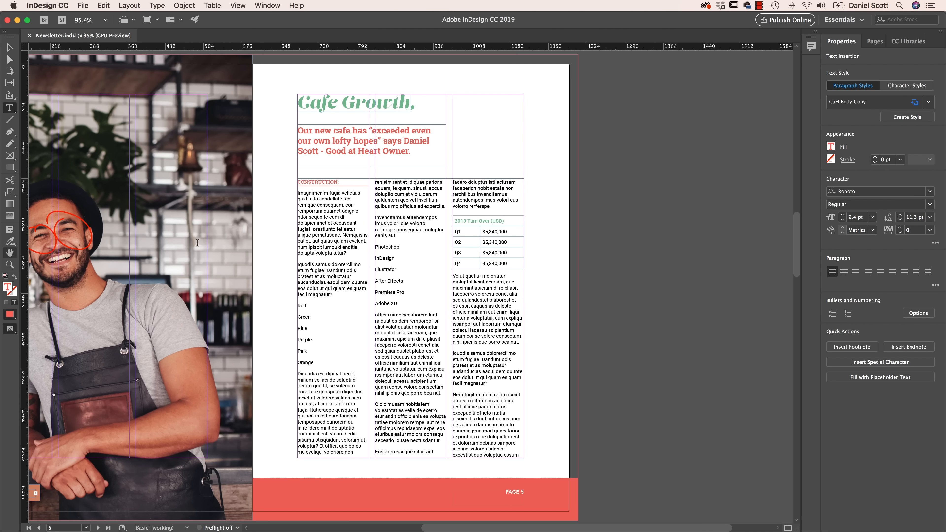
Convert the colour names Red through Orange in the first text column on page 5 into a bulleted list
{"action": "scroll", "coordinate": [326, 308], "scroll_direction": "down", "scroll_amount": 5}
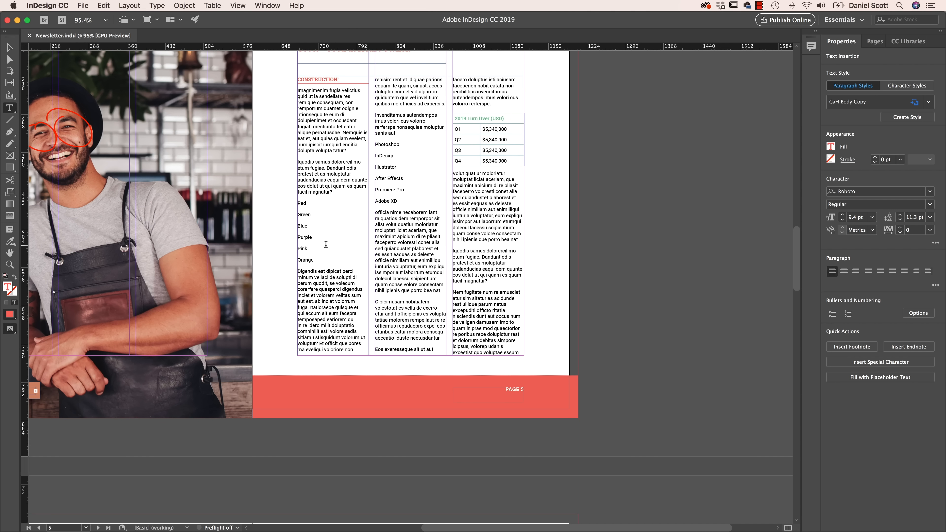
{"action": "key", "text": "super+equal"}
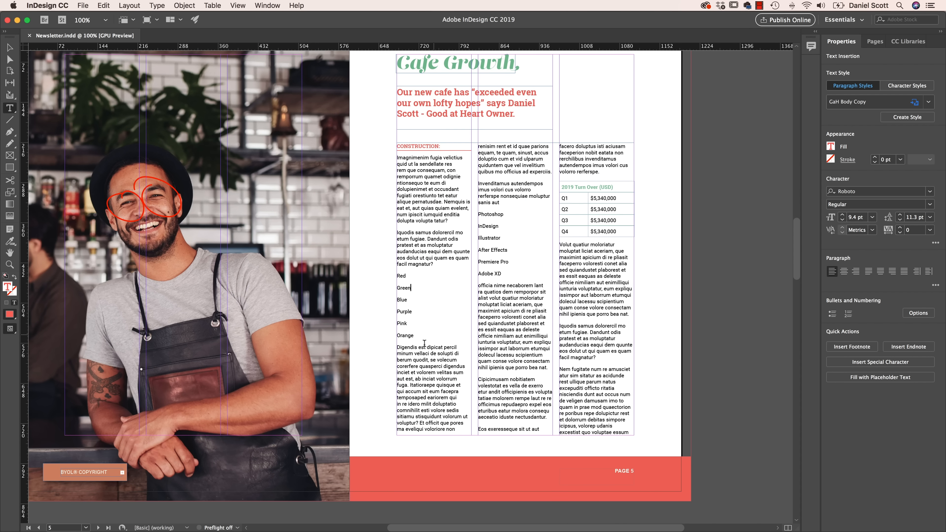
{"action": "left_click_drag", "start_coordinate": [420, 335], "coordinate": [379, 276]}
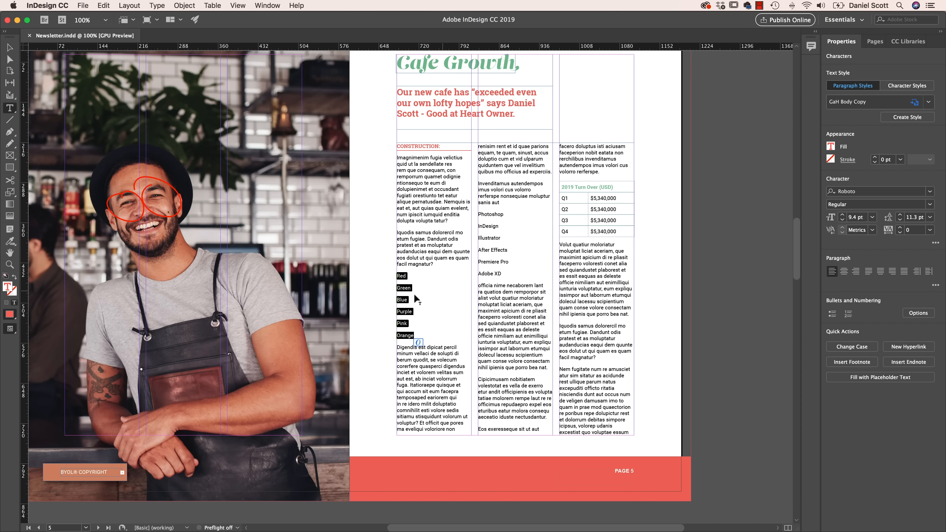
{"action": "left_click", "coordinate": [832, 314]}
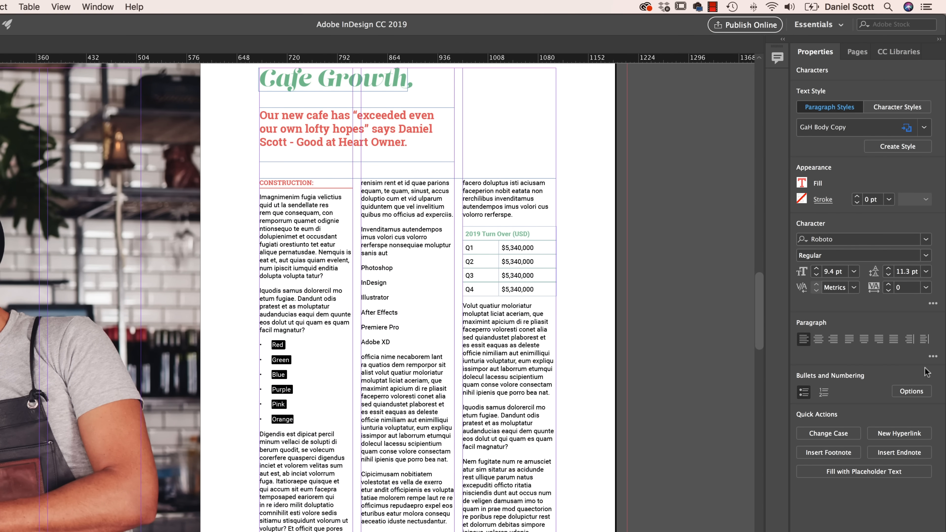
Set the space after each bulleted colour paragraph to 0 pt in the expanded paragraph options
{"action": "left_click", "coordinate": [933, 357]}
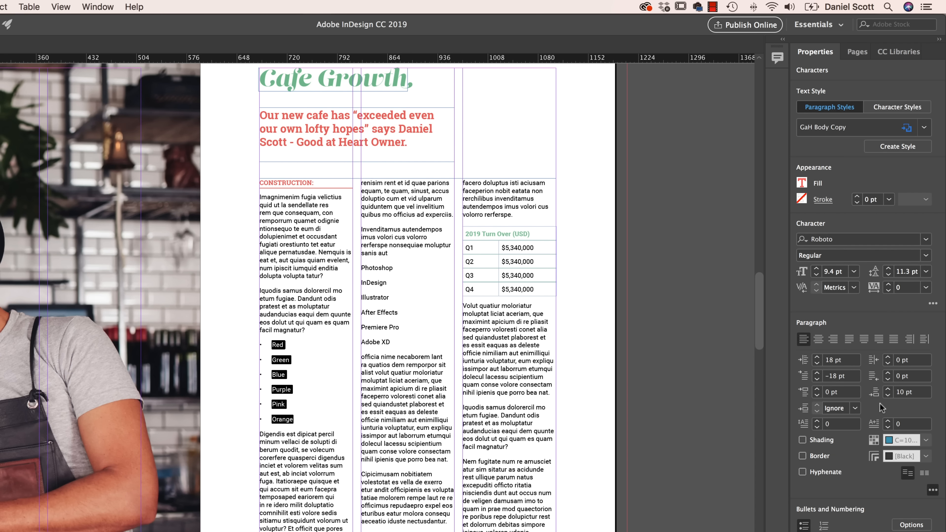
{"action": "left_click", "coordinate": [932, 490]}
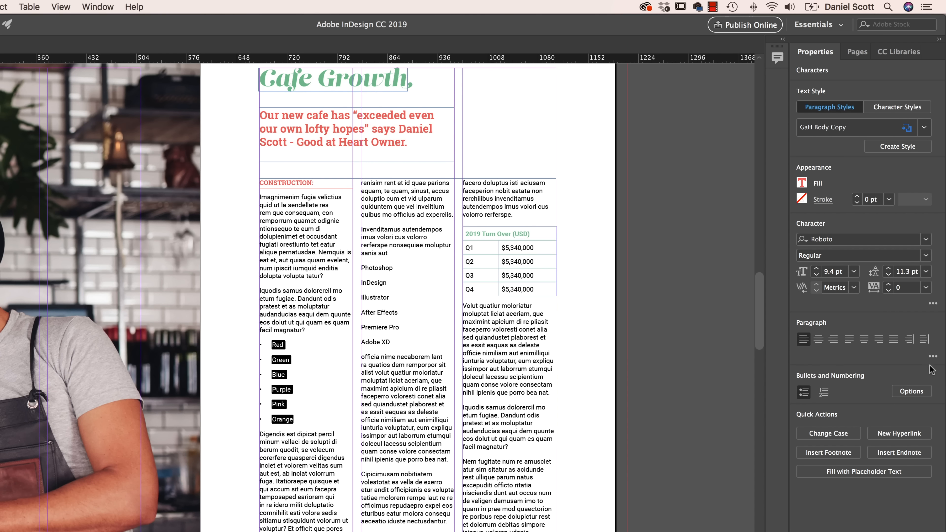
{"action": "left_click", "coordinate": [933, 356]}
{"action": "left_click", "coordinate": [888, 394]}
{"action": "left_click", "coordinate": [888, 395]}
{"action": "left_click", "coordinate": [887, 395]}
{"action": "left_click", "coordinate": [888, 395]}
{"action": "left_click", "coordinate": [887, 395]}
{"action": "left_click", "coordinate": [887, 394]}
{"action": "left_click", "coordinate": [887, 395]}
{"action": "left_click", "coordinate": [887, 395]}
{"action": "left_click", "coordinate": [887, 395]}
{"action": "left_click", "coordinate": [888, 395]}
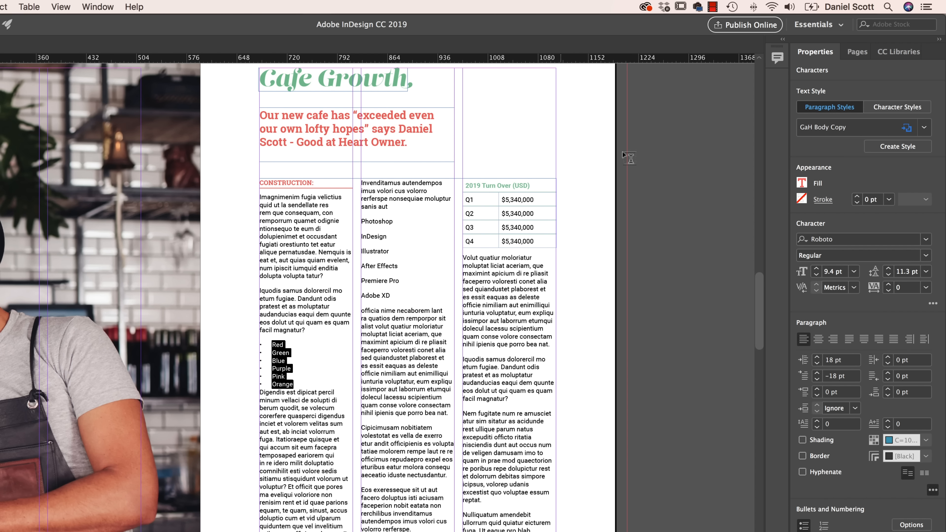
Set the space after the last bullet, Orange, to 10 pt
{"action": "left_click", "coordinate": [276, 381]}
{"action": "double_click", "coordinate": [278, 384]}
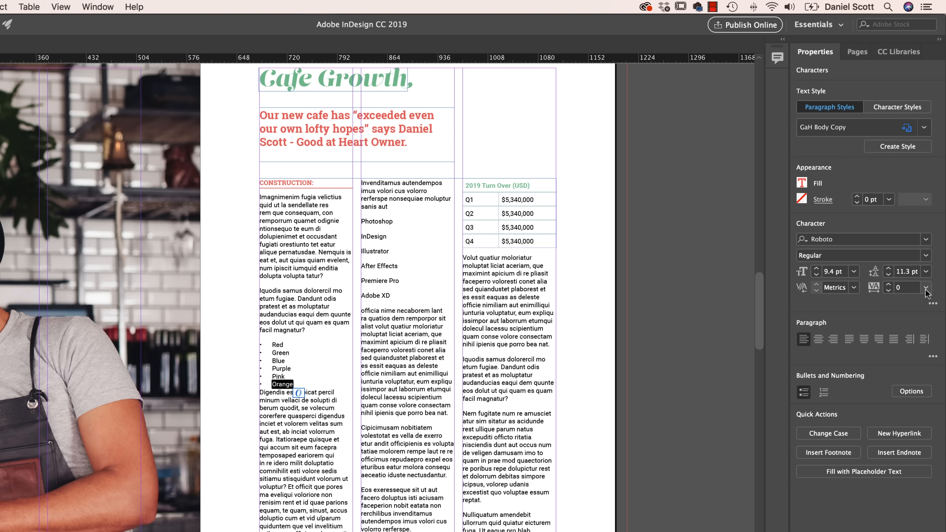
{"action": "left_click", "coordinate": [932, 357]}
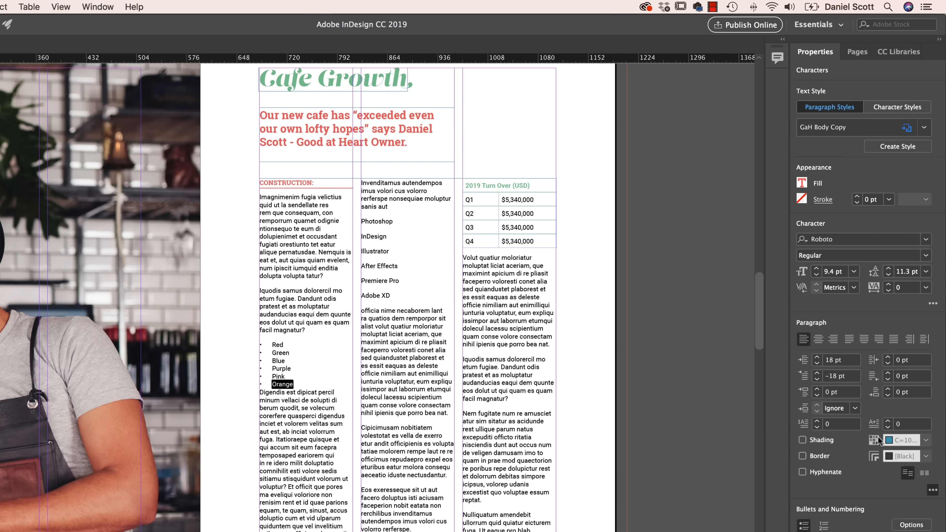
{"action": "left_click", "coordinate": [889, 388]}
{"action": "left_click", "coordinate": [889, 388]}
{"action": "left_click", "coordinate": [889, 388]}
{"action": "left_click", "coordinate": [889, 388]}
{"action": "left_click", "coordinate": [888, 388]}
{"action": "left_click", "coordinate": [888, 388]}
{"action": "left_click", "coordinate": [888, 388]}
{"action": "left_click", "coordinate": [889, 388]}
{"action": "left_click", "coordinate": [889, 389]}
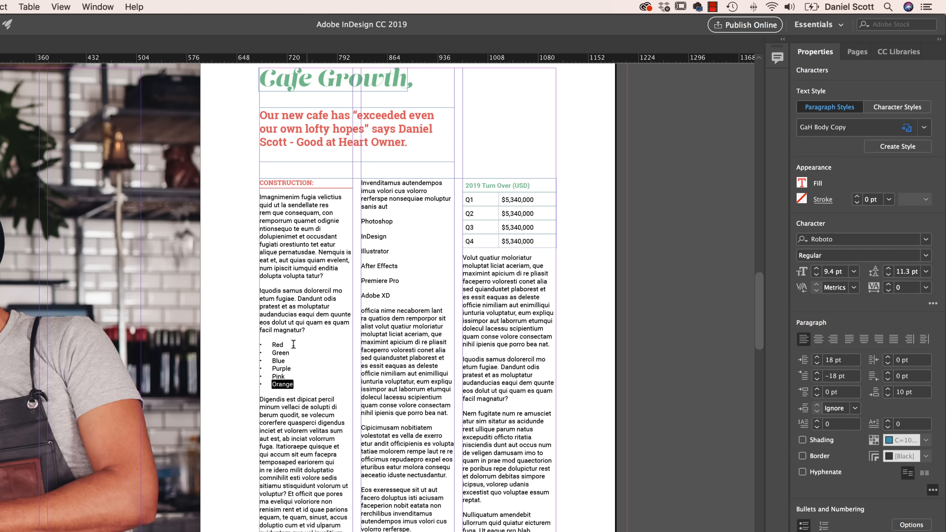
Set the space before the first bullet, Red, to 7 pt
{"action": "double_click", "coordinate": [278, 344]}
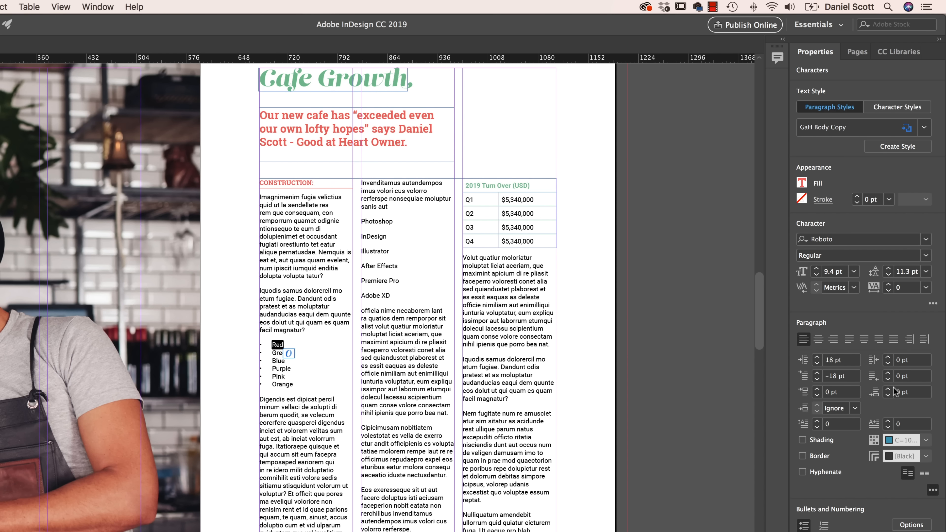
{"action": "left_click", "coordinate": [817, 388]}
{"action": "left_click", "coordinate": [817, 388]}
{"action": "left_click", "coordinate": [817, 388]}
{"action": "left_click", "coordinate": [817, 388]}
{"action": "left_click", "coordinate": [817, 389]}
{"action": "left_click", "coordinate": [817, 388]}
{"action": "left_click", "coordinate": [817, 388]}
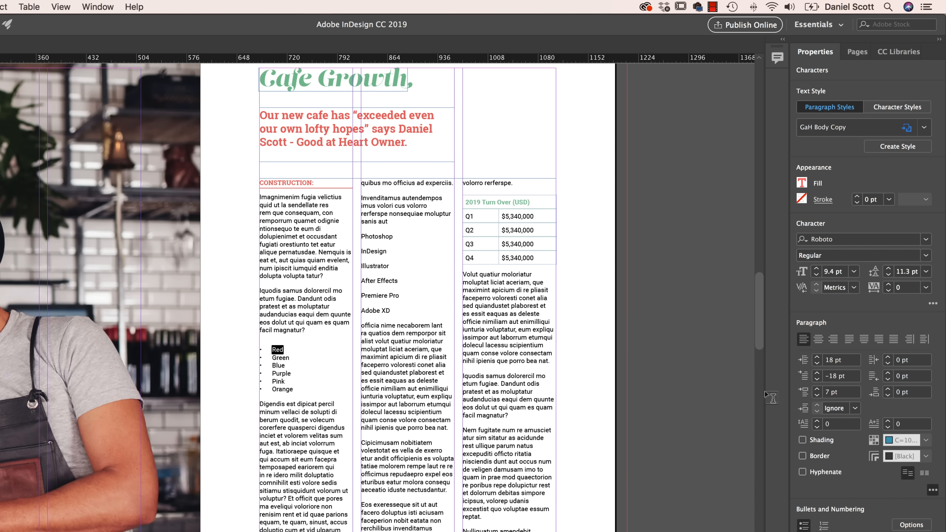
Undo the spacing changes and the bullets on the colour list, back to plain paragraphs
{"action": "left_click_drag", "start_coordinate": [300, 388], "coordinate": [271, 348]}
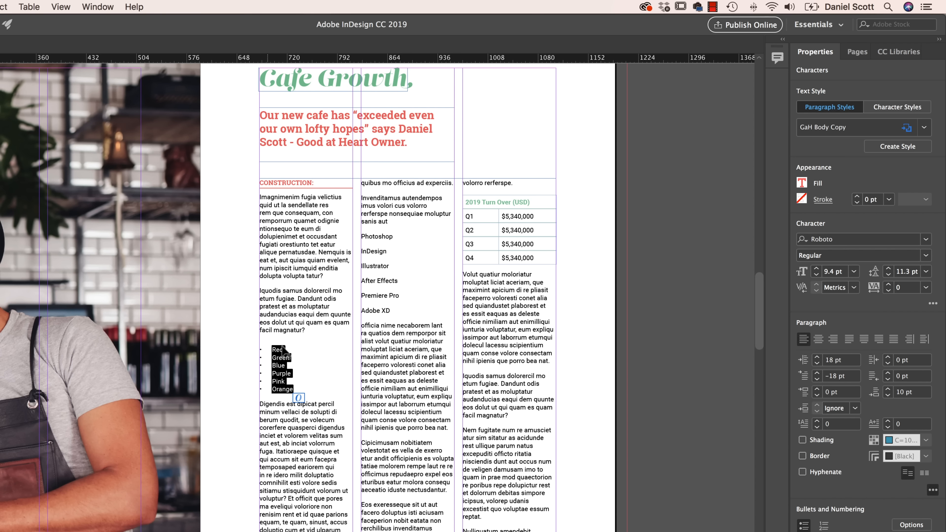
{"action": "key", "text": "super+z"}
{"action": "key", "text": "super+z"}
{"action": "key", "text": "super+z"}
{"action": "key", "text": "super+z"}
{"action": "key", "text": "super+z"}
{"action": "key", "text": "super+z"}
{"action": "key", "text": "super+z"}
{"action": "key", "text": "super+z"}
{"action": "key", "text": "super+z"}
{"action": "key", "text": "super+z"}
{"action": "key", "text": "super+z"}
{"action": "key", "text": "super+z"}
{"action": "key", "text": "super+z"}
{"action": "key", "text": "super+z"}
{"action": "key", "text": "super+z"}
{"action": "key", "text": "super+z"}
{"action": "key", "text": "super+z"}
{"action": "key", "text": "super+z"}
{"action": "key", "text": "super+z"}
{"action": "key", "text": "super+z"}
{"action": "key", "text": "super+z"}
{"action": "key", "text": "super+z"}
{"action": "key", "text": "super+z"}
{"action": "key", "text": "super+z"}
{"action": "key", "text": "super+z"}
{"action": "key", "text": "super+z"}
{"action": "key", "text": "super+z"}
{"action": "key", "text": "super+z"}
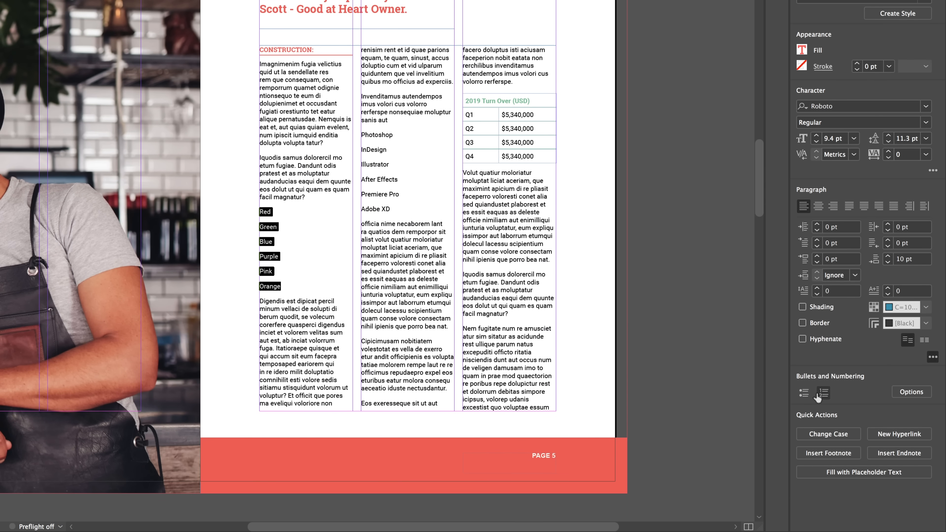
Bullet the colour list and set its Space Between Paragraphs Using Same Style to 0 pt
{"action": "left_click", "coordinate": [803, 393]}
{"action": "left_click", "coordinate": [932, 357]}
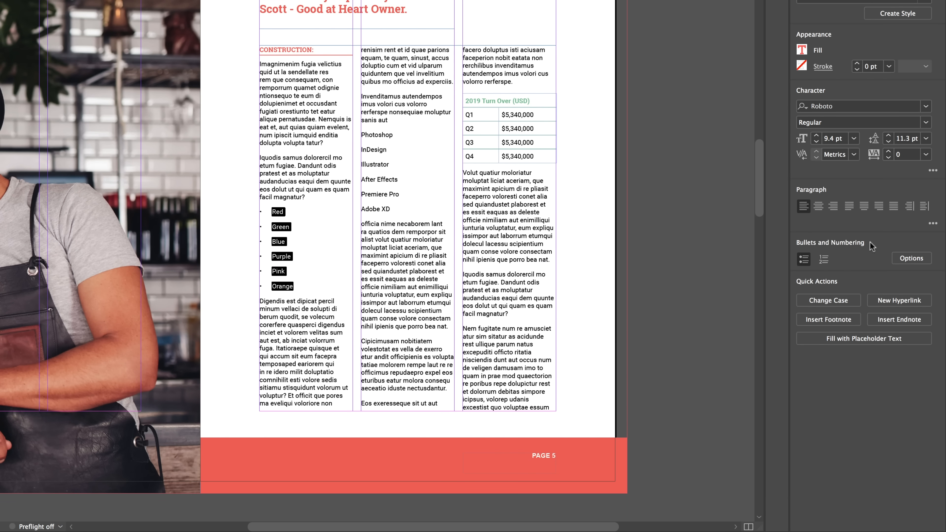
{"action": "left_click", "coordinate": [934, 230]}
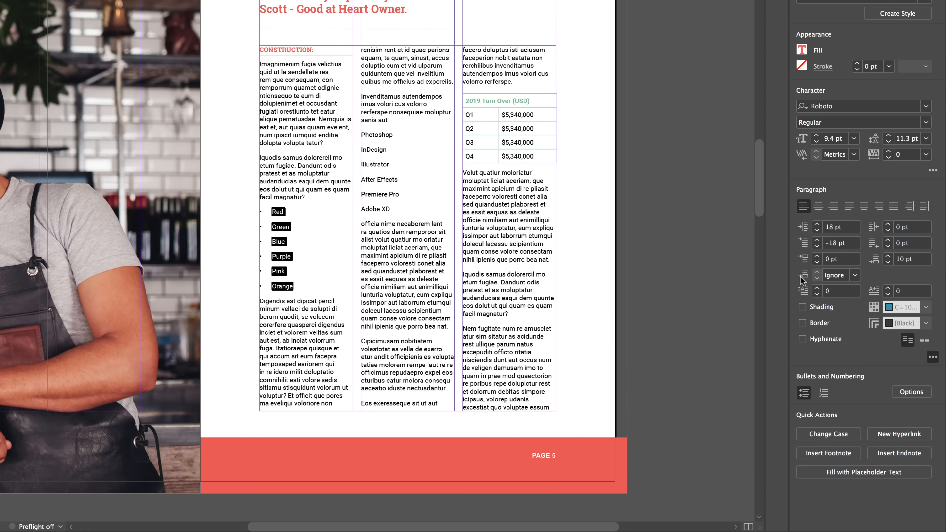
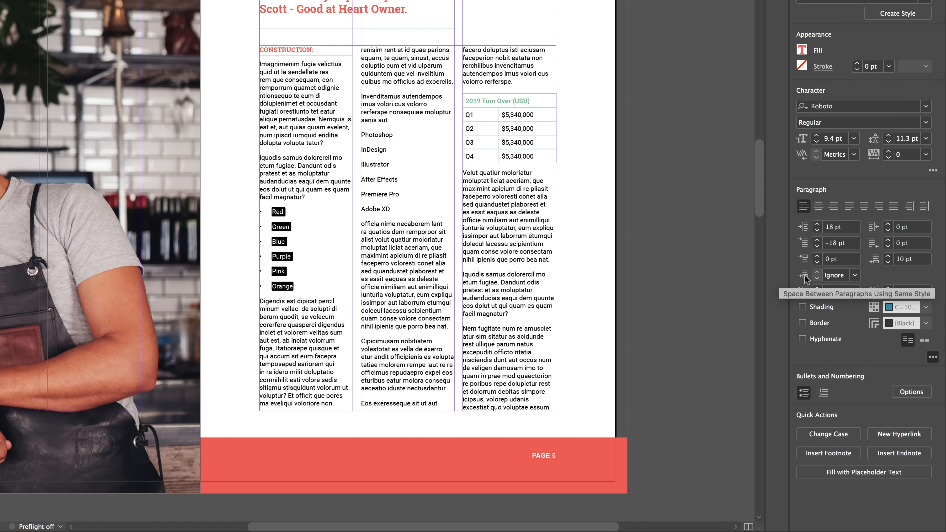
{"action": "left_click", "coordinate": [855, 276]}
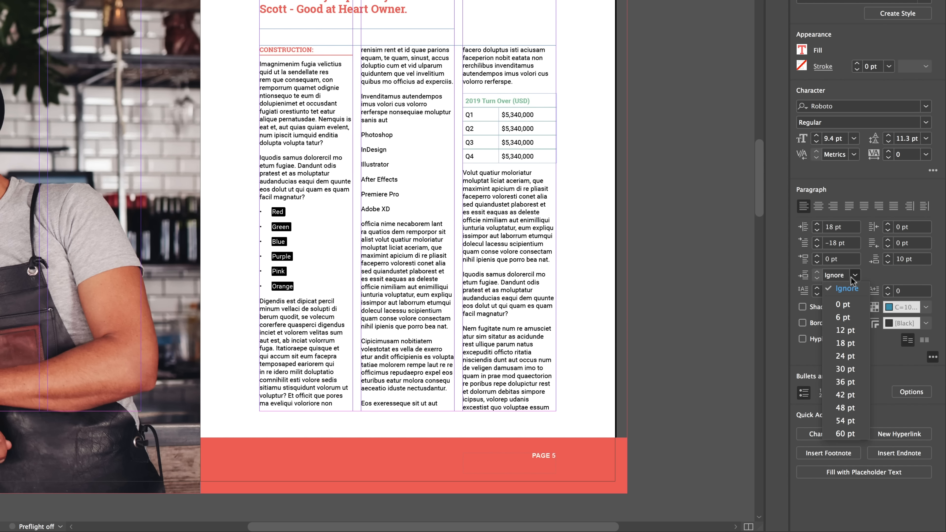
{"action": "left_click", "coordinate": [849, 305]}
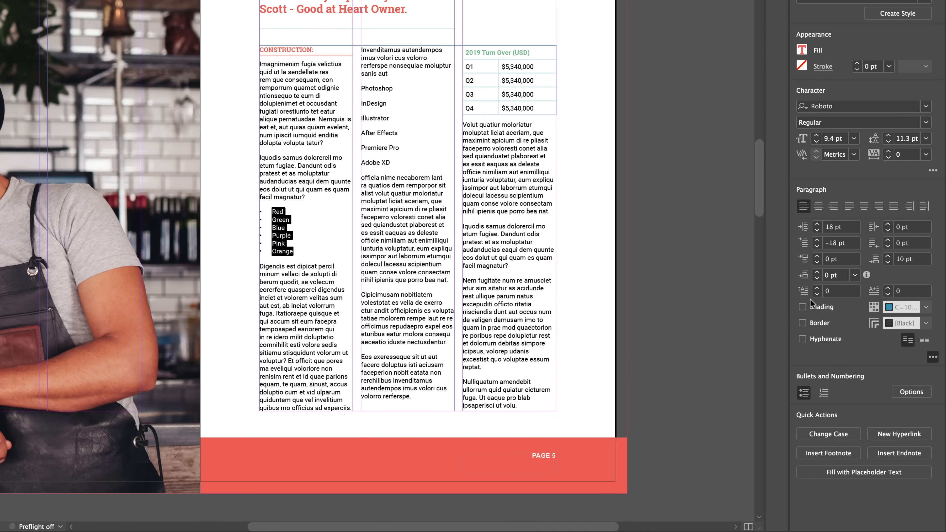
{"action": "left_click", "coordinate": [280, 211]}
{"action": "left_click_drag", "start_coordinate": [273, 212], "coordinate": [283, 212]}
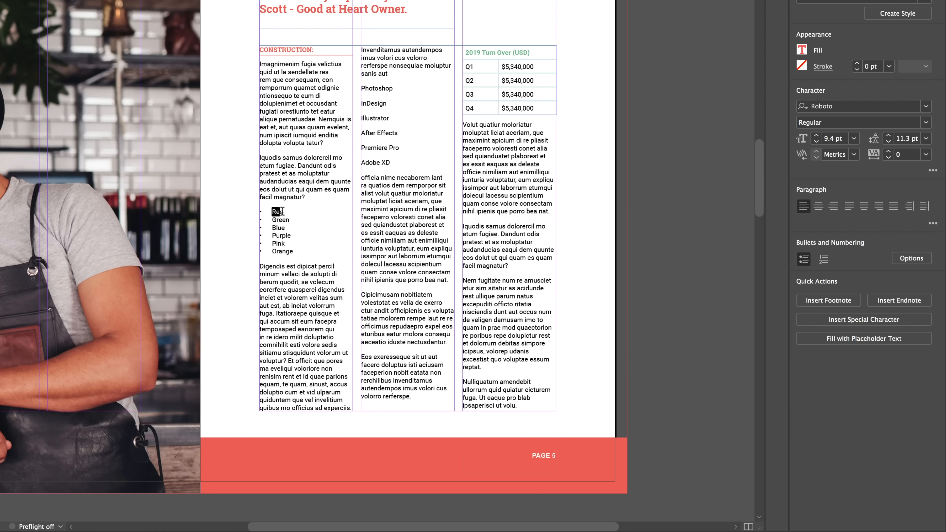
Create a paragraph style named Bullets from the bulleted colour list
{"action": "left_click_drag", "start_coordinate": [295, 252], "coordinate": [276, 241]}
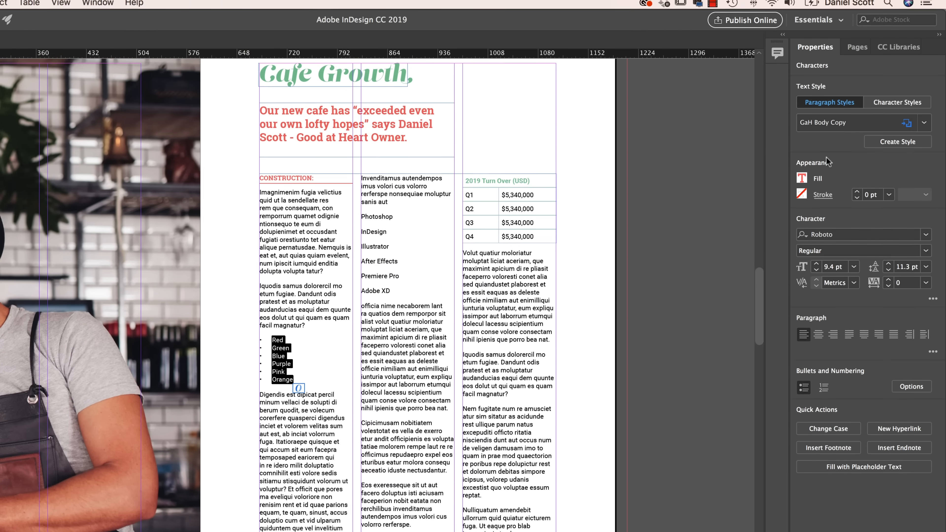
{"action": "left_click", "coordinate": [898, 43]}
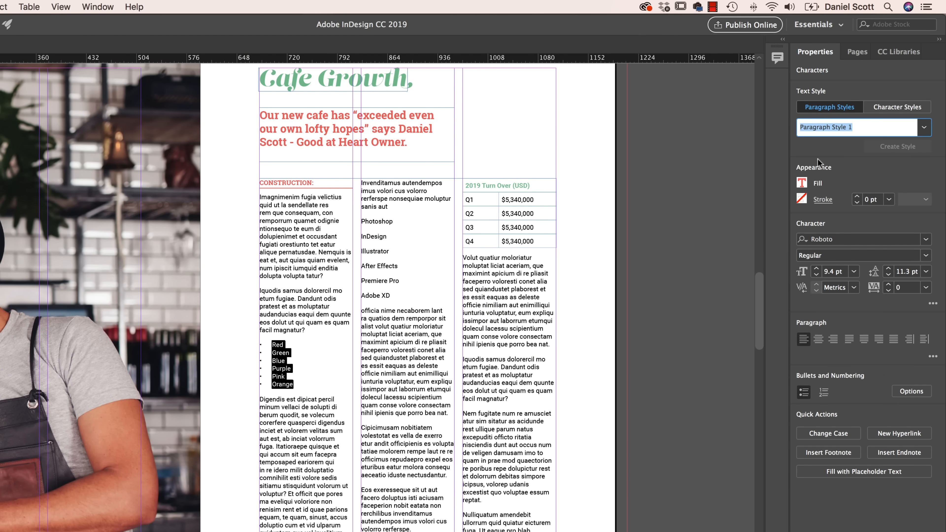
{"action": "type", "text": "Bullets"}
{"action": "key", "text": "Return"}
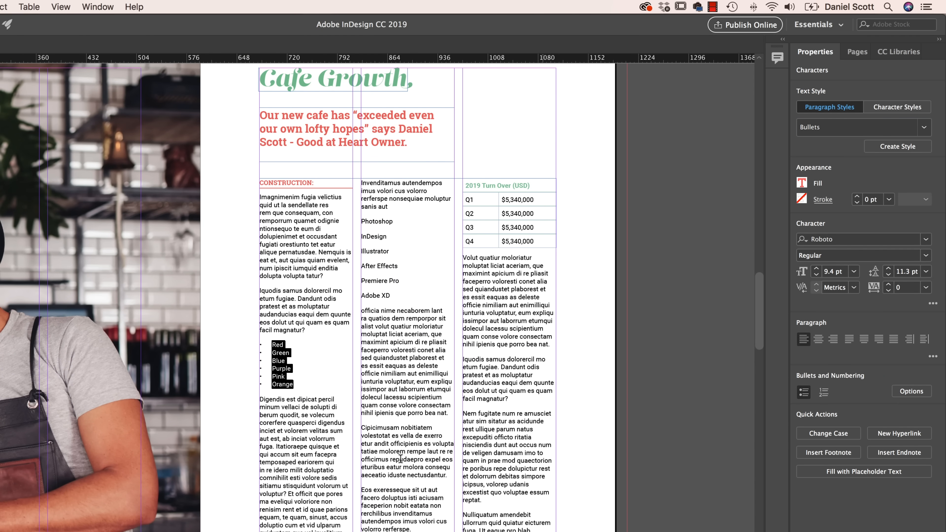
Check the Bullets style's paragraph spacing settings on the Red and Green, Green and Blue, and Orange bullets
{"action": "left_click", "coordinate": [295, 321]}
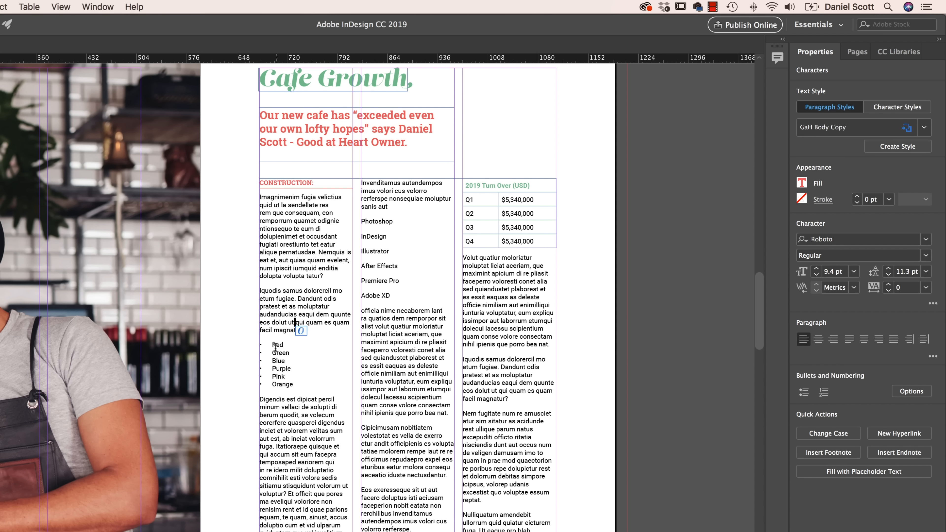
{"action": "left_click_drag", "start_coordinate": [272, 344], "coordinate": [290, 347]}
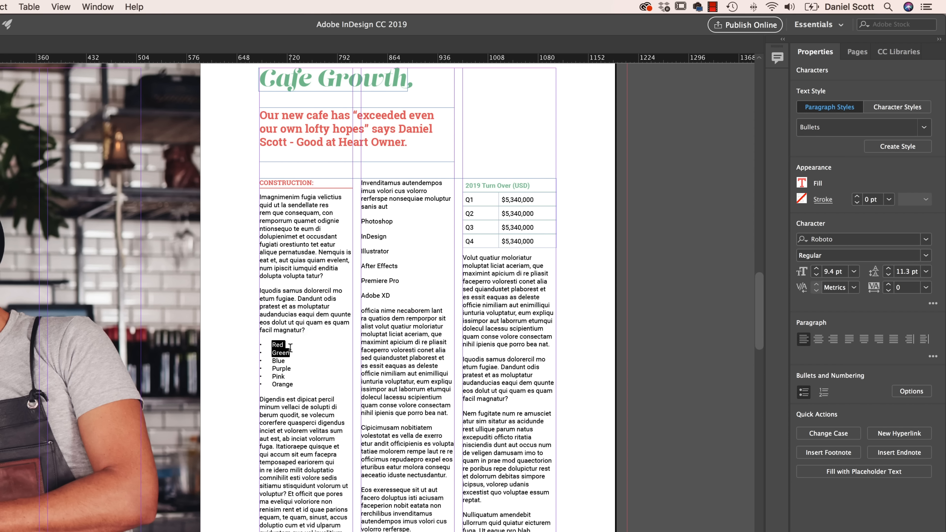
{"action": "left_click", "coordinate": [932, 356]}
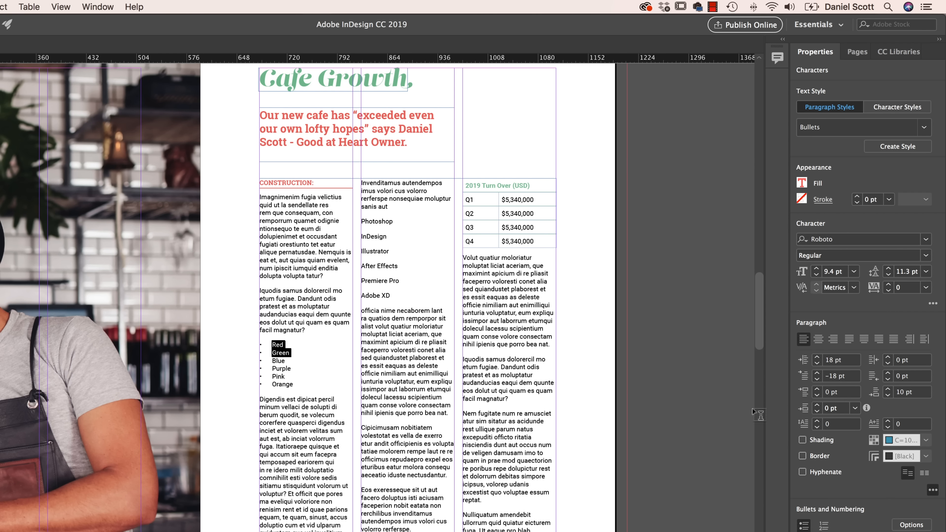
{"action": "left_click", "coordinate": [293, 357]}
{"action": "mouse_move", "coordinate": [272, 352]}
{"action": "left_mouse_down"}
{"action": "mouse_move", "coordinate": [287, 352]}
{"action": "mouse_move", "coordinate": [286, 360]}
{"action": "left_mouse_up"}
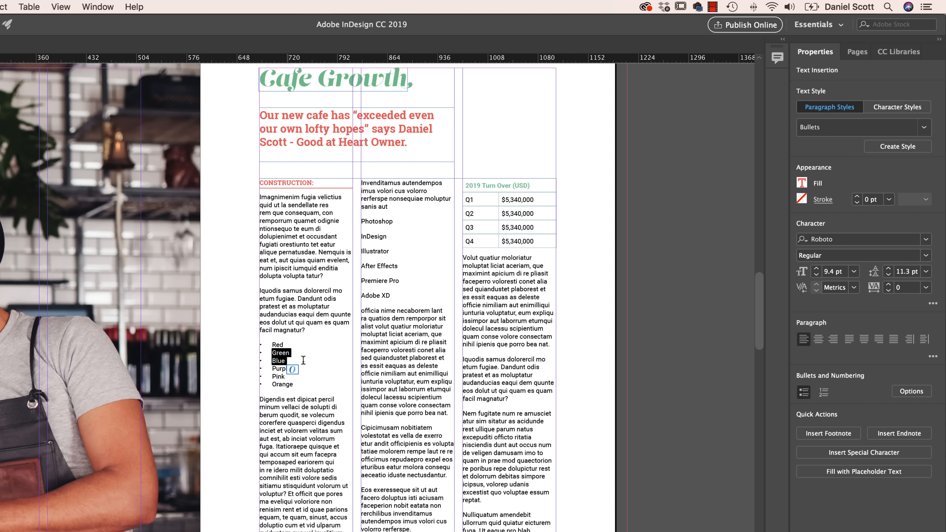
{"action": "left_click", "coordinate": [933, 357]}
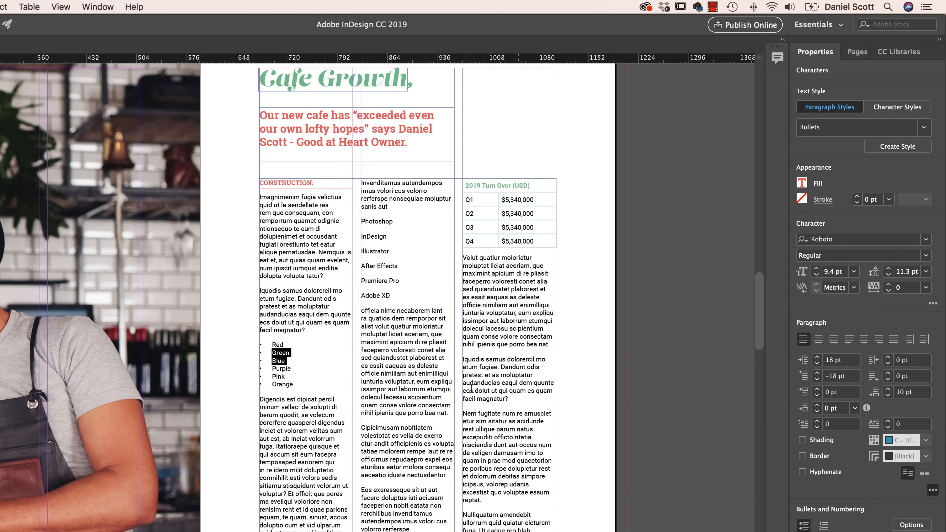
{"action": "left_click_drag", "start_coordinate": [271, 383], "coordinate": [293, 391]}
{"action": "left_click", "coordinate": [290, 400]}
{"action": "double_click", "coordinate": [284, 384]}
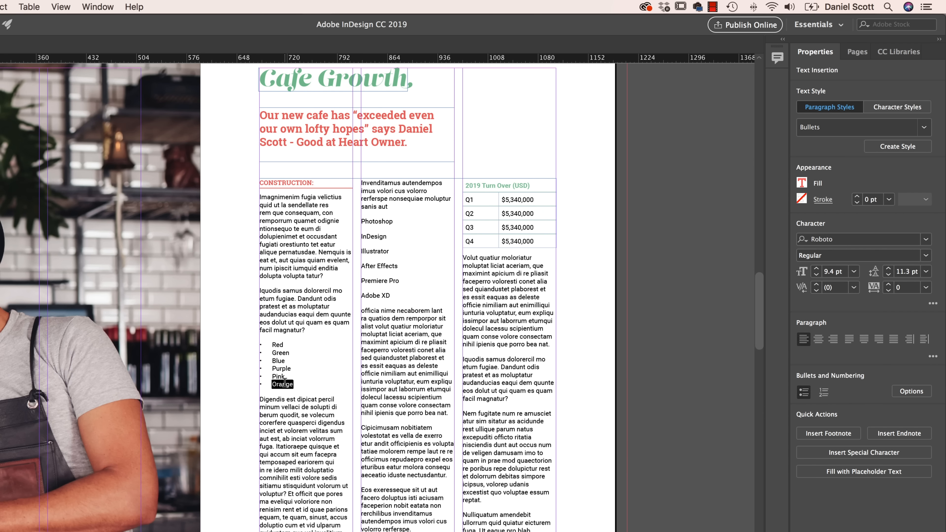
{"action": "left_click", "coordinate": [932, 357]}
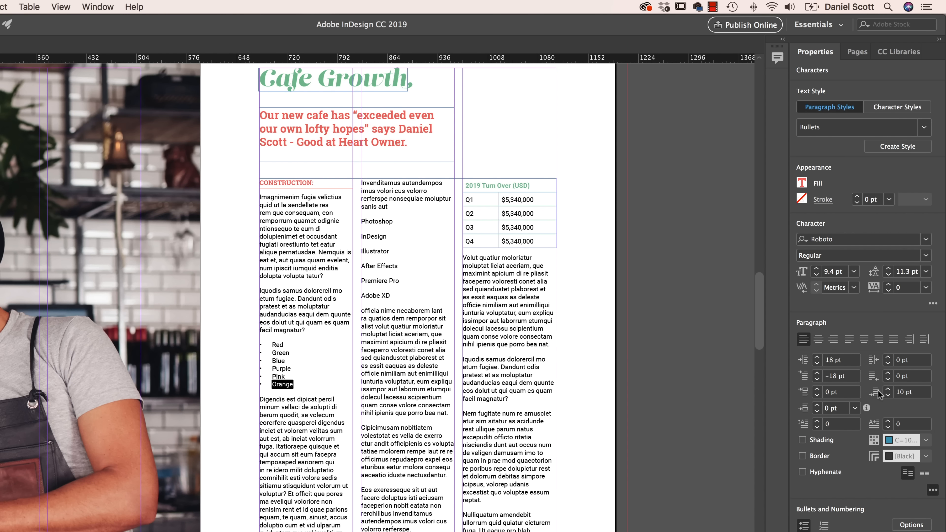
Try a 24 pt space after on the whole colour list and set it back to 10 pt
{"action": "left_click", "coordinate": [301, 387]}
{"action": "left_click_drag", "start_coordinate": [303, 390], "coordinate": [274, 349]}
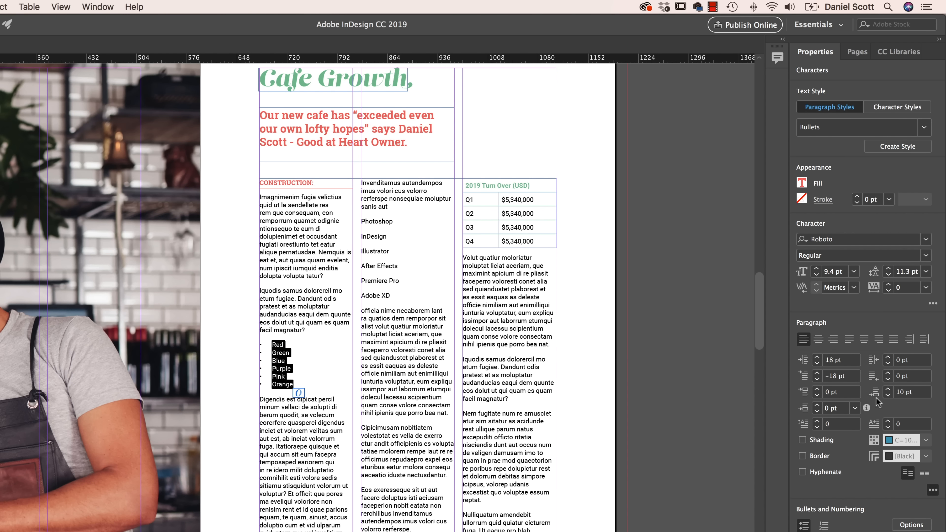
{"action": "left_click", "coordinate": [888, 389]}
{"action": "left_click", "coordinate": [888, 389]}
{"action": "left_click", "coordinate": [888, 389]}
{"action": "left_click", "coordinate": [888, 389]}
{"action": "left_click", "coordinate": [888, 390]}
{"action": "left_click", "coordinate": [888, 389]}
{"action": "left_click", "coordinate": [888, 390]}
{"action": "left_click", "coordinate": [889, 389]}
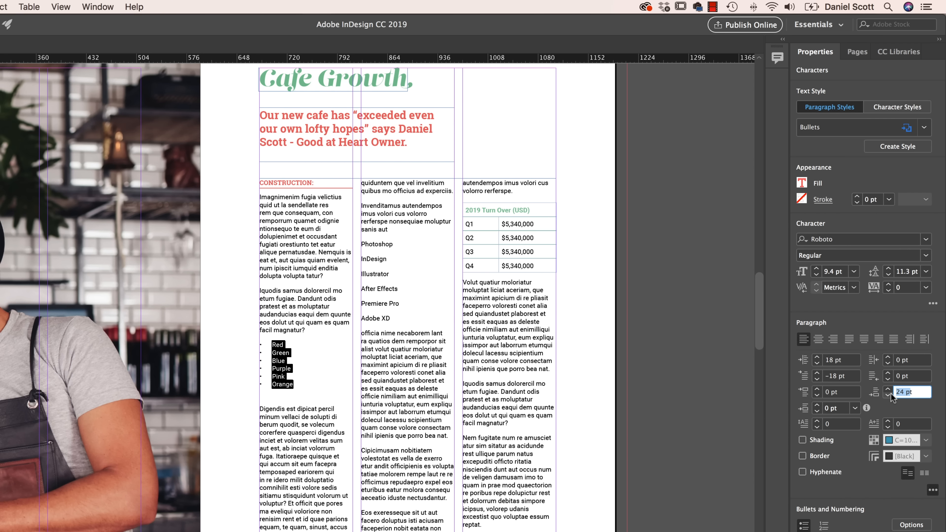
{"action": "type", "text": "10"}
{"action": "key", "text": "Return"}
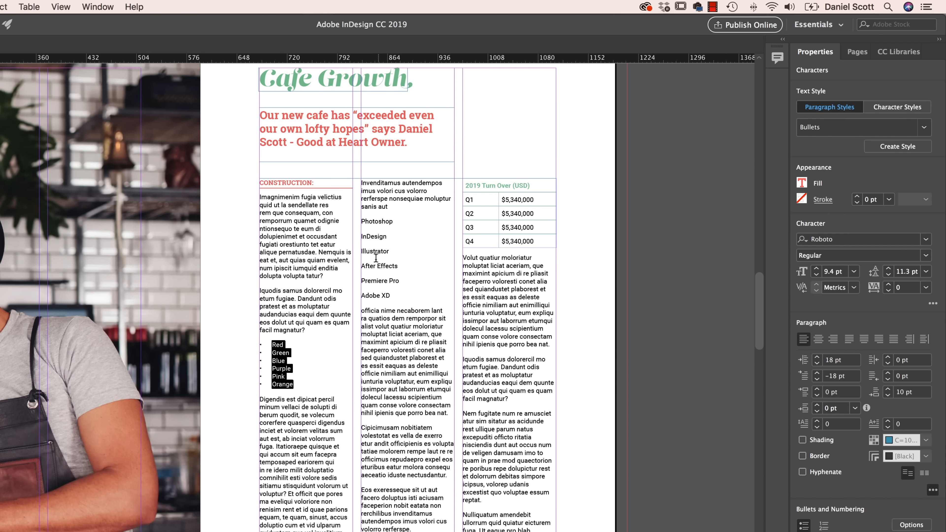
Apply the Bullets paragraph style to the software list from Photoshop to Adobe XD
{"action": "left_click_drag", "start_coordinate": [395, 297], "coordinate": [361, 220]}
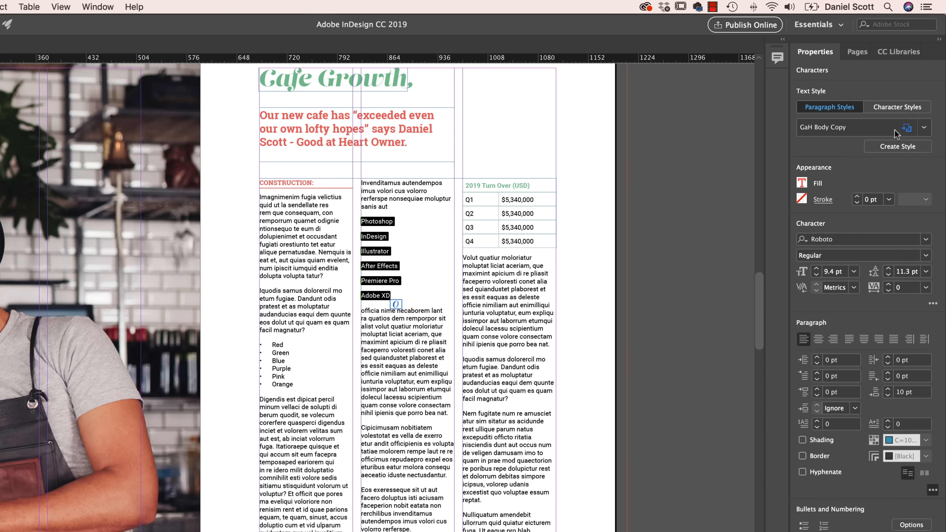
{"action": "left_click", "coordinate": [924, 129]}
{"action": "left_click", "coordinate": [826, 321]}
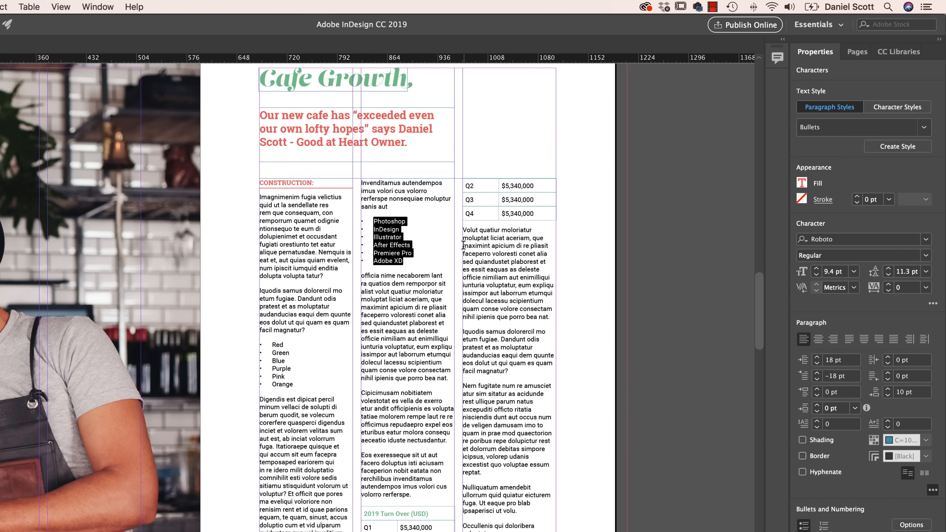
Show the Control bar and split the software list into two columns with Split 2
{"action": "left_click", "coordinate": [101, 6]}
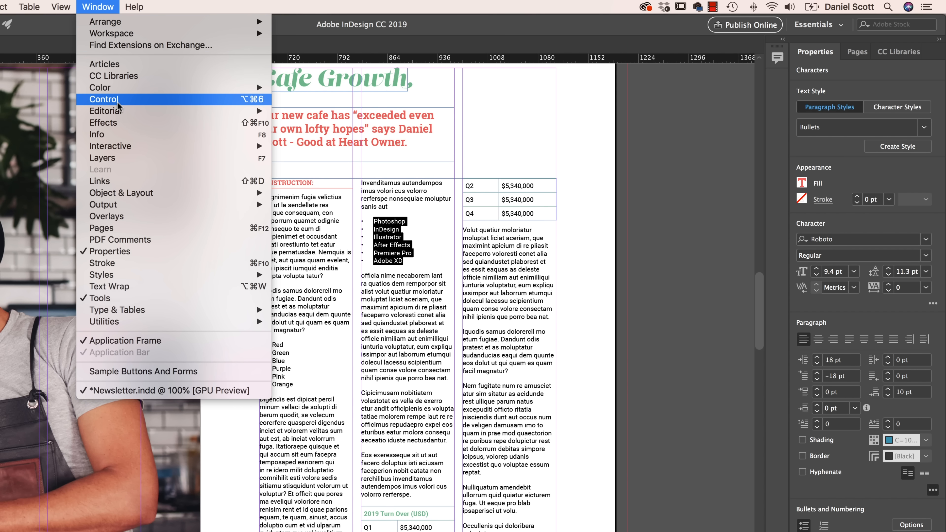
{"action": "left_click", "coordinate": [107, 101]}
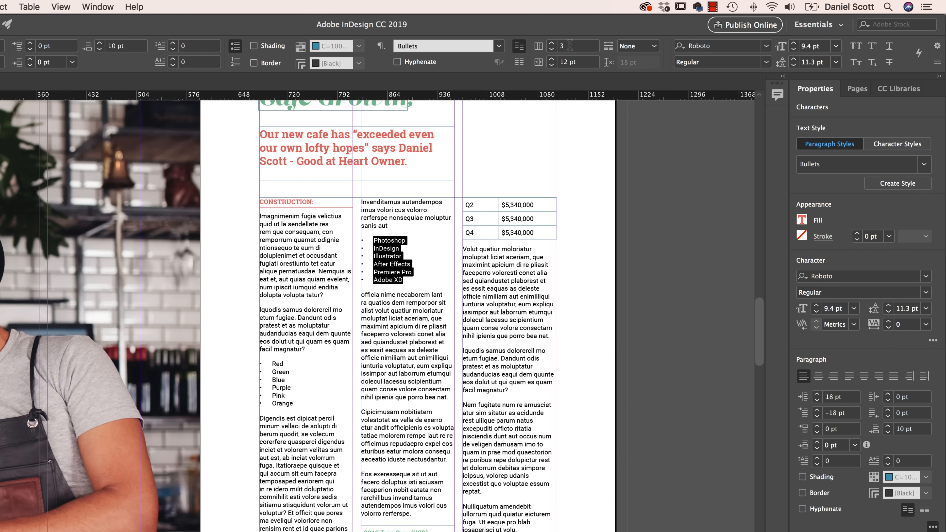
{"action": "left_click", "coordinate": [639, 46]}
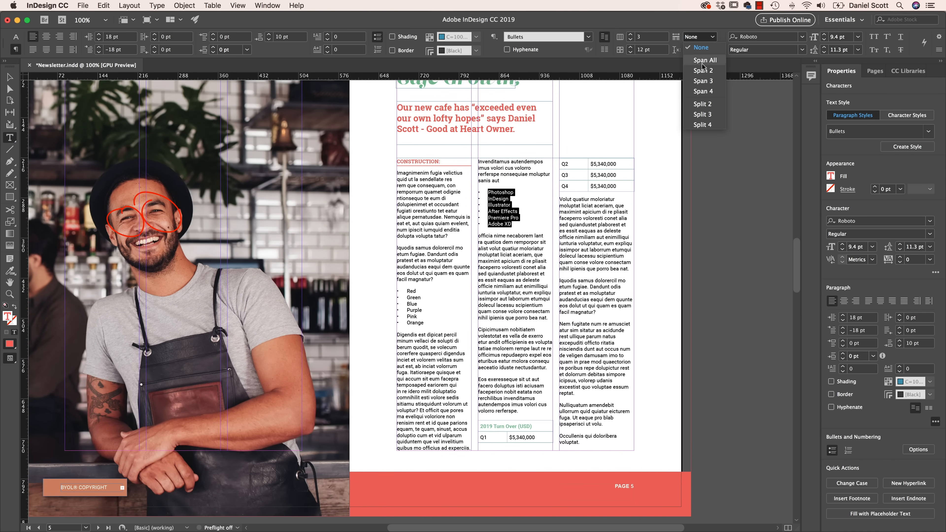
{"action": "left_click", "coordinate": [702, 104]}
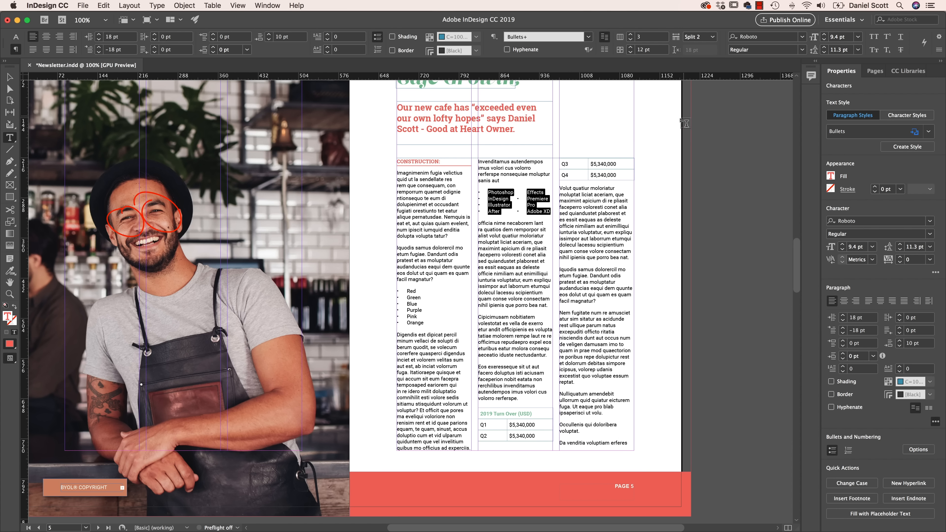
Try Split 3 on the colour list and settle on Split 2 for it
{"action": "left_click_drag", "start_coordinate": [424, 323], "coordinate": [405, 290]}
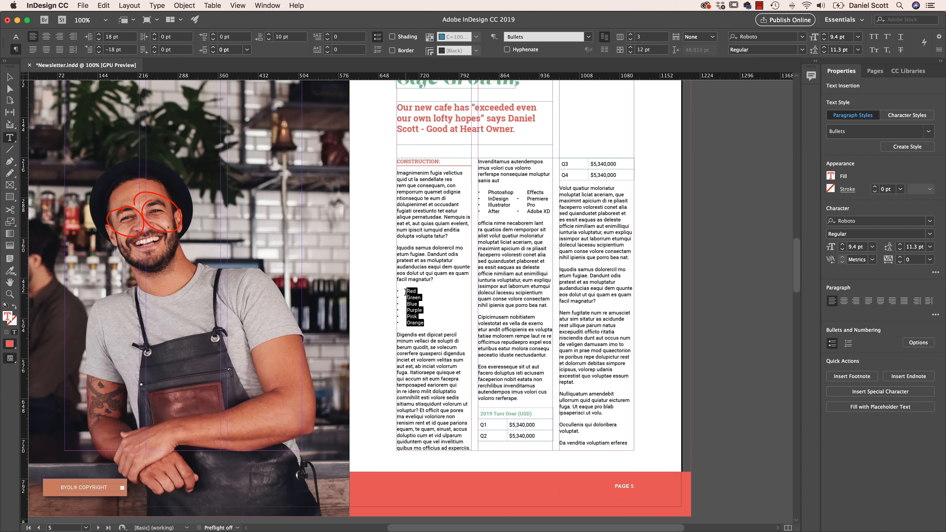
{"action": "left_click", "coordinate": [706, 36]}
{"action": "left_click", "coordinate": [702, 115]}
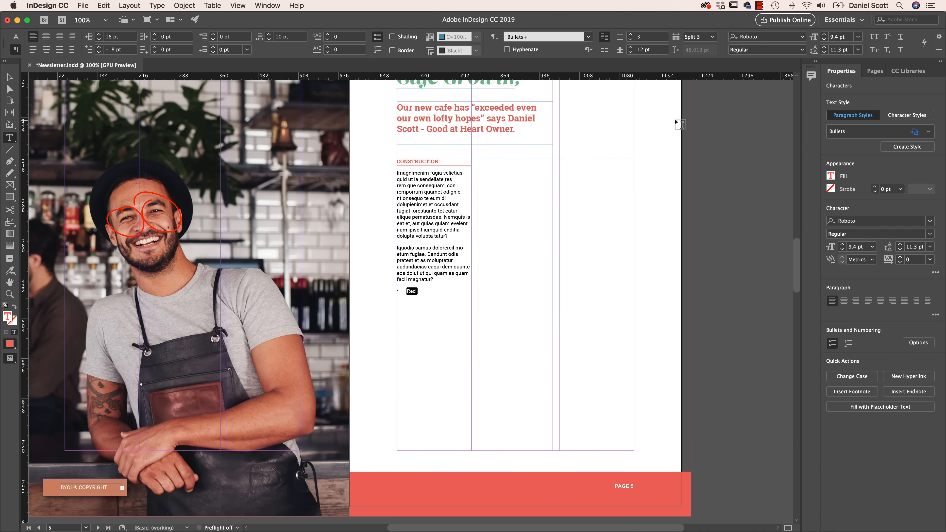
{"action": "left_click", "coordinate": [706, 37]}
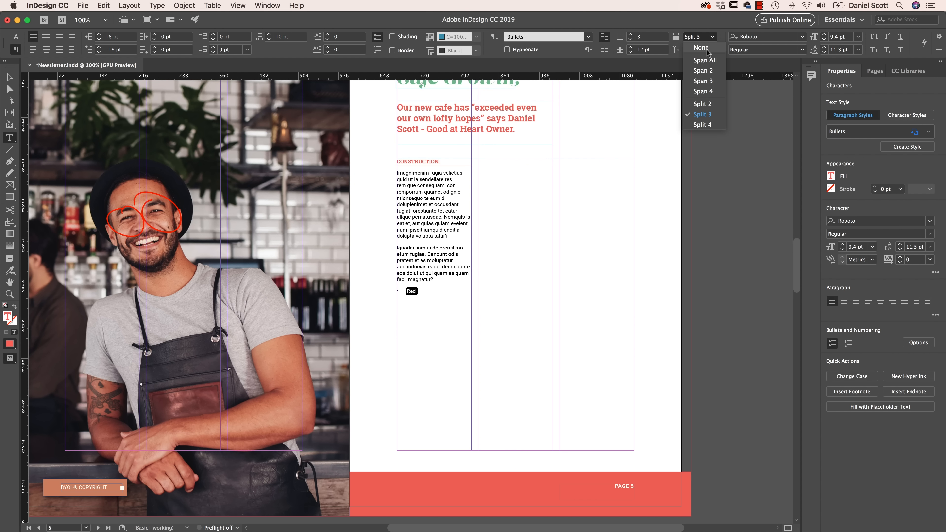
{"action": "left_click", "coordinate": [703, 107]}
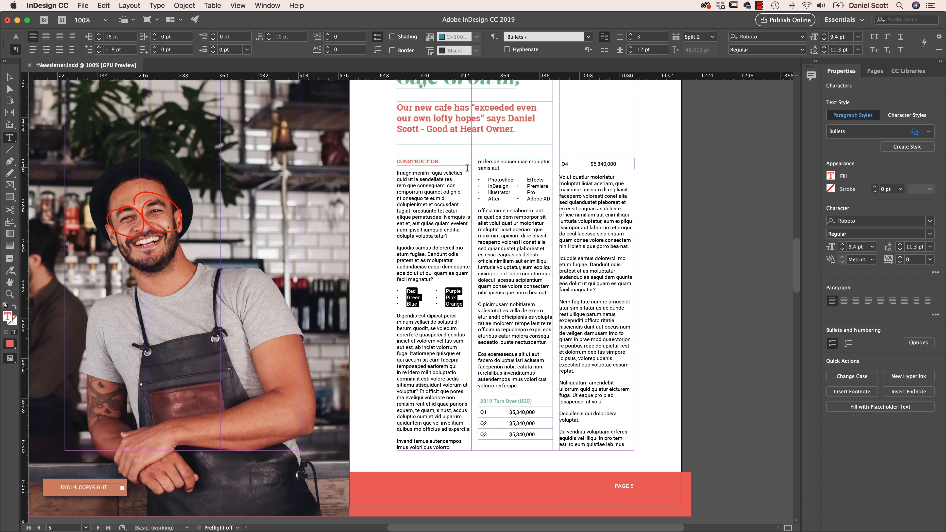
Make the CONSTRUCTION subheading span all columns with Span All
{"action": "triple_click", "coordinate": [405, 162]}
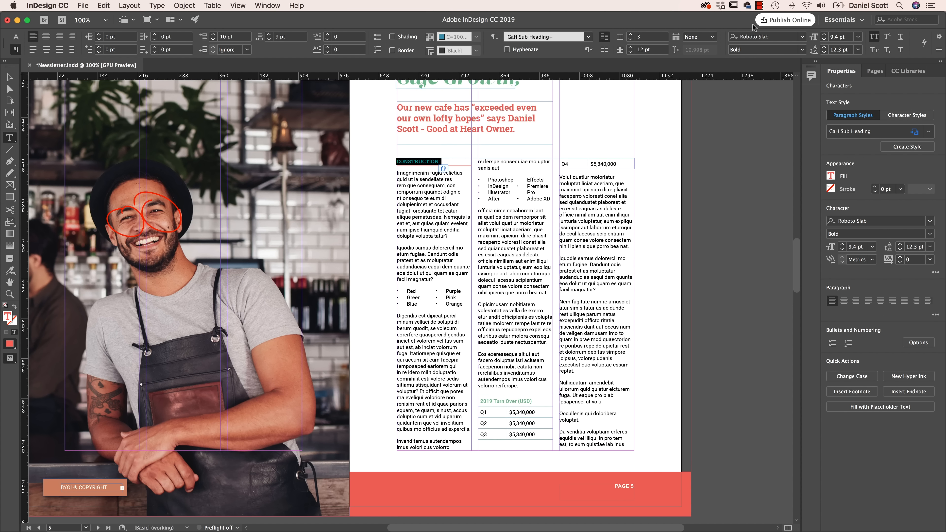
{"action": "left_click", "coordinate": [707, 36]}
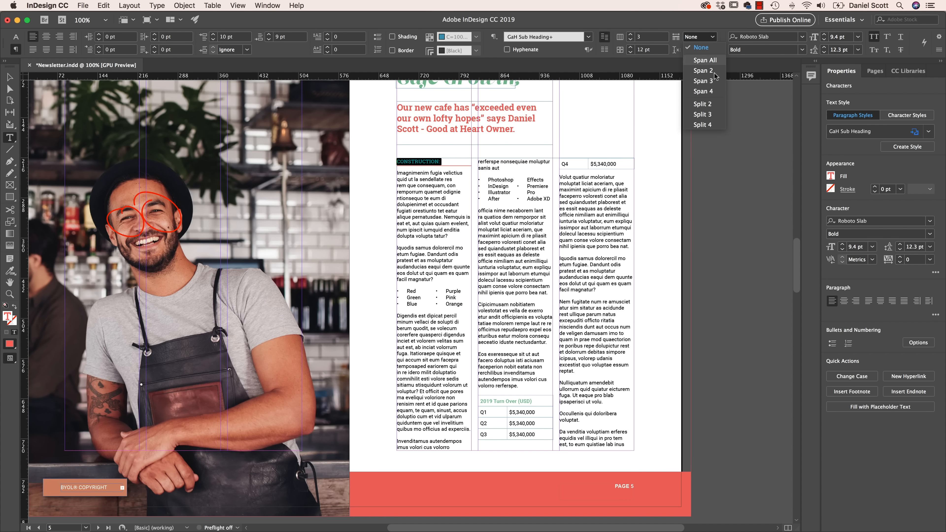
{"action": "left_click", "coordinate": [703, 61]}
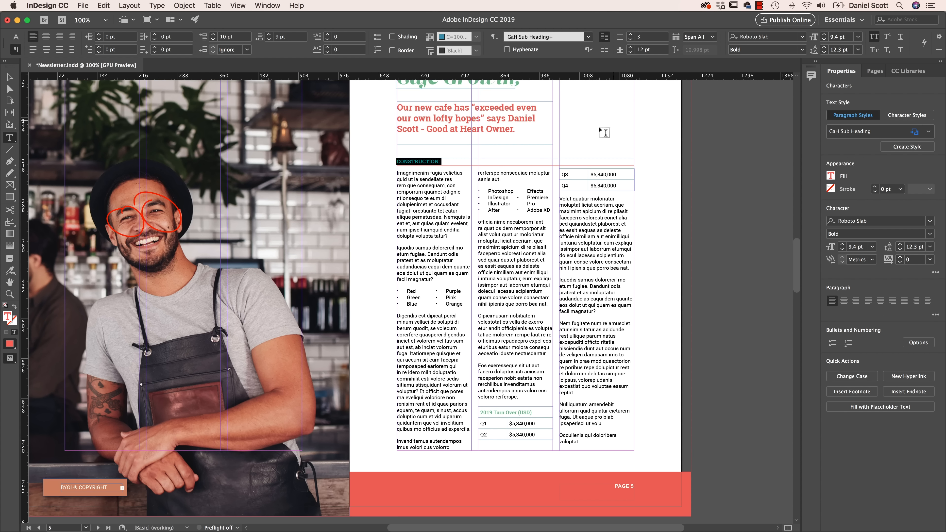
Deselect the text frame and show the newsletter spread in Preview mode
{"action": "left_click", "coordinate": [8, 68]}
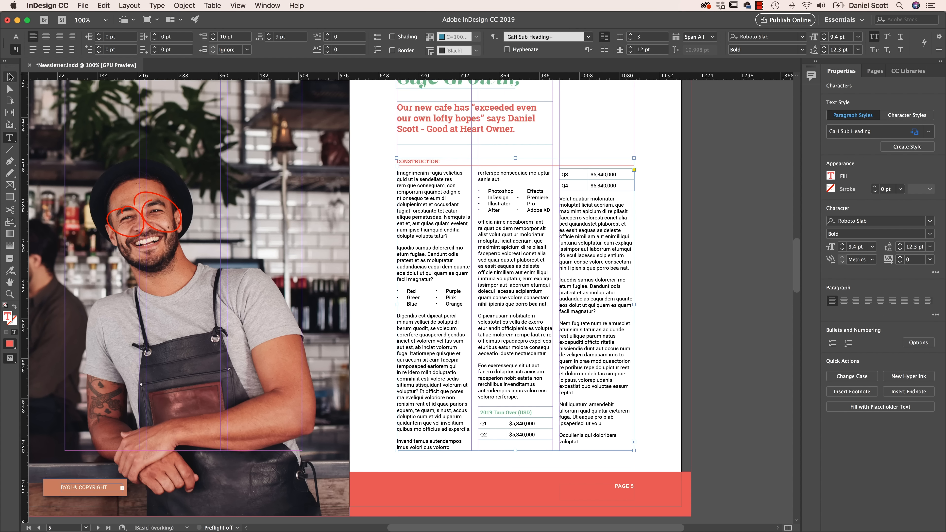
{"action": "left_click", "coordinate": [719, 226]}
{"action": "key", "text": "w"}
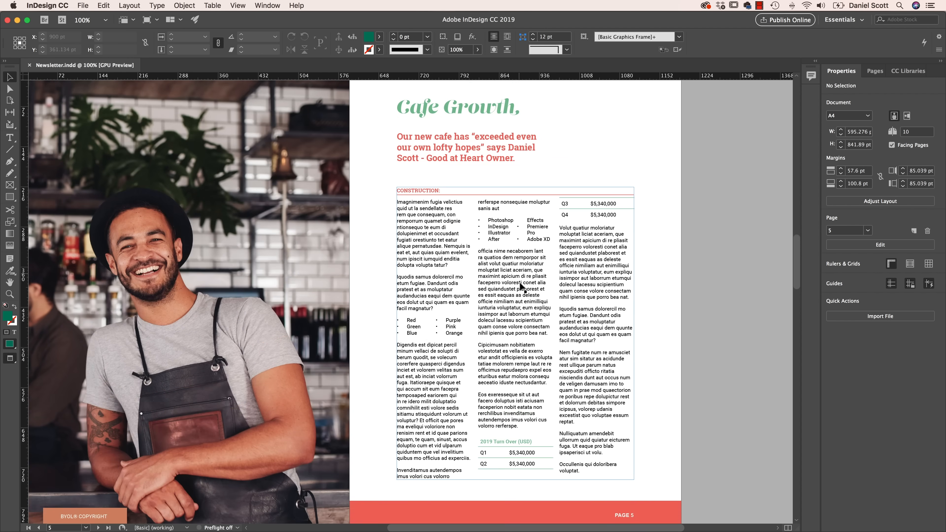
Delete the body paragraph directly below the software list, beginning "officia nime necaborem"
{"action": "left_click", "coordinate": [520, 286]}
{"action": "double_click", "coordinate": [519, 286]}
{"action": "double_click", "coordinate": [516, 284]}
{"action": "triple_click", "coordinate": [515, 284]}
{"action": "left_click", "coordinate": [515, 284]}
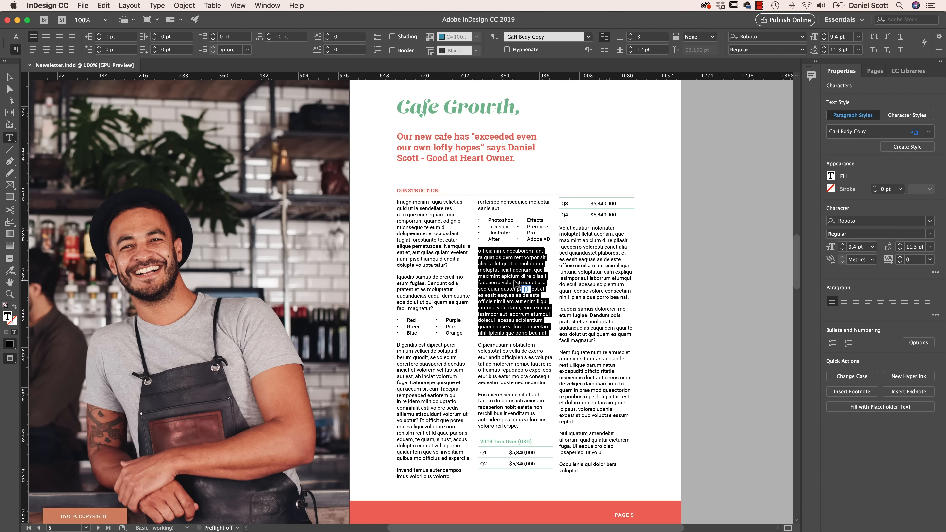
{"action": "key", "text": "BackSpace"}
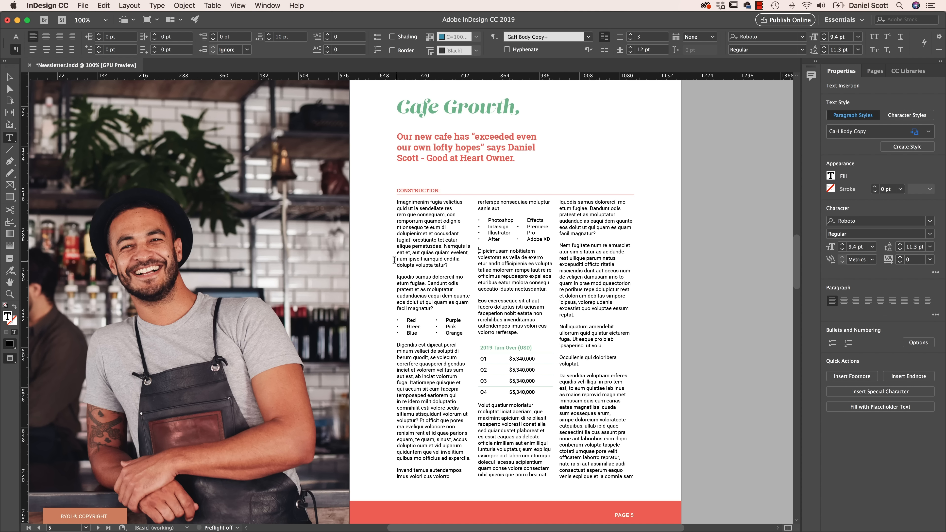
Insert a footnote after the Q1 amount in the 2019 Turn Over (USD) table
{"action": "key", "text": "super+equal"}
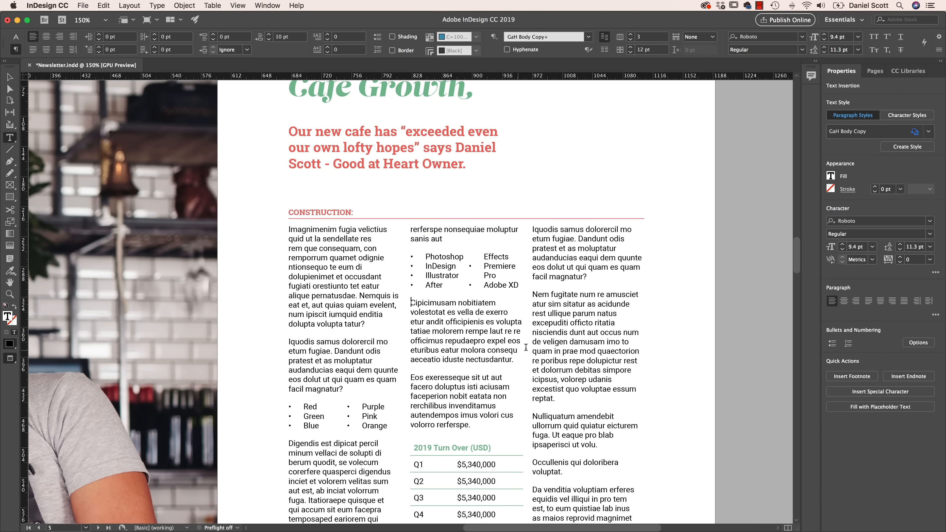
{"action": "scroll", "coordinate": [517, 349], "scroll_direction": "down", "scroll_amount": 10}
{"action": "scroll", "coordinate": [506, 331], "scroll_direction": "up", "scroll_amount": 5}
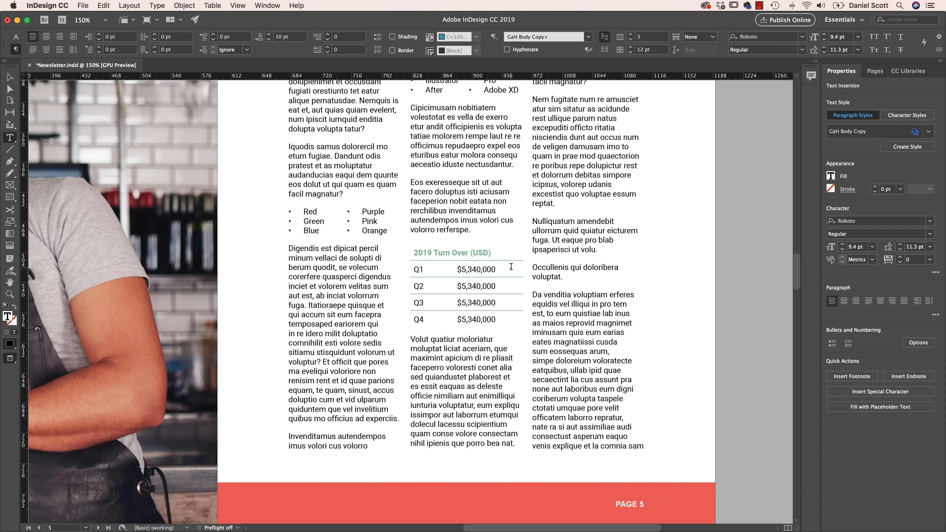
{"action": "scroll", "coordinate": [495, 272], "scroll_direction": "down", "scroll_amount": 2}
{"action": "scroll", "coordinate": [499, 298], "scroll_direction": "up", "scroll_amount": 2}
{"action": "left_click", "coordinate": [480, 271]}
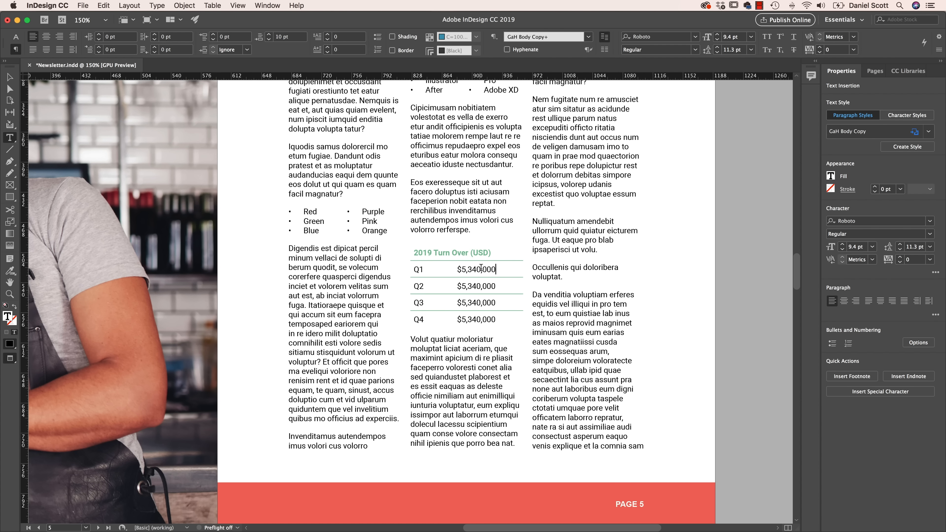
{"action": "left_click", "coordinate": [157, 6]}
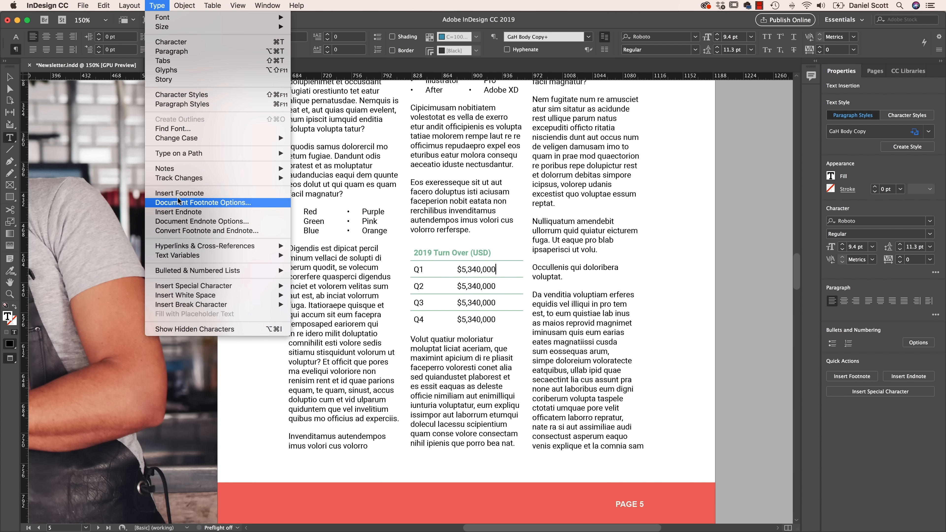
{"action": "left_click", "coordinate": [200, 194]}
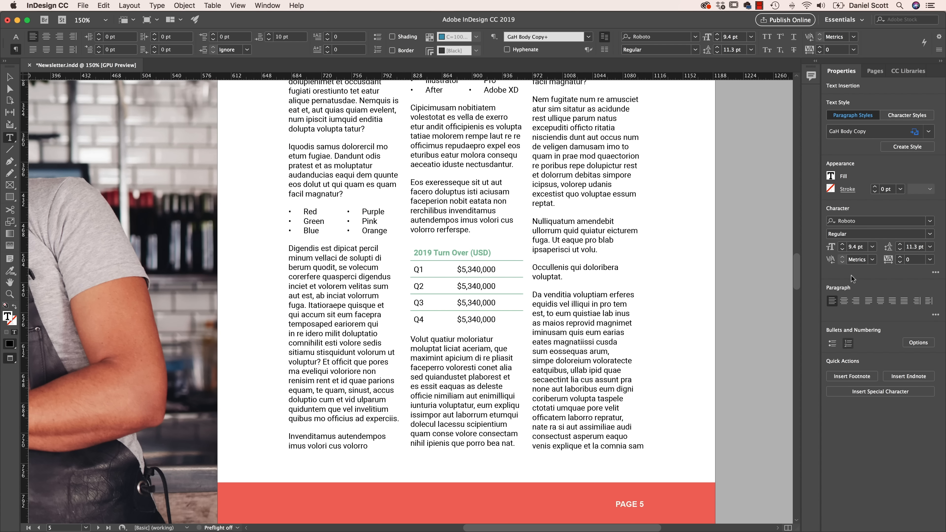
{"action": "left_click", "coordinate": [852, 376]}
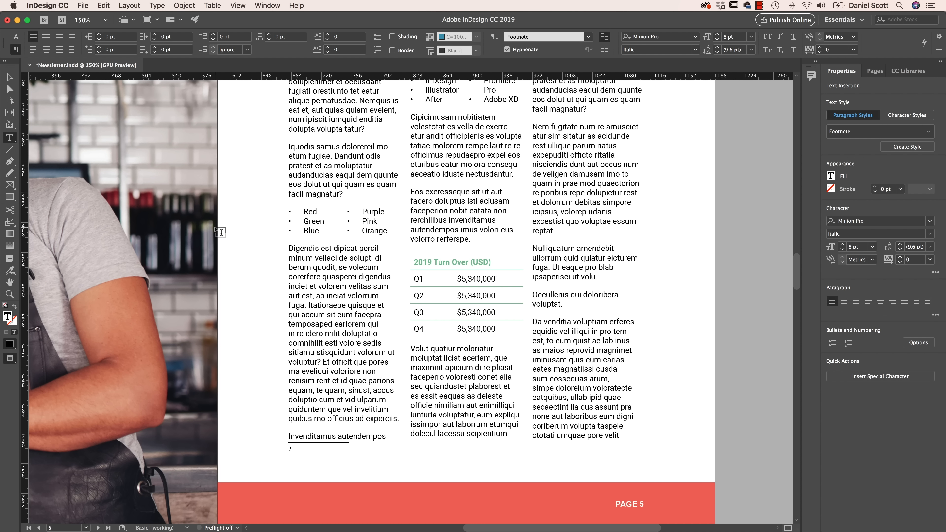
{"action": "type", "text": "Daniel Scott, InDesign Advanced Training (www.BringYourOwnLaptop.com)"}
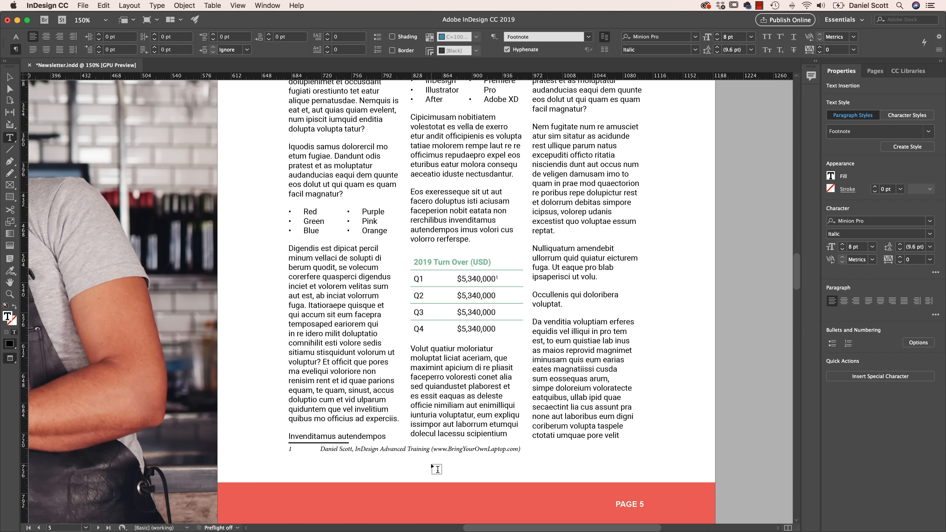
{"action": "left_click", "coordinate": [526, 289]}
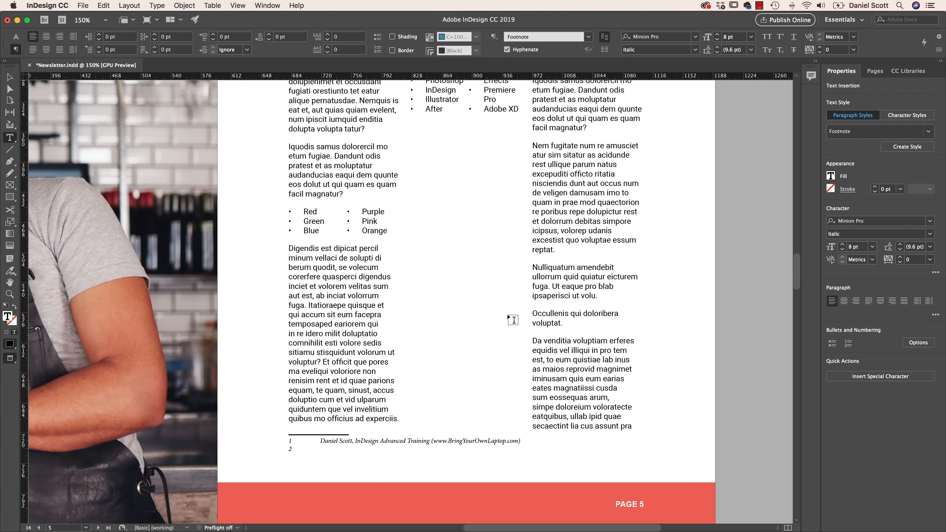
{"action": "type", "text": "Daniel Scott, Photoshop Advanced Training (www.BringYourOwnLaptop.com)"}
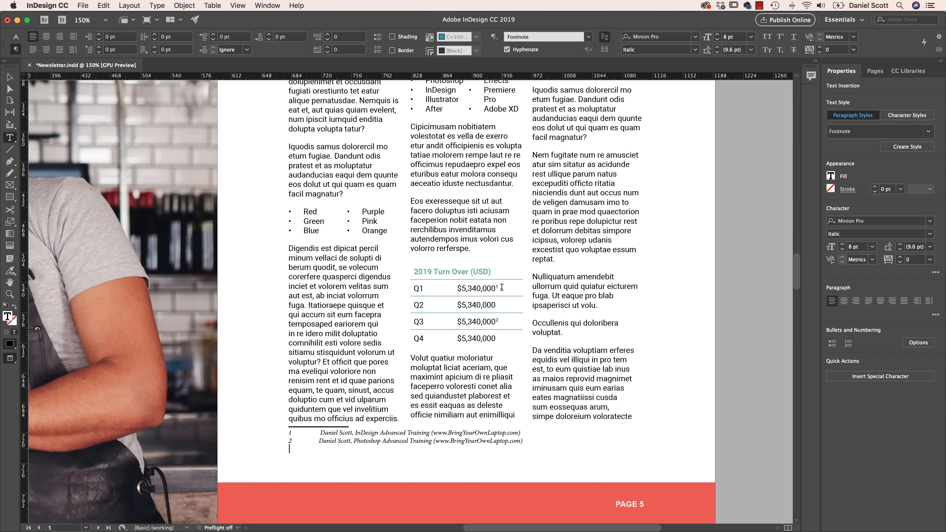
{"action": "left_click", "coordinate": [605, 307]}
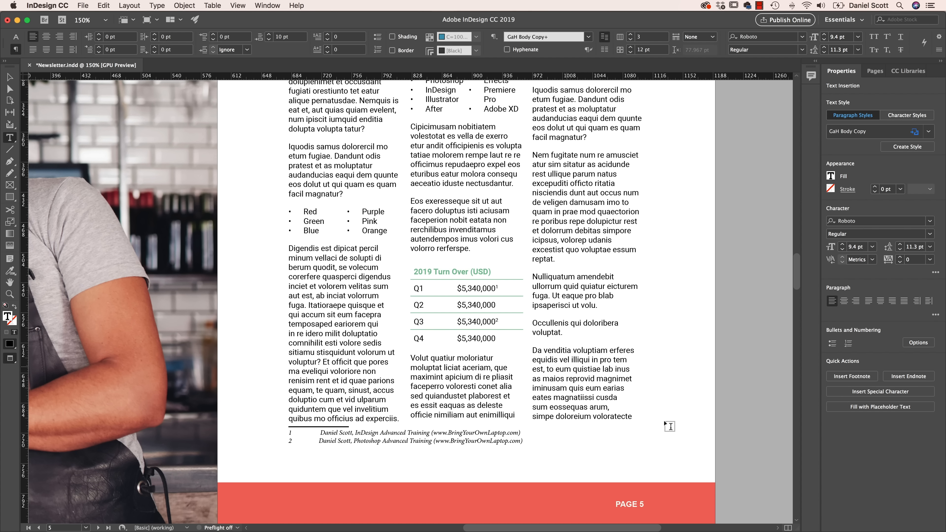
{"action": "left_click", "coordinate": [913, 379]}
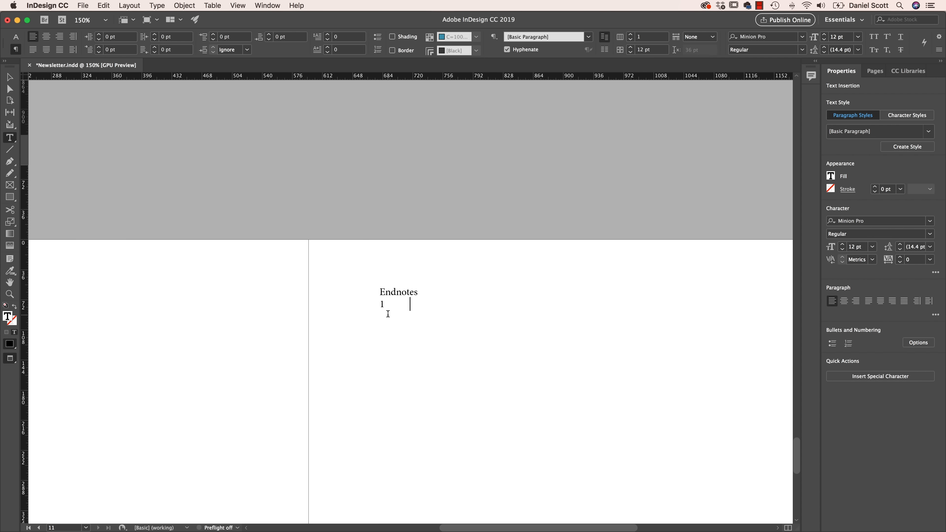
{"action": "key", "text": "super+minus"}
{"action": "key", "text": "super+minus"}
{"action": "key", "text": "super+minus"}
{"action": "key", "text": "super+minus"}
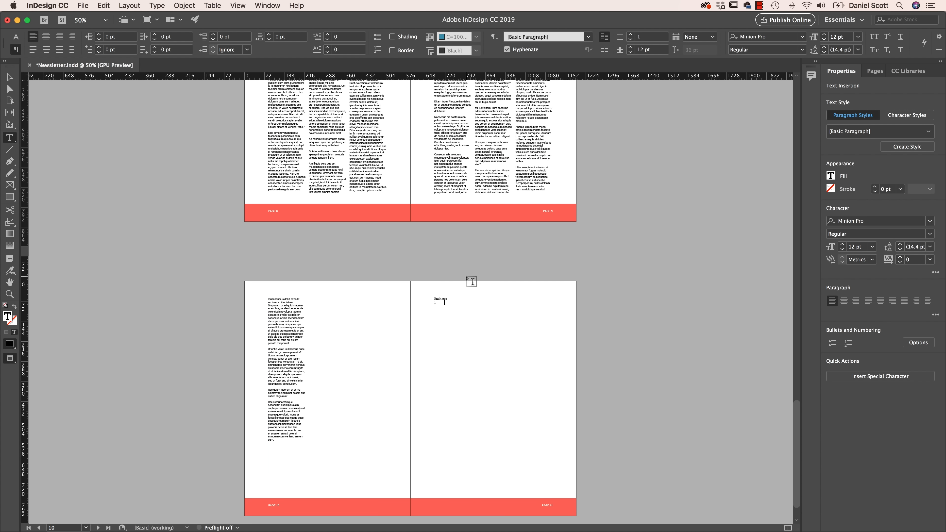
{"action": "type", "text": "Daniel Scott, instructorHQ (www.instructorhq.com)"}
{"action": "key", "text": "super+1"}
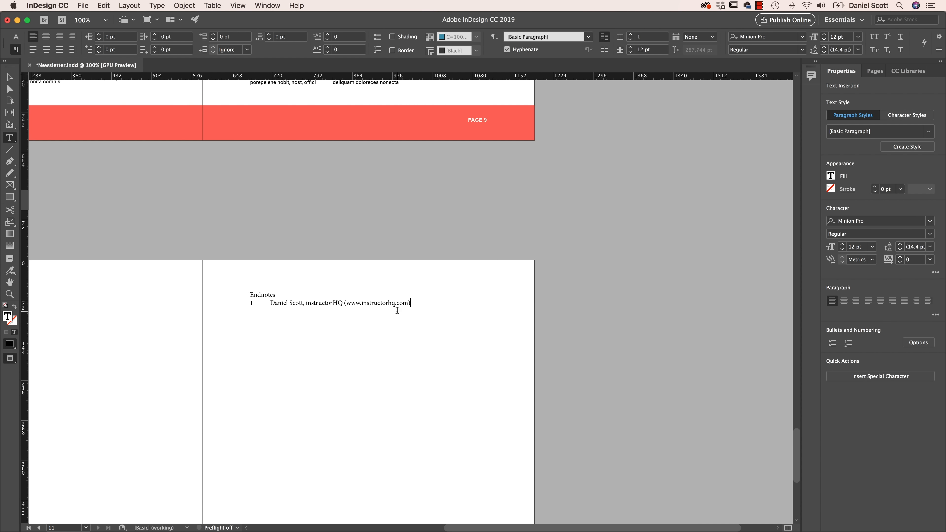
Convert all footnotes to endnotes with the scope set to Document, and close the conversion dialog
{"action": "left_click", "coordinate": [156, 5]}
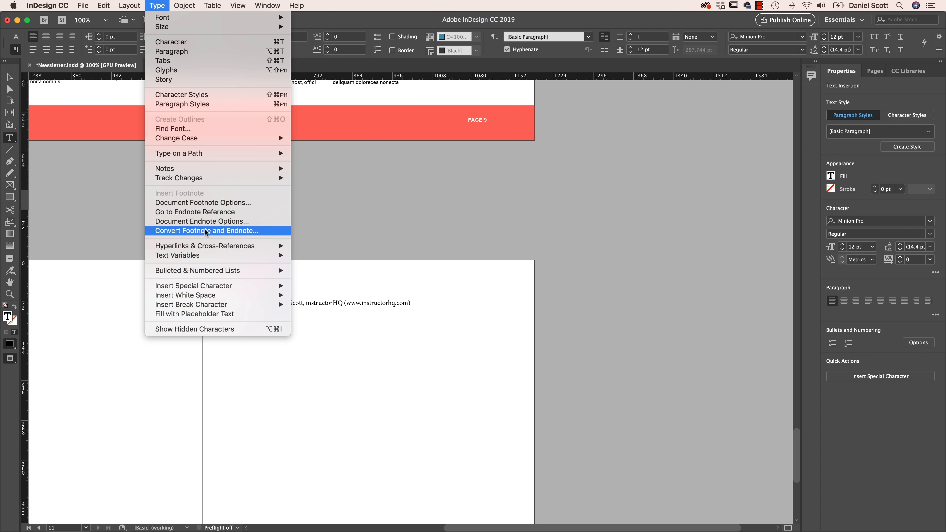
{"action": "left_click", "coordinate": [427, 209]}
{"action": "scroll", "coordinate": [426, 206], "scroll_direction": "up", "scroll_amount": 20}
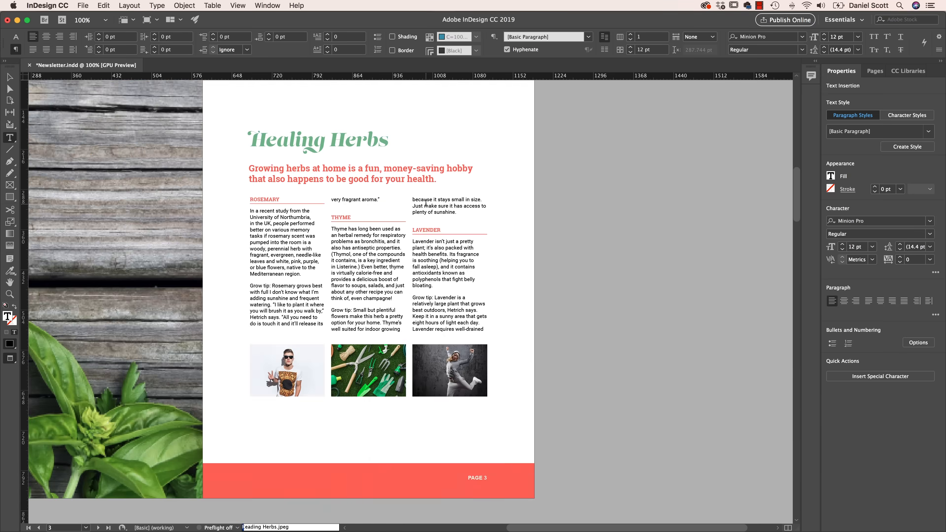
{"action": "scroll", "coordinate": [425, 202], "scroll_direction": "down", "scroll_amount": 20}
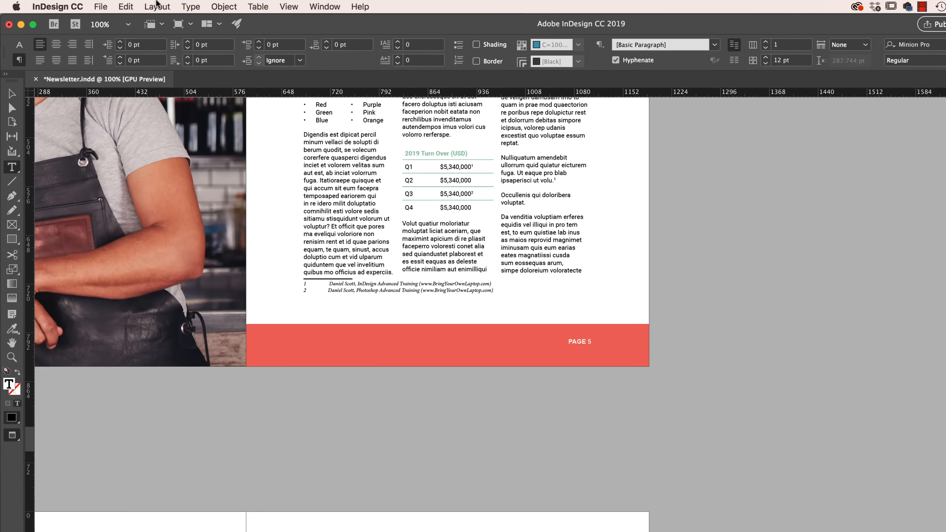
{"action": "left_click", "coordinate": [162, 6]}
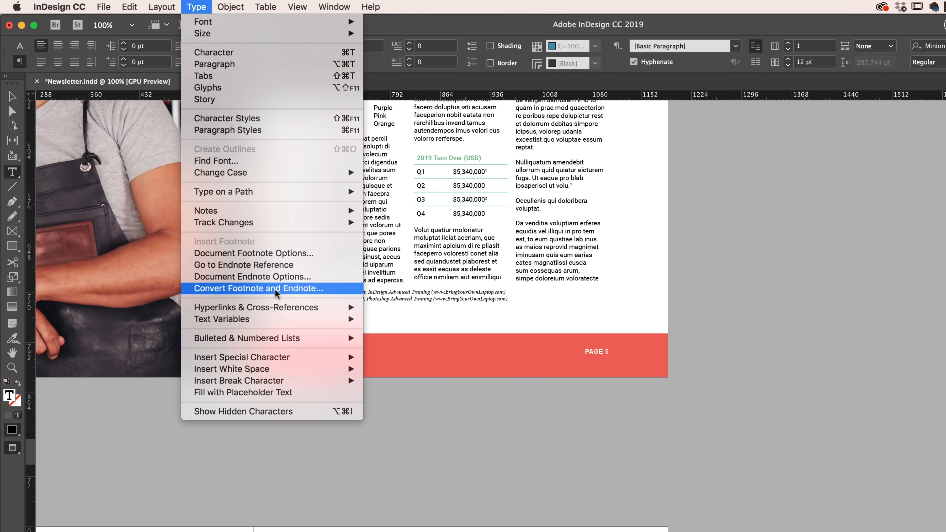
{"action": "left_click", "coordinate": [276, 290]}
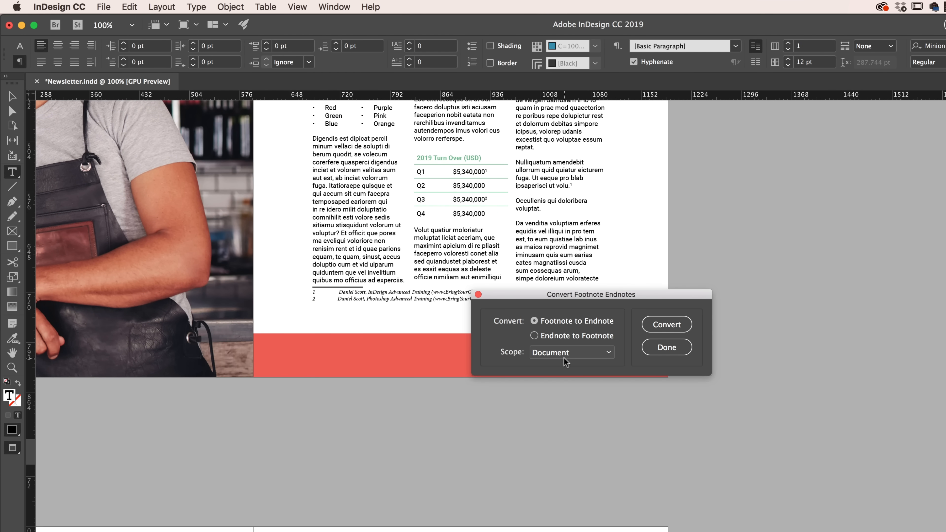
{"action": "left_click", "coordinate": [573, 356]}
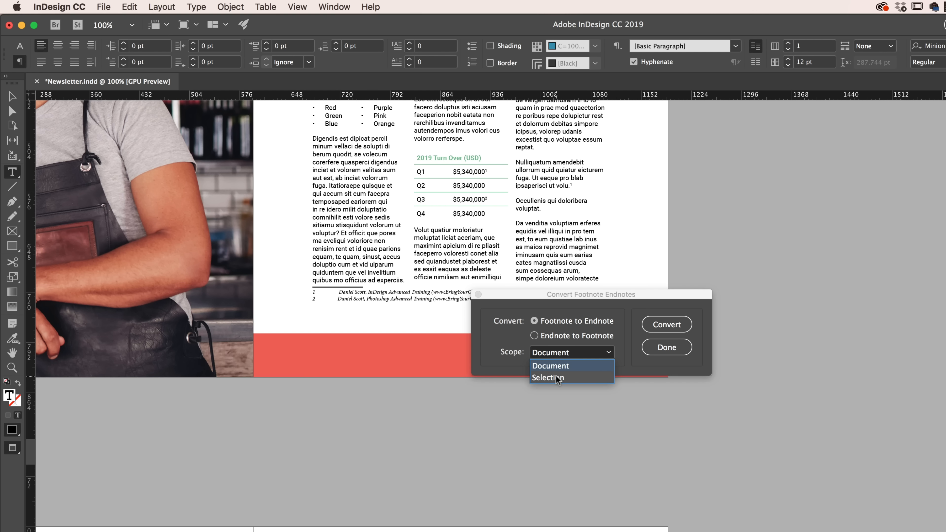
{"action": "left_click", "coordinate": [552, 354]}
{"action": "left_click", "coordinate": [662, 327]}
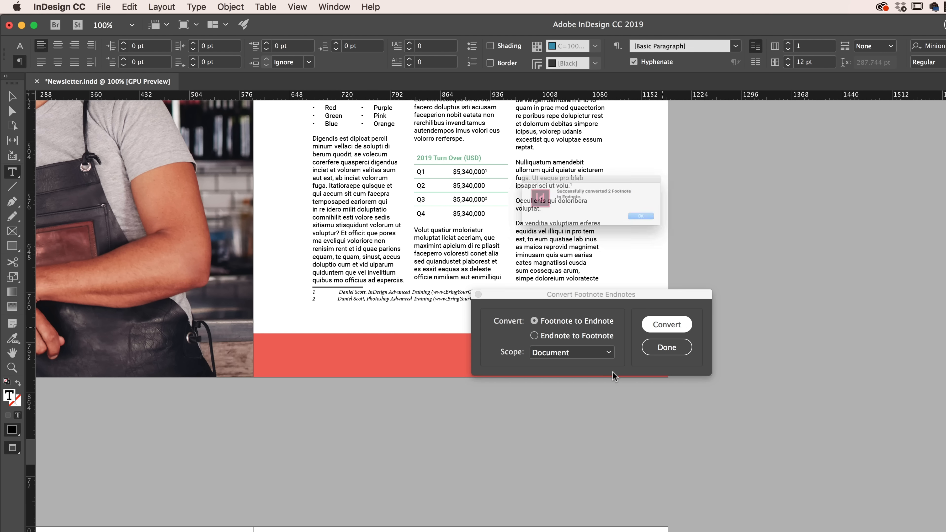
{"action": "left_click", "coordinate": [683, 229]}
{"action": "left_click", "coordinate": [666, 346]}
Remove the blank line above the third endnote on the Endnotes page
{"action": "scroll", "coordinate": [551, 412], "scroll_direction": "down", "scroll_amount": 15}
{"action": "scroll", "coordinate": [549, 409], "scroll_direction": "down", "scroll_amount": 8}
{"action": "key", "text": "Home"}
{"action": "key", "text": "BackSpace"}
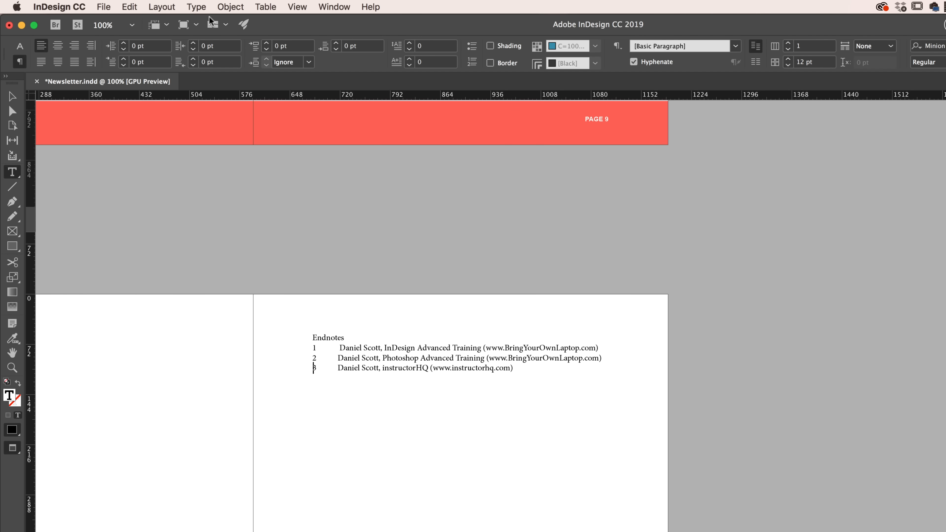
Convert all endnotes to footnotes with the scope set to Document, and close the conversion dialog
{"action": "left_click", "coordinate": [196, 6]}
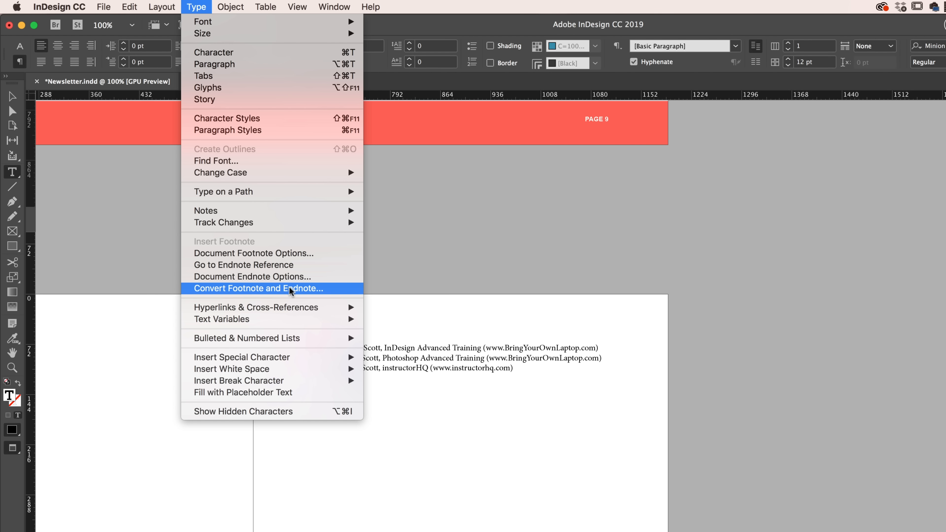
{"action": "left_click", "coordinate": [243, 288]}
{"action": "left_click", "coordinate": [558, 343]}
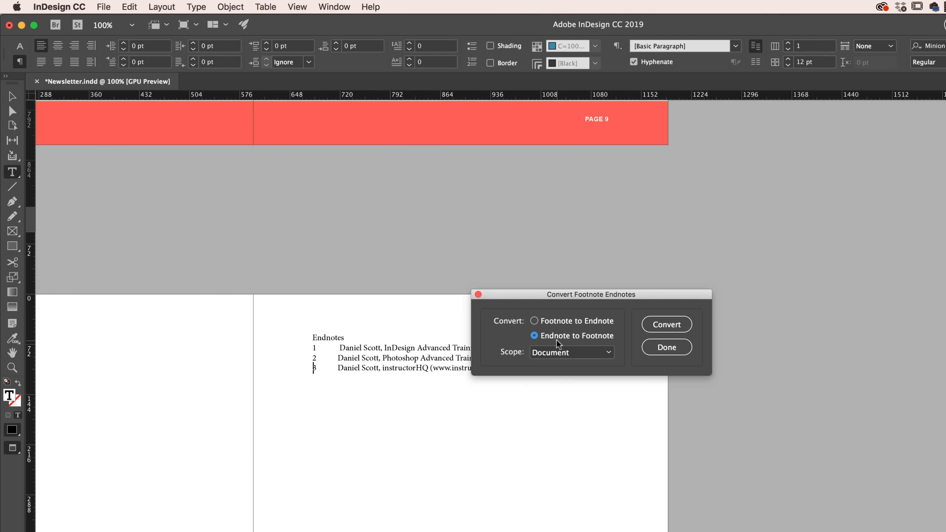
{"action": "left_click", "coordinate": [652, 326]}
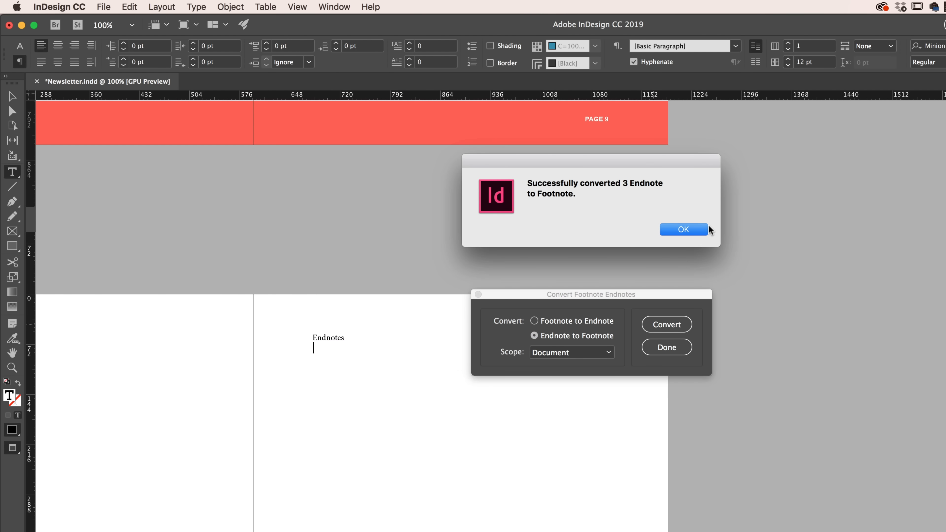
{"action": "left_click", "coordinate": [684, 229]}
{"action": "left_click", "coordinate": [667, 347]}
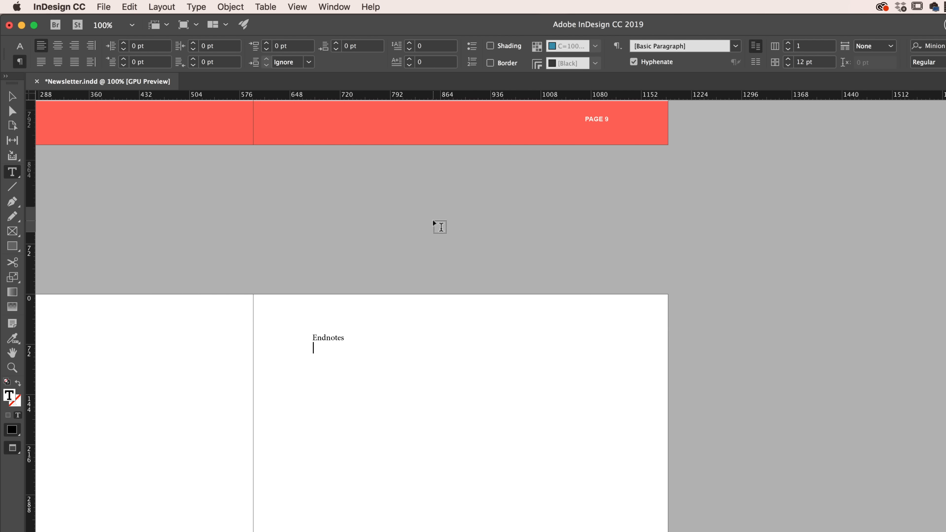
Delete the blank line between the second and third footnotes on page 5 and leave text editing with nothing selected
{"action": "scroll", "coordinate": [440, 227], "scroll_direction": "up", "scroll_amount": 15}
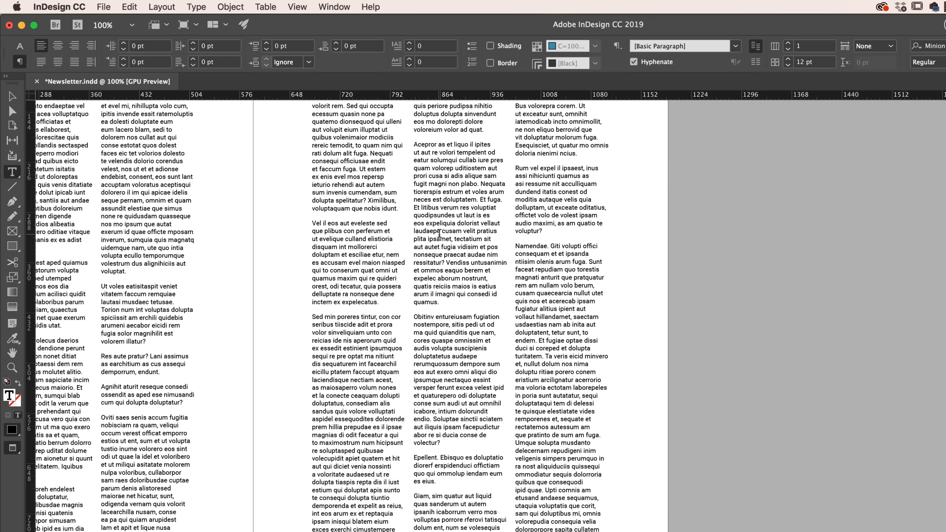
{"action": "scroll", "coordinate": [439, 232], "scroll_direction": "down", "scroll_amount": 15}
{"action": "scroll", "coordinate": [429, 315], "scroll_direction": "up", "scroll_amount": 5}
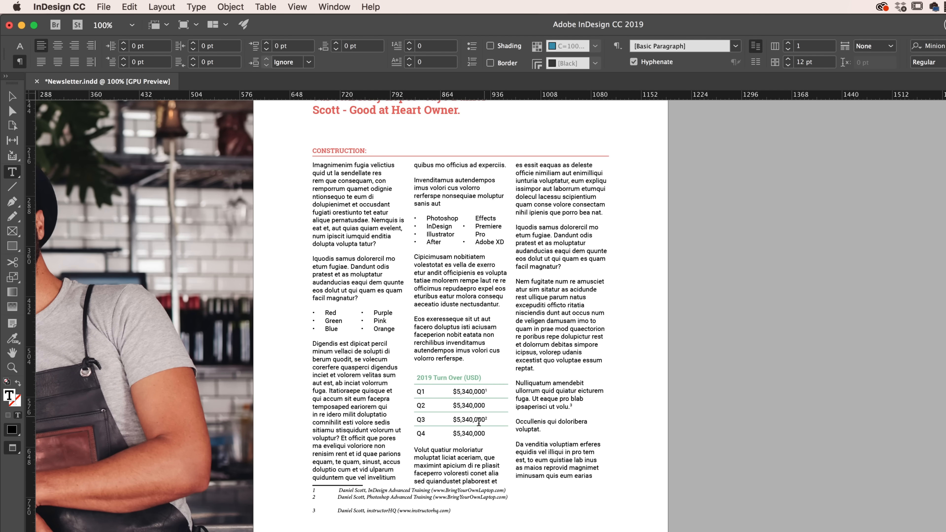
{"action": "left_click", "coordinate": [349, 501]}
{"action": "key", "text": "Down"}
{"action": "key", "text": "Up"}
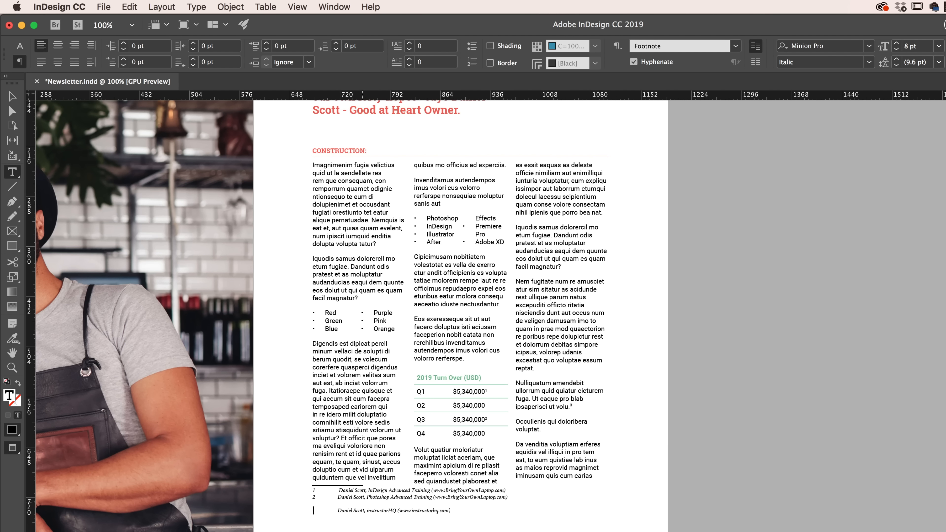
{"action": "key", "text": "BackSpace"}
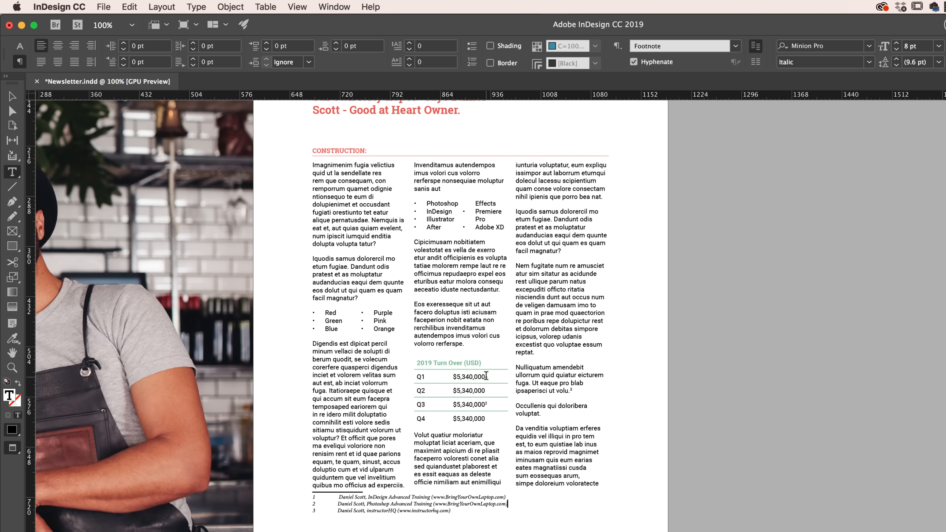
{"action": "left_click", "coordinate": [12, 97]}
{"action": "left_click", "coordinate": [737, 235]}
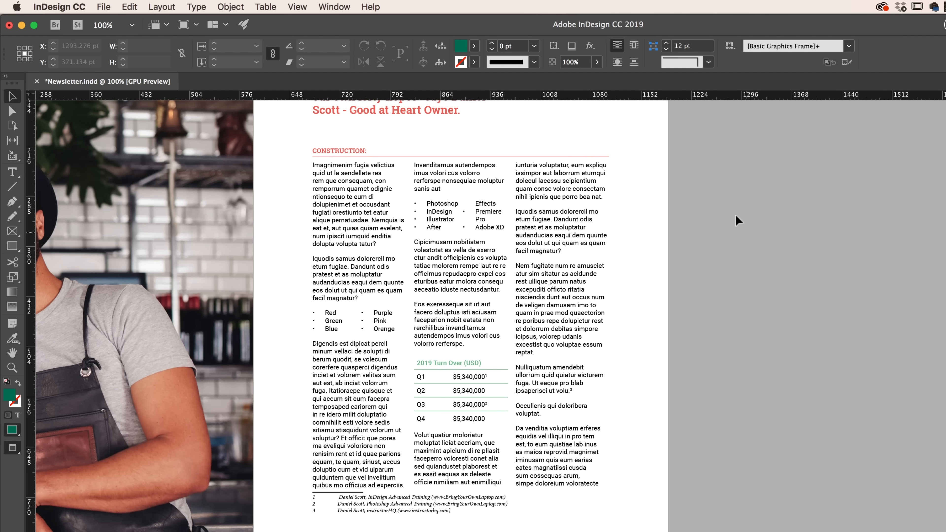
Package the saved newsletter to the Desktop as "Newsletter Folder", including fonts, linked graphics, IDML and a High Quality Print PDF
{"action": "left_click", "coordinate": [104, 8]}
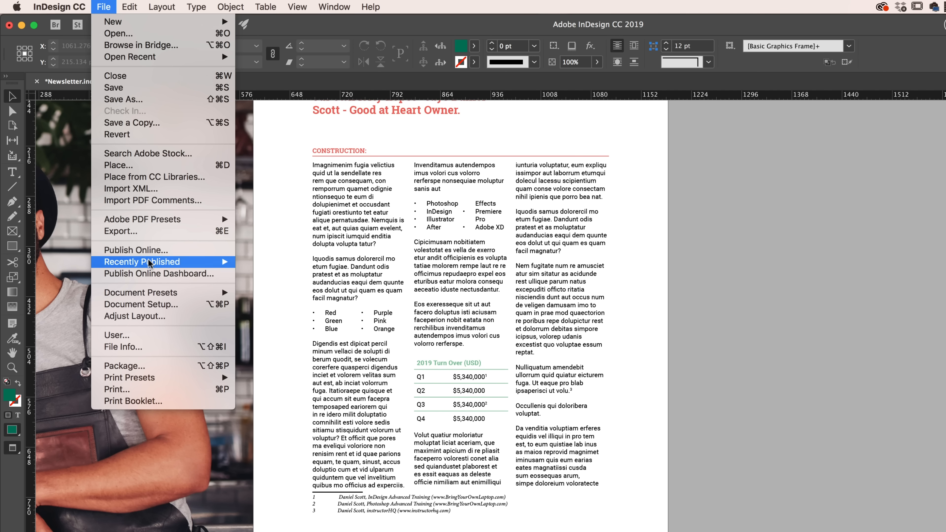
{"action": "left_click", "coordinate": [119, 366]}
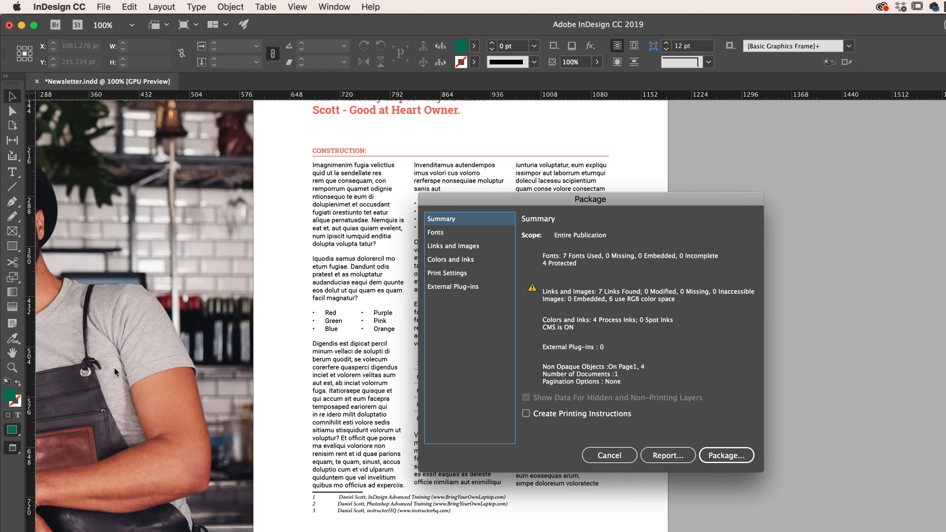
{"action": "left_click", "coordinate": [726, 456]}
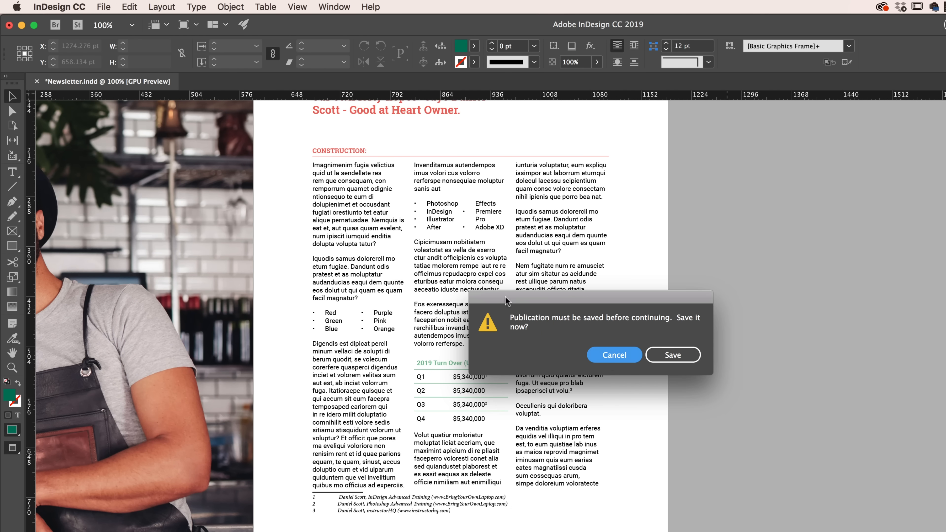
{"action": "left_click", "coordinate": [673, 356]}
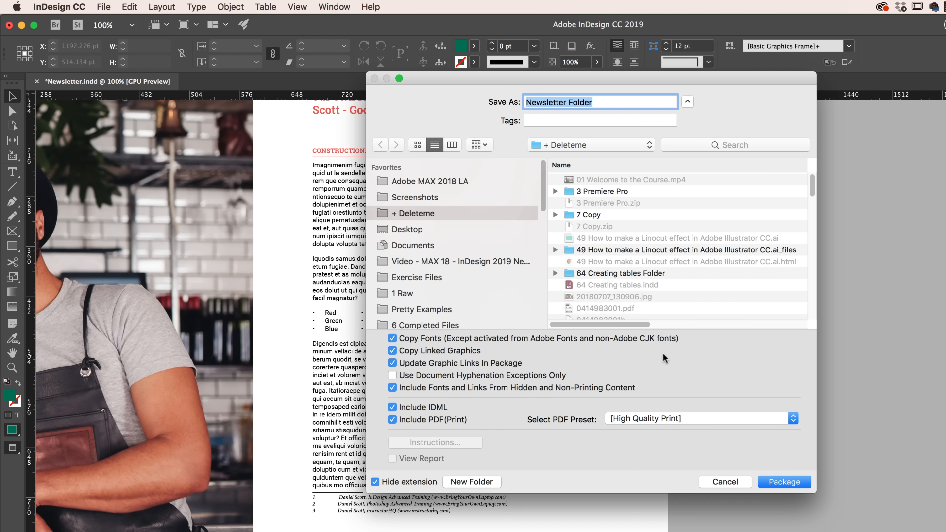
{"action": "left_click", "coordinate": [413, 230]}
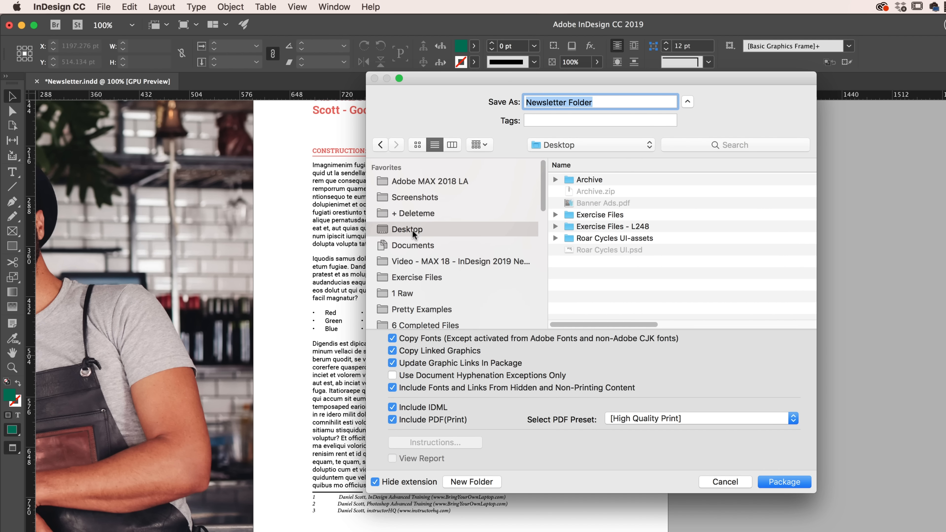
{"action": "left_click", "coordinate": [789, 483]}
{"action": "left_click", "coordinate": [690, 401]}
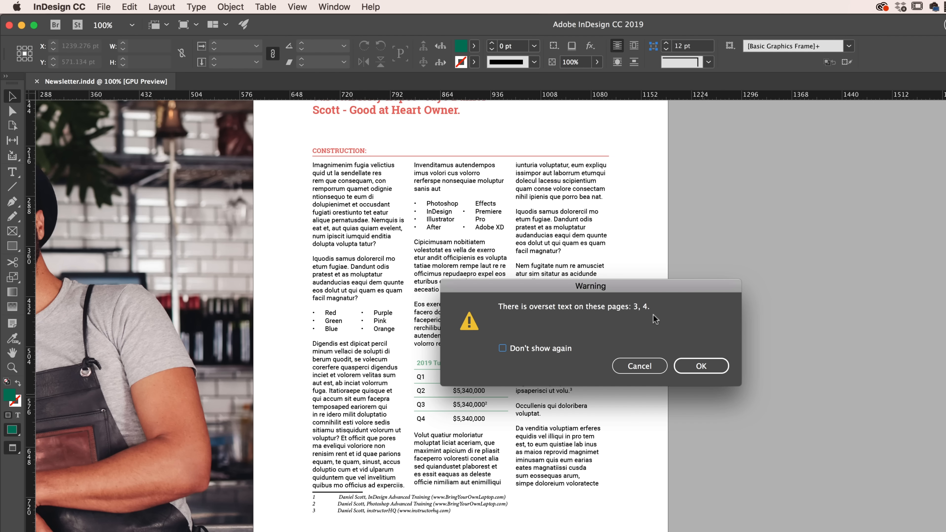
{"action": "left_click", "coordinate": [703, 364]}
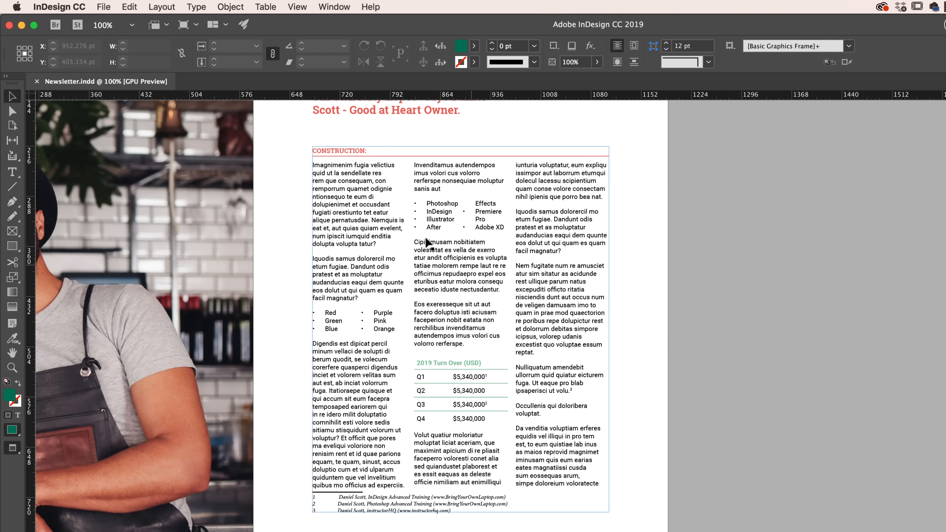
Start packaging the newsletter with Create Printing Instructions enabled, view the Printing Instructions form, and cancel it
{"action": "left_click", "coordinate": [102, 6]}
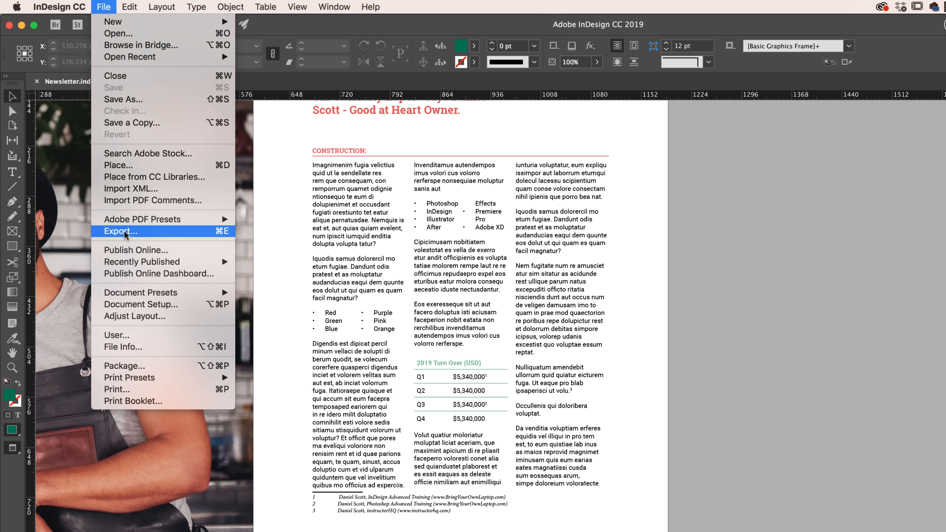
{"action": "left_click", "coordinate": [125, 366]}
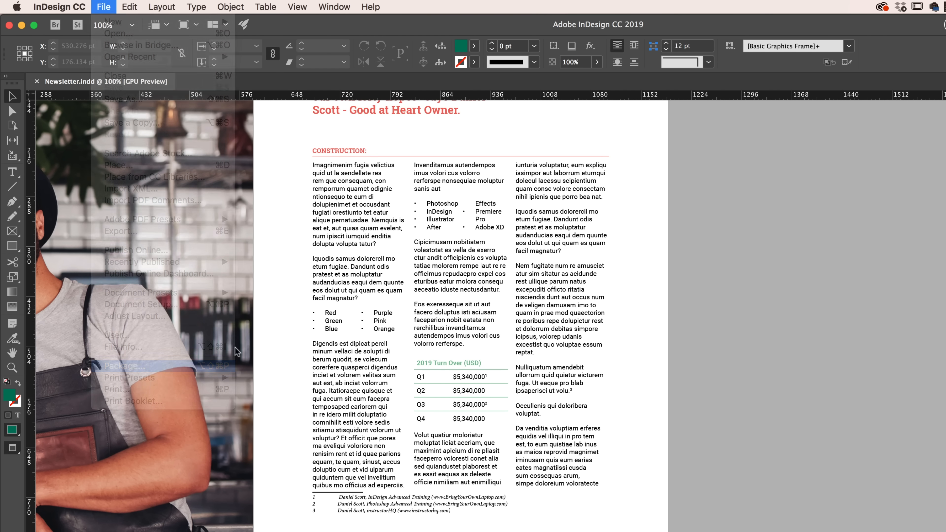
{"action": "left_click", "coordinate": [571, 416]}
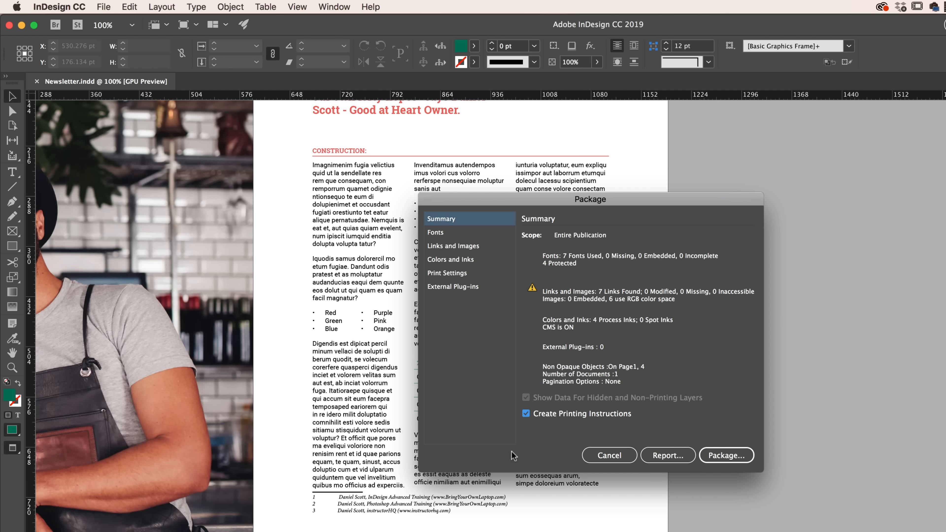
{"action": "left_click", "coordinate": [728, 455]}
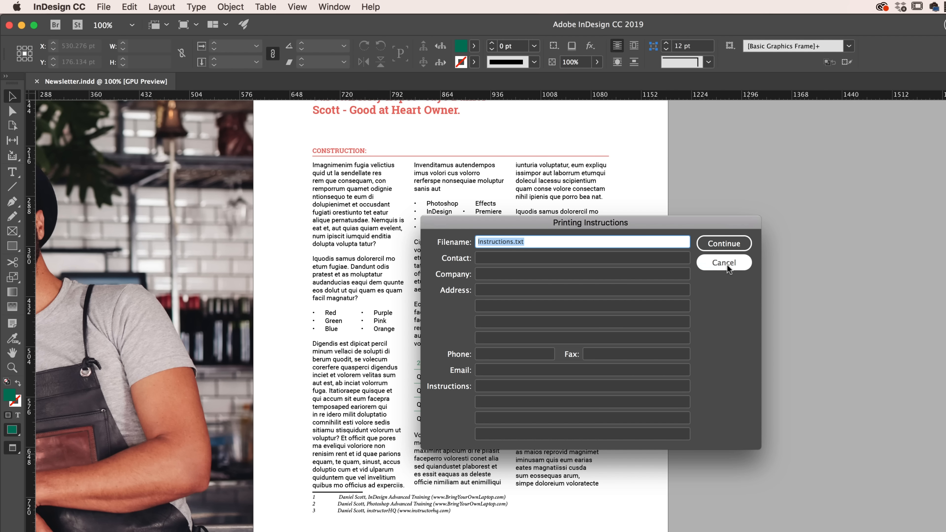
{"action": "left_click", "coordinate": [723, 244]}
Turn off Create Printing Instructions in the newsletter's package summary and cancel the packaging
{"action": "left_click", "coordinate": [105, 6]}
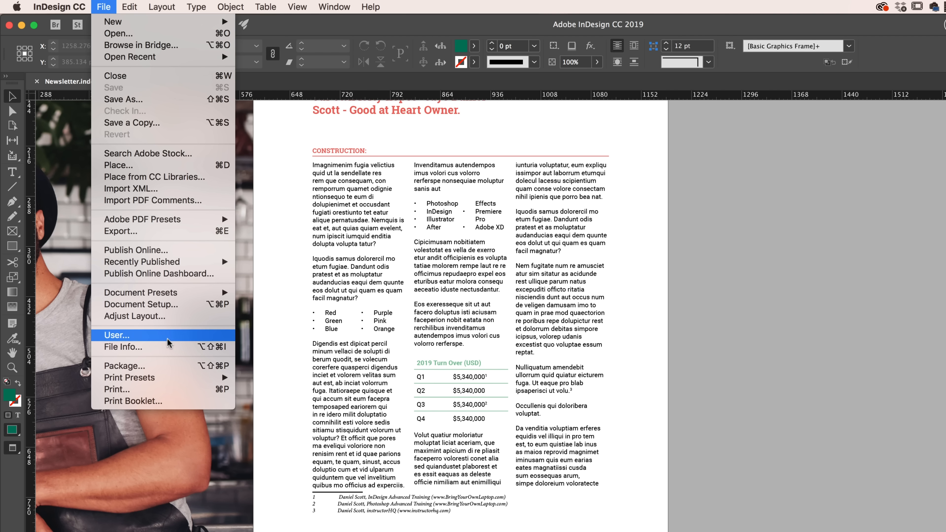
{"action": "left_click", "coordinate": [165, 365]}
{"action": "left_click", "coordinate": [543, 413]}
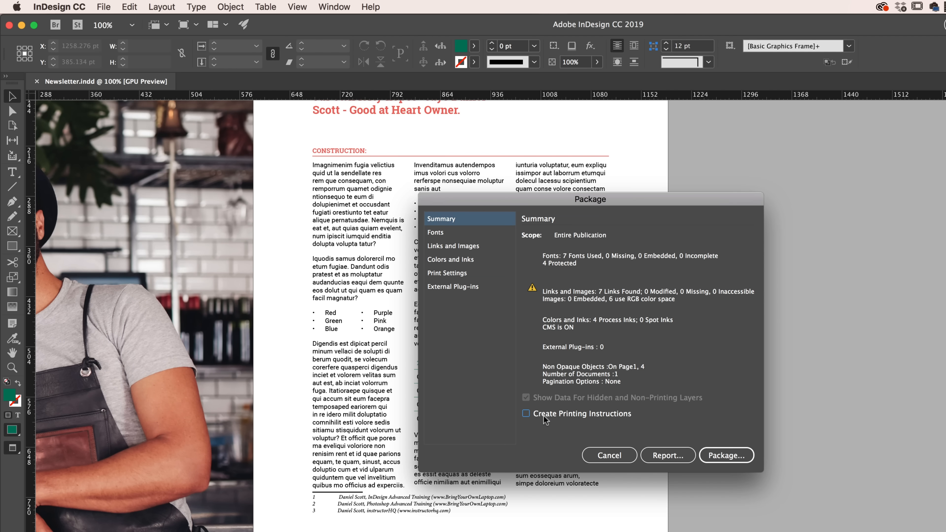
{"action": "left_click", "coordinate": [607, 459]}
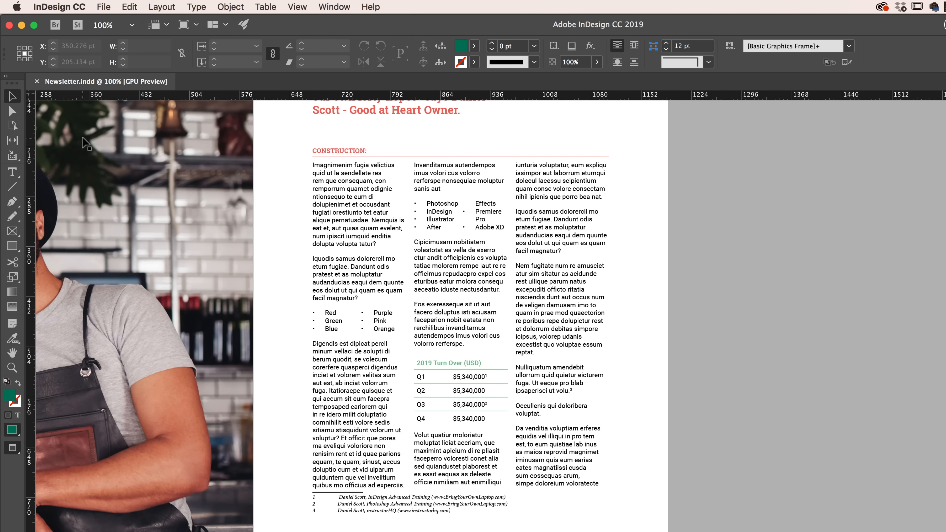
Select the "Cafe Growth" heading frame and preview other fonts on it, such as Lucida Handwriting
{"action": "scroll", "coordinate": [734, 395], "scroll_direction": "up", "scroll_amount": 14}
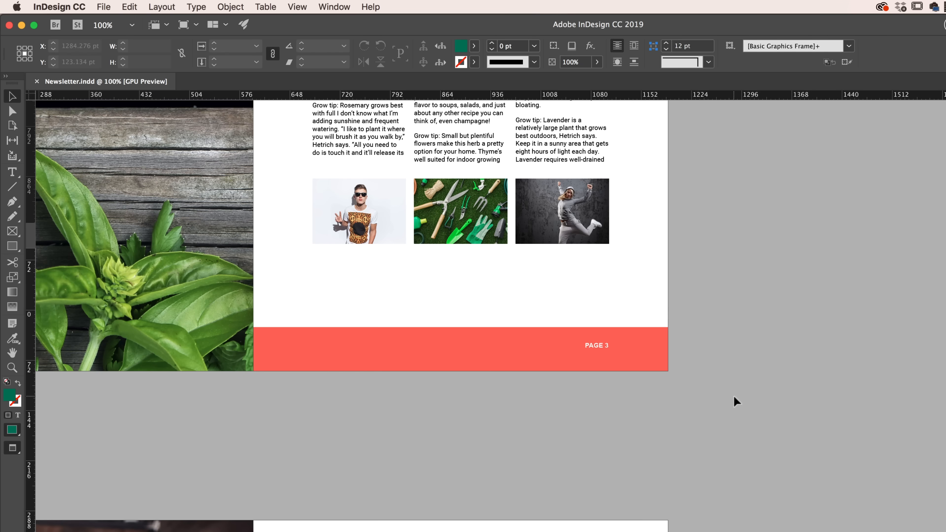
{"action": "scroll", "coordinate": [733, 395], "scroll_direction": "down", "scroll_amount": 9}
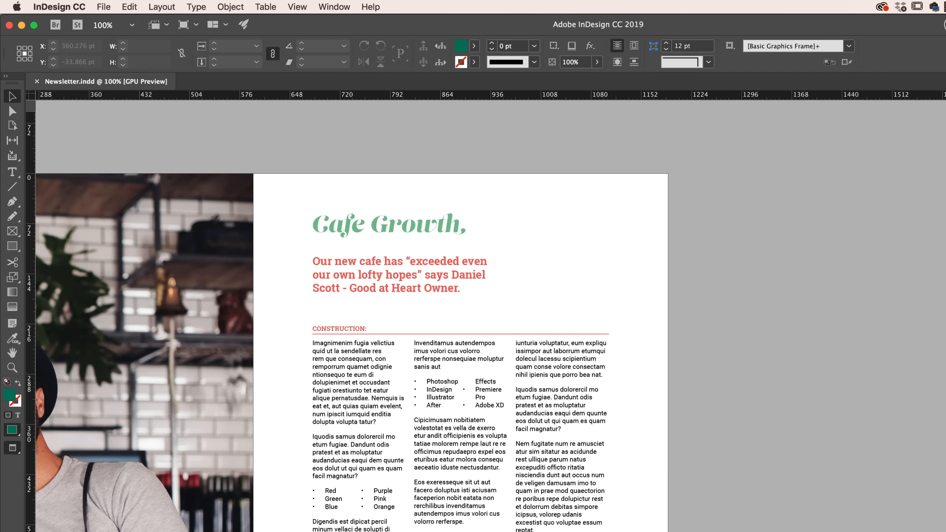
{"action": "left_click", "coordinate": [433, 235]}
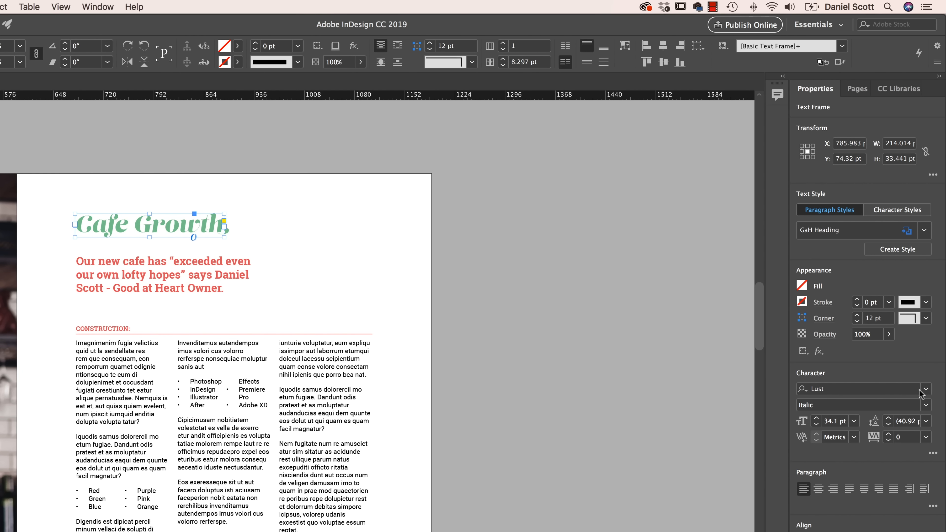
{"action": "left_click", "coordinate": [922, 392]}
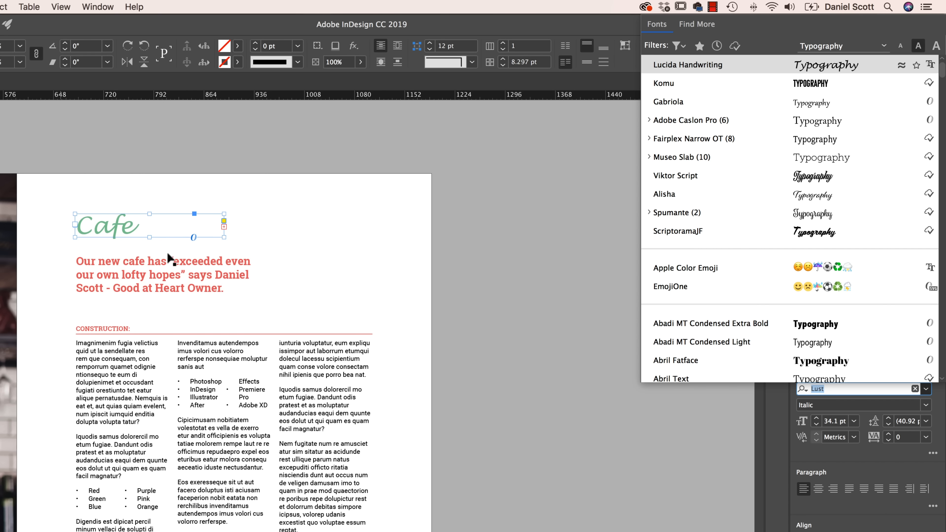
Close the font list, widen the "Cafe Growth" heading frame, and select all of the heading's text
{"action": "left_click", "coordinate": [129, 257]}
{"action": "left_click", "coordinate": [222, 228]}
{"action": "left_click_drag", "start_coordinate": [224, 237], "coordinate": [275, 244]}
{"action": "triple_click", "coordinate": [197, 228]}
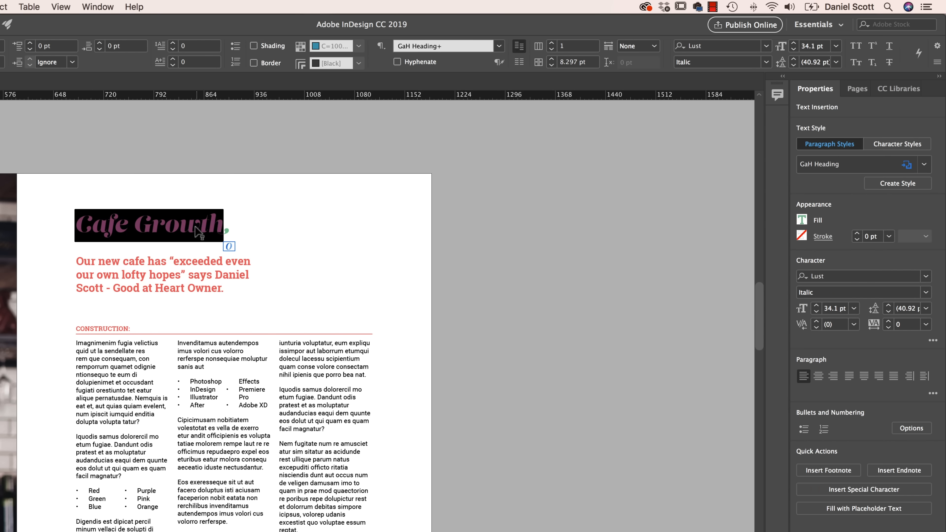
Set the font list's sample to Selected Text and preview League Gothic, Lexia Ad, Letter Gothic Std and Lucida Bright on the heading
{"action": "left_click", "coordinate": [926, 276]}
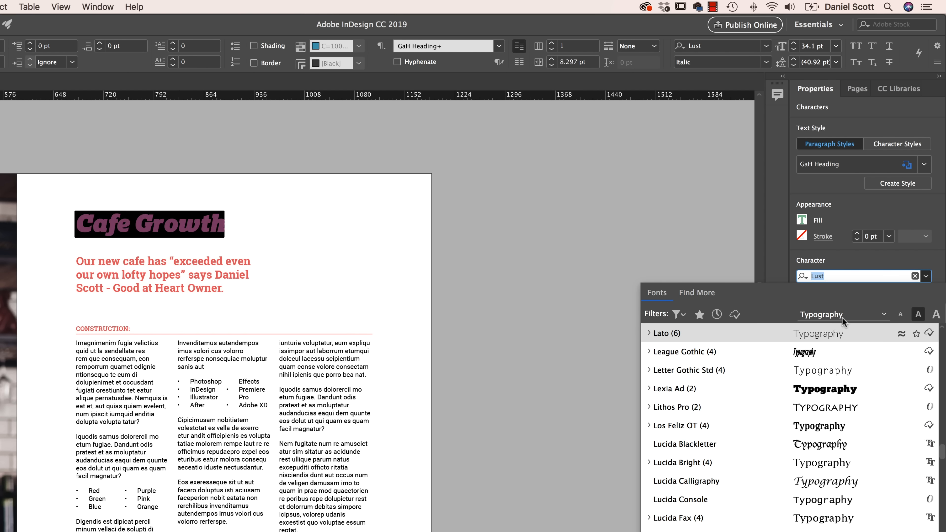
{"action": "left_click", "coordinate": [884, 316]}
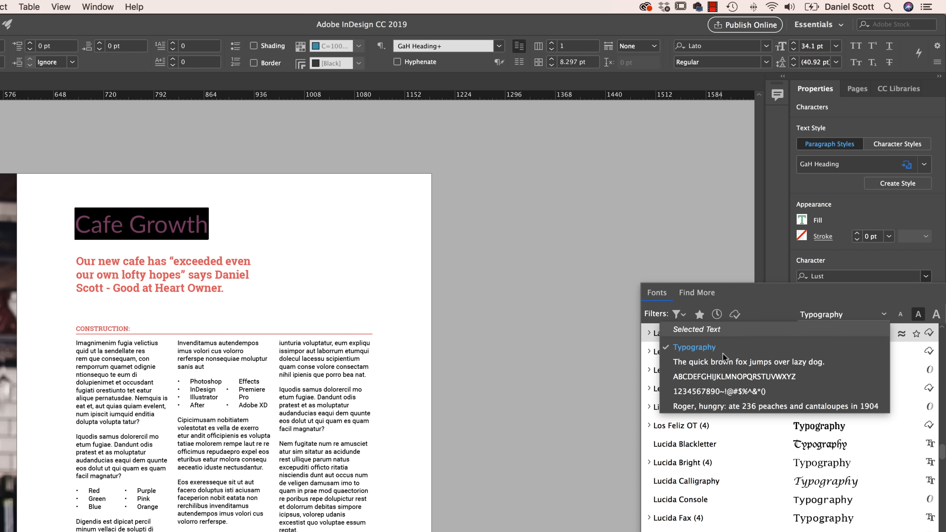
{"action": "left_click", "coordinate": [700, 329]}
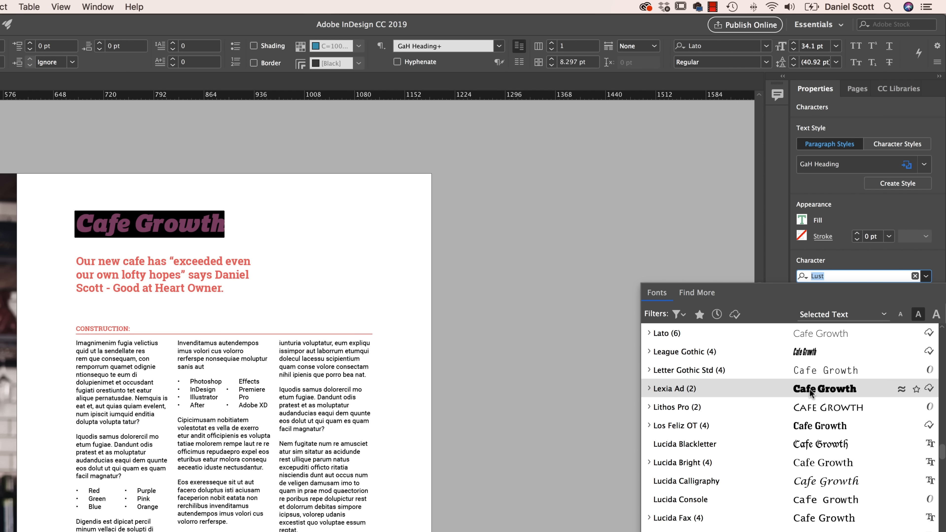
{"action": "left_click", "coordinate": [801, 351]}
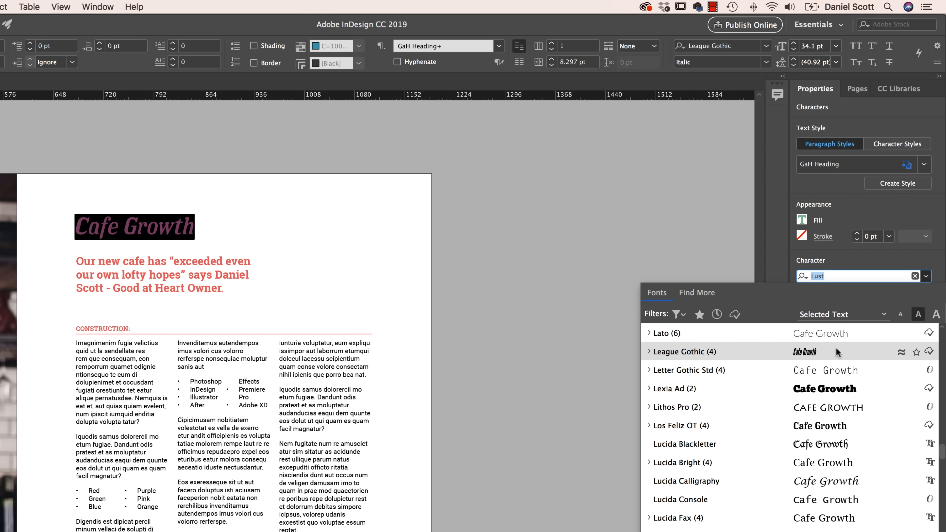
{"action": "left_click", "coordinate": [814, 388]}
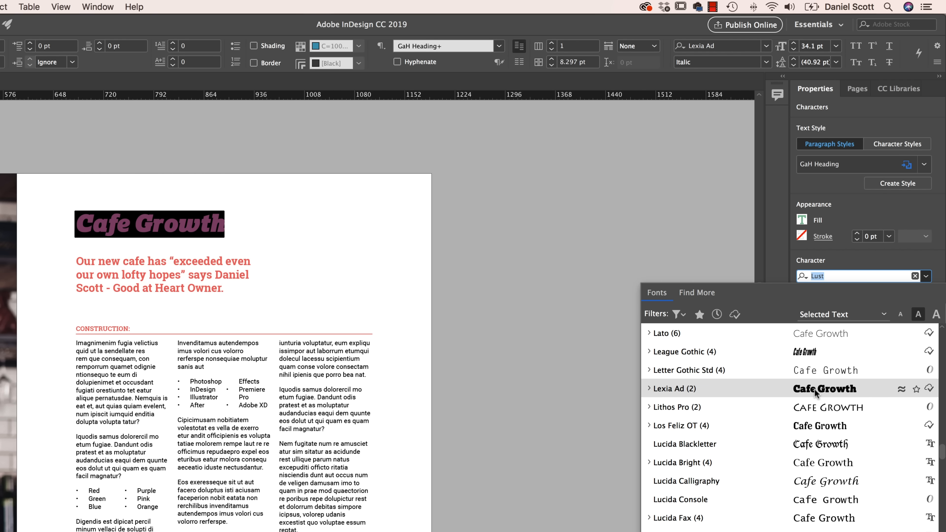
{"action": "left_click", "coordinate": [823, 372]}
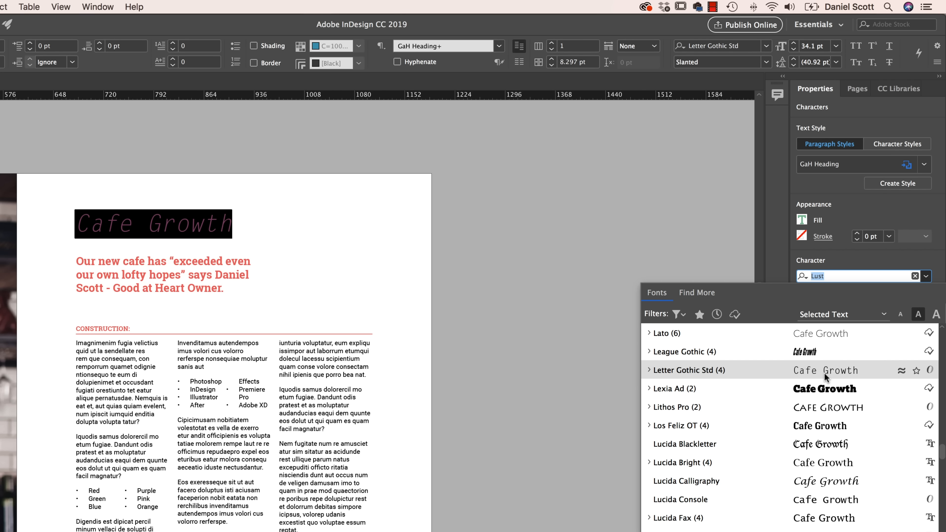
{"action": "left_click", "coordinate": [823, 462]}
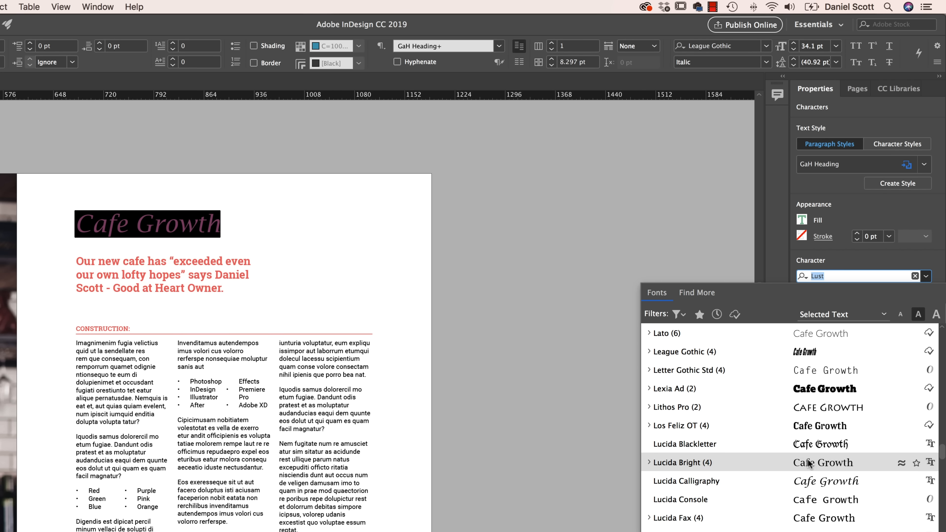
Set the font list's sample text to Typography and preview Lexia Ad, Letter Gothic Std and Lato on the heading
{"action": "left_click", "coordinate": [834, 314]}
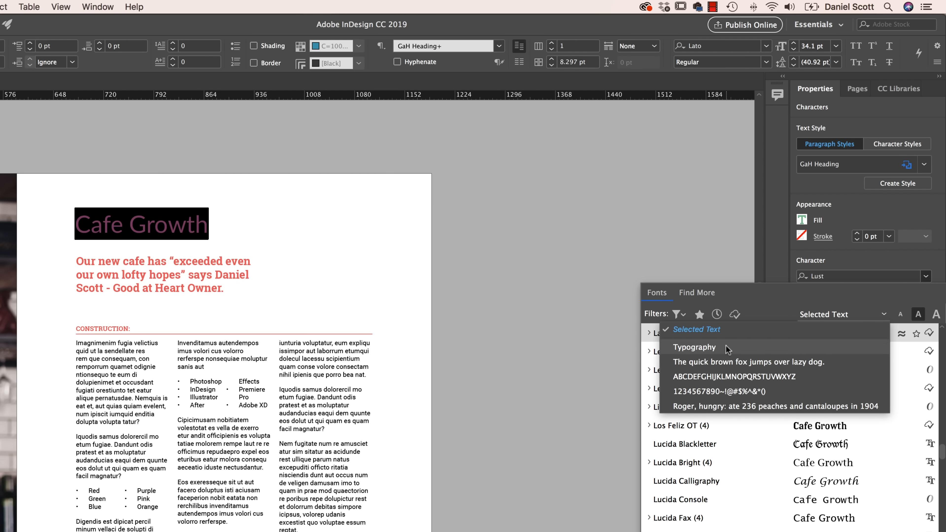
{"action": "left_click", "coordinate": [800, 361]}
{"action": "left_click", "coordinate": [816, 391]}
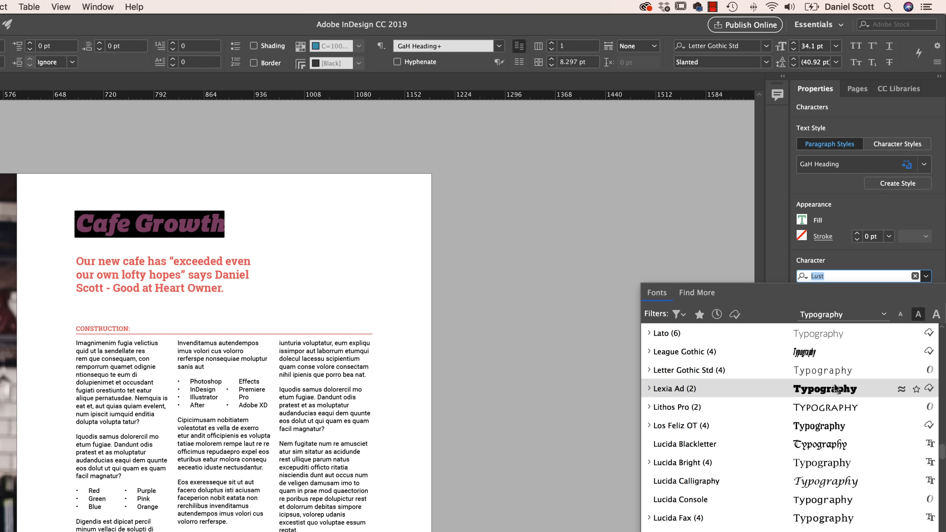
{"action": "left_click", "coordinate": [818, 371]}
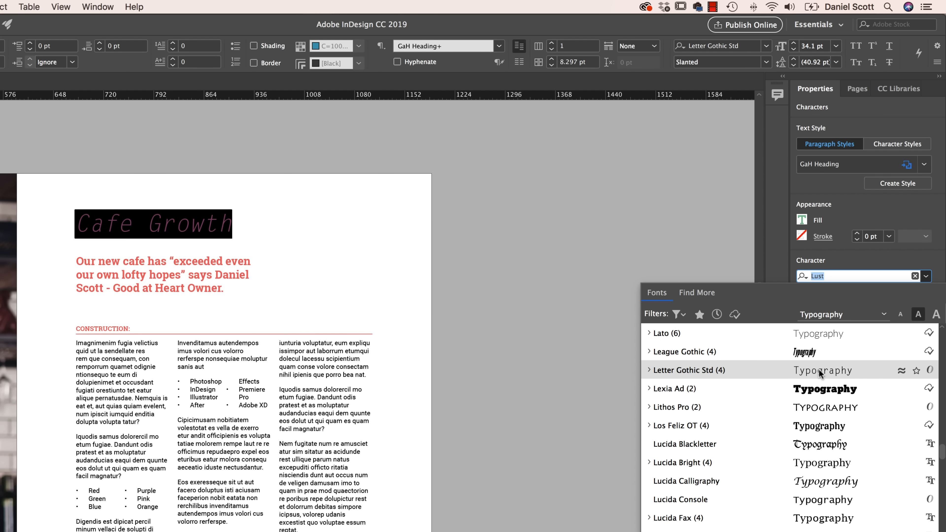
{"action": "left_click", "coordinate": [830, 332]}
Try the sample "Roger, hungry: ate 236 peaches and cantaloupes in 1904" in the font list, and switch the sample to Selected Text
{"action": "left_click", "coordinate": [858, 314]}
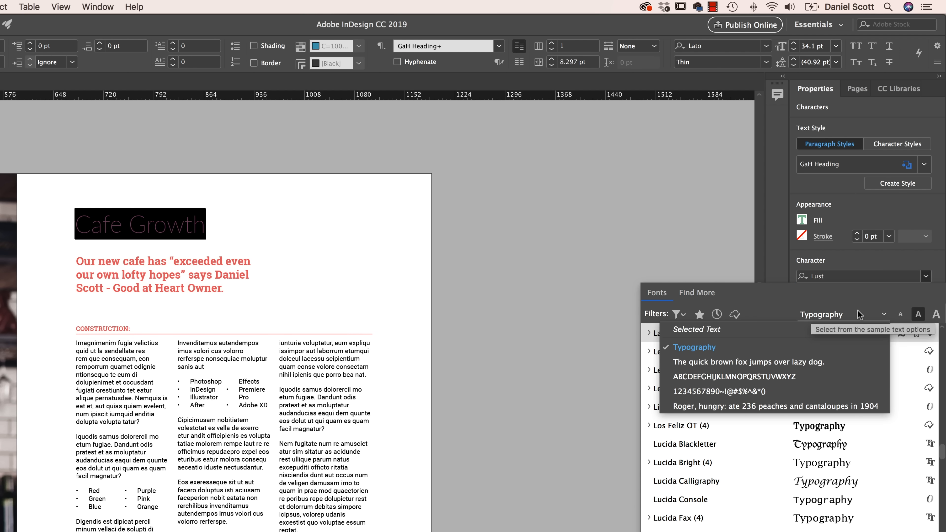
{"action": "left_click", "coordinate": [696, 408]}
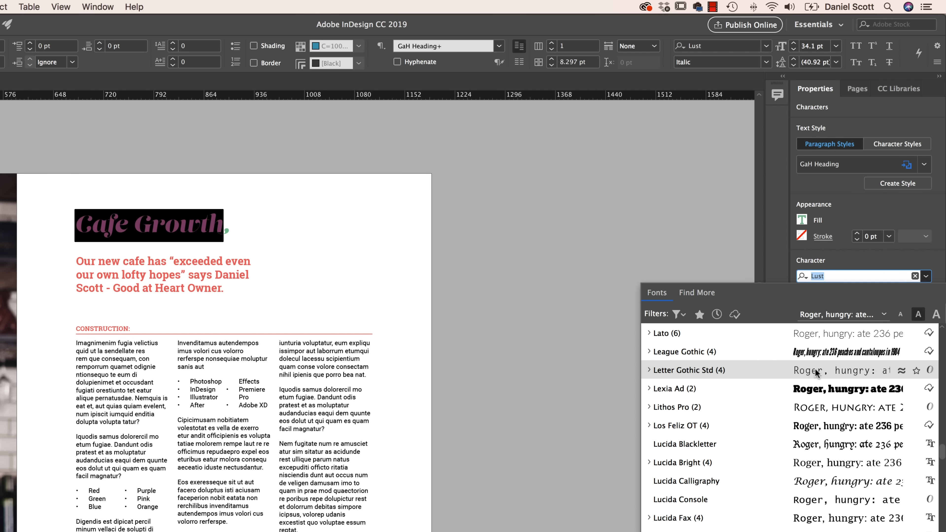
{"action": "left_click", "coordinate": [819, 333]}
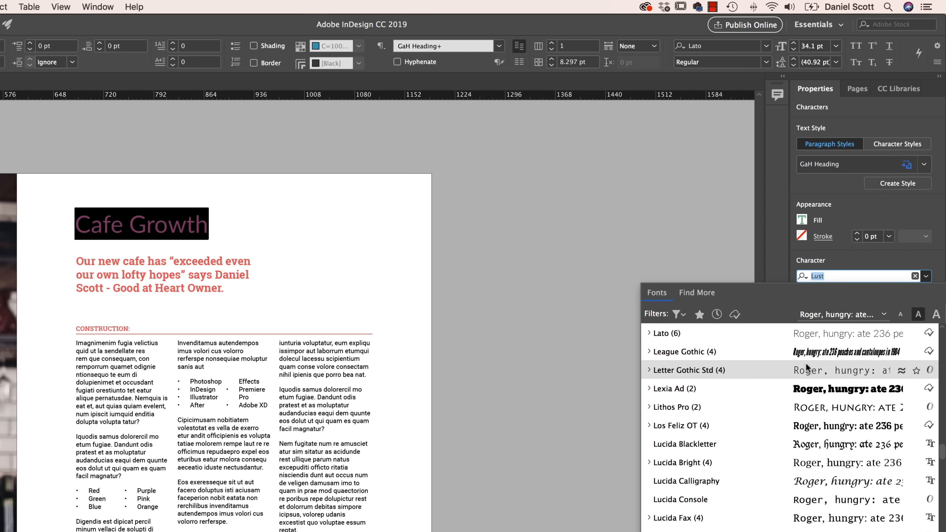
{"action": "left_click", "coordinate": [818, 313]}
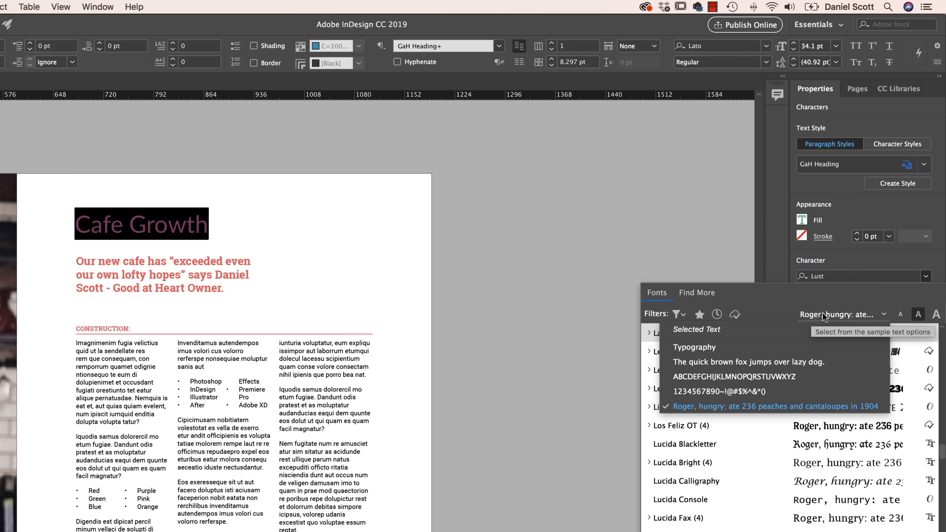
{"action": "left_click", "coordinate": [710, 335]}
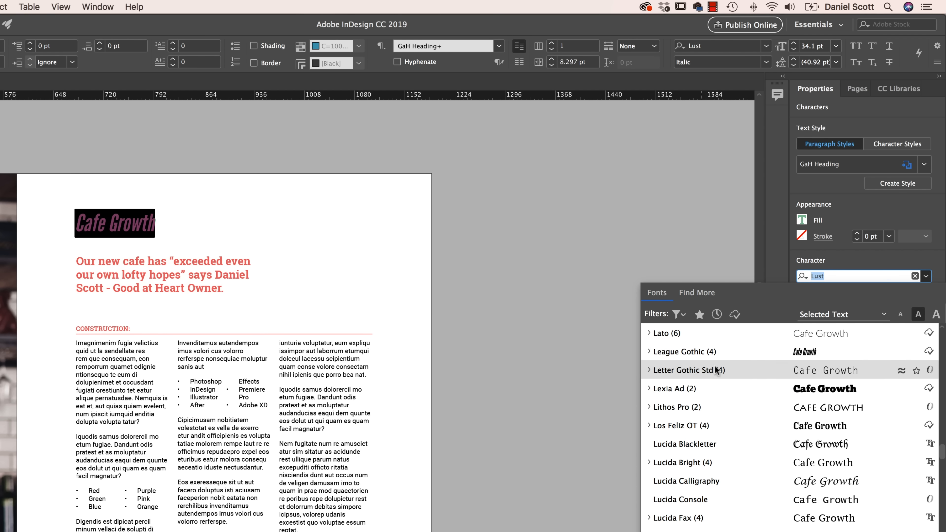
Try the uppercase alphabet as the font list's sample text, and return the sample to Typography
{"action": "left_click", "coordinate": [880, 316]}
{"action": "left_click", "coordinate": [676, 377]}
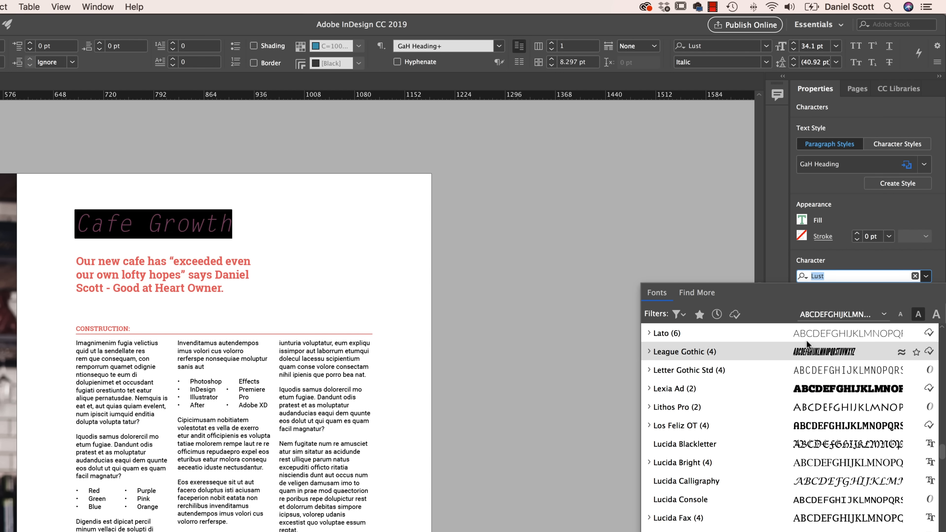
{"action": "left_click", "coordinate": [841, 314]}
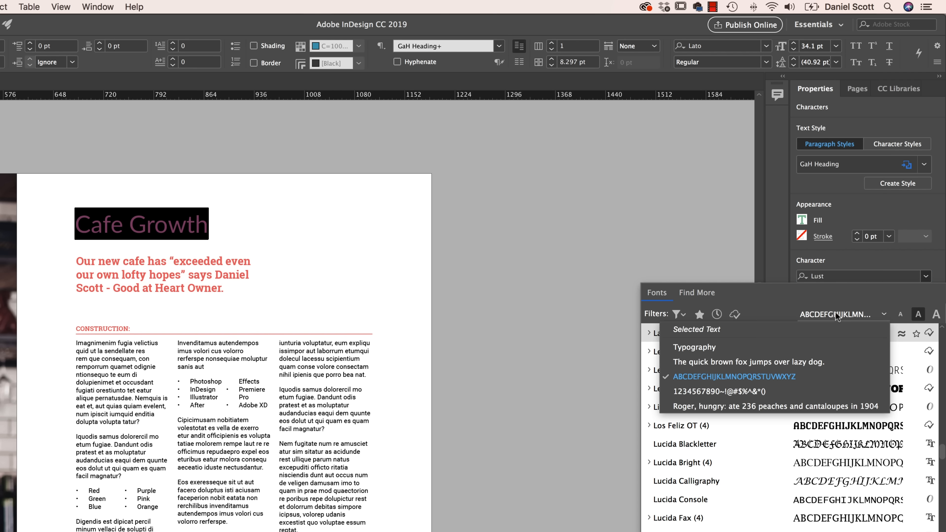
{"action": "left_click", "coordinate": [704, 344]}
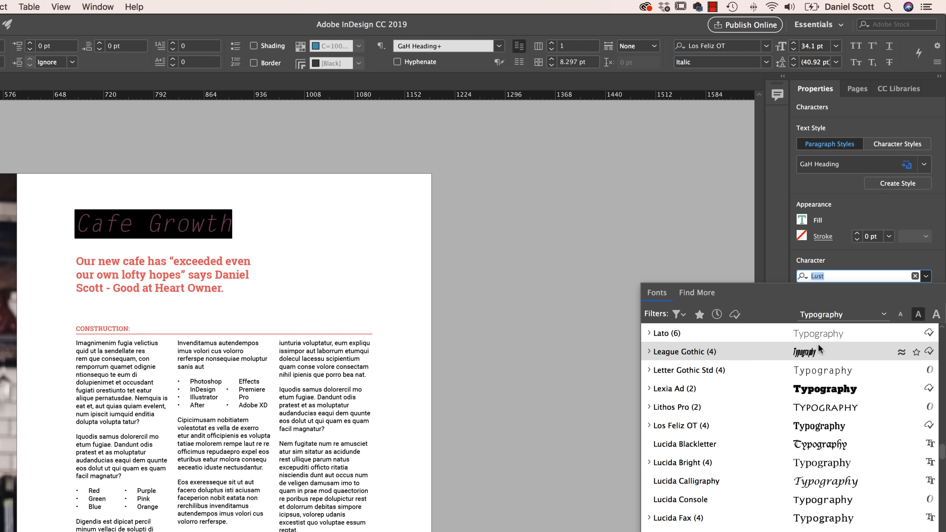
Compare the small and medium sample text sizes in the font list and set the samples to the large size
{"action": "left_click", "coordinate": [900, 316]}
{"action": "left_click", "coordinate": [918, 316]}
{"action": "left_click", "coordinate": [936, 316]}
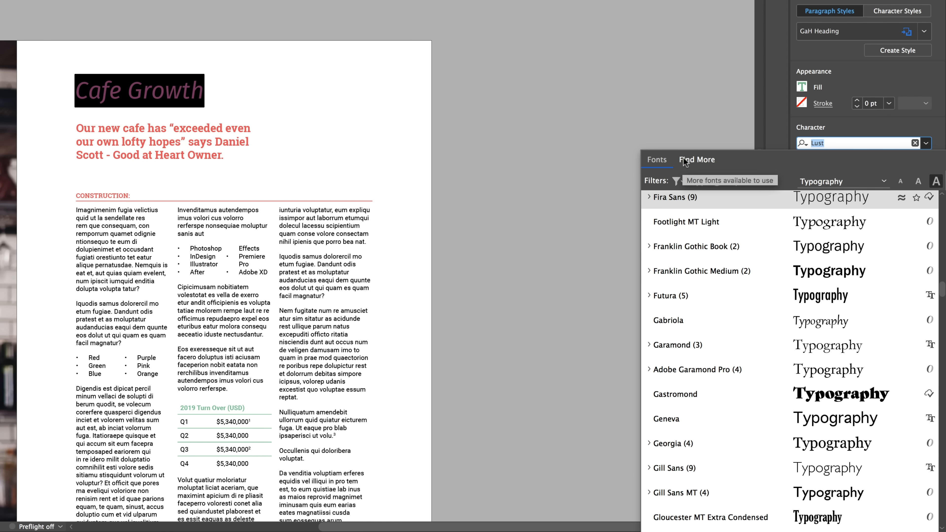
Show the additional Adobe Fonts available for activation, browse through them, and return to the start of the list
{"action": "left_click", "coordinate": [696, 160]}
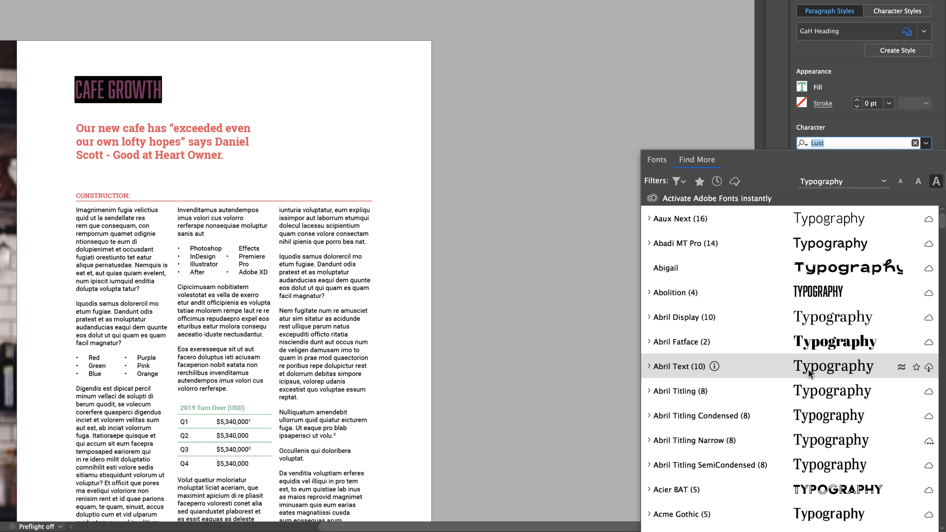
{"action": "scroll", "coordinate": [807, 374], "scroll_direction": "down", "scroll_amount": 2}
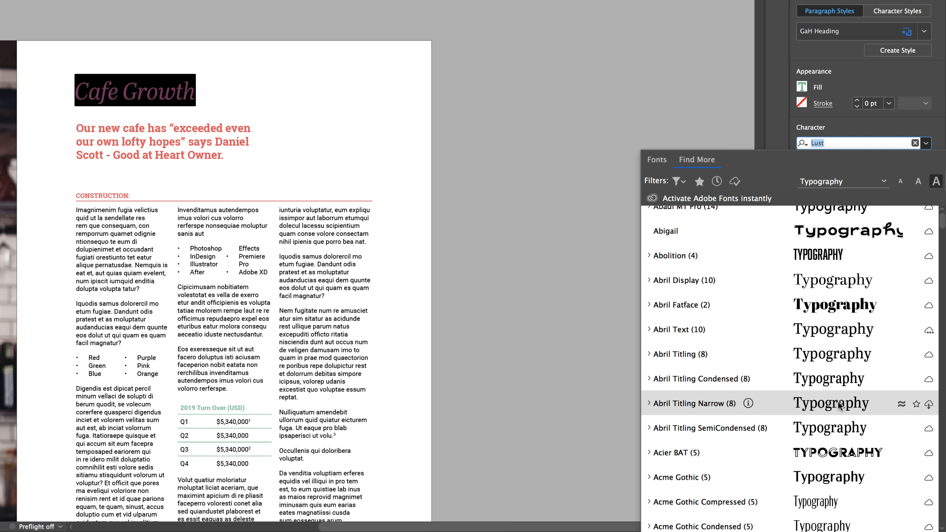
{"action": "scroll", "coordinate": [831, 390], "scroll_direction": "down", "scroll_amount": 5}
{"action": "scroll", "coordinate": [831, 390], "scroll_direction": "down", "scroll_amount": 3}
{"action": "mouse_move", "coordinate": [942, 225]}
{"action": "left_mouse_down"}
{"action": "mouse_move", "coordinate": [943, 376]}
{"action": "mouse_move", "coordinate": [943, 220]}
{"action": "left_mouse_up"}
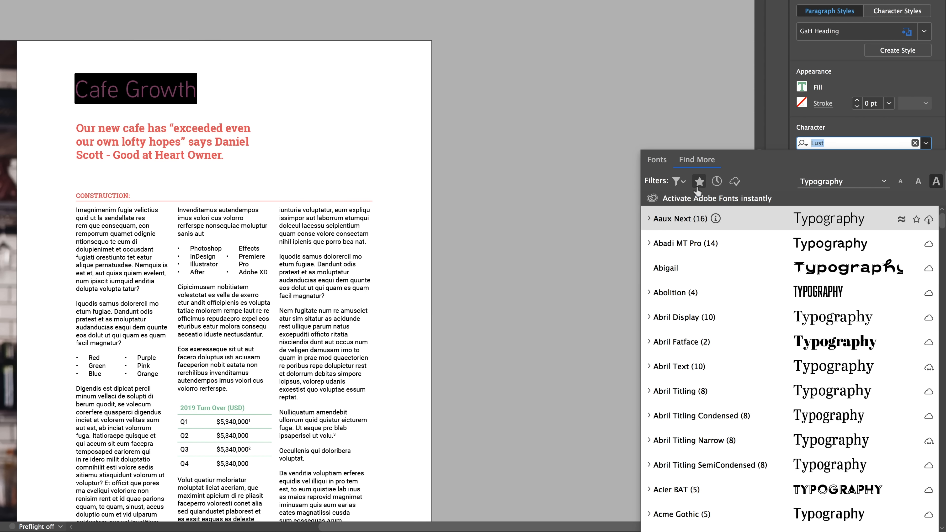
Filter the additional Adobe Fonts to the Handwritten classification and activate the Adorn Condensed Sans font
{"action": "left_click", "coordinate": [684, 185]}
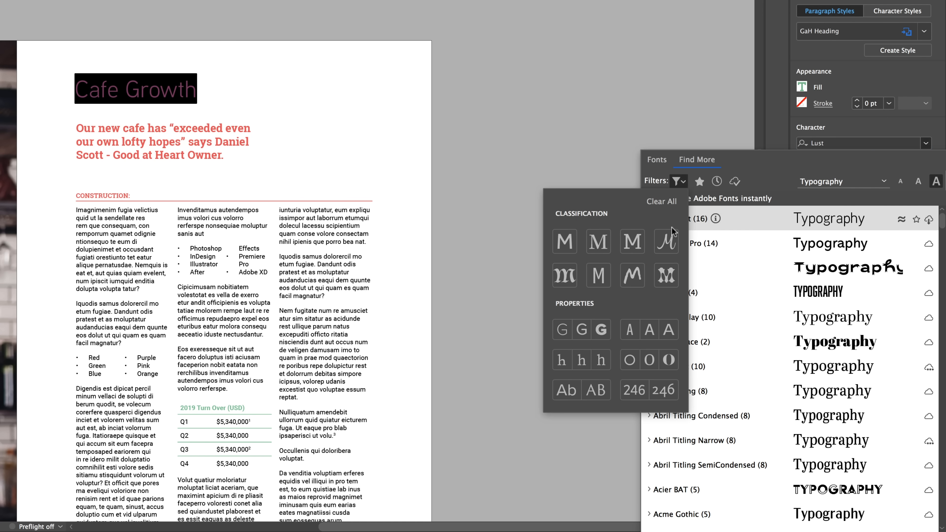
{"action": "left_click", "coordinate": [633, 277]}
{"action": "left_click", "coordinate": [760, 177]}
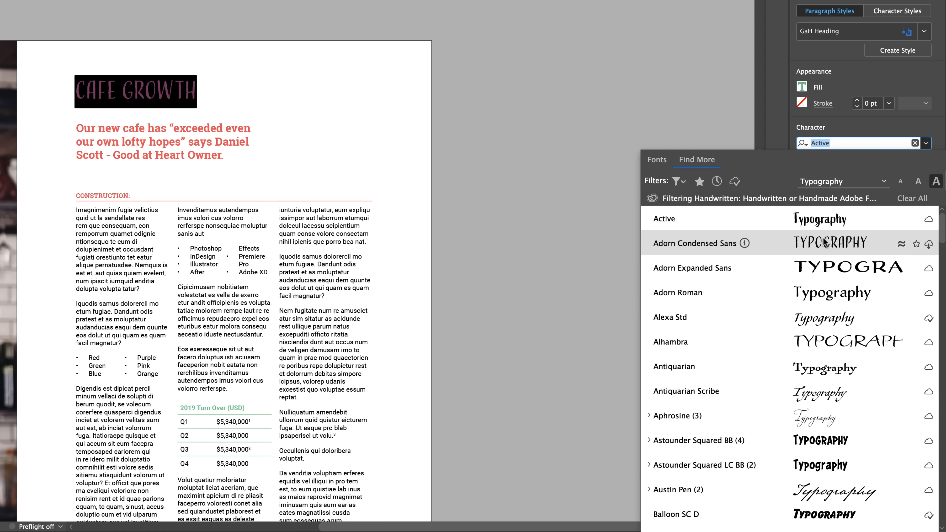
{"action": "left_click", "coordinate": [928, 245]}
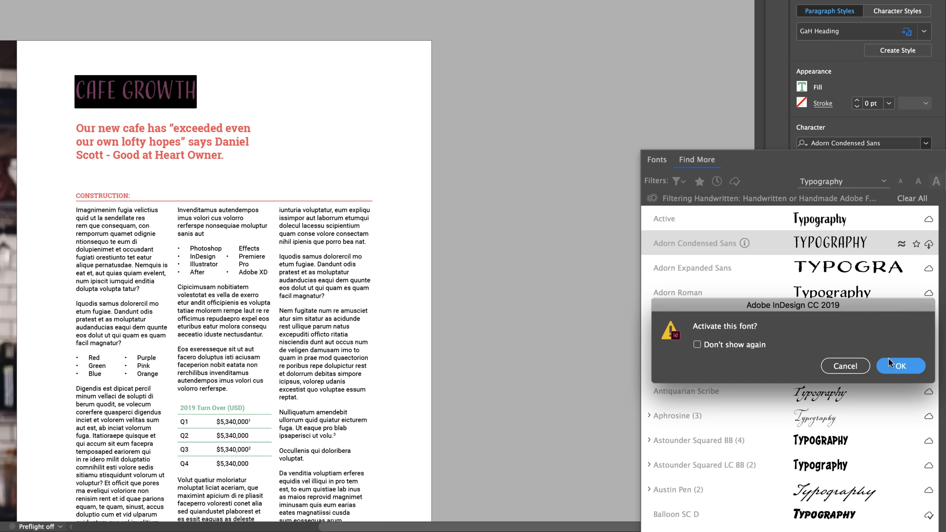
{"action": "left_click", "coordinate": [911, 365]}
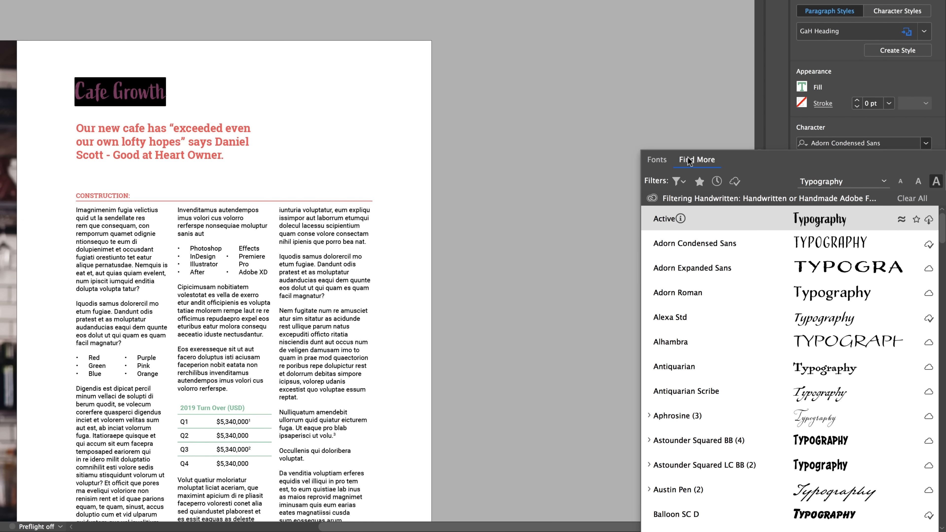
Remove the Handwritten classification filter from the additional Adobe Fonts and look over the weight and other property filters
{"action": "left_click", "coordinate": [678, 181]}
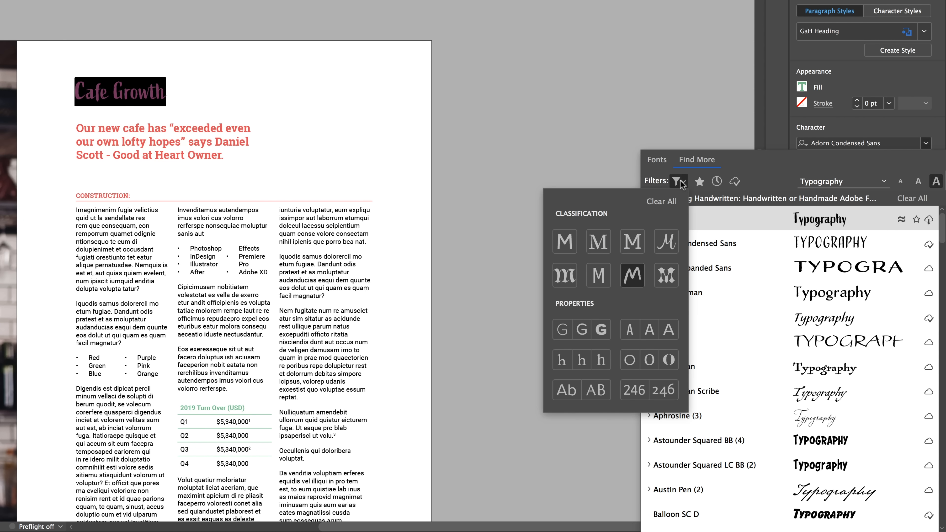
{"action": "left_click", "coordinate": [635, 276]}
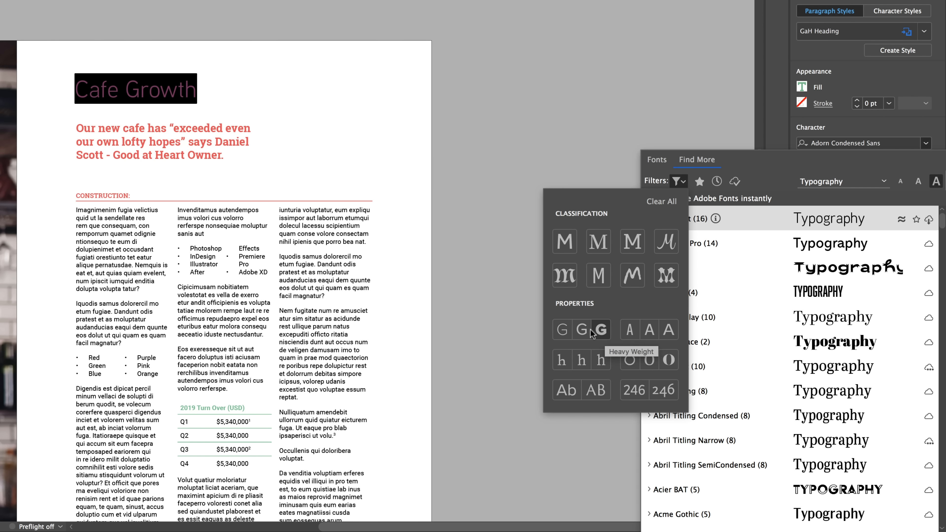
{"action": "left_click", "coordinate": [684, 182]}
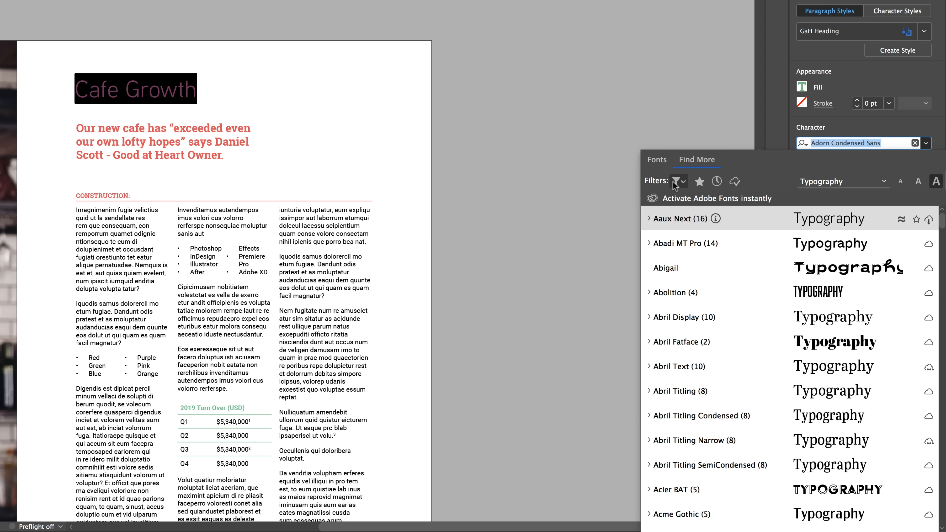
Set the font of the Cafe Growth heading to Adorn Condensed Sans
{"action": "key", "text": "Escape"}
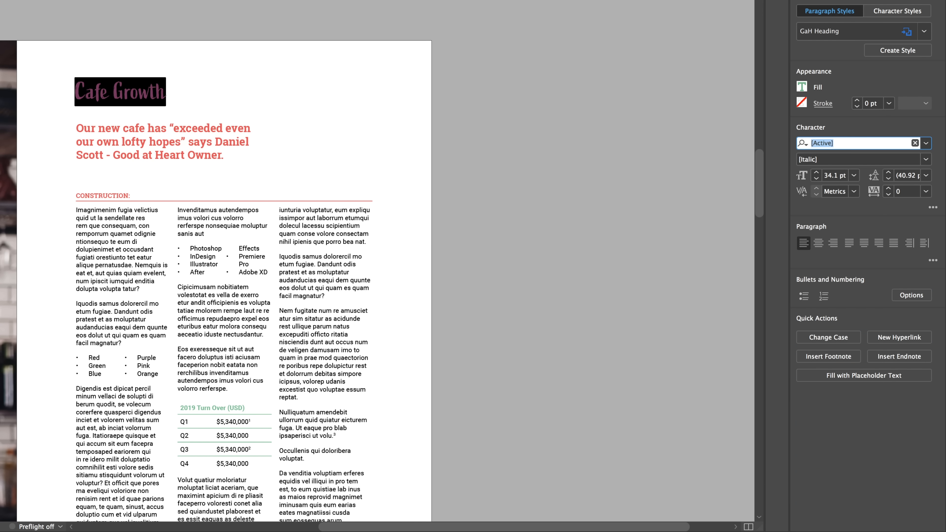
{"action": "type", "text": "Adorn Condensed Sans"}
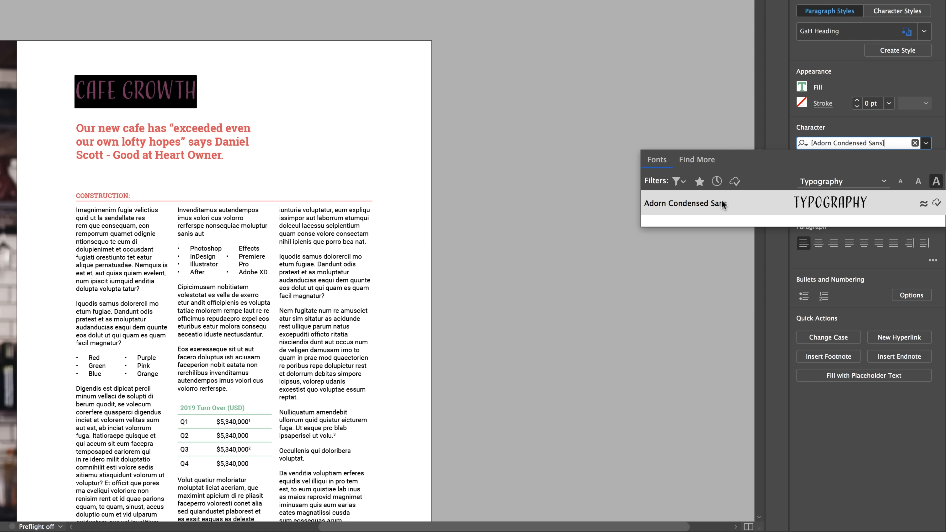
{"action": "left_click", "coordinate": [723, 204]}
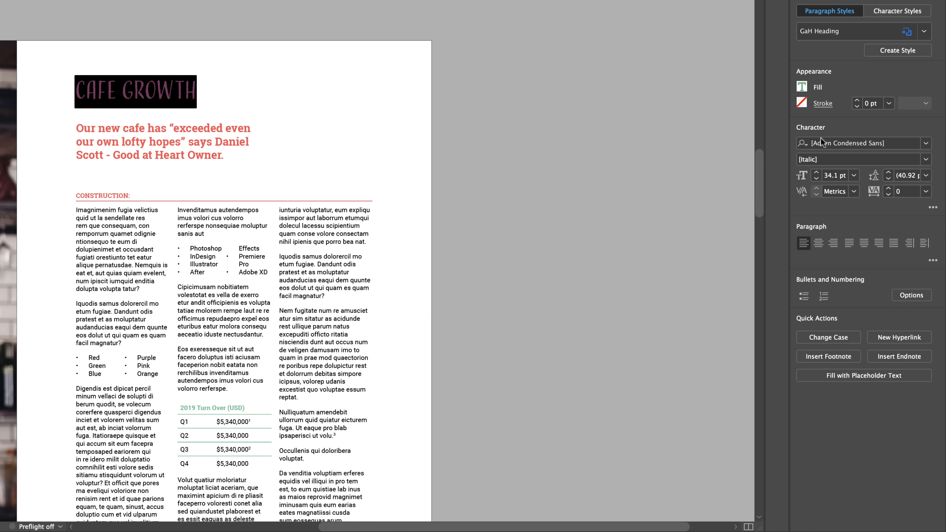
Switch to InDesign CC 2018 and look at the Typekit filter in its font list for comparison
{"action": "left_click", "coordinate": [926, 143]}
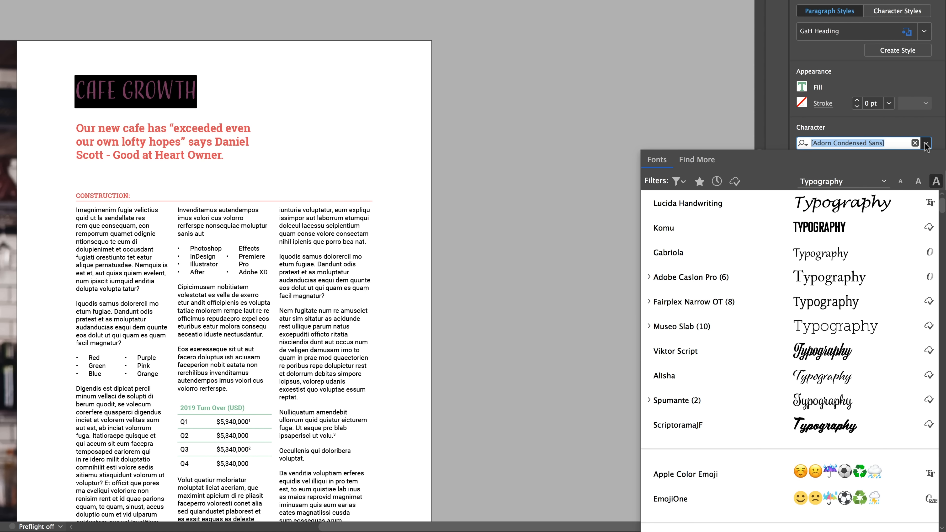
{"action": "key", "text": "super+Tab"}
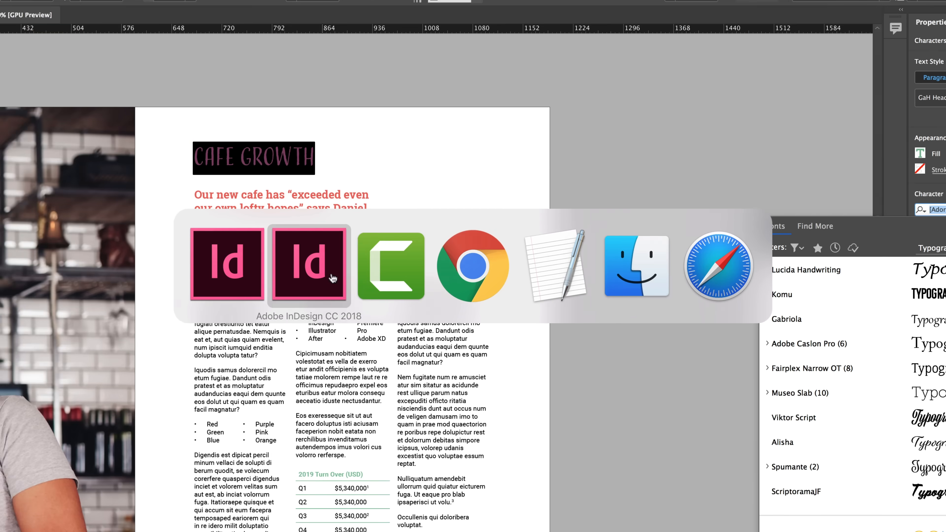
{"action": "left_click", "coordinate": [333, 278]}
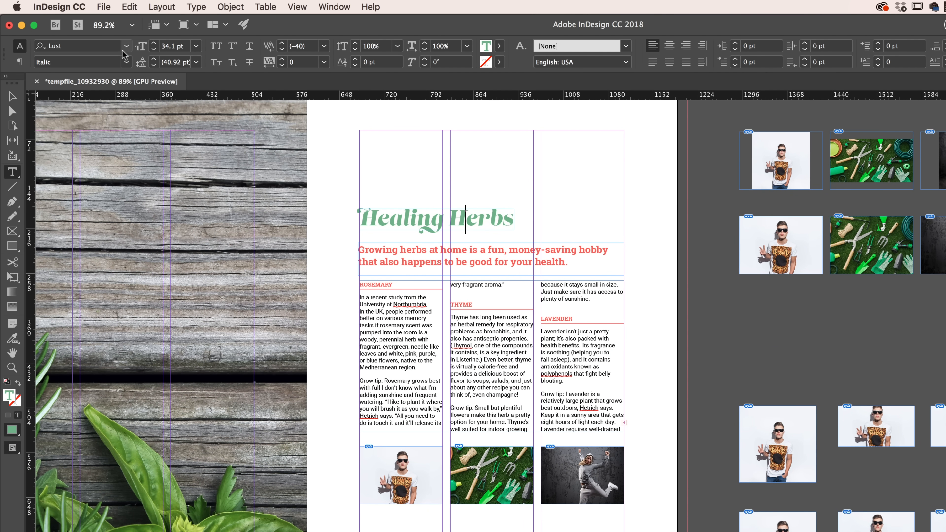
{"action": "left_click", "coordinate": [123, 51]}
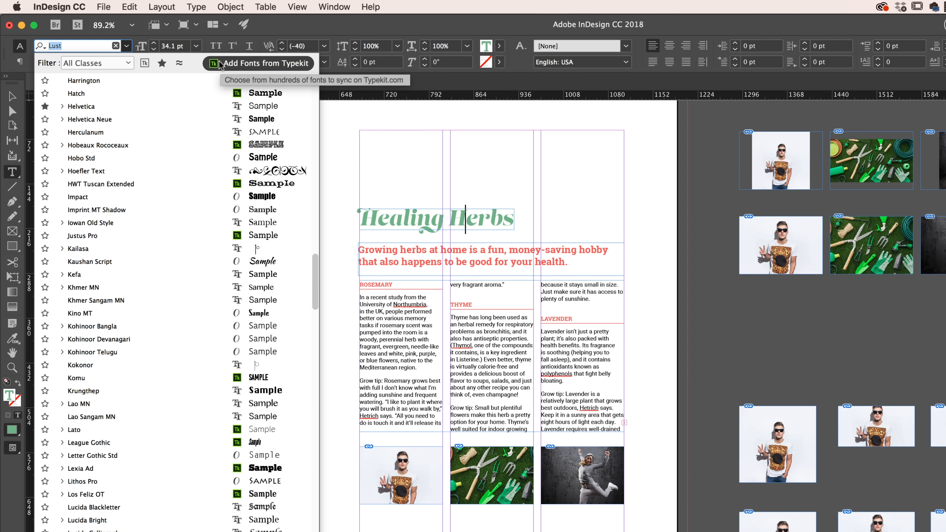
{"action": "left_click", "coordinate": [144, 64]}
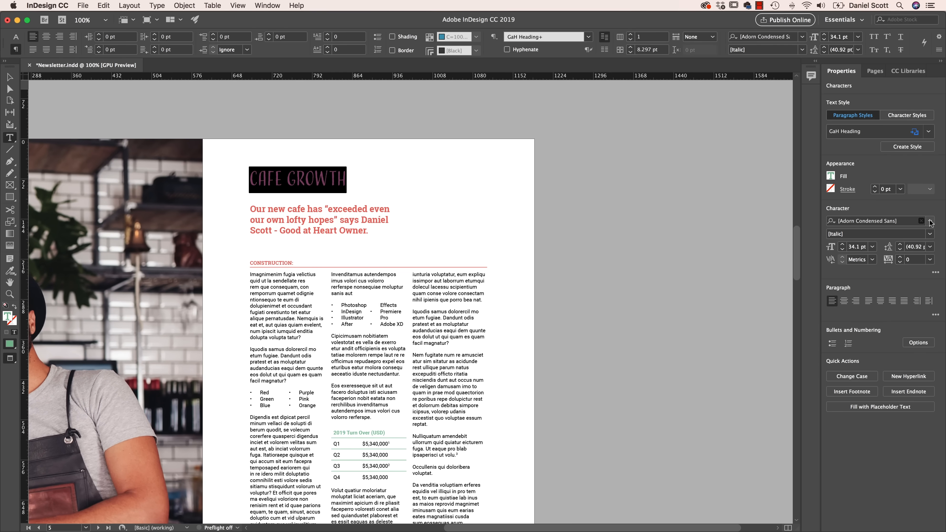
In InDesign CC 2019, filter the font list to activated Adobe Fonts and apply Alisha to the Cafe Growth heading
{"action": "left_click", "coordinate": [930, 221]}
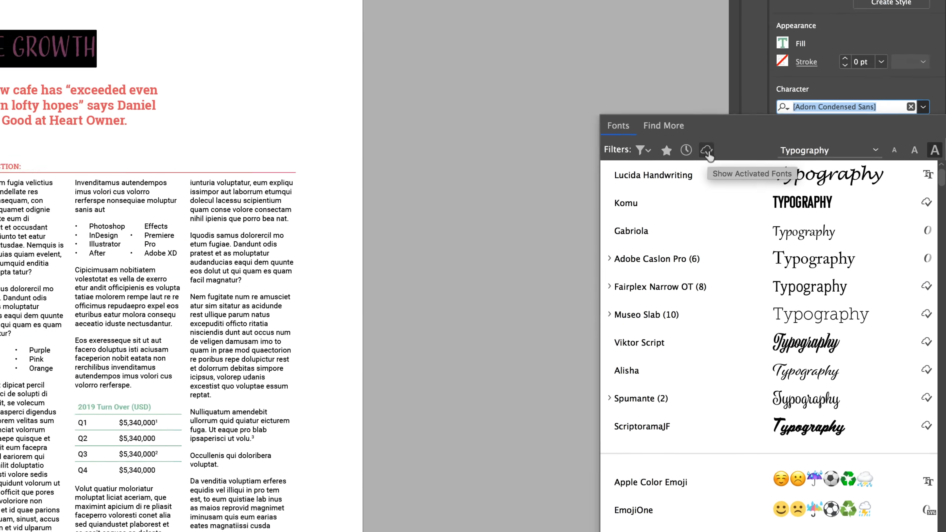
{"action": "left_click", "coordinate": [706, 151]}
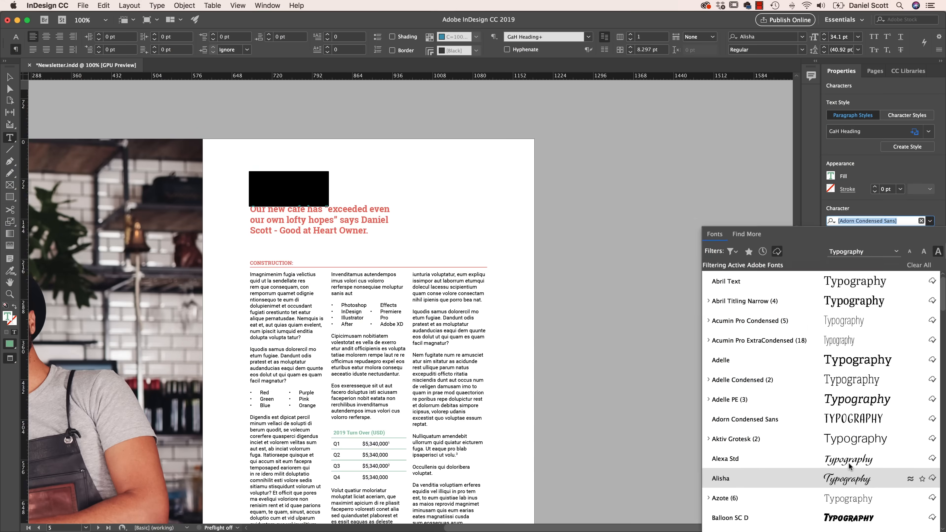
{"action": "left_click", "coordinate": [850, 472]}
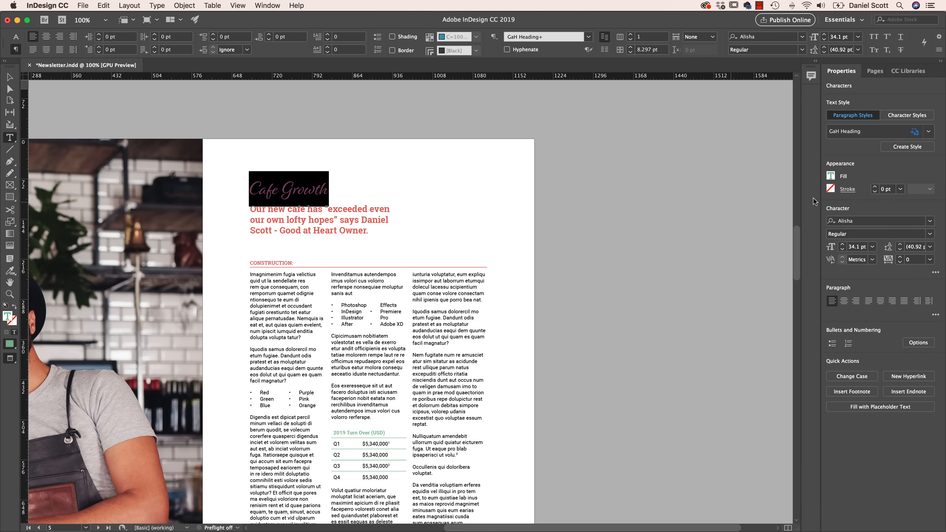
Clear the activated fonts filter, view the recently added fonts, and return to the full font list
{"action": "left_click", "coordinate": [930, 220]}
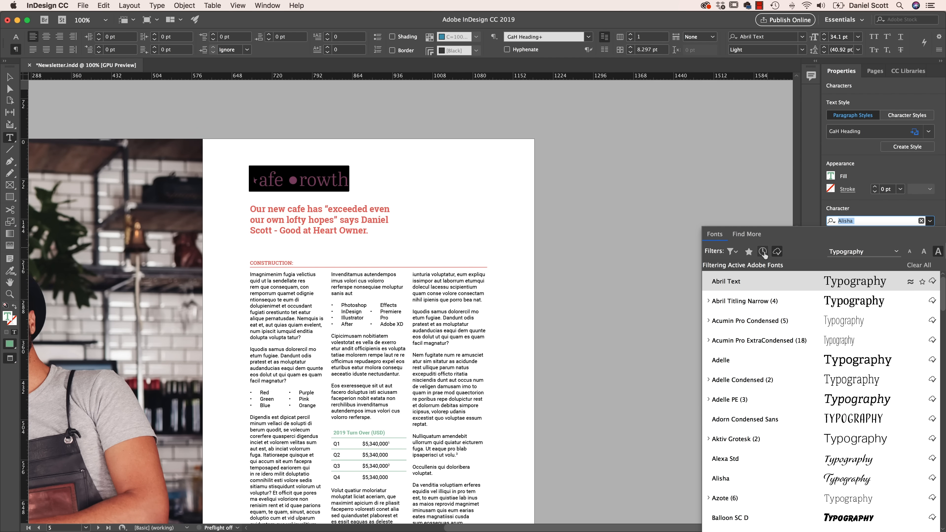
{"action": "left_click", "coordinate": [777, 253]}
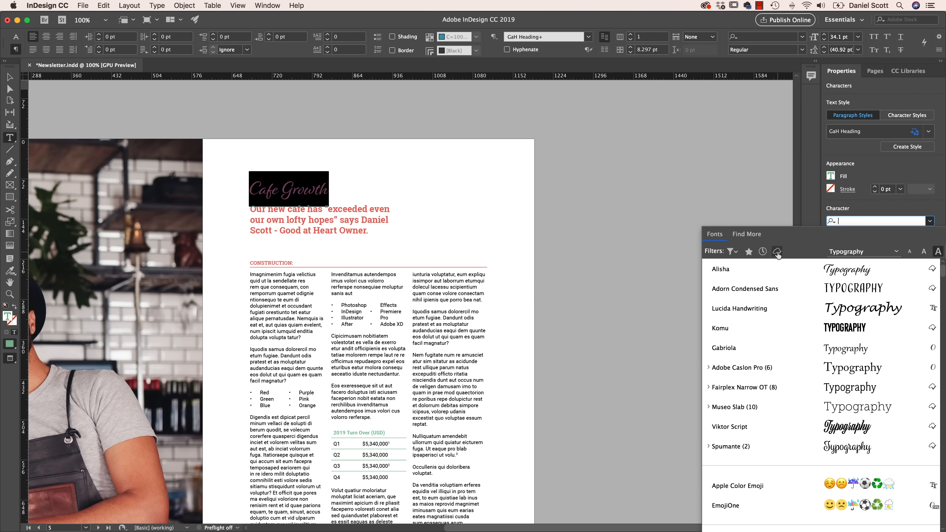
{"action": "left_click", "coordinate": [762, 252]}
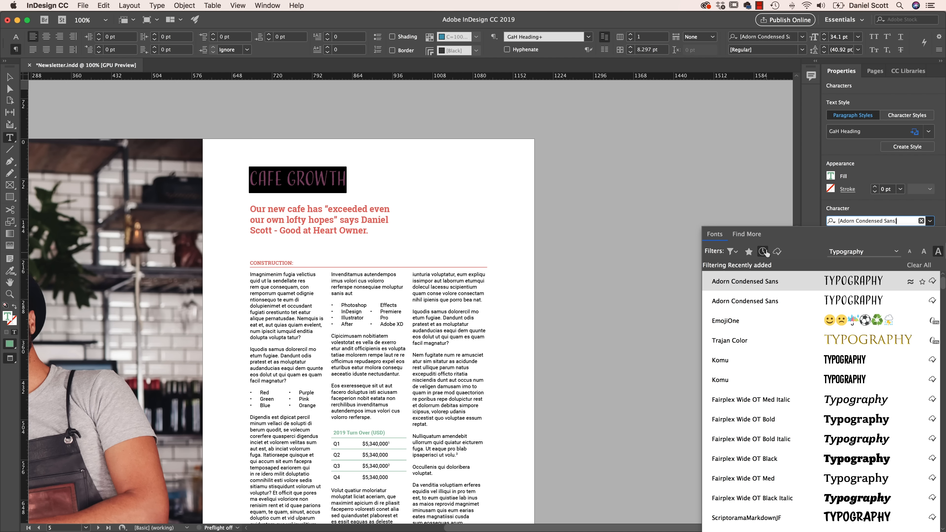
{"action": "left_click", "coordinate": [763, 252]}
{"action": "left_click", "coordinate": [763, 252]}
{"action": "left_click", "coordinate": [762, 252]}
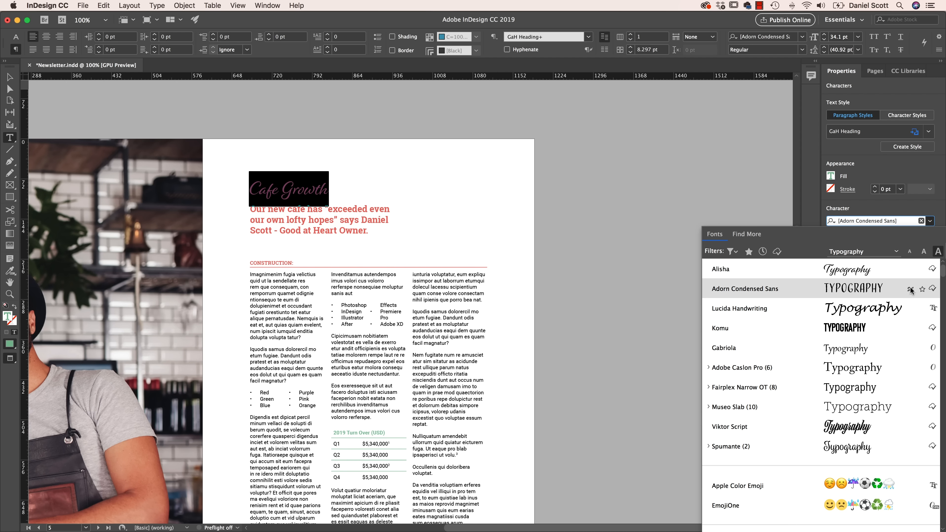
Mark Komu, Alisha and Adorn Condensed Sans as favorite fonts
{"action": "left_click", "coordinate": [921, 328]}
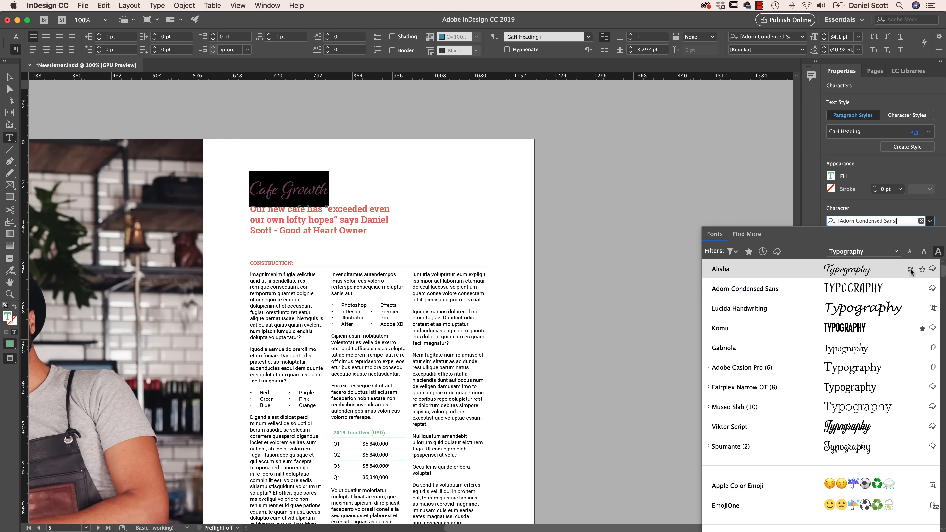
{"action": "left_click", "coordinate": [922, 269]}
{"action": "left_click", "coordinate": [922, 289]}
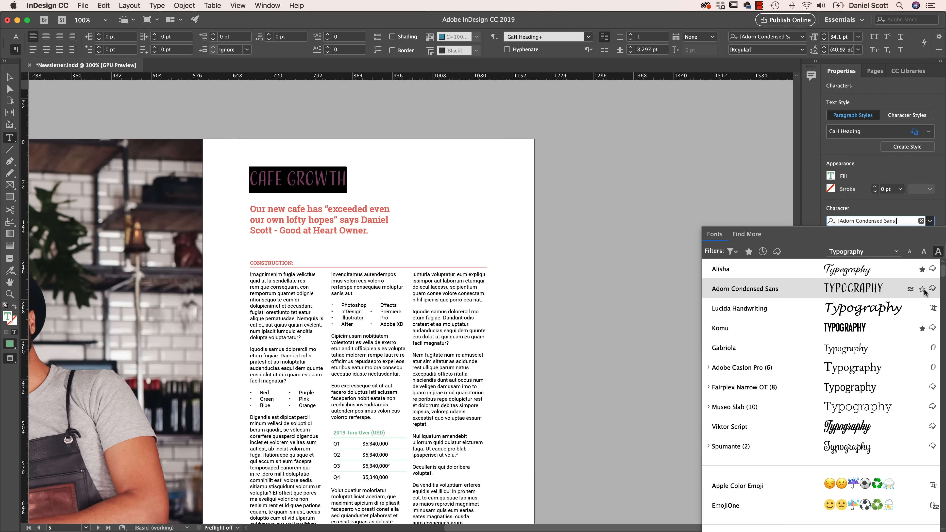
Preview Alisha and Adorn Condensed Sans on the heading, view only the favorite fonts, and clear that filter
{"action": "left_click", "coordinate": [782, 268]}
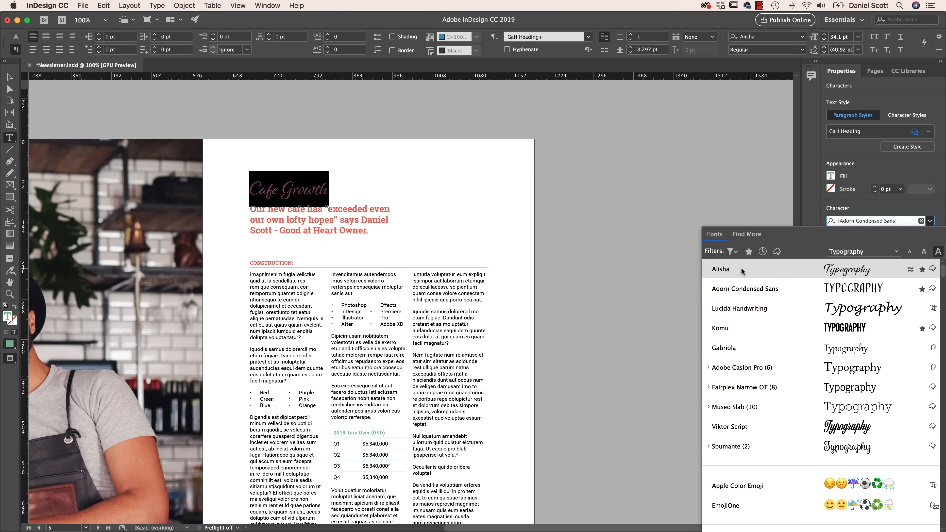
{"action": "left_click", "coordinate": [769, 294]}
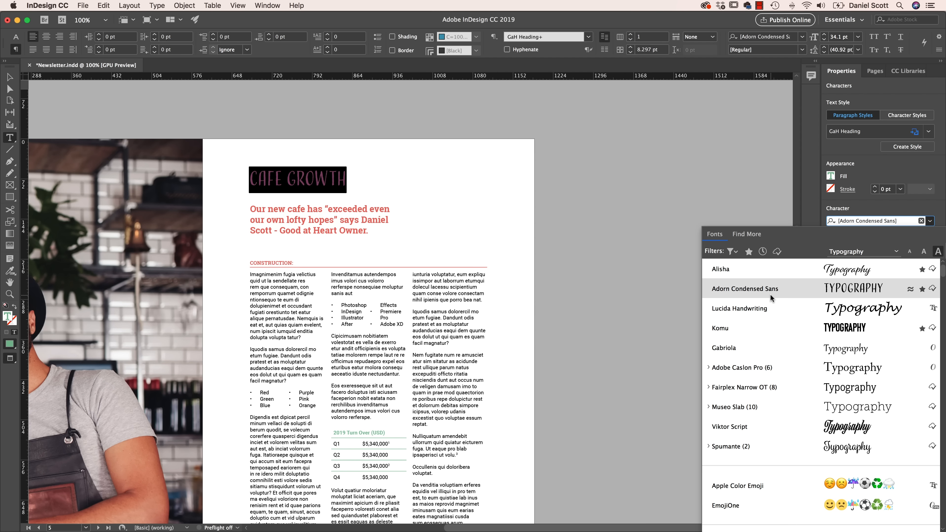
{"action": "left_click", "coordinate": [748, 252]}
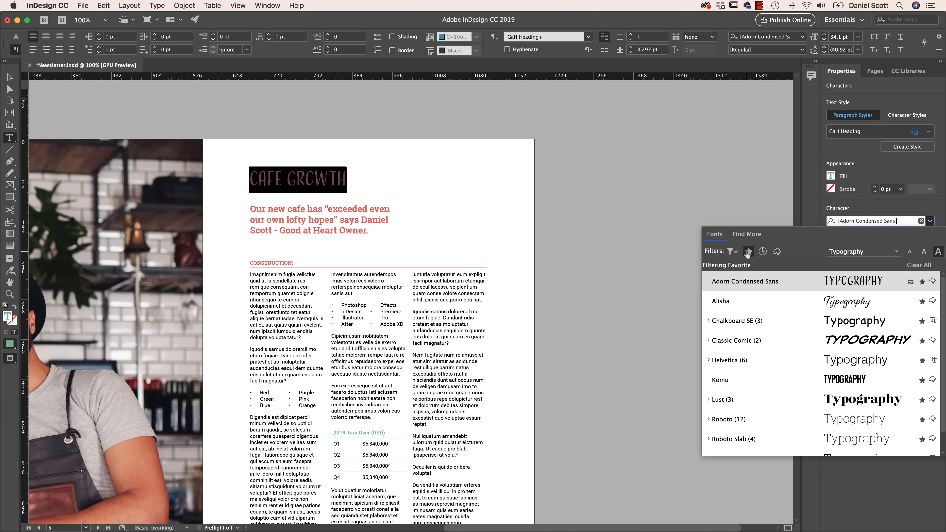
{"action": "left_click", "coordinate": [747, 253]}
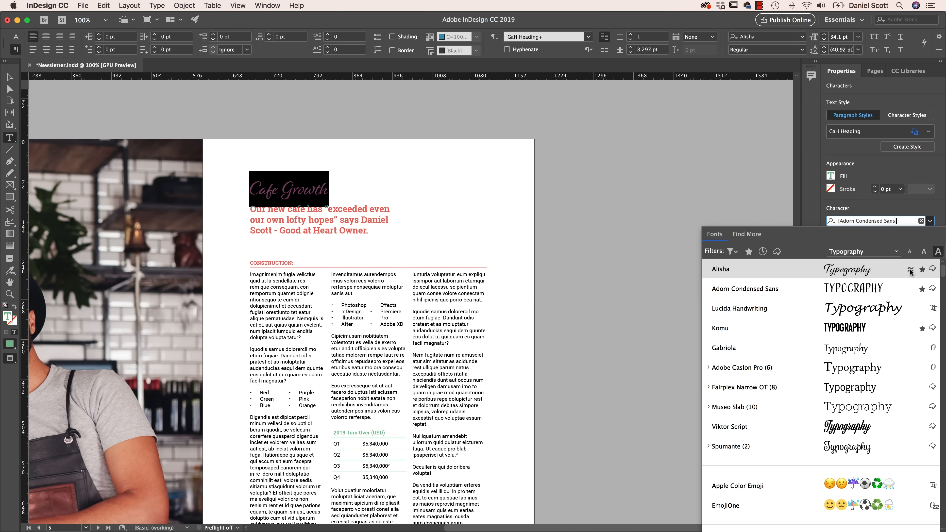
View the fonts similar to Alisha and go back to the full font list
{"action": "left_click", "coordinate": [910, 269]}
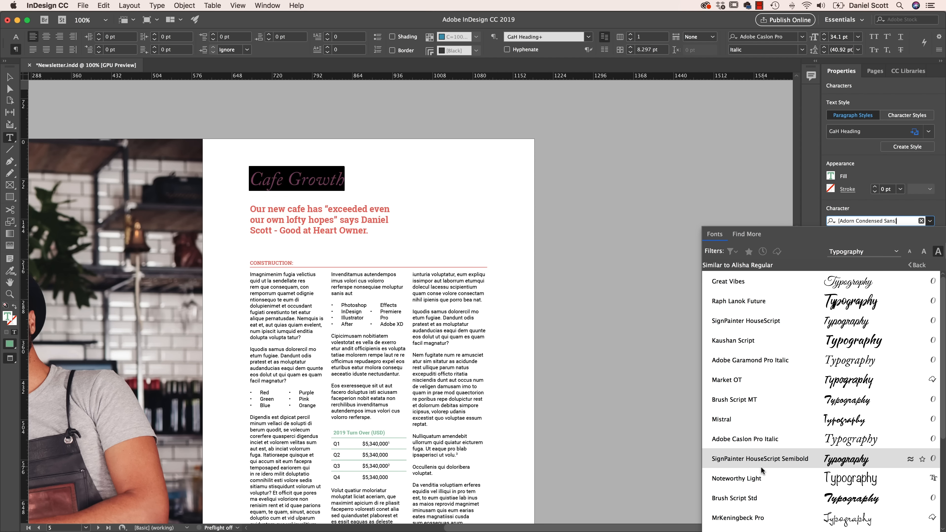
{"action": "left_click", "coordinate": [916, 265]}
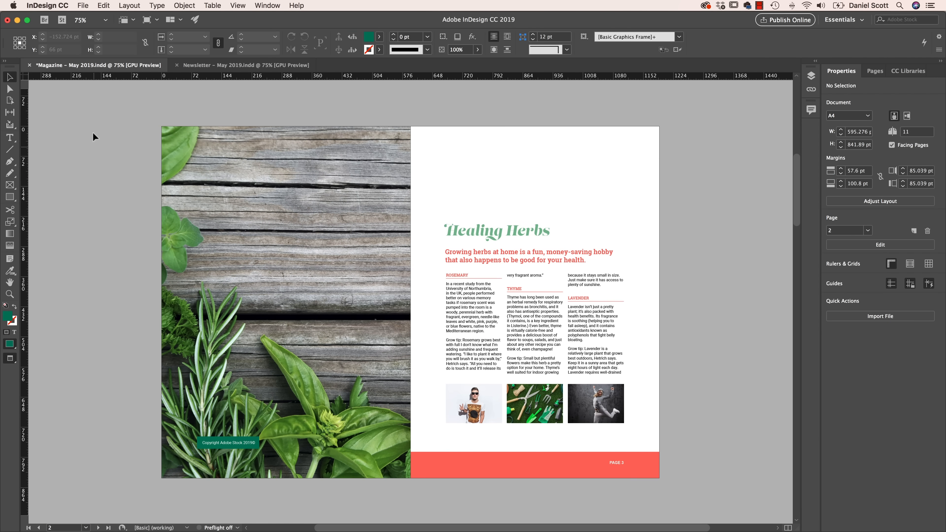
Export all pages of the Magazine – May 2019 document as an interactive PDF in the Pretty Examples folder
{"action": "left_click", "coordinate": [82, 5]}
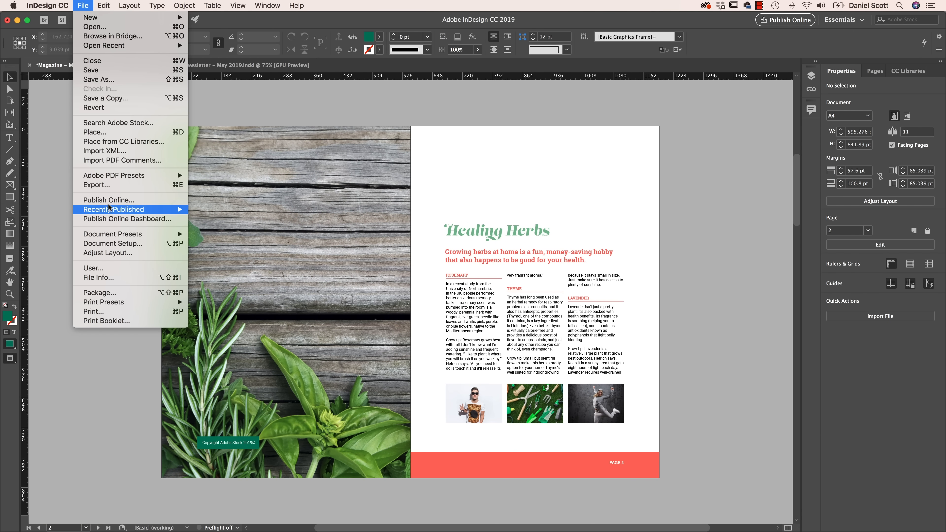
{"action": "left_click", "coordinate": [105, 184]}
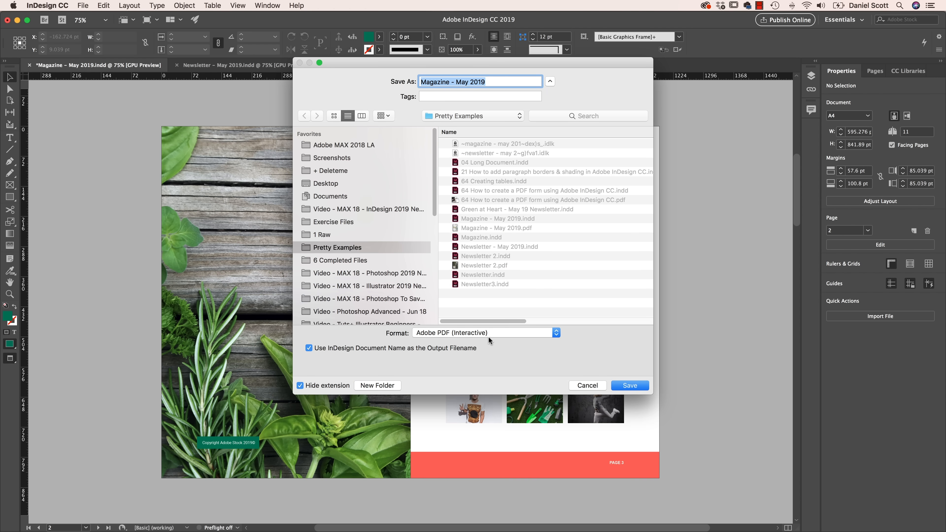
{"action": "left_click", "coordinate": [629, 385]}
{"action": "left_click", "coordinate": [552, 130]}
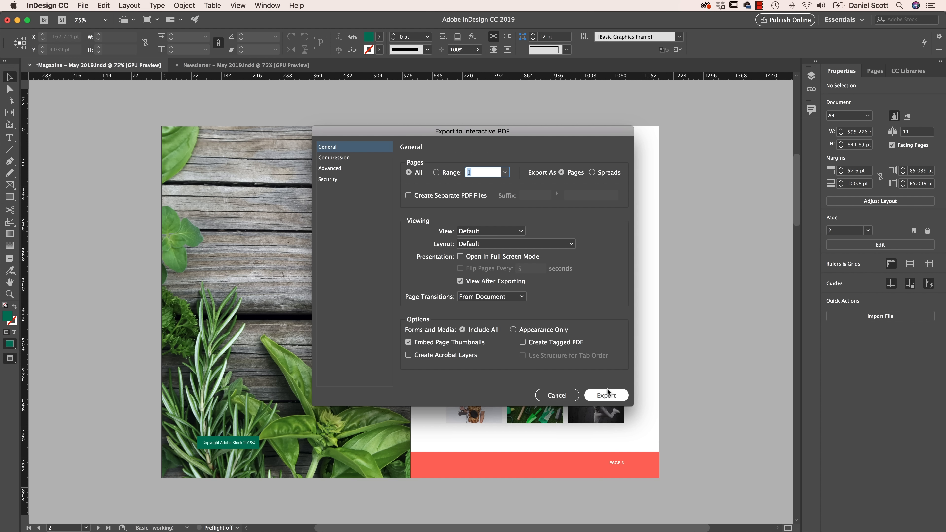
{"action": "left_click", "coordinate": [603, 393]}
{"action": "left_click", "coordinate": [563, 291]}
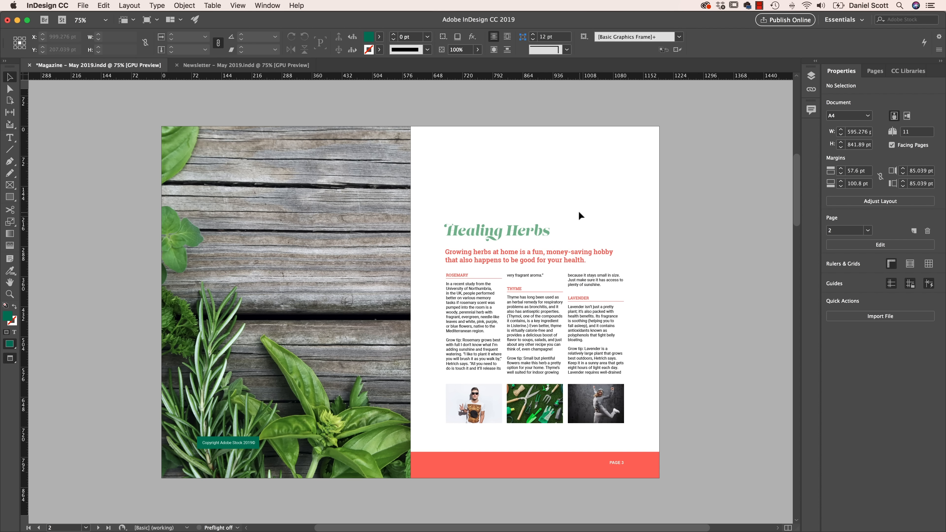
Export all pages of the Newsletter - May 2019 document as a High Quality Print PDF in the Pretty Examples folder
{"action": "left_click", "coordinate": [228, 67]}
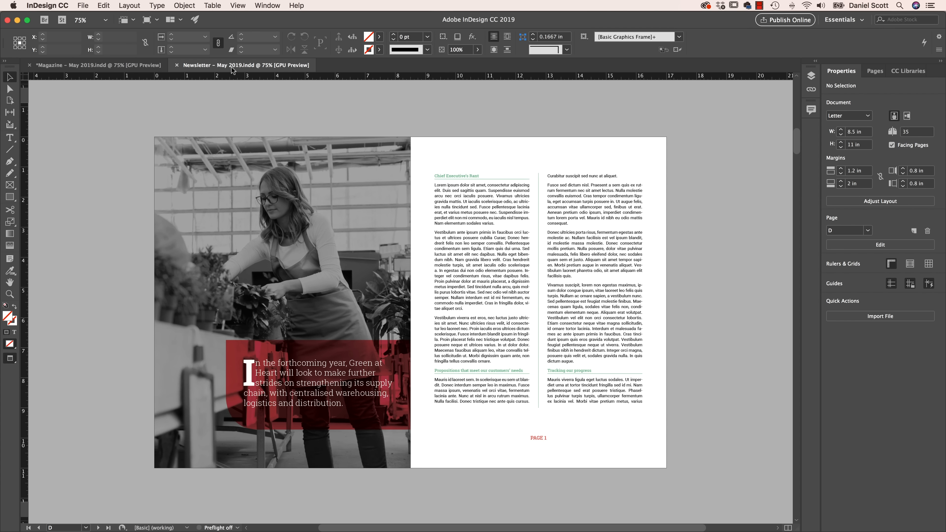
{"action": "left_click", "coordinate": [83, 5]}
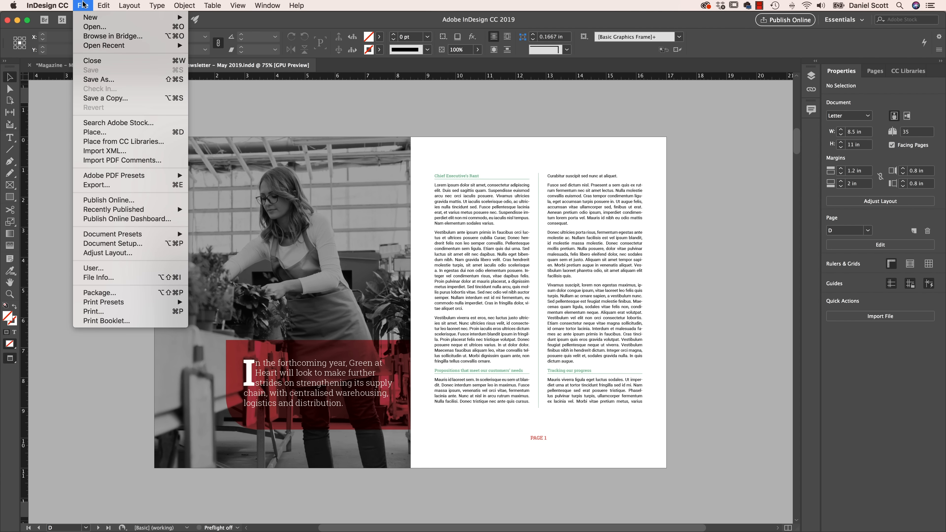
{"action": "left_click", "coordinate": [113, 184]}
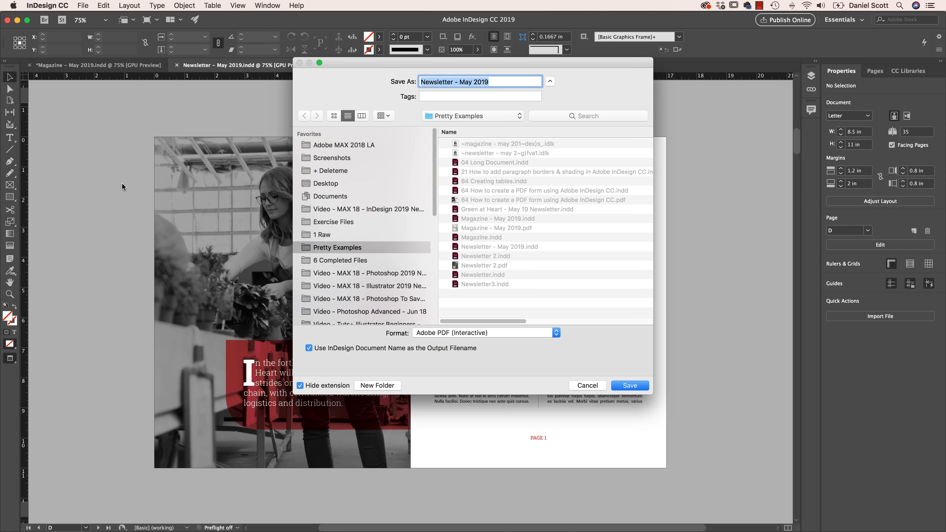
{"action": "left_click", "coordinate": [484, 332]}
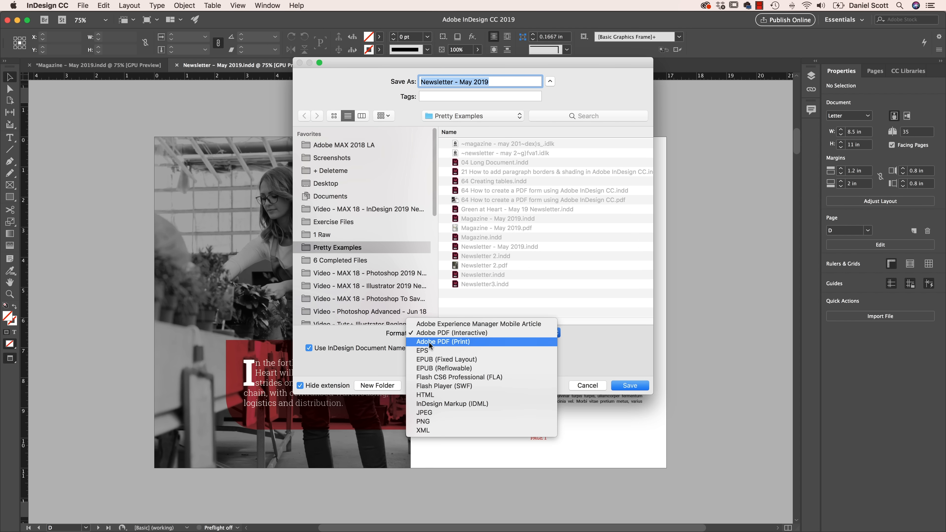
{"action": "left_click", "coordinate": [429, 342]}
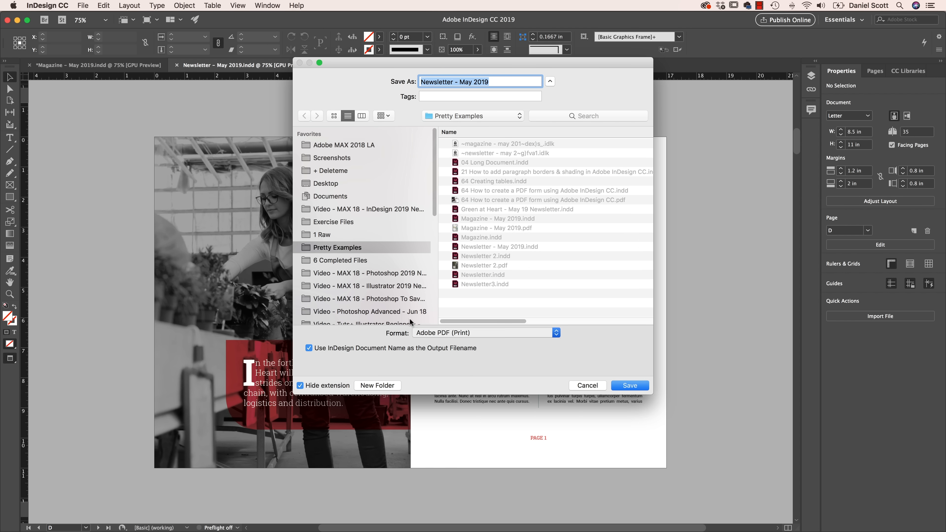
{"action": "left_click", "coordinate": [445, 332]}
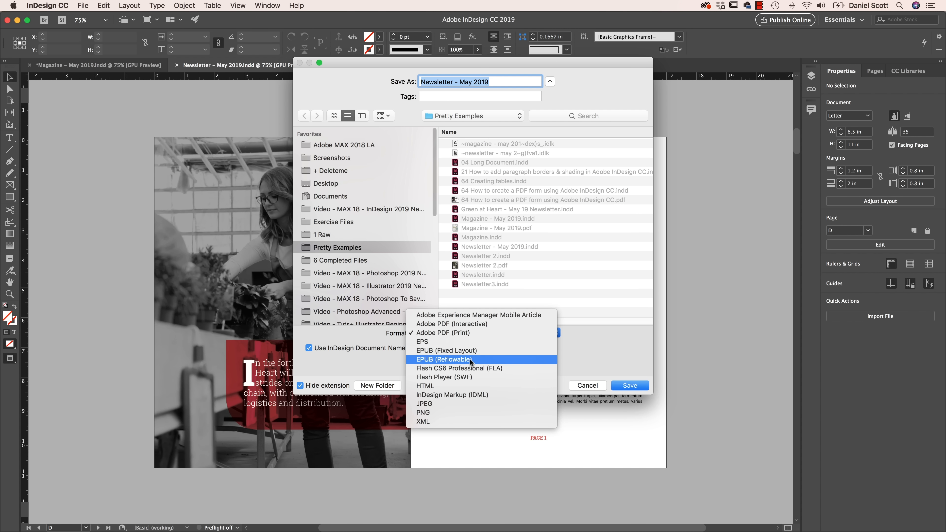
{"action": "left_click", "coordinate": [593, 338]}
{"action": "left_click", "coordinate": [629, 385]}
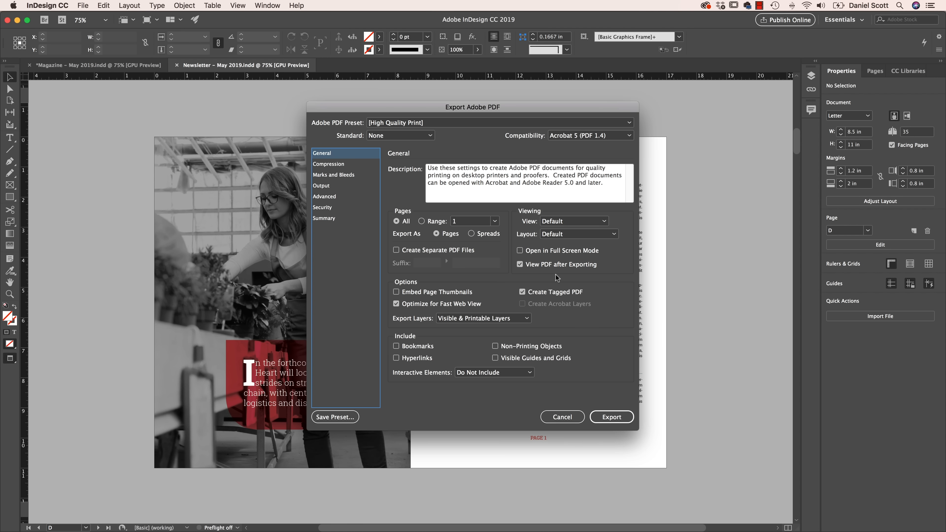
{"action": "left_click", "coordinate": [608, 416]}
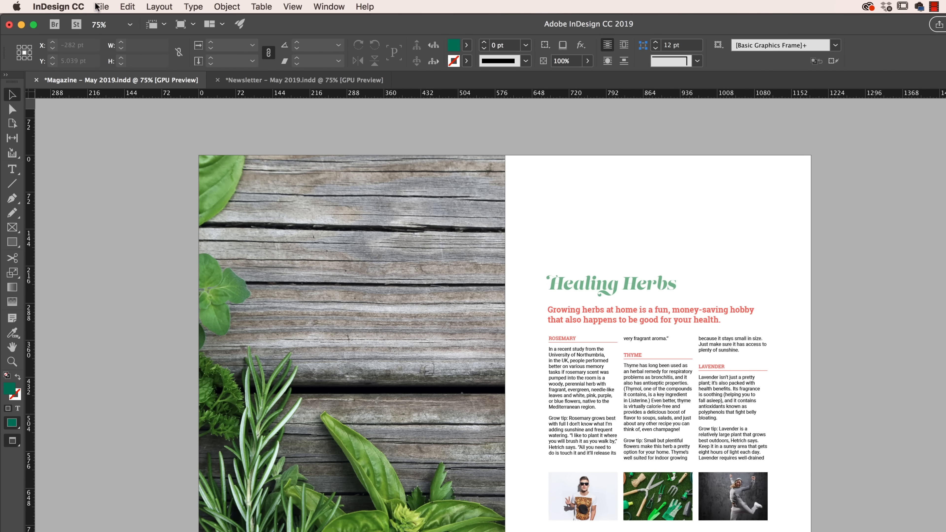
Check the export format remembered for the Magazine - May 2019 document without exporting it
{"action": "left_click", "coordinate": [99, 7]}
{"action": "left_click", "coordinate": [138, 226]}
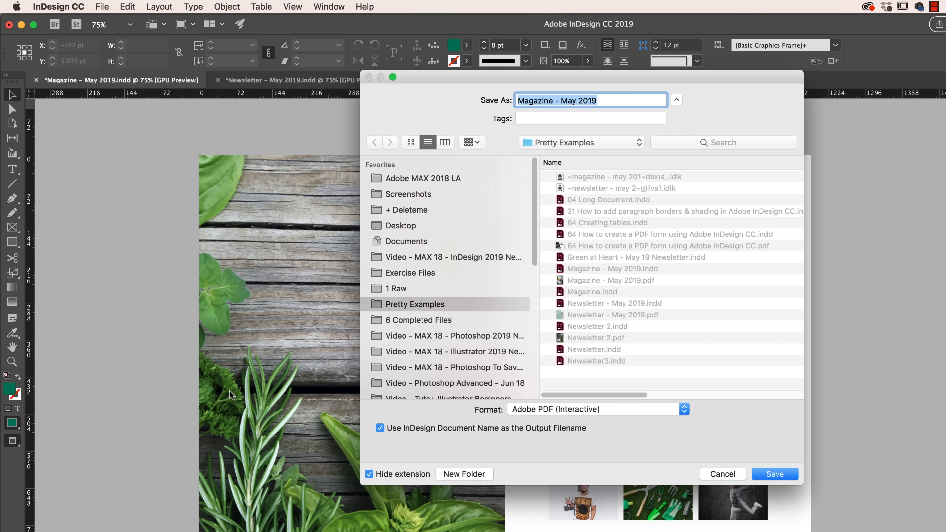
{"action": "left_click", "coordinate": [732, 475]}
Export the newsletter to the Desktop as a print PDF named Newsletter - May 2019 V1.1, with the document name option for output filenames disabled
{"action": "left_click", "coordinate": [304, 79]}
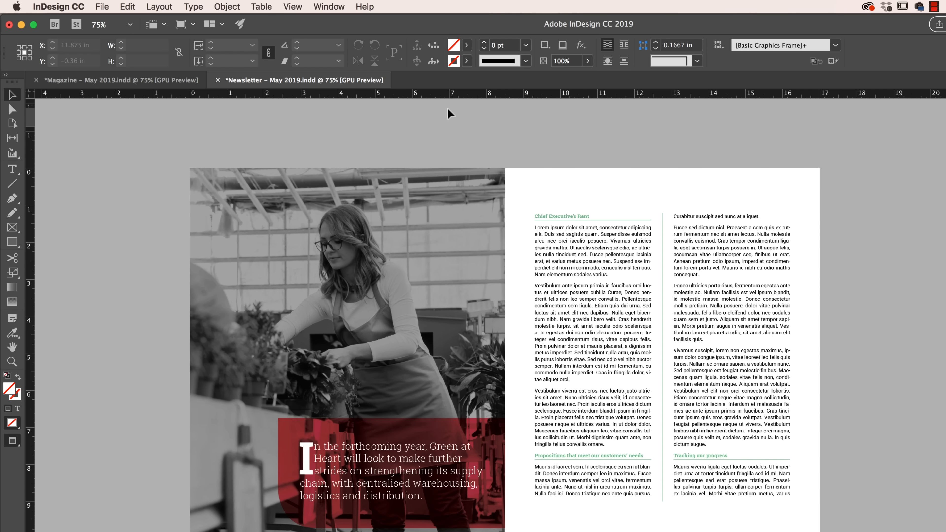
{"action": "left_click", "coordinate": [106, 6]}
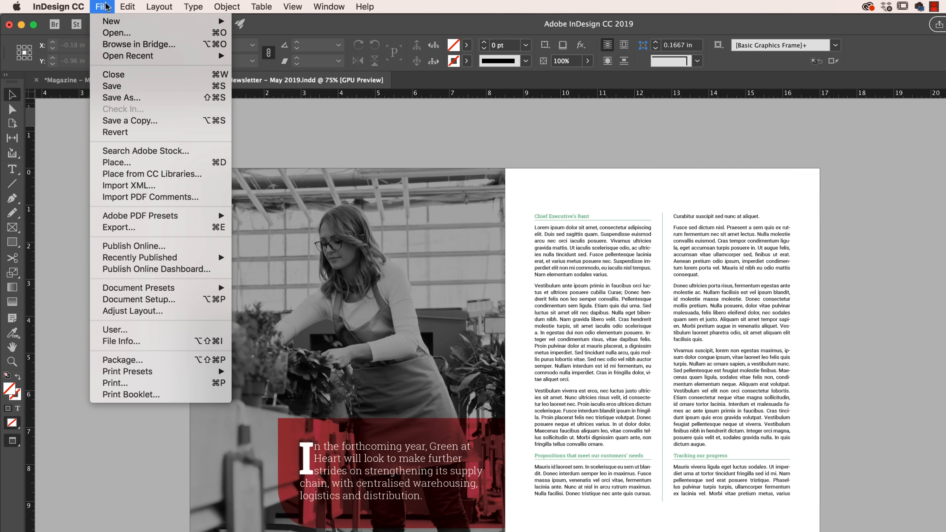
{"action": "left_click", "coordinate": [129, 227]}
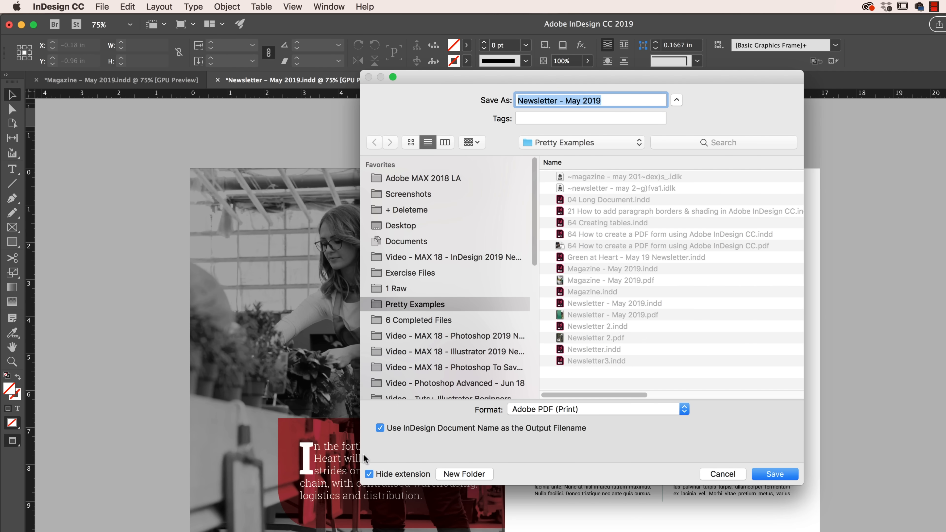
{"action": "left_click", "coordinate": [401, 228]}
{"action": "left_click_drag", "start_coordinate": [525, 83], "coordinate": [338, 123]}
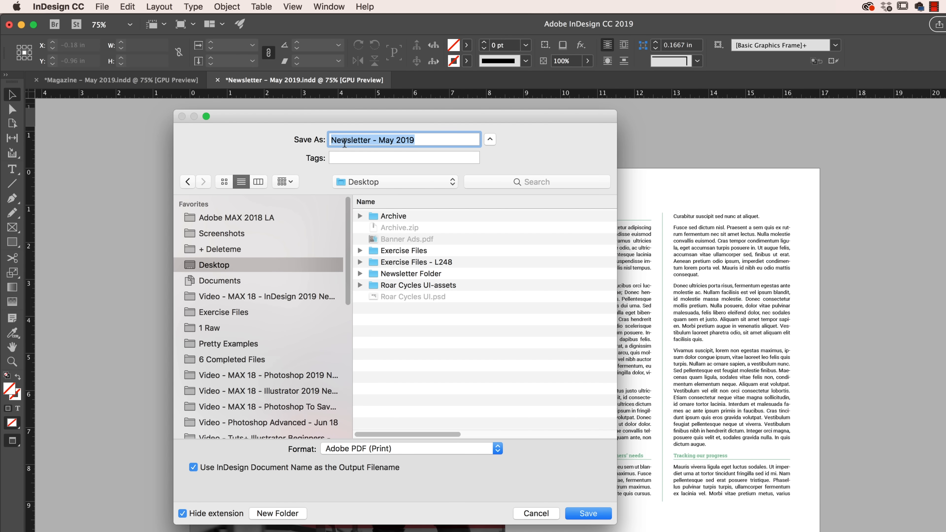
{"action": "left_click", "coordinate": [232, 468]}
{"action": "left_click", "coordinate": [424, 140]}
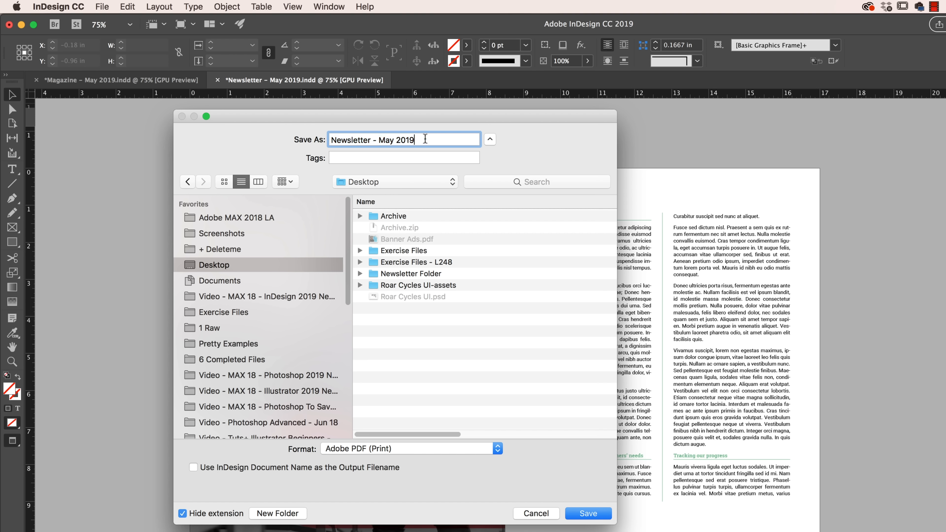
{"action": "type", "text": "V"}
{"action": "left_click", "coordinate": [595, 518]}
{"action": "left_click", "coordinate": [749, 512]}
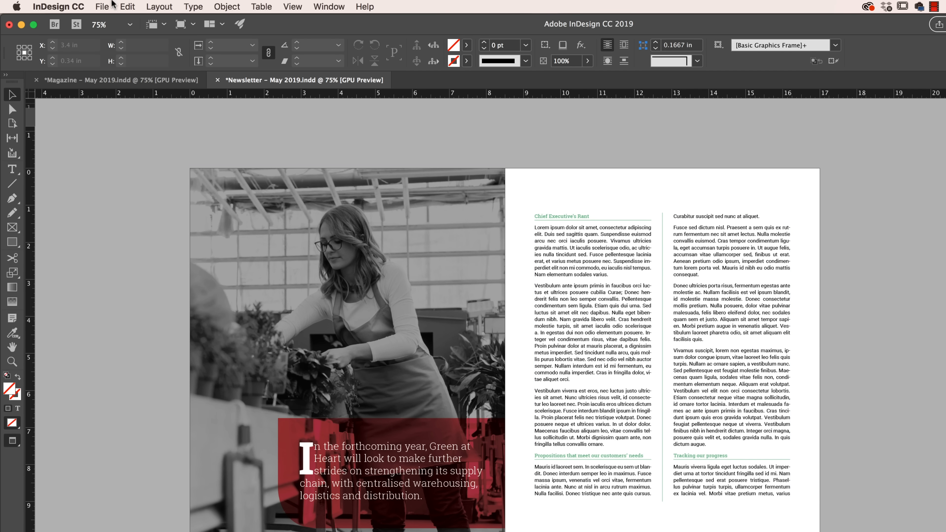
Export the newsletter print PDF to the Desktop again, with the InDesign document name enabled as the output filename
{"action": "left_click", "coordinate": [101, 7]}
{"action": "left_click", "coordinate": [156, 229]}
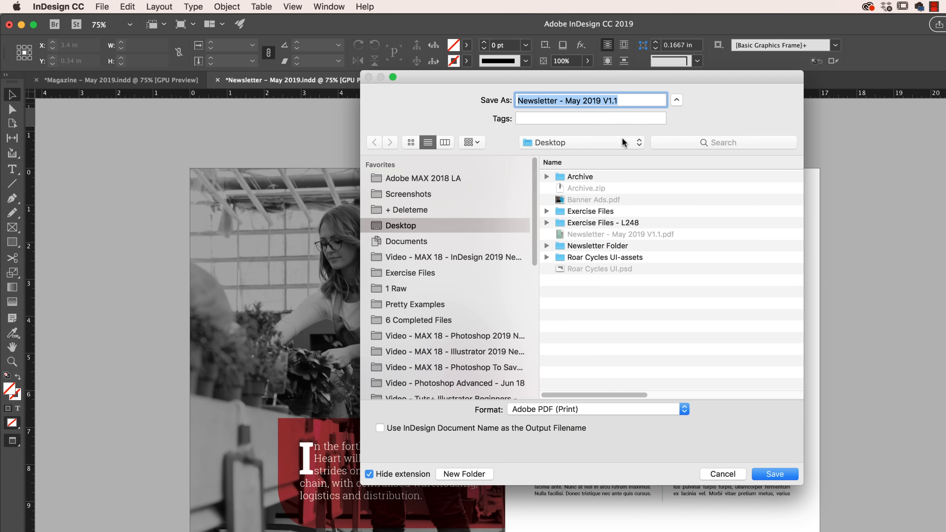
{"action": "left_click", "coordinate": [409, 429]}
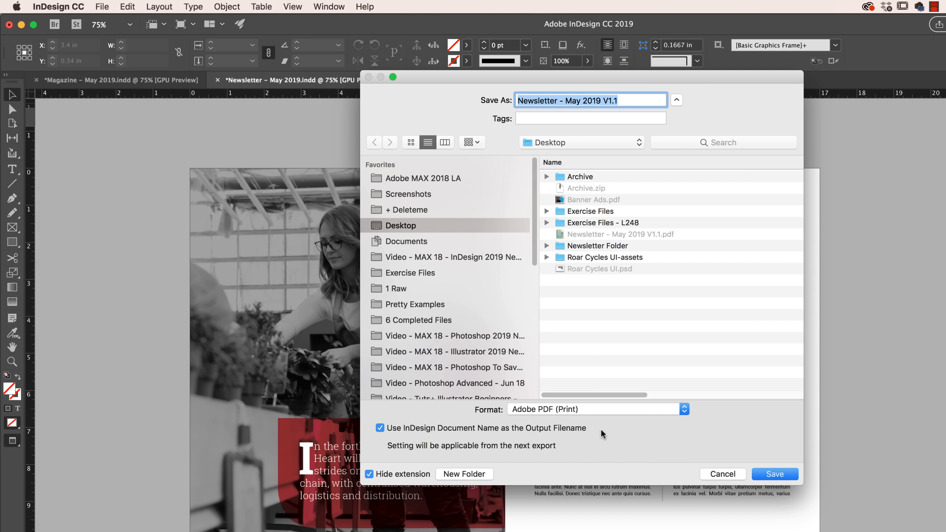
{"action": "left_click", "coordinate": [773, 476]}
{"action": "left_click", "coordinate": [669, 157]}
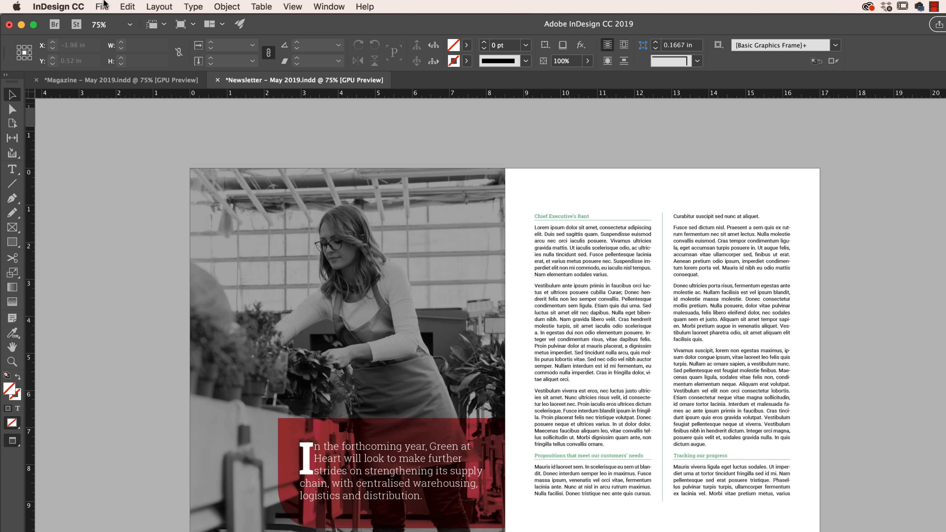
Reopen the newsletter's export settings to check which output filename is proposed
{"action": "left_click", "coordinate": [101, 6]}
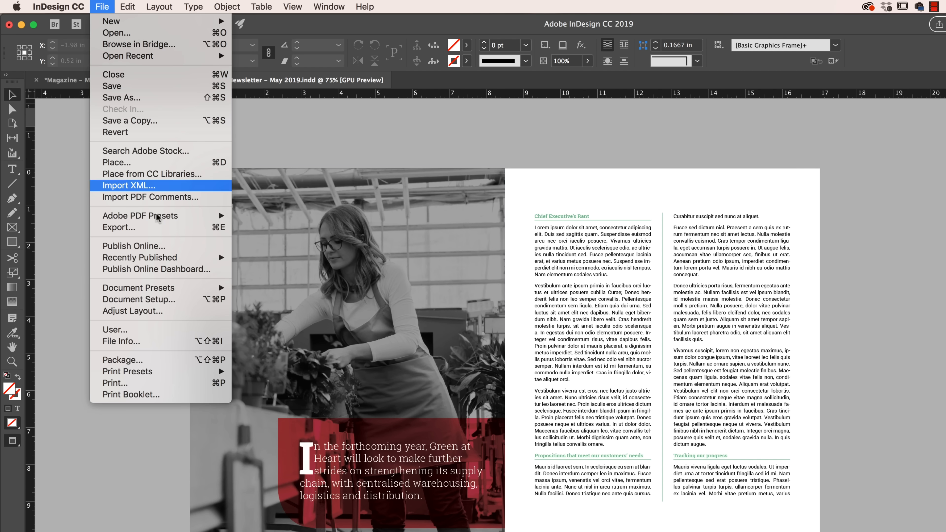
{"action": "left_click", "coordinate": [157, 227]}
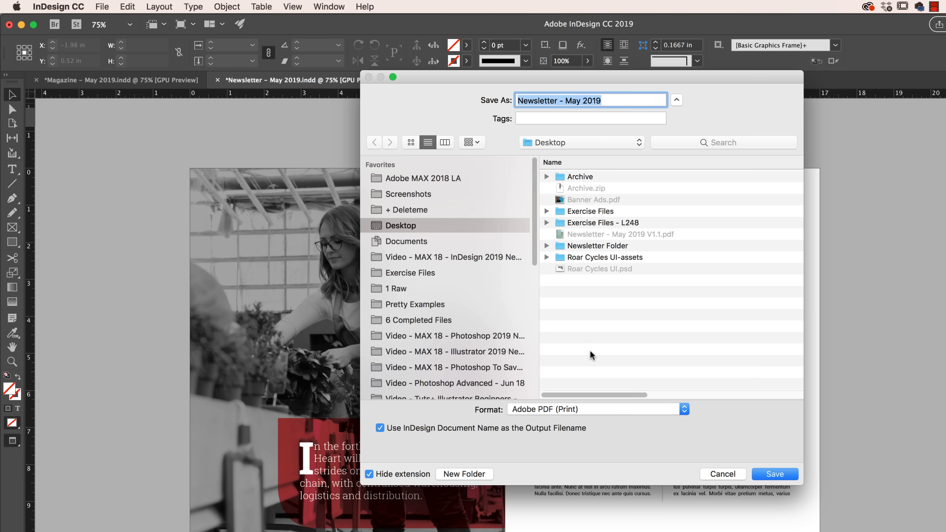
{"action": "left_click_drag", "start_coordinate": [561, 85], "coordinate": [481, 121]}
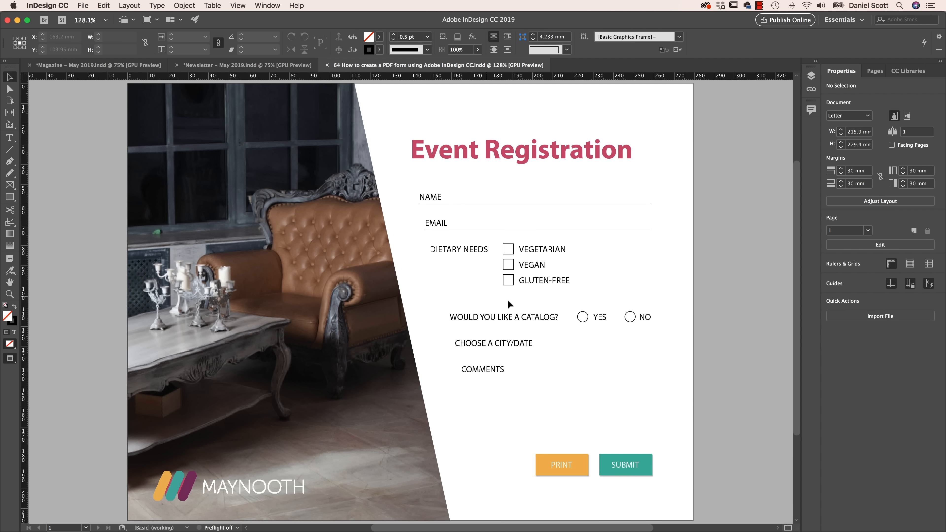
Convert the NAME and EMAIL form fields of the event registration form into editable text frames
{"action": "left_click", "coordinate": [507, 192]}
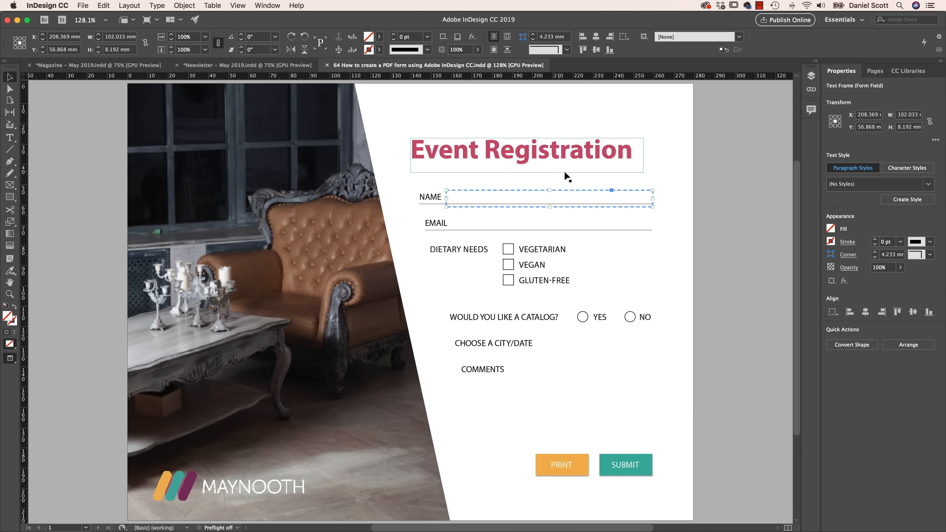
{"action": "double_click", "coordinate": [507, 198]}
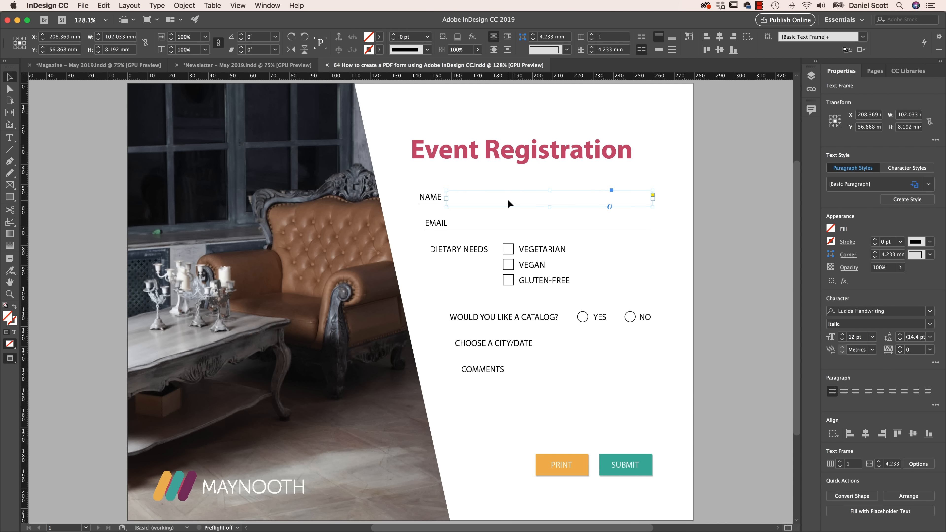
{"action": "left_click", "coordinate": [468, 220]}
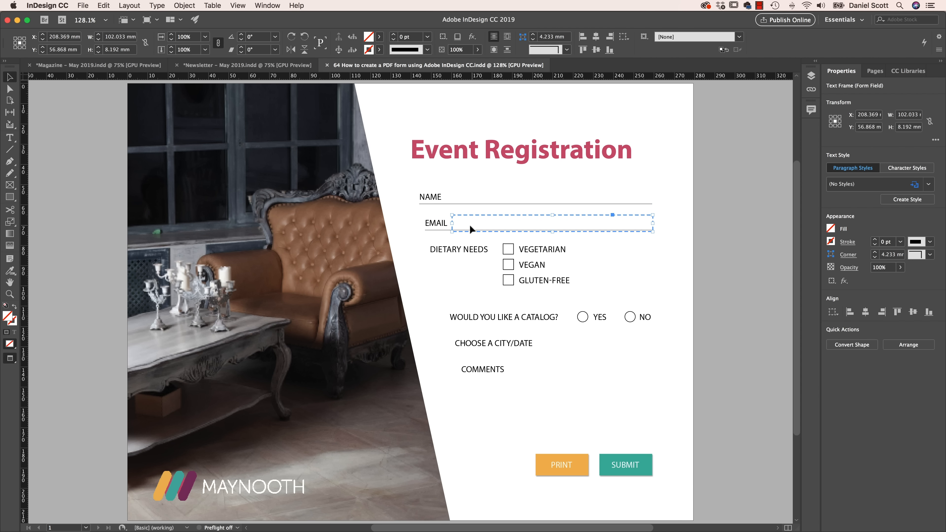
{"action": "double_click", "coordinate": [469, 227]}
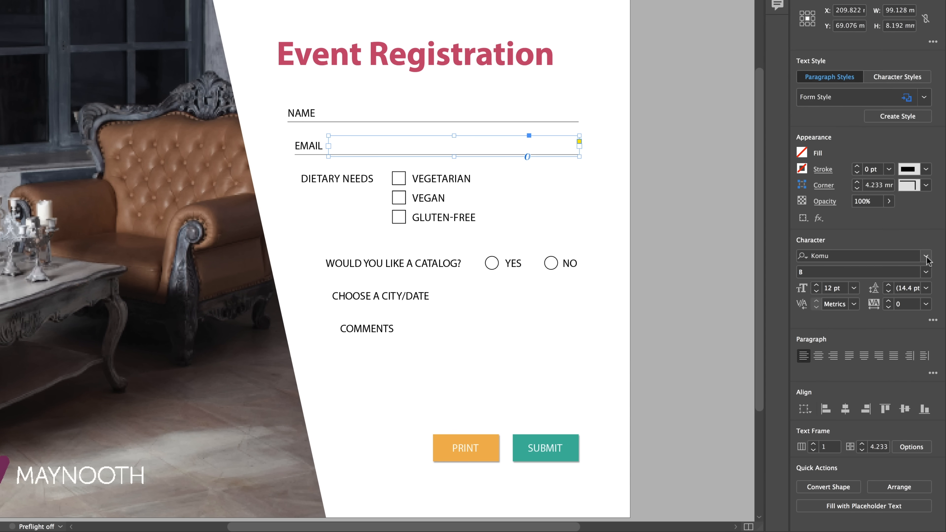
Enter the sample text asdfasdfasd in the EMAIL text frame and keep the frame selected
{"action": "left_click", "coordinate": [930, 311]}
{"action": "left_click", "coordinate": [926, 257]}
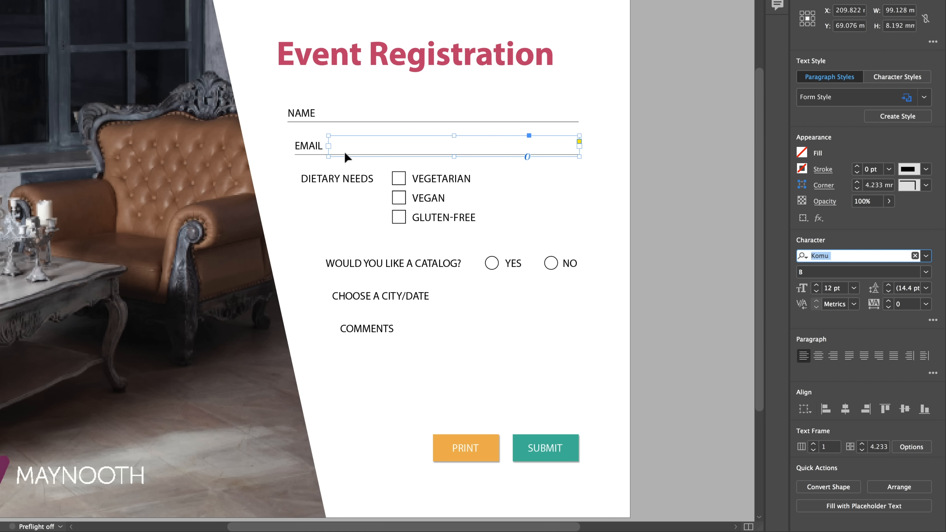
{"action": "double_click", "coordinate": [391, 148]}
{"action": "type", "text": "ASDFASDFASD"}
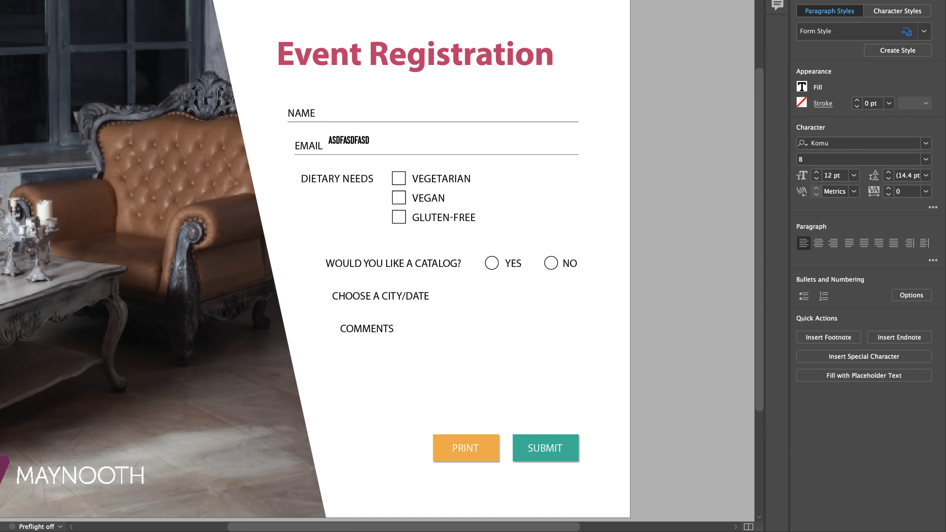
{"action": "key", "text": "Escape"}
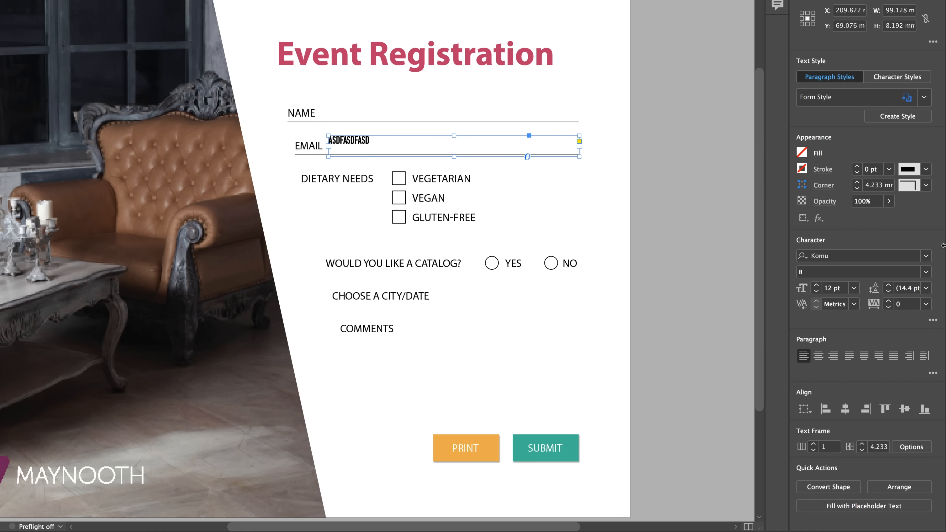
Browse the font list to preview different fonts on the EMAIL sample text, keeping Komu as its font
{"action": "left_click", "coordinate": [926, 257]}
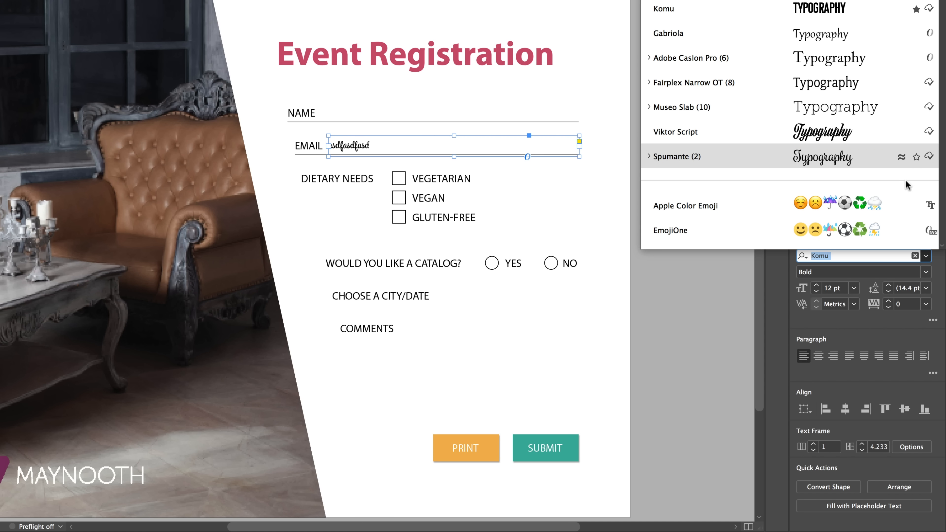
{"action": "scroll", "coordinate": [907, 183], "scroll_direction": "down", "scroll_amount": 8}
{"action": "scroll", "coordinate": [882, 149], "scroll_direction": "down", "scroll_amount": 15}
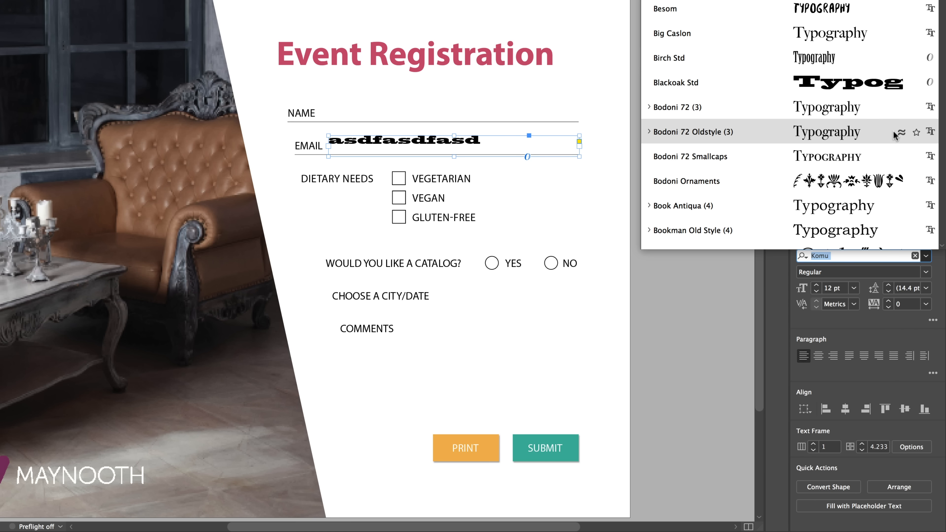
{"action": "scroll", "coordinate": [908, 156], "scroll_direction": "down", "scroll_amount": 2}
{"action": "scroll", "coordinate": [932, 183], "scroll_direction": "down", "scroll_amount": 10}
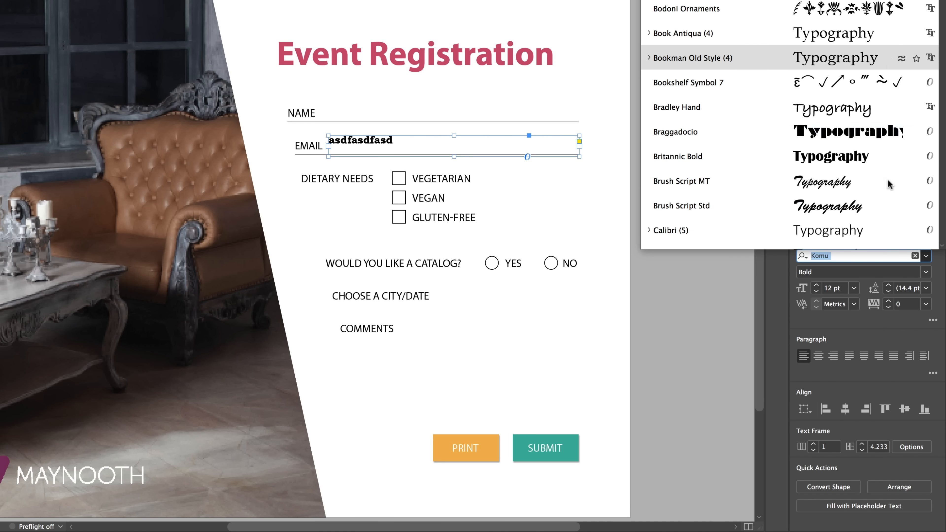
{"action": "scroll", "coordinate": [912, 164], "scroll_direction": "down", "scroll_amount": 10}
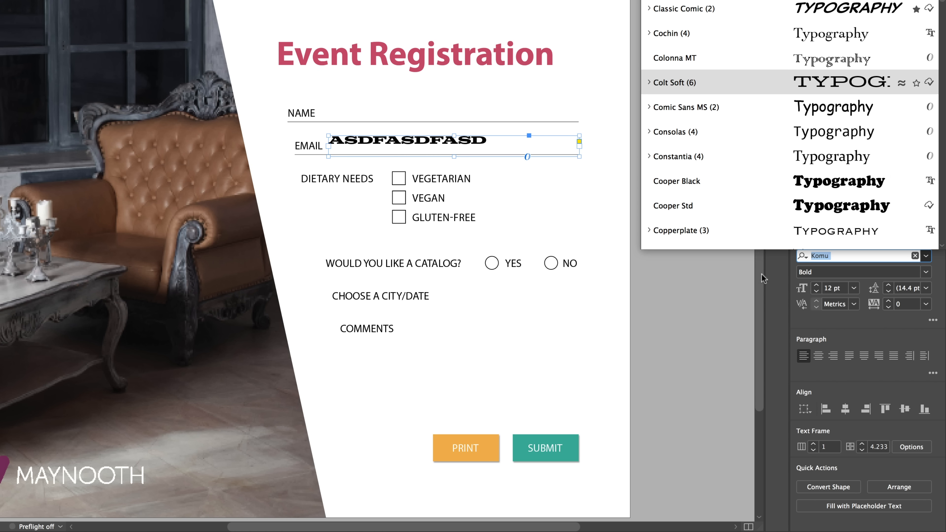
{"action": "key", "text": "Escape"}
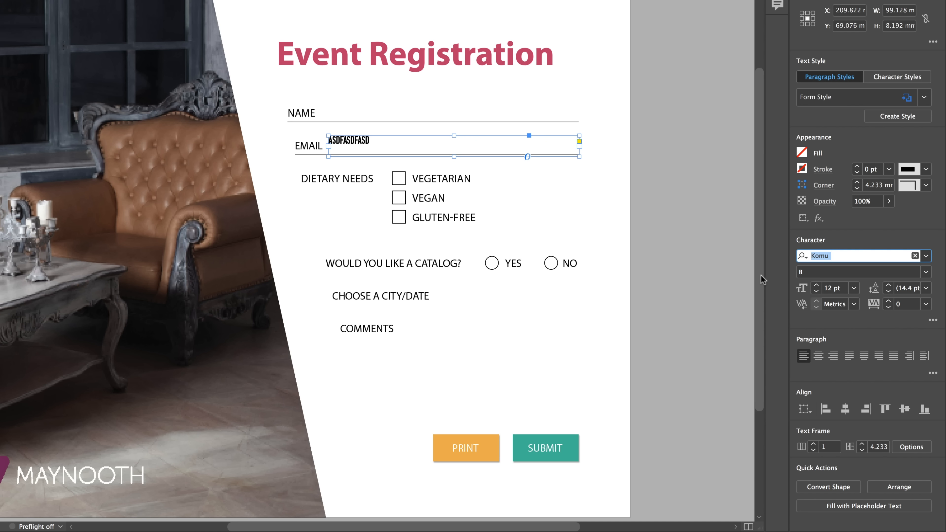